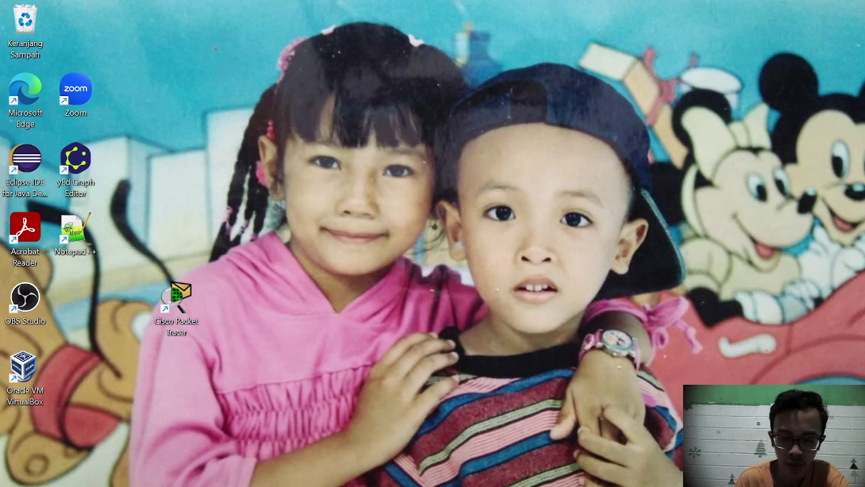
# Look over the Tugas.3 assignment page in the browser and launch Cisco Packet Tracer from the desktop
pyautogui.hotkey('alt', 'Tab')
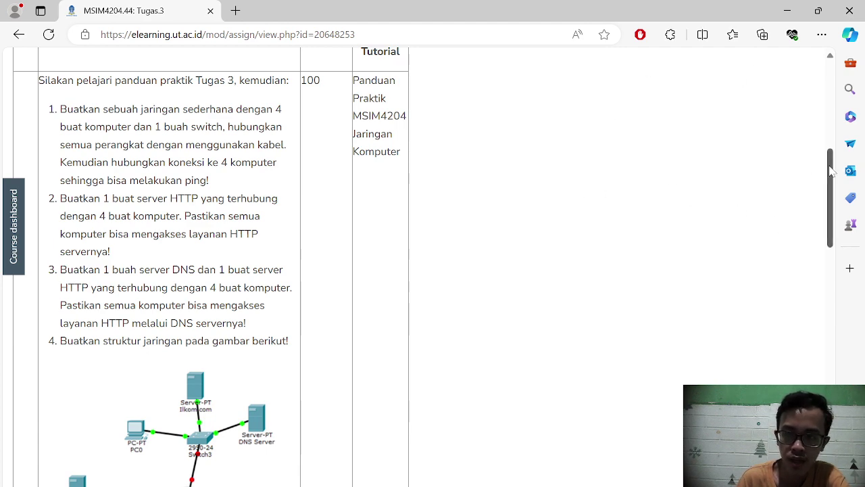
pyautogui.moveTo(831, 169); pyautogui.dragTo(831, 111)
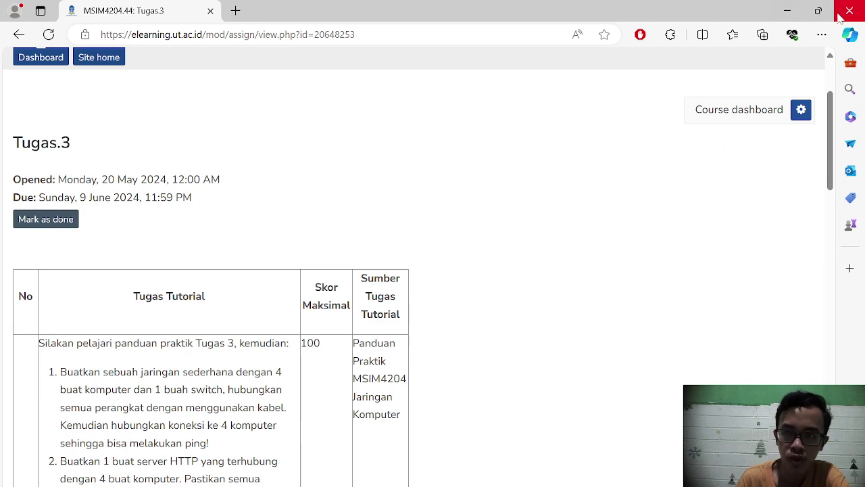
pyautogui.press('super+d')
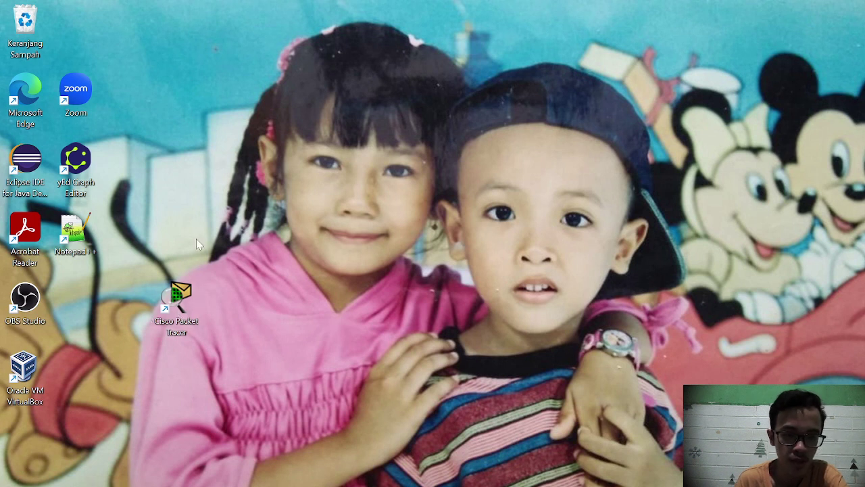
pyautogui.doubleClick(180, 298)
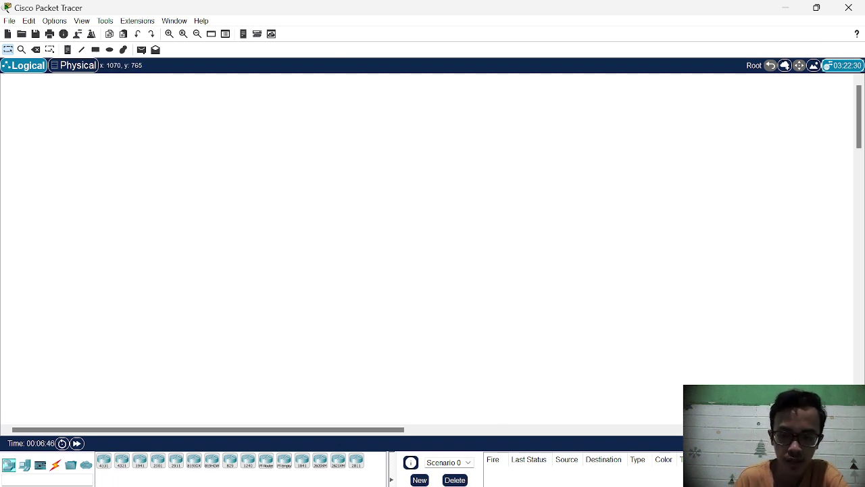
# Read the Tugas.3 tasks, network diagram and connectivity instructions in the browser, and return to Cisco Packet Tracer
pyautogui.hotkey('alt', 'Tab')
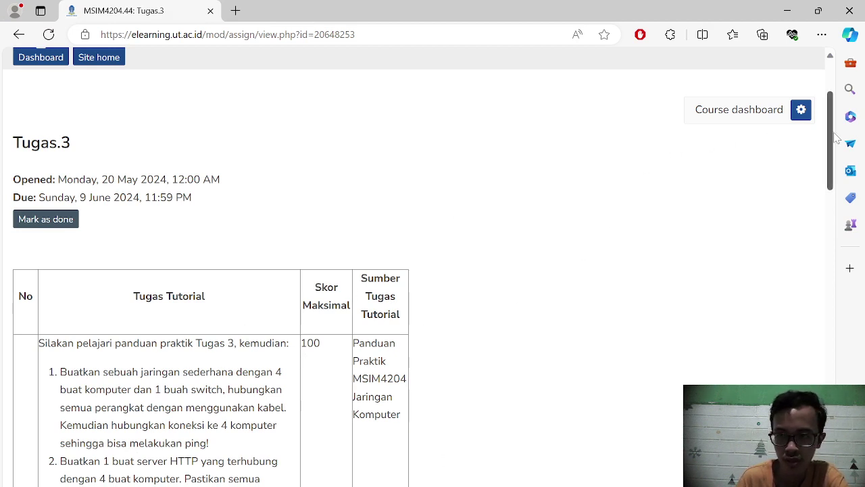
pyautogui.moveTo(835, 138); pyautogui.dragTo(842, 191)
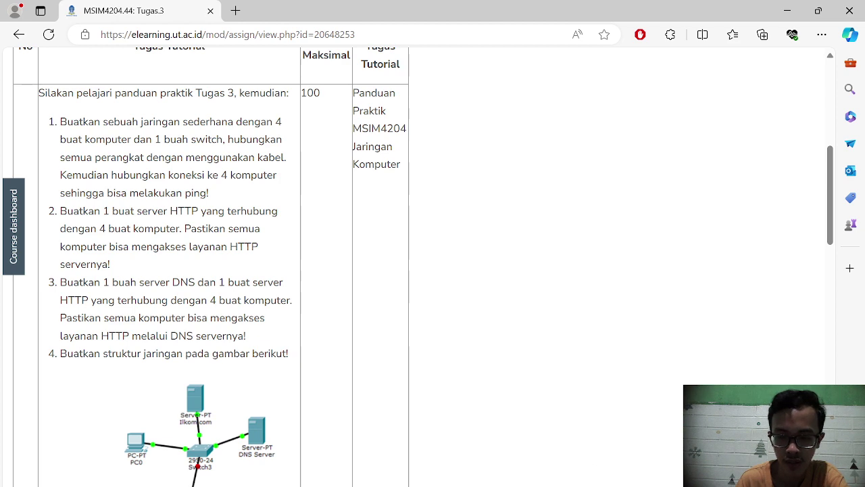
pyautogui.hotkey('alt', 'Tab')
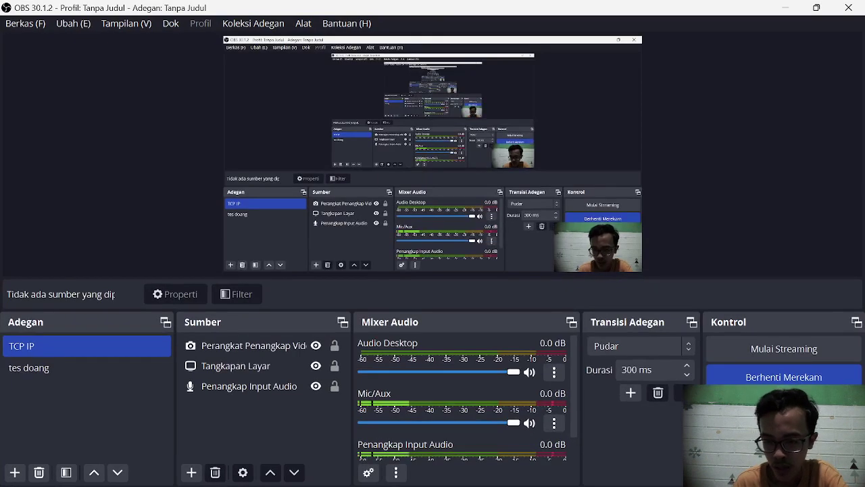
pyautogui.hotkey('alt', 'Tab')
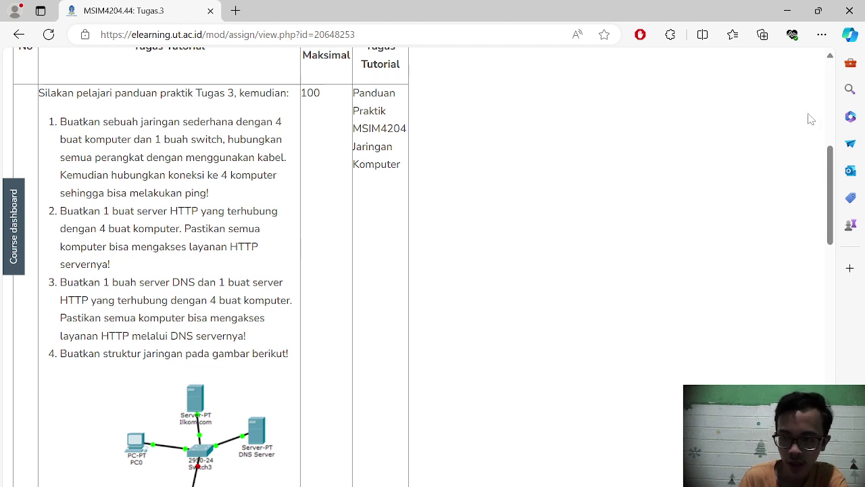
pyautogui.moveTo(831, 171); pyautogui.dragTo(824, 201)
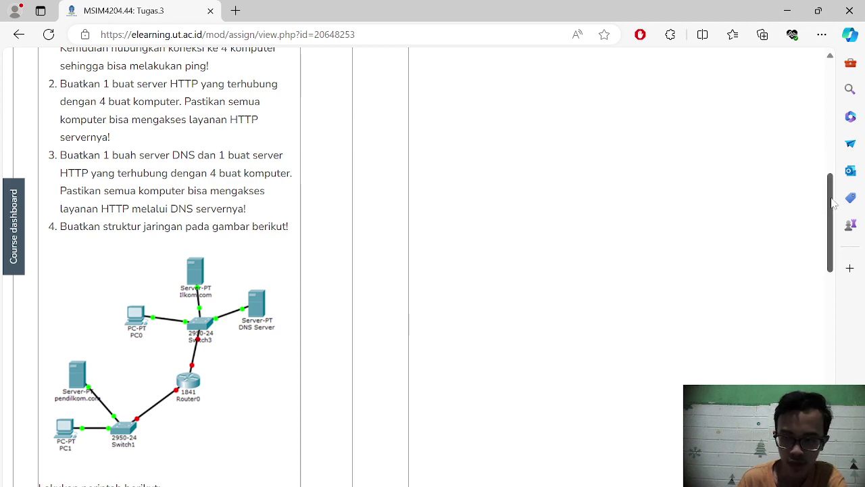
pyautogui.moveTo(826, 212); pyautogui.dragTo(816, 275)
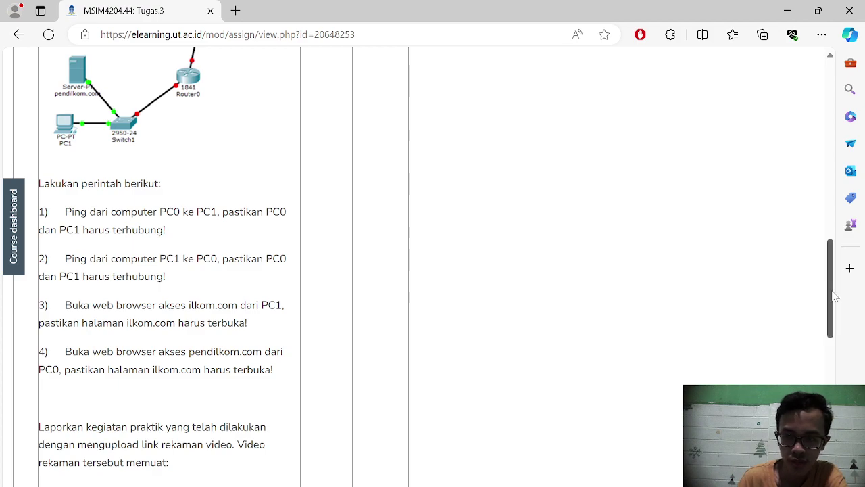
pyautogui.moveTo(835, 296); pyautogui.dragTo(855, 189)
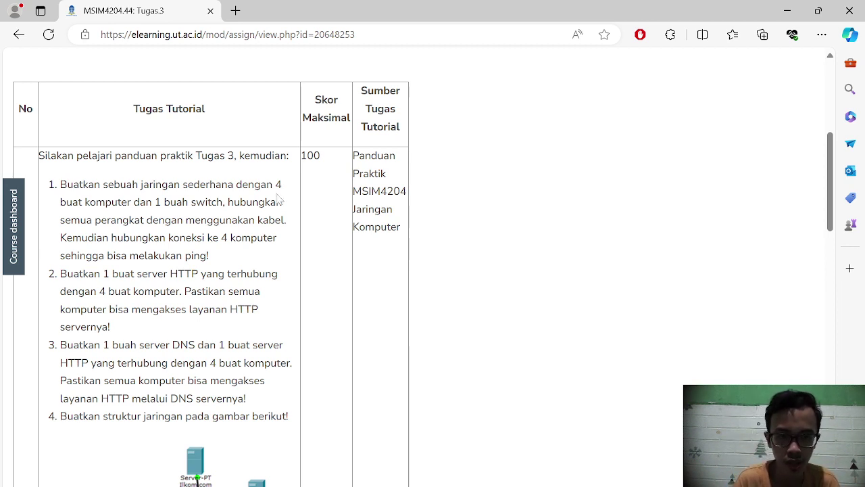
pyautogui.click(787, 11)
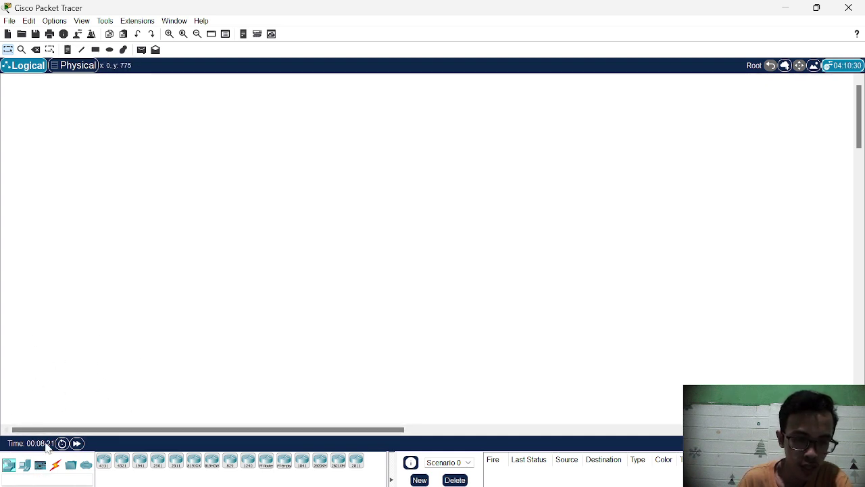
# Place four PCs one below another in the logical workspace and align the fourth with the column
pyautogui.click(25, 470)
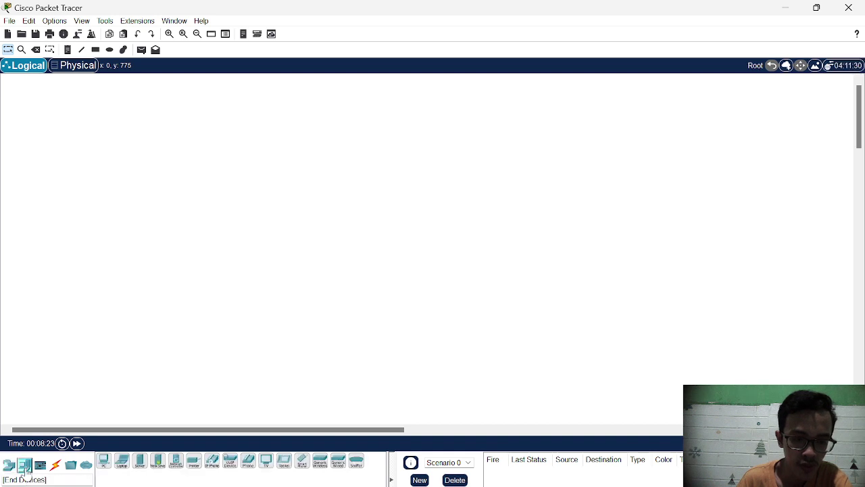
pyautogui.click(104, 460)
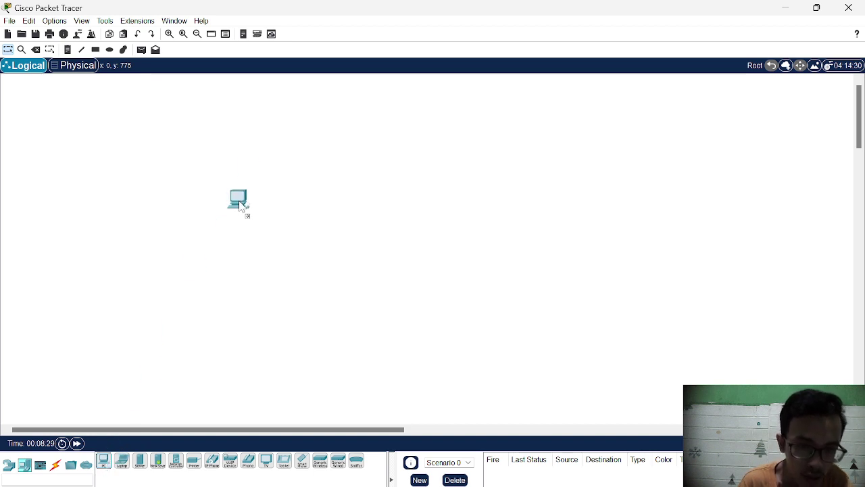
pyautogui.click(263, 130)
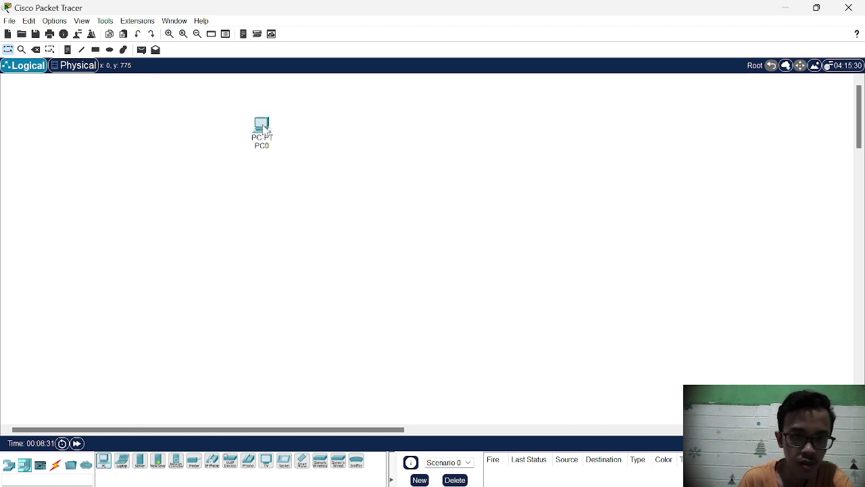
pyautogui.click(106, 464)
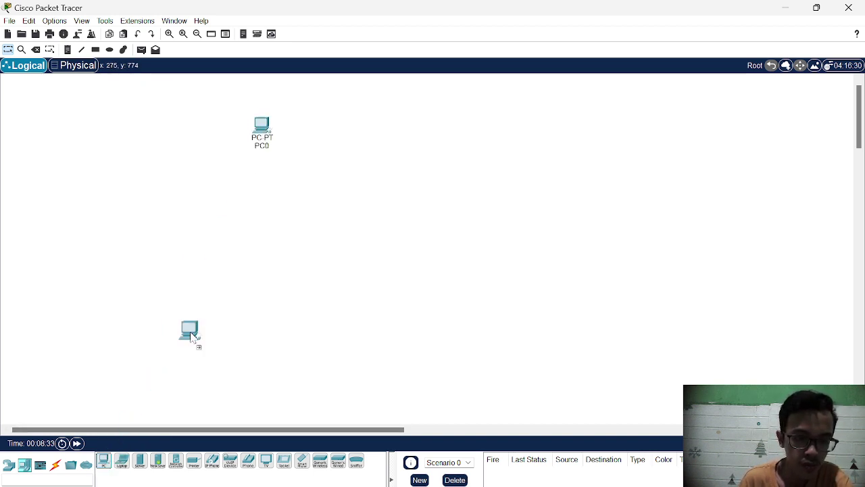
pyautogui.click(263, 191)
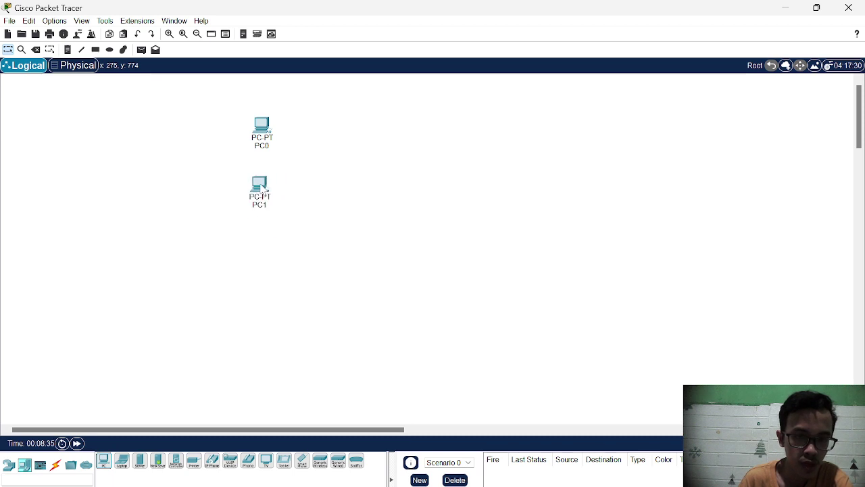
pyautogui.click(105, 463)
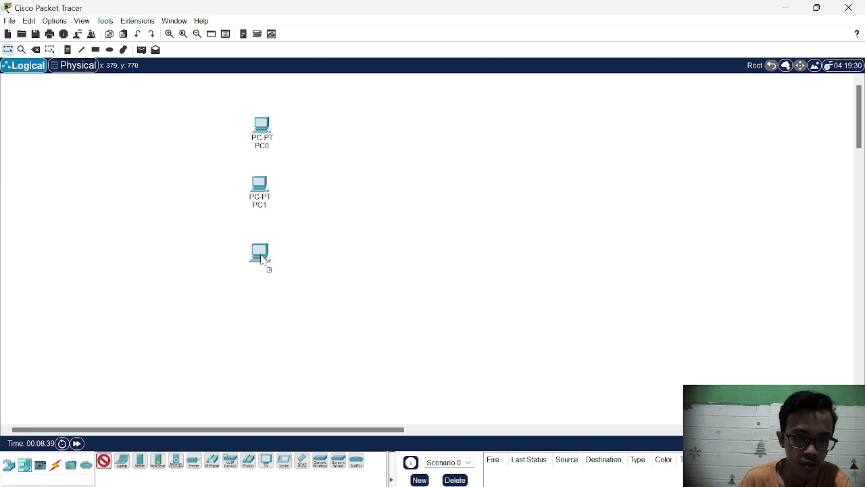
pyautogui.click(262, 259)
pyautogui.click(103, 462)
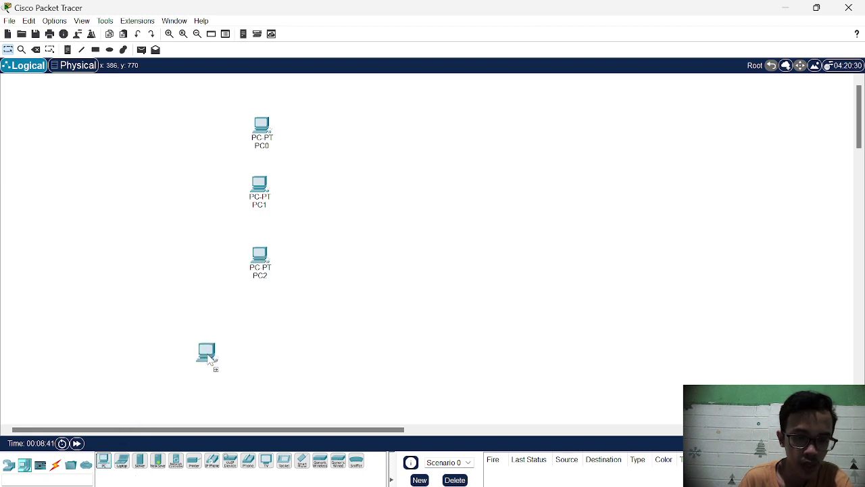
pyautogui.click(267, 335)
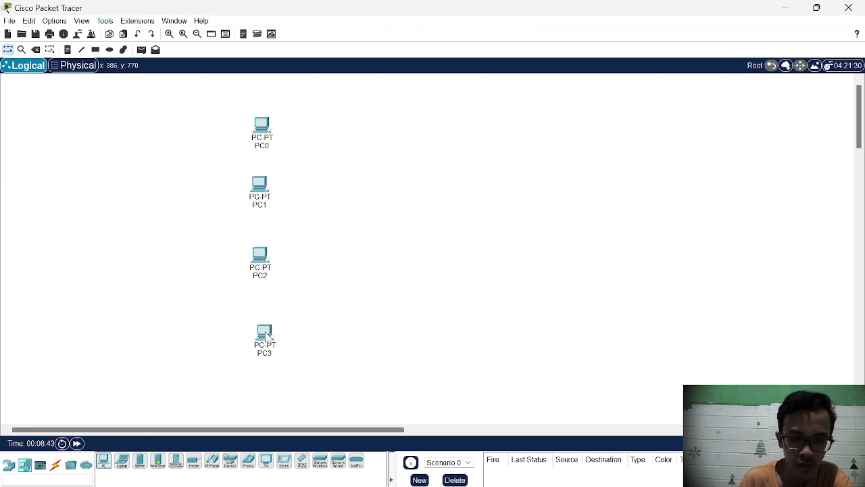
pyautogui.click(265, 338)
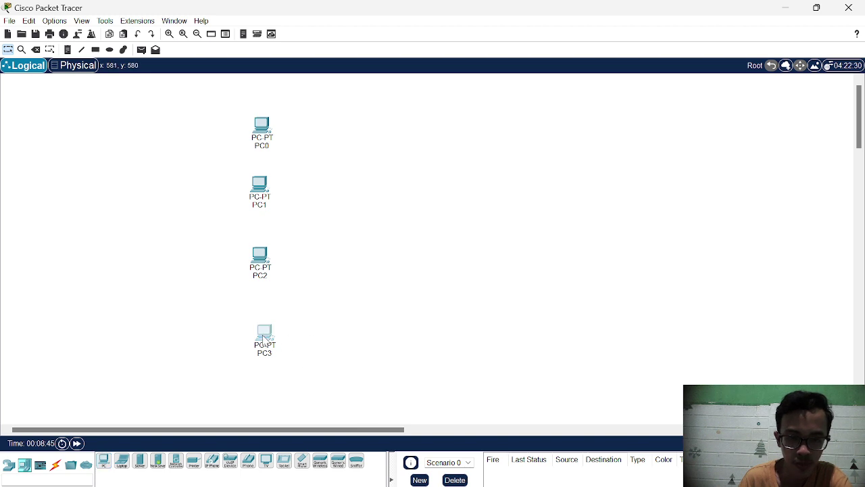
pyautogui.moveTo(264, 338); pyautogui.dragTo(261, 329)
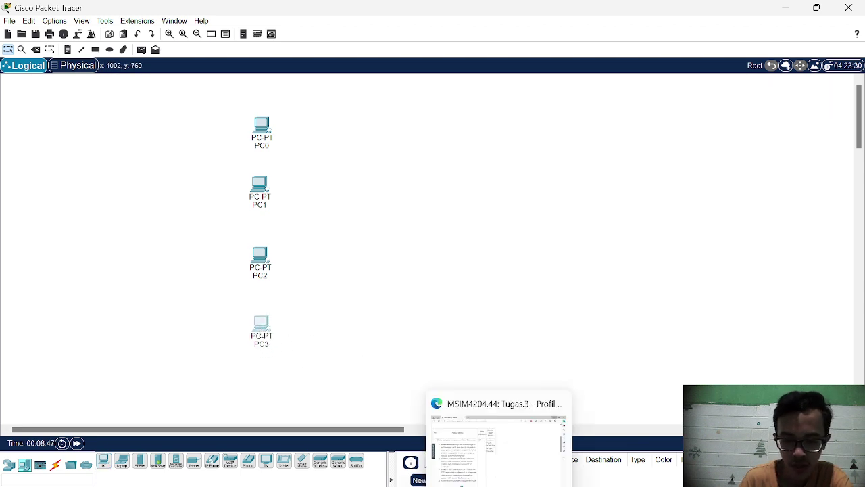
# Recheck the assignment's first task in the browser, and place a 2960-24TT switch to the left of the PC column in Packet Tracer
pyautogui.click(498, 440)
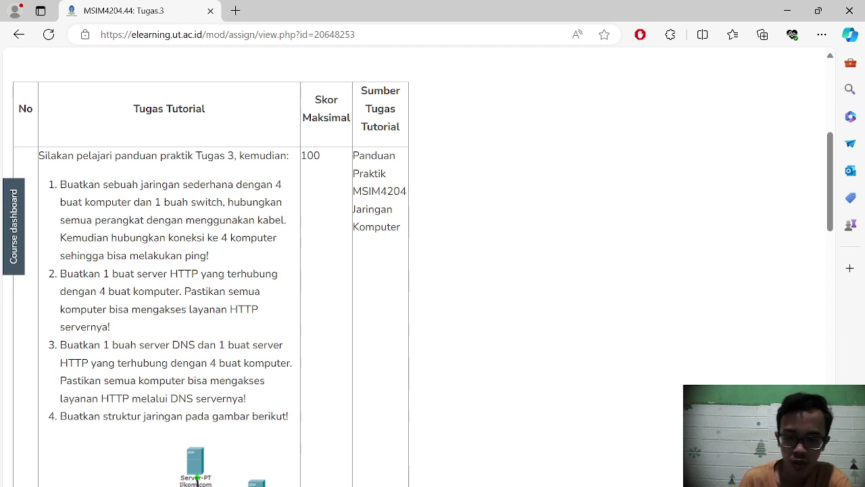
pyautogui.hotkey('alt', 'Tab')
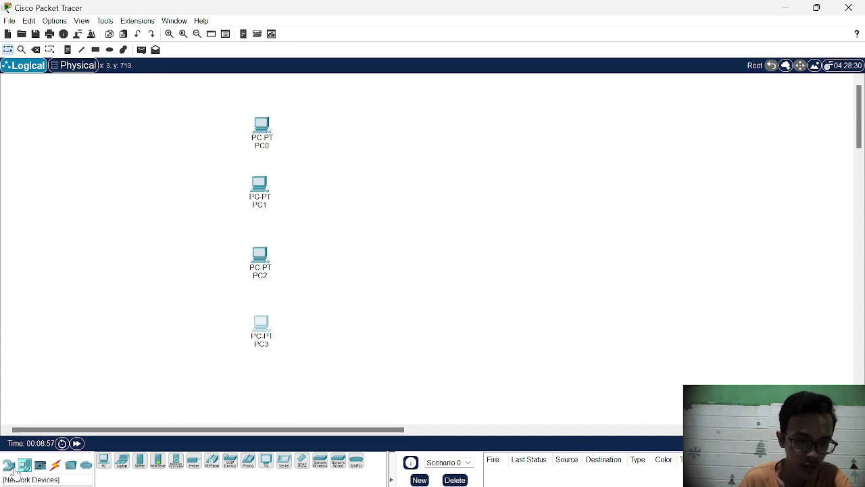
pyautogui.click(10, 467)
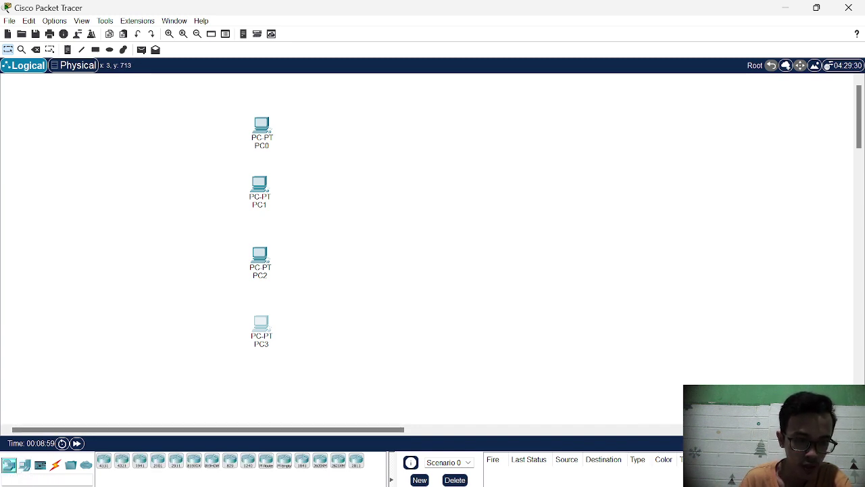
pyautogui.moveTo(24, 464); pyautogui.dragTo(129, 252)
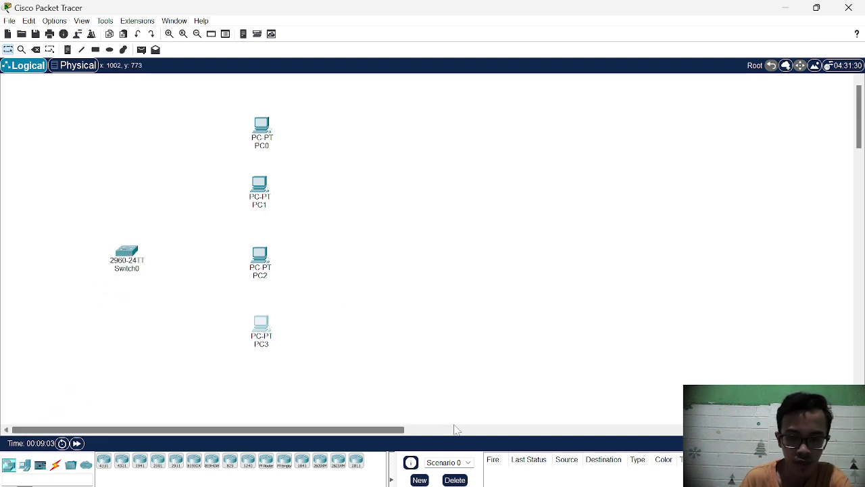
# Recheck the cabling task in the browser, and connect PC0's FastEthernet0 to Switch0's FastEthernet0/1 with a copper straight-through cable in Packet Tracer
pyautogui.hotkey('alt', 'Tab')
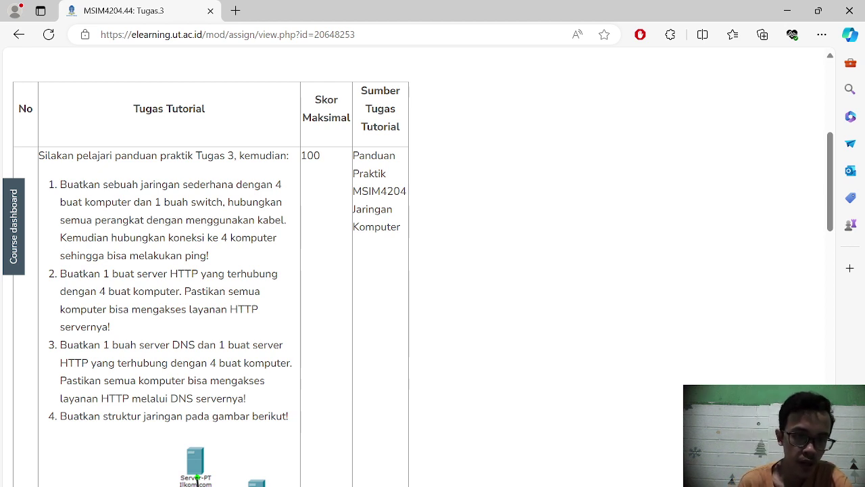
pyautogui.hotkey('alt', 'Tab')
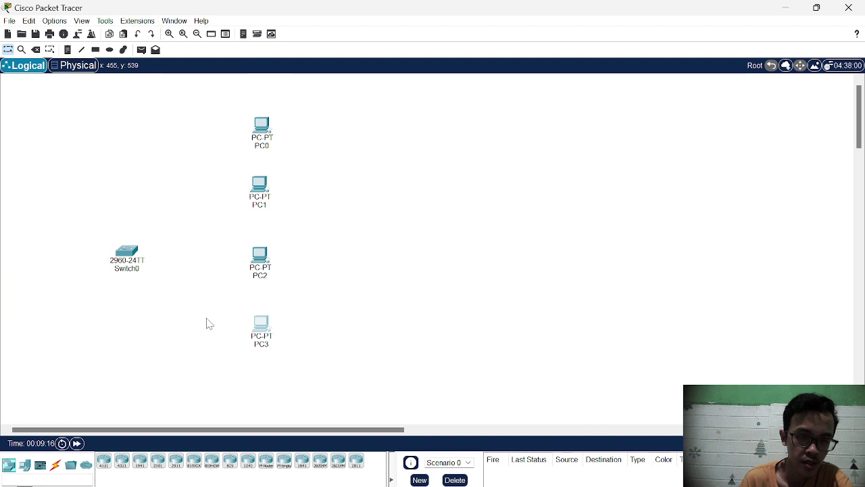
pyautogui.click(56, 465)
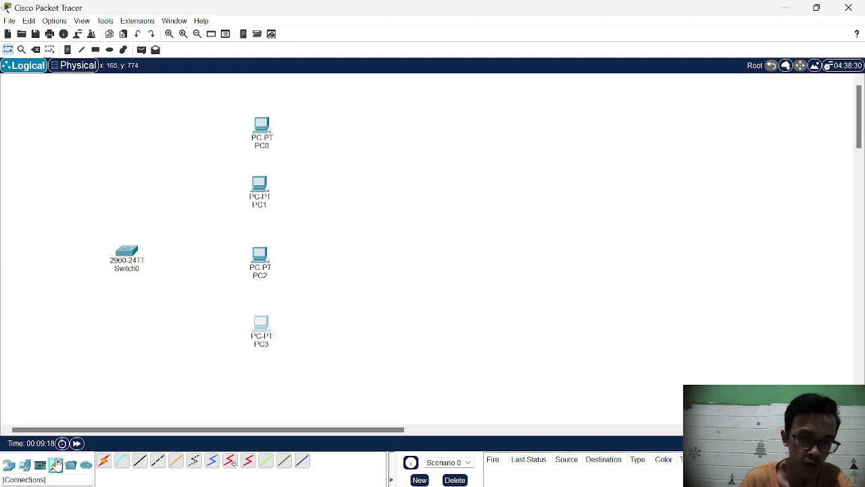
pyautogui.click(139, 462)
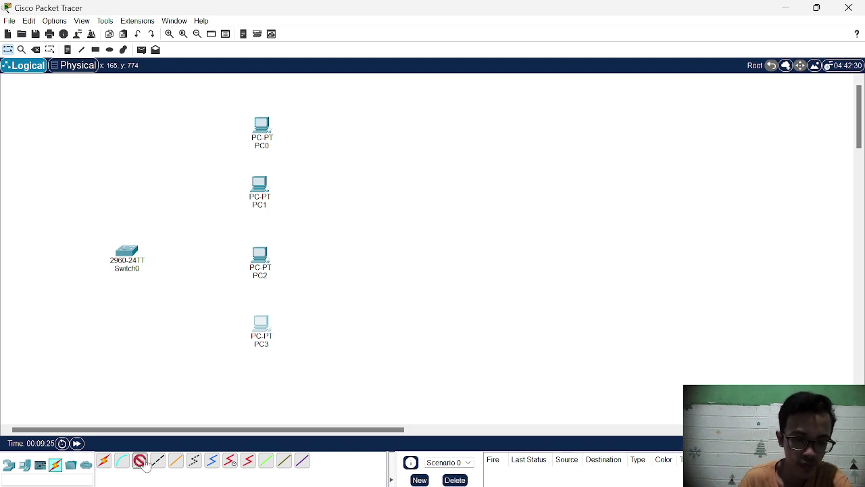
pyautogui.click(264, 127)
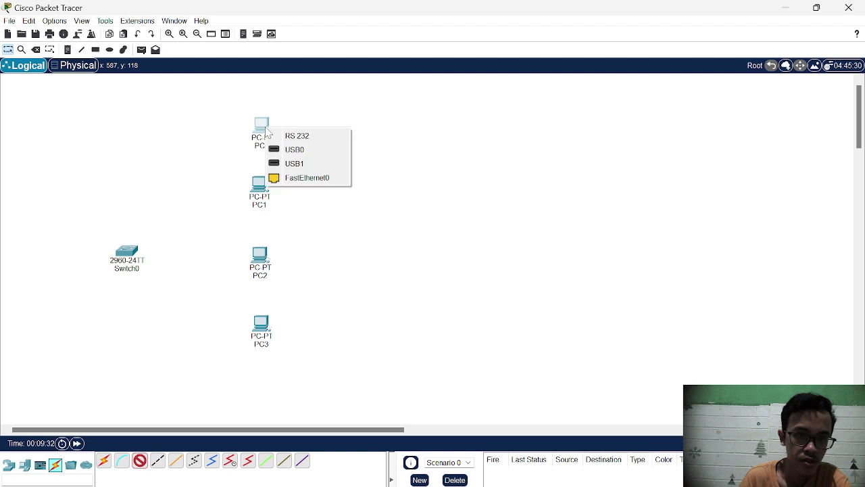
pyautogui.click(298, 178)
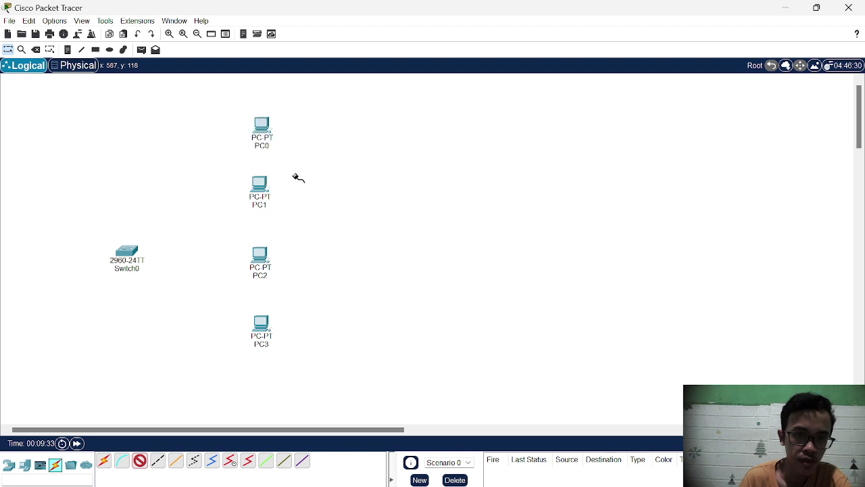
pyautogui.click(129, 256)
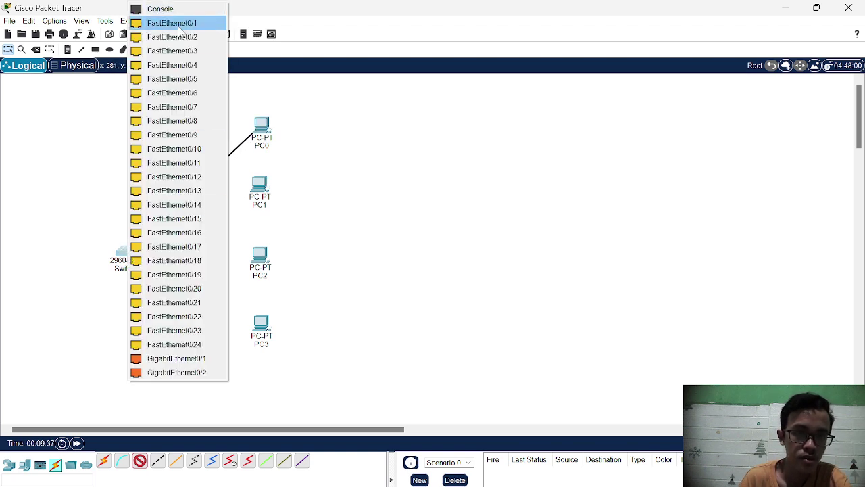
pyautogui.click(179, 24)
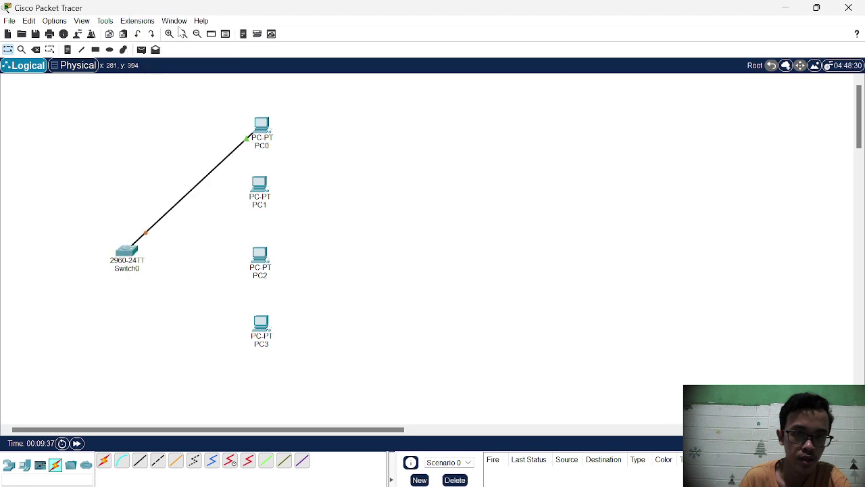
# Connect PC1's FastEthernet0 to Switch0's FastEthernet0/2 with a copper straight-through cable
pyautogui.click(138, 461)
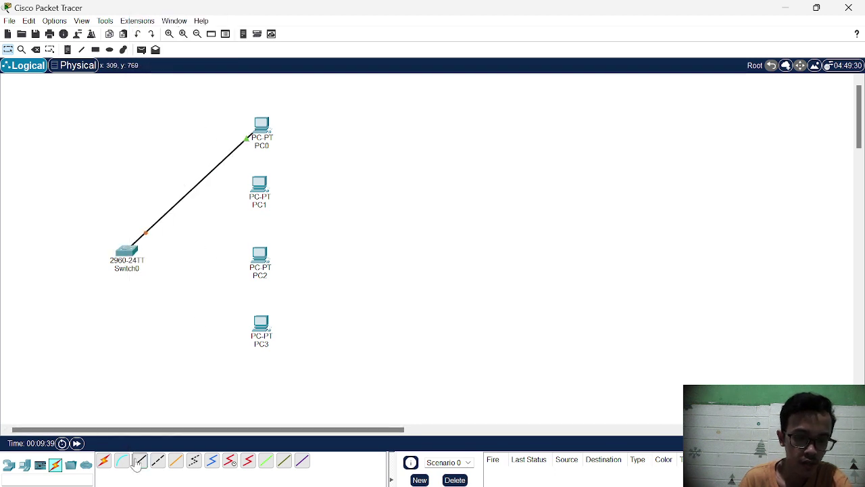
pyautogui.click(268, 190)
pyautogui.click(304, 238)
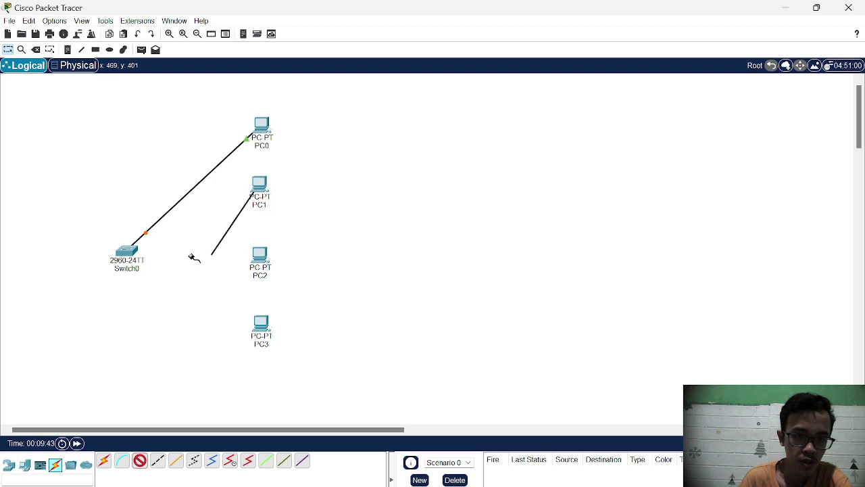
pyautogui.click(125, 252)
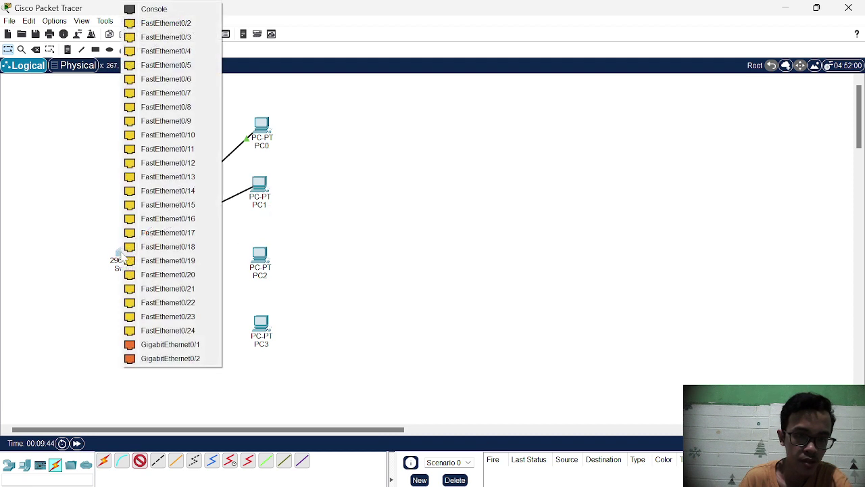
pyautogui.click(192, 25)
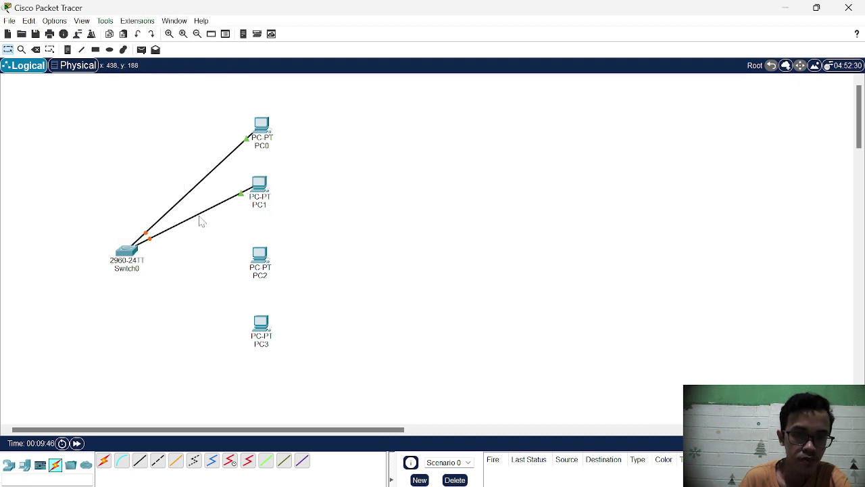
# Connect PC2's FastEthernet0 to Switch0's FastEthernet0/3 with a copper straight-through cable
pyautogui.click(140, 460)
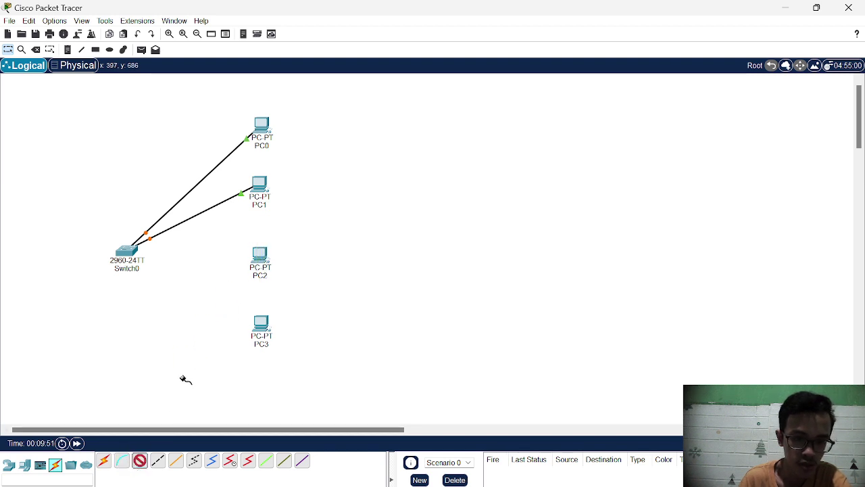
pyautogui.click(261, 255)
pyautogui.click(303, 304)
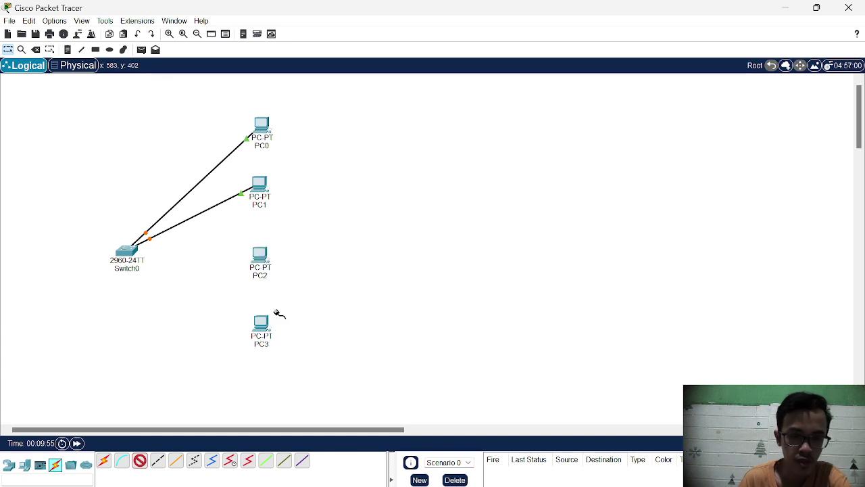
pyautogui.click(124, 251)
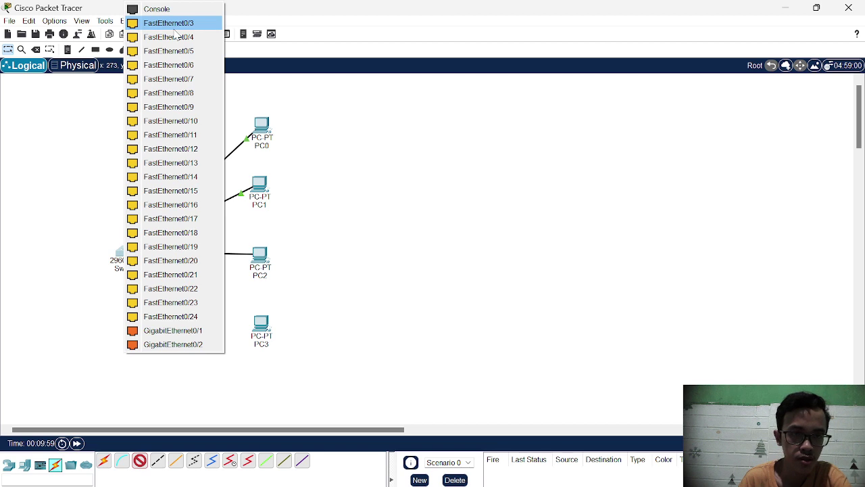
pyautogui.click(173, 30)
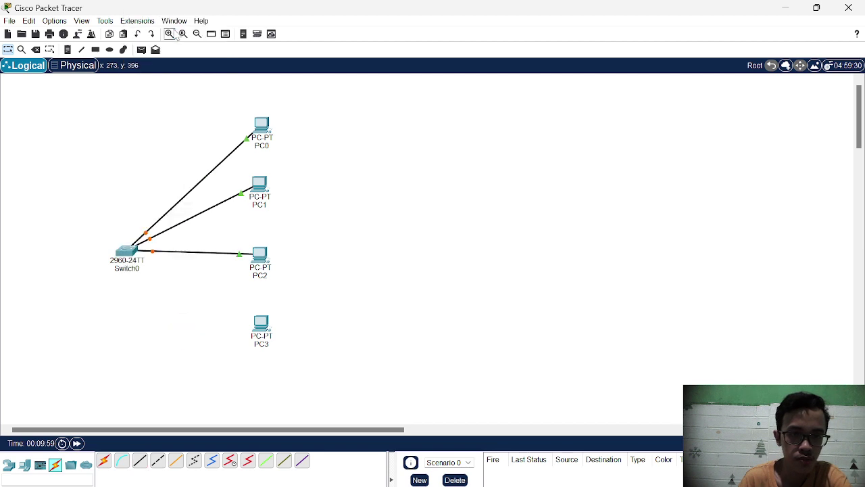
# Connect PC3's FastEthernet0 to Switch0's FastEthernet0/4 with a copper straight-through cable
pyautogui.click(143, 461)
pyautogui.click(268, 325)
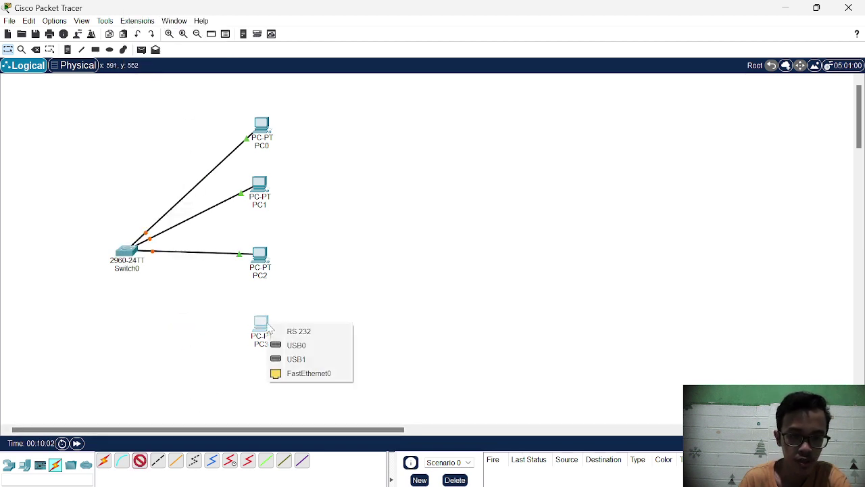
pyautogui.click(301, 373)
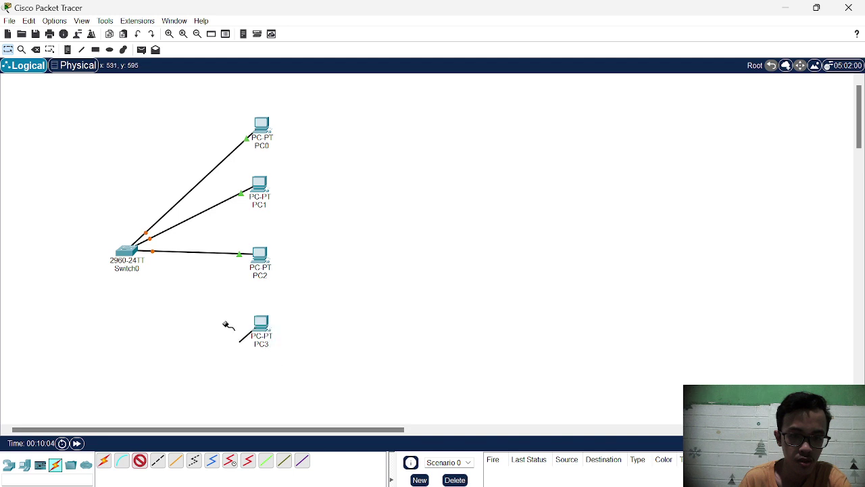
pyautogui.click(135, 251)
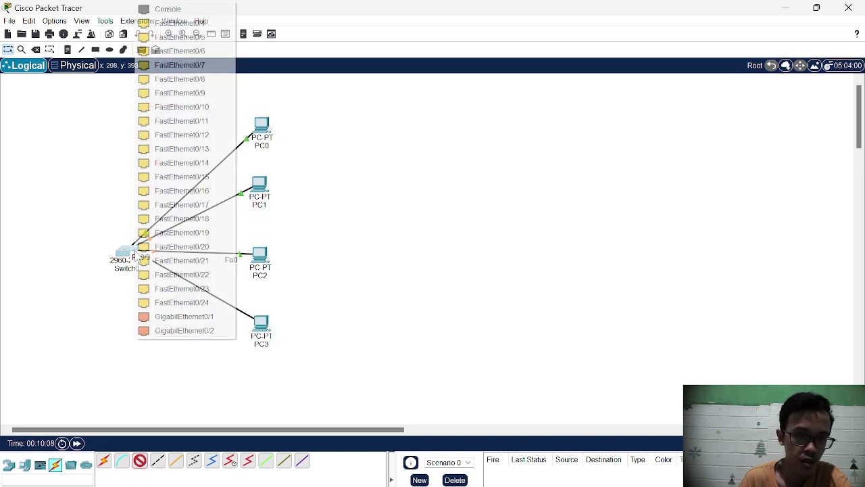
pyautogui.click(203, 24)
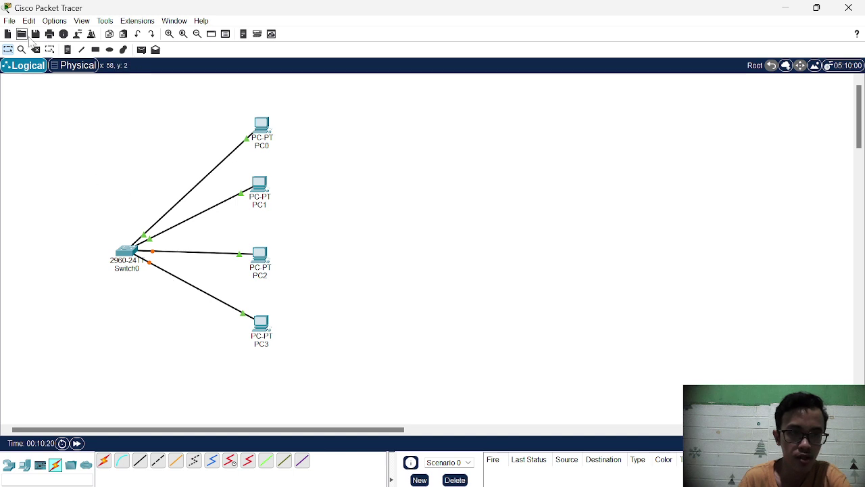
# Save the network as a new .pkt file named "praktik simulasi jaringan 1" in the saves folder
pyautogui.click(9, 21)
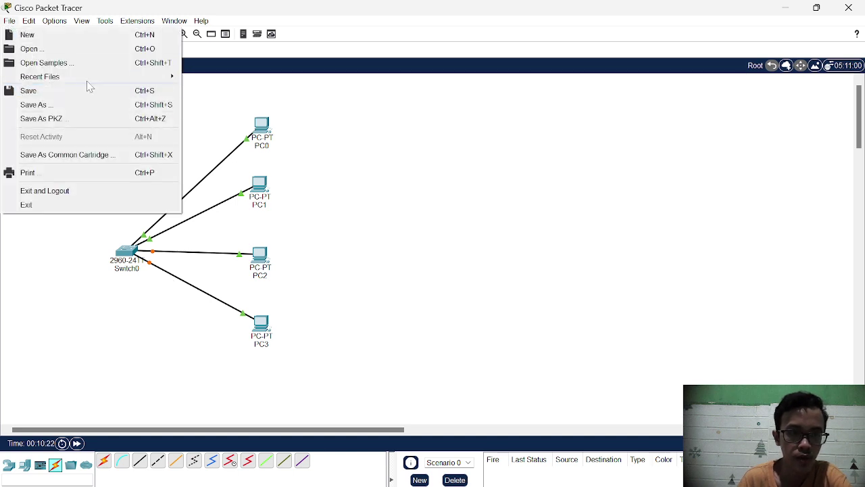
pyautogui.click(49, 106)
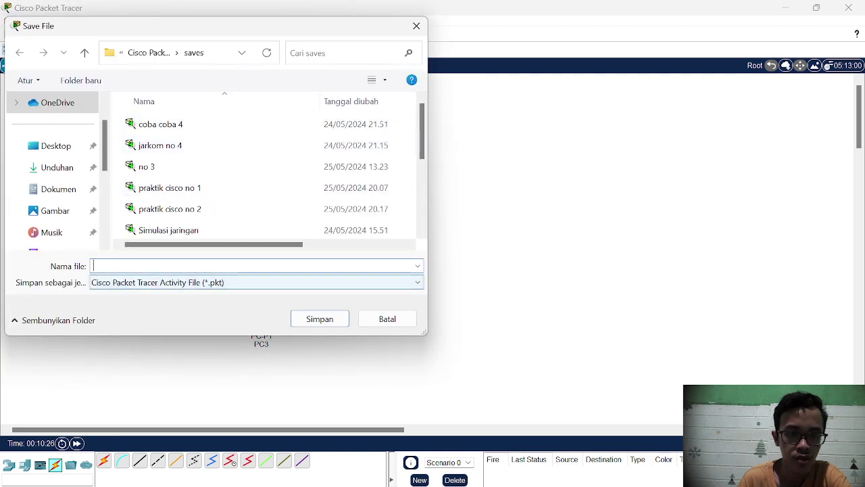
pyautogui.write('pra')
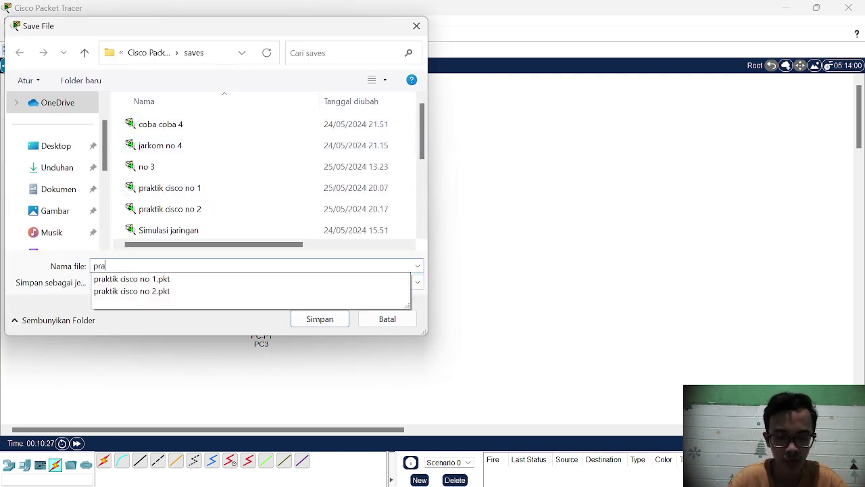
pyautogui.write('ktik ')
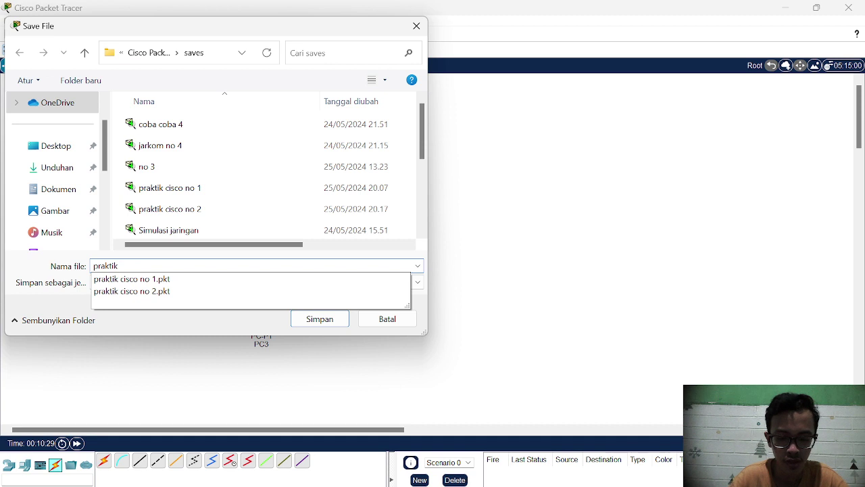
pyautogui.write('su')
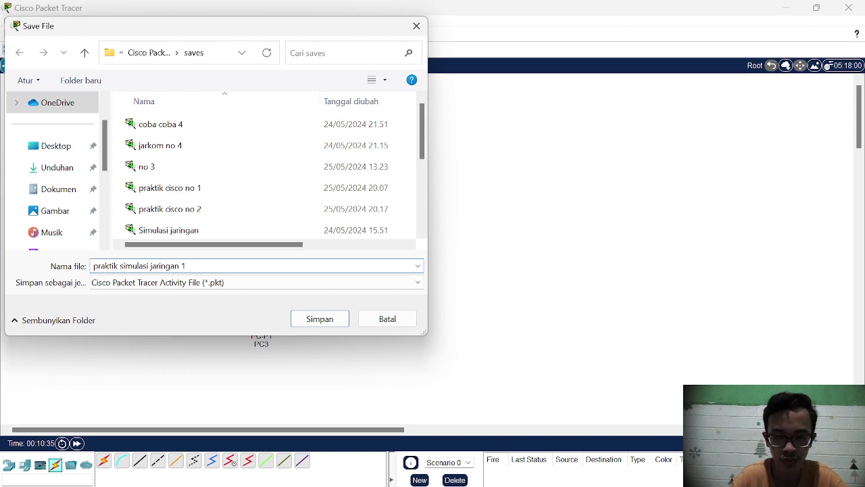
pyautogui.press('Return')
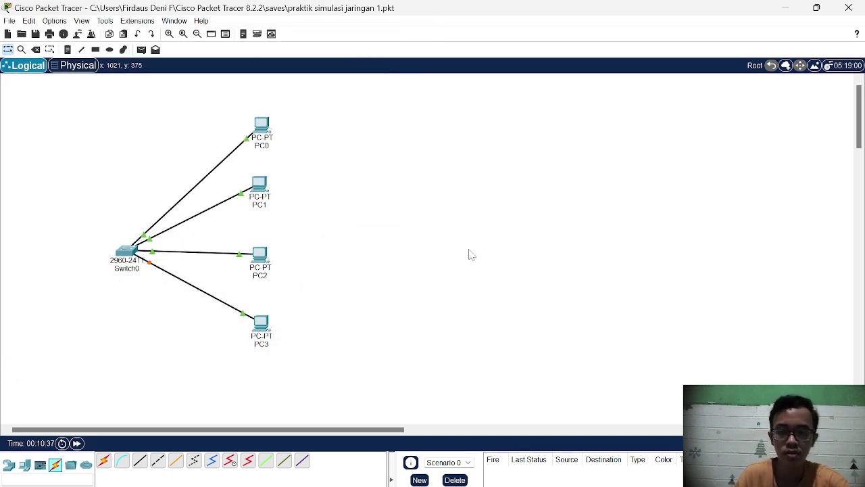
# Recheck the first task in the browser, and set PC0's static IPv4 address to 192.168.10.1 with subnet mask 255.255.255.0 in Packet Tracer
pyautogui.hotkey('alt', 'Tab')
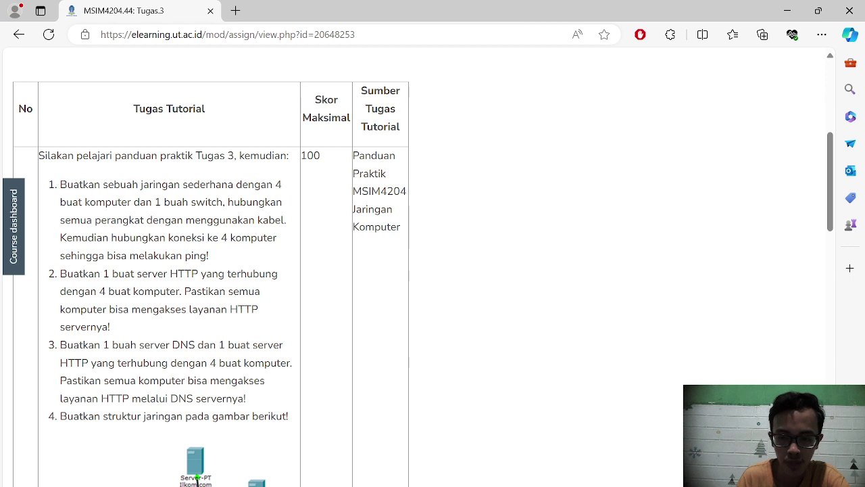
pyautogui.hotkey('alt', 'Tab')
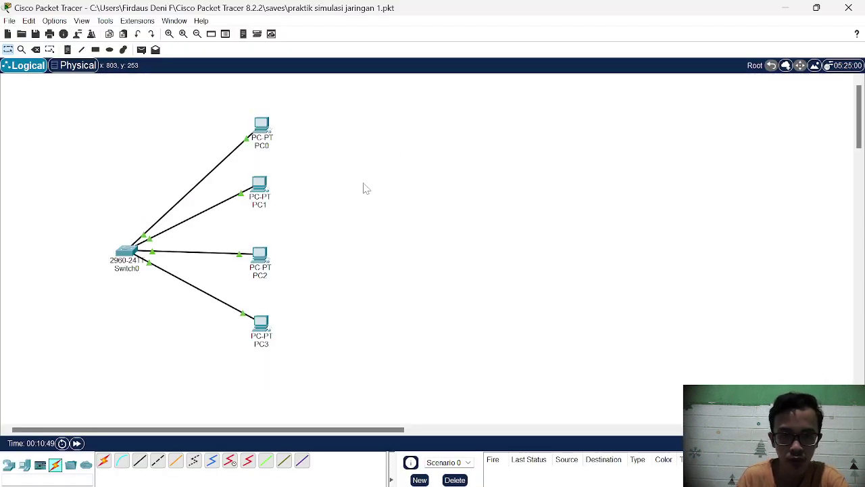
pyautogui.click(262, 125)
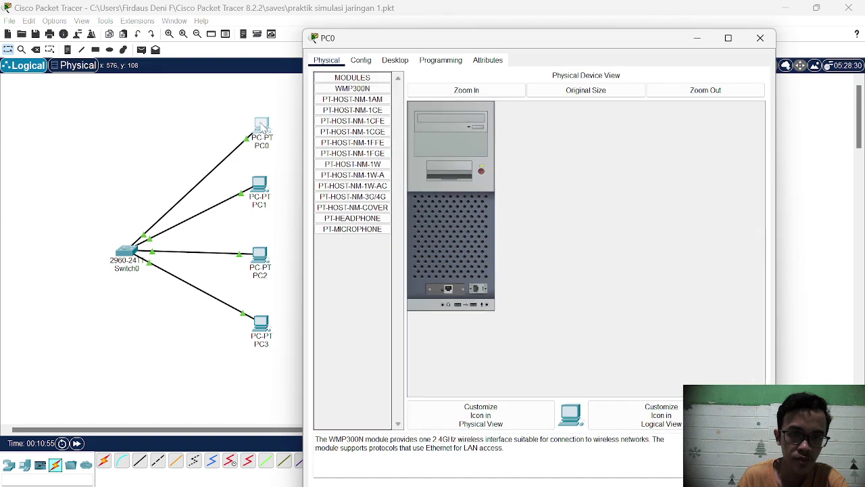
pyautogui.click(394, 62)
pyautogui.click(356, 102)
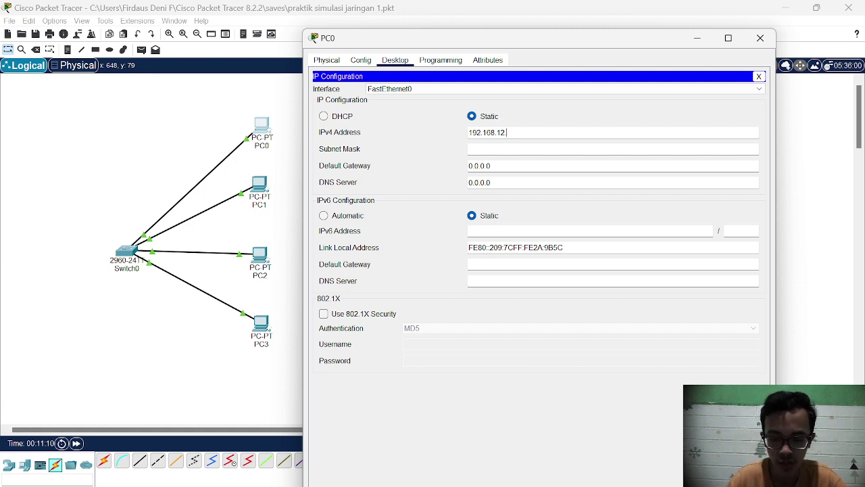
pyautogui.press('BackSpace')
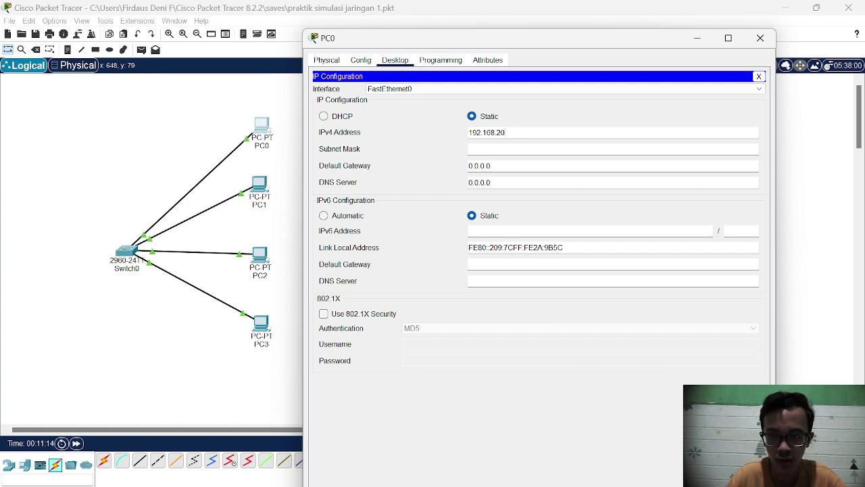
pyautogui.write('15.1')
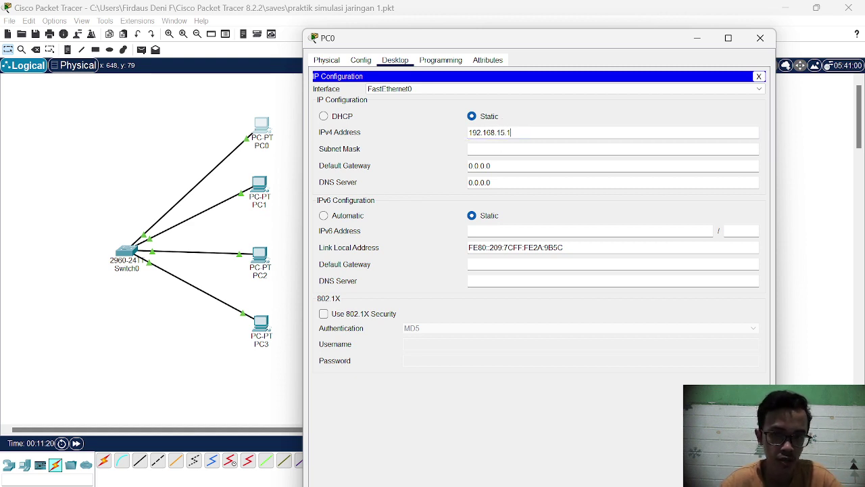
pyautogui.press('BackSpace')
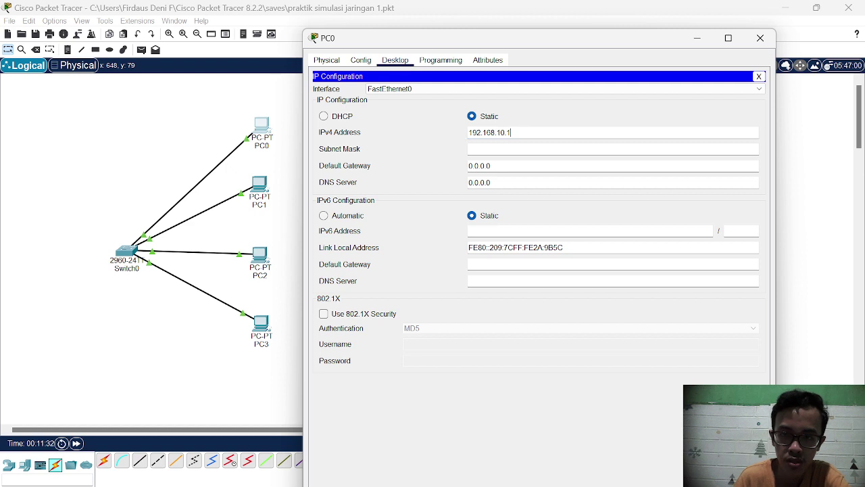
pyautogui.click(514, 150)
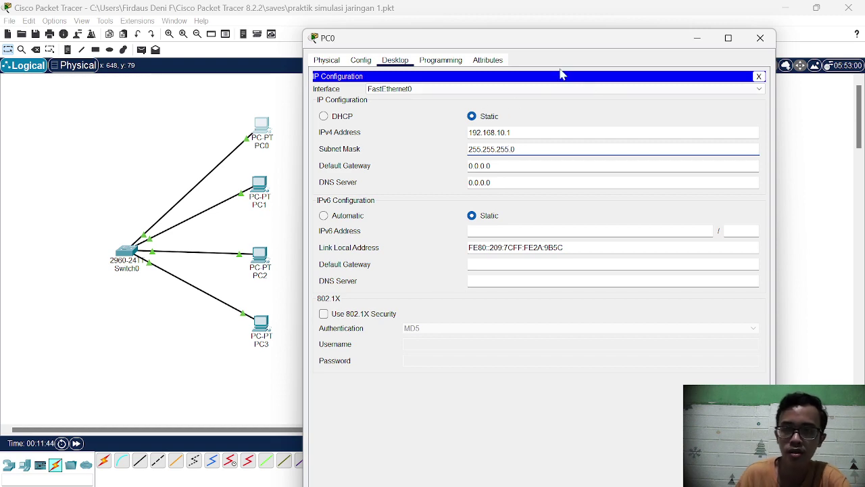
pyautogui.click(761, 40)
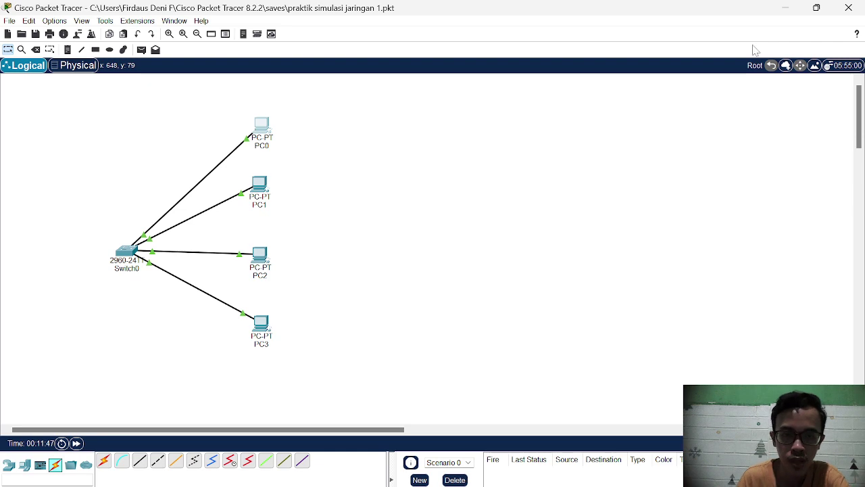
# Open the IP configuration of PC1
pyautogui.click(262, 187)
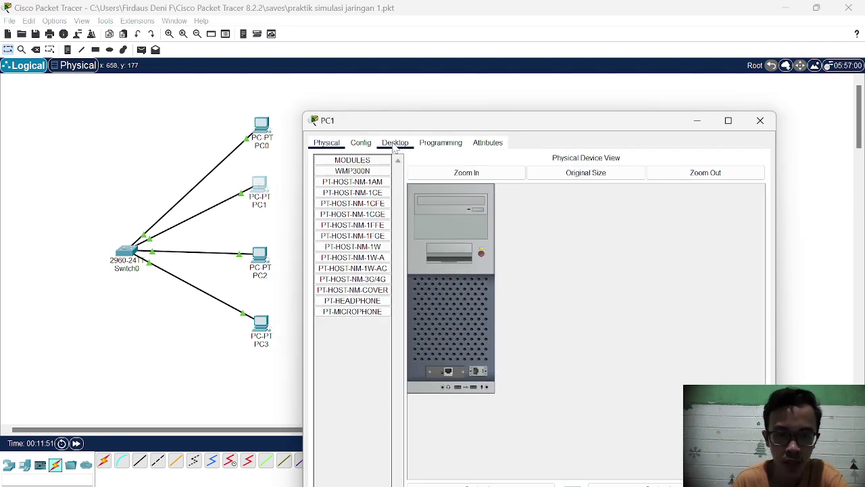
pyautogui.click(395, 143)
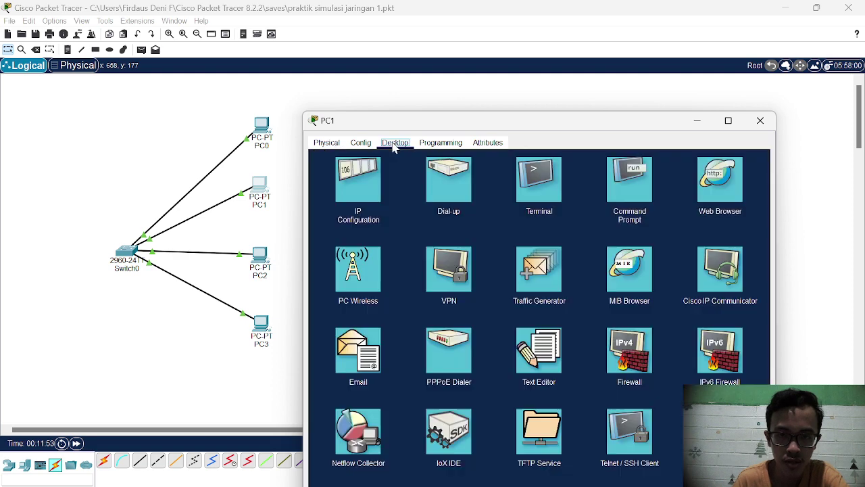
pyautogui.click(356, 194)
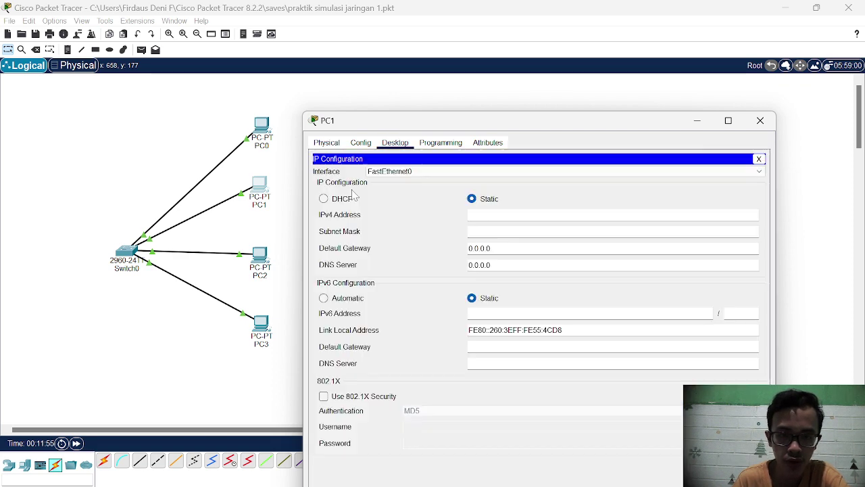
# Try to set PC1's static IPv4 address to 192.168.10...2
pyautogui.click(498, 214)
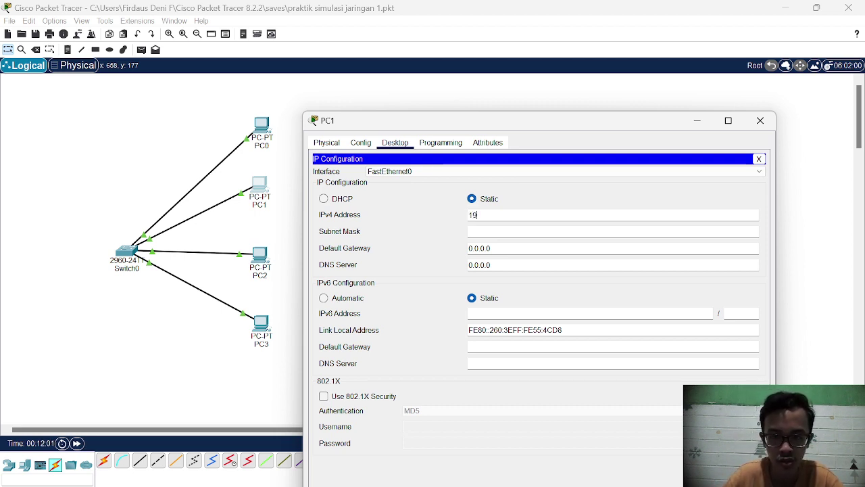
pyautogui.write('192.168')
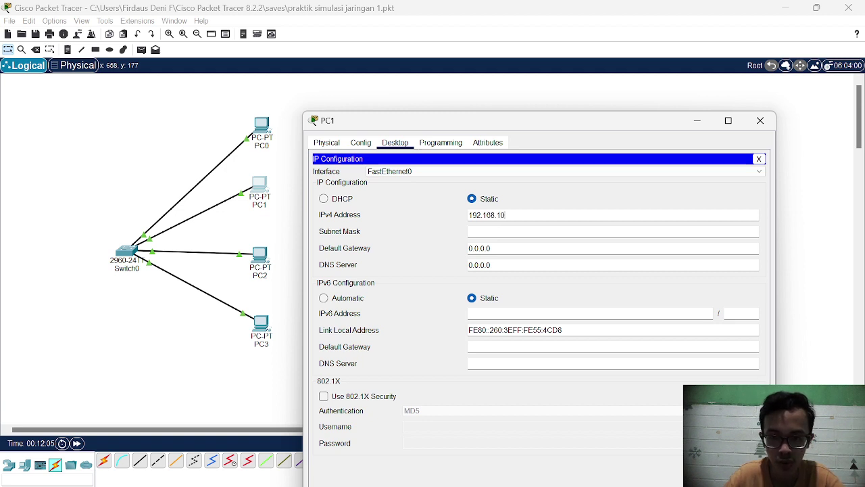
pyautogui.write('.10..2')
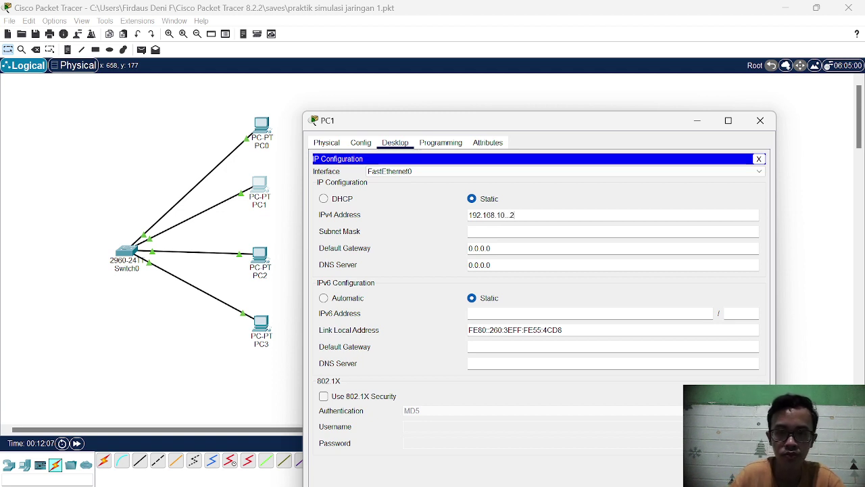
pyautogui.click(529, 251)
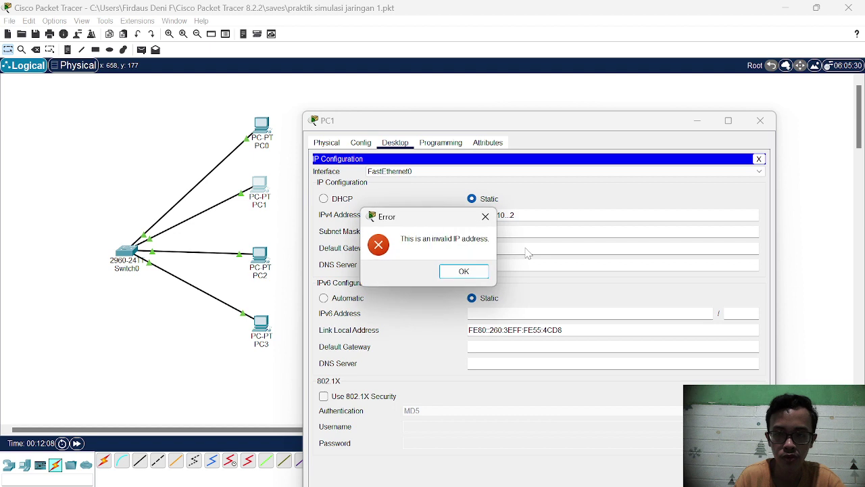
pyautogui.click(484, 217)
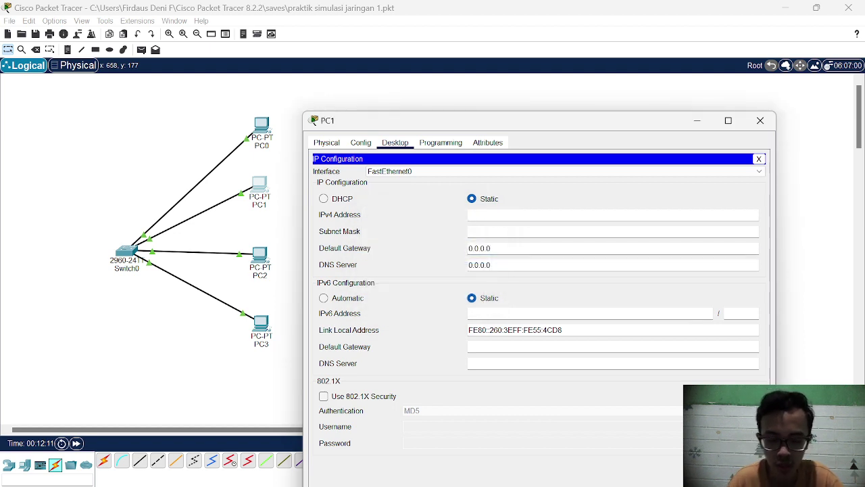
# Set PC1's static IPv4 address to 192.168.10.2 with subnet mask 255.255.255.0, and close its configuration window
pyautogui.write('192.16')
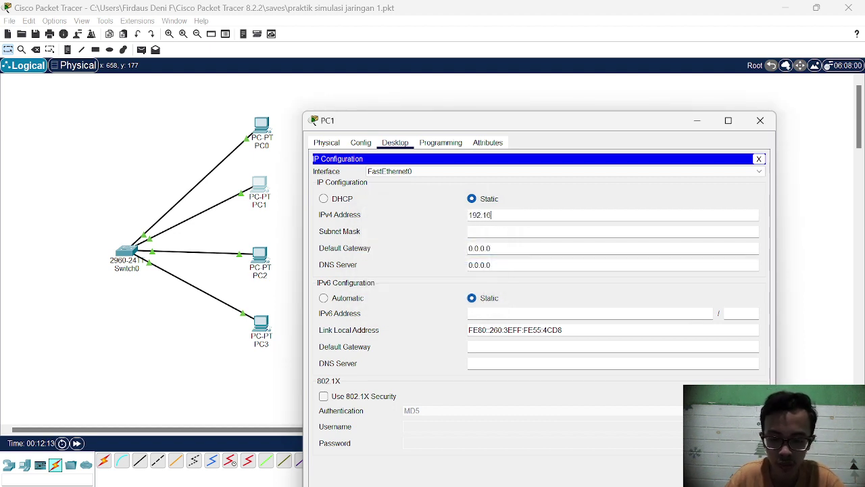
pyautogui.write('8.10')
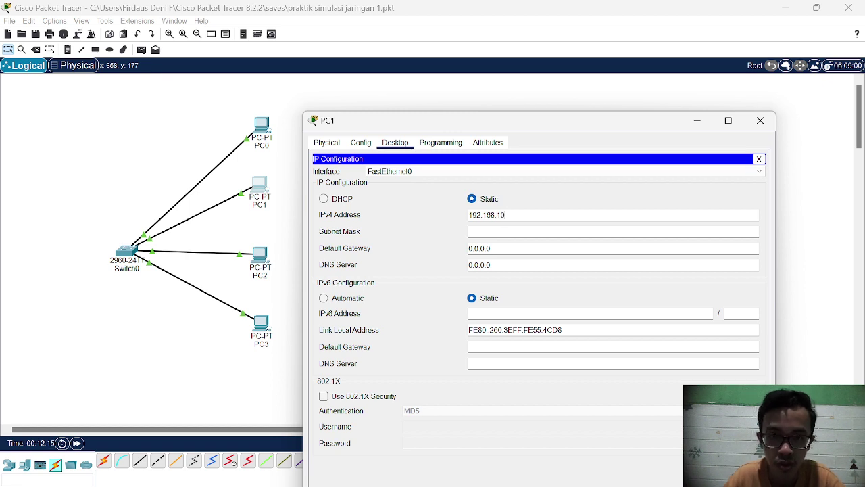
pyautogui.press('Tab')
pyautogui.press('Tab')
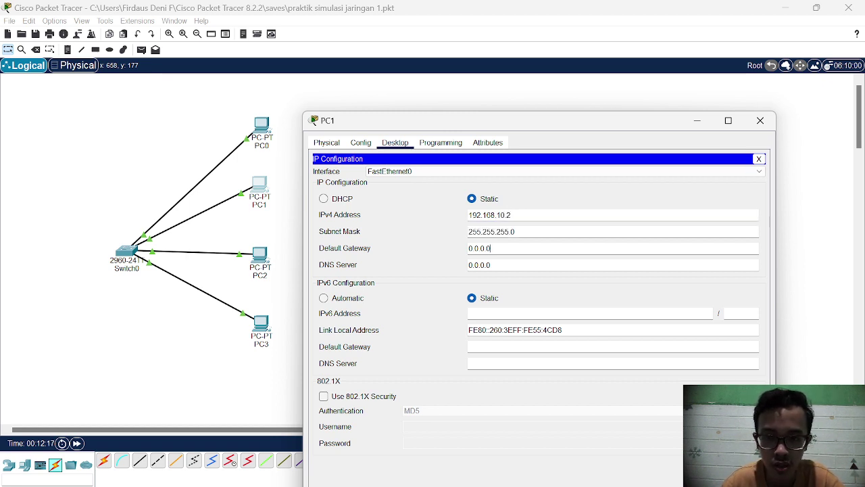
pyautogui.click(514, 248)
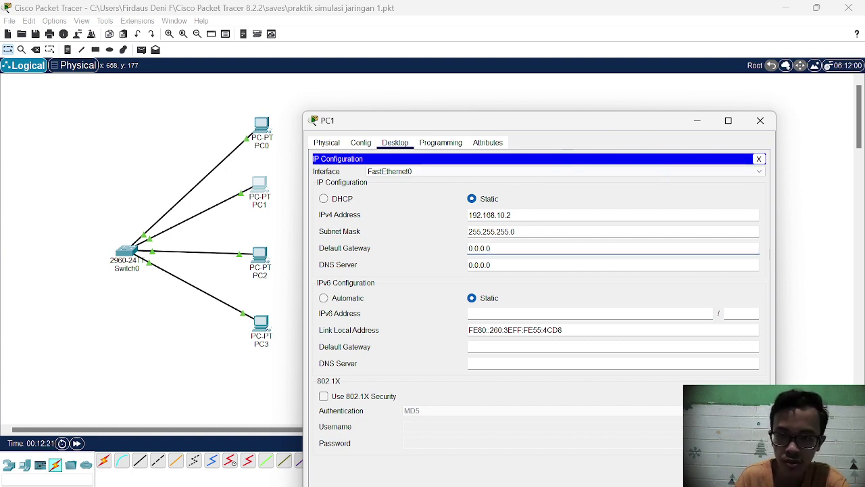
pyautogui.click(760, 120)
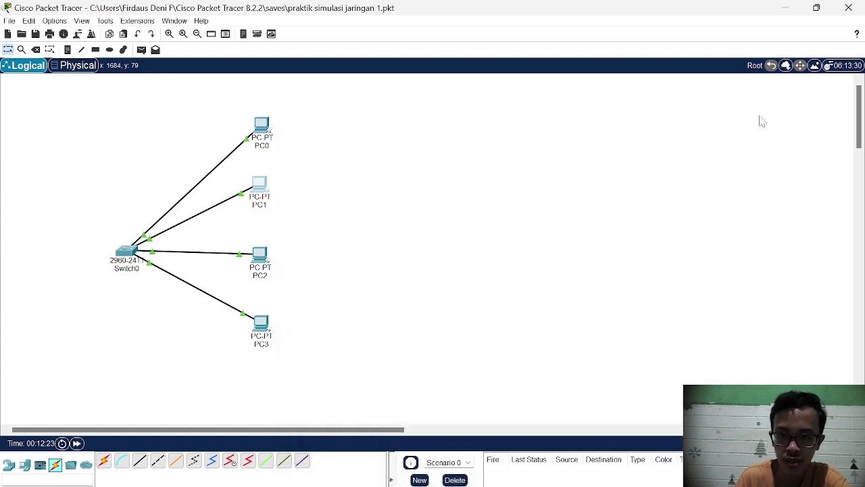
# Give PC2 the static IPv4 address 192.168.10.3 with subnet mask 255.255.255.0, and close its configuration window
pyautogui.click(261, 256)
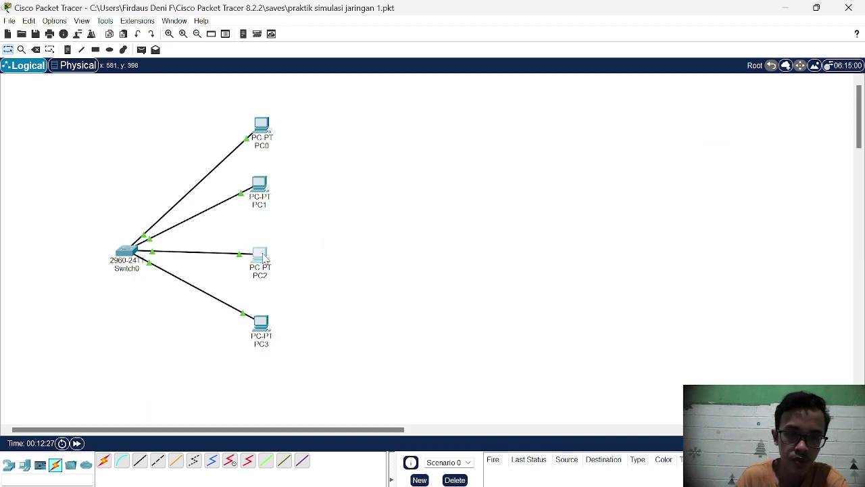
pyautogui.click(396, 63)
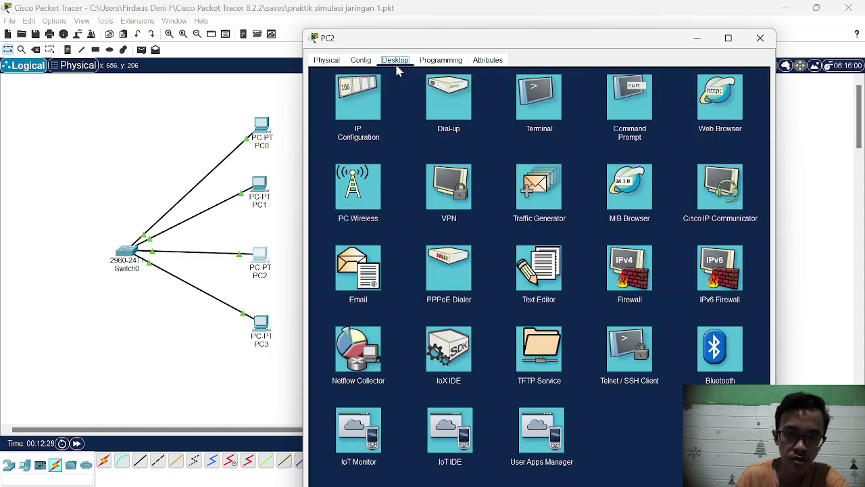
pyautogui.click(360, 112)
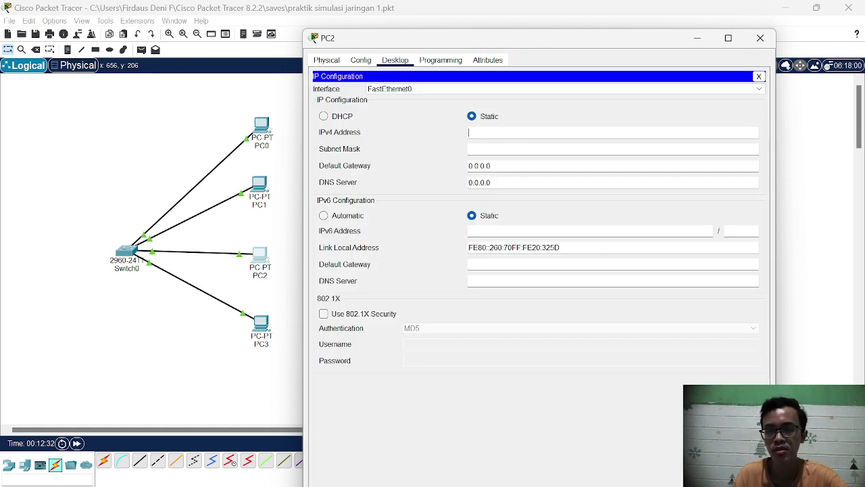
pyautogui.write('.')
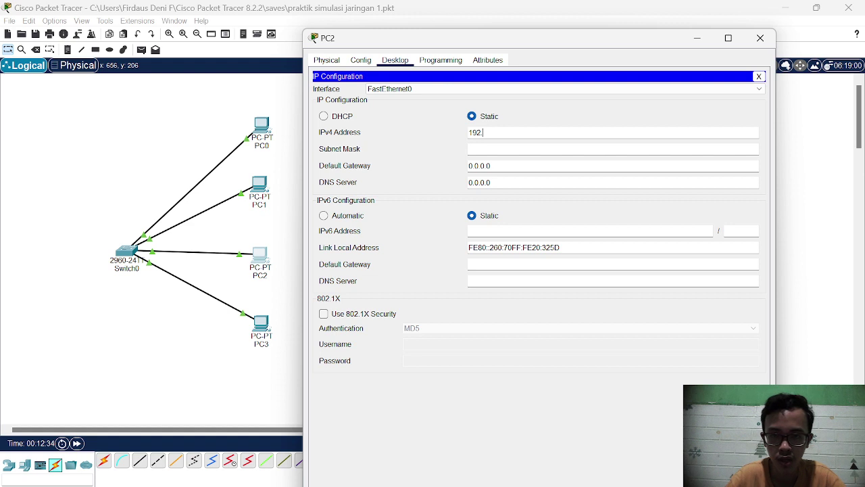
pyautogui.write('168')
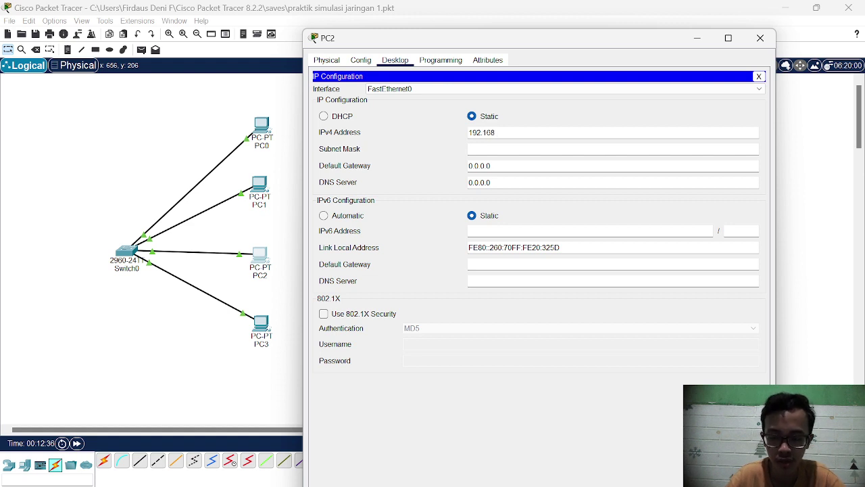
pyautogui.write('.10.')
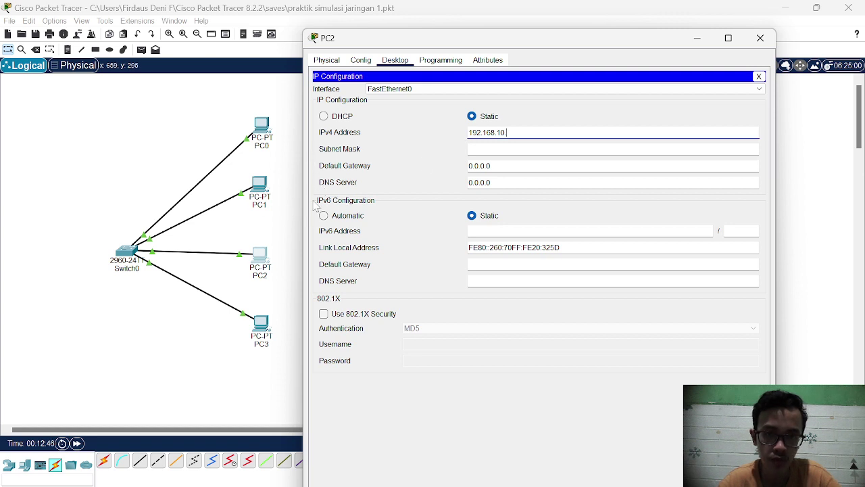
pyautogui.write('3')
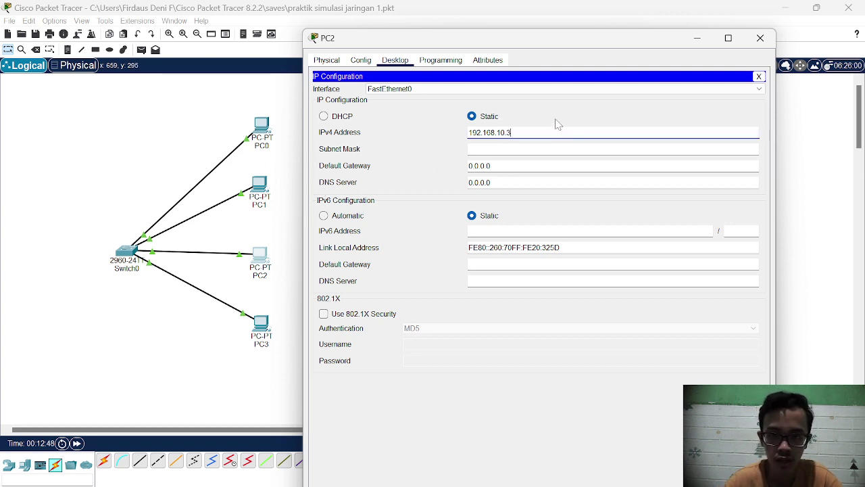
pyautogui.click(523, 154)
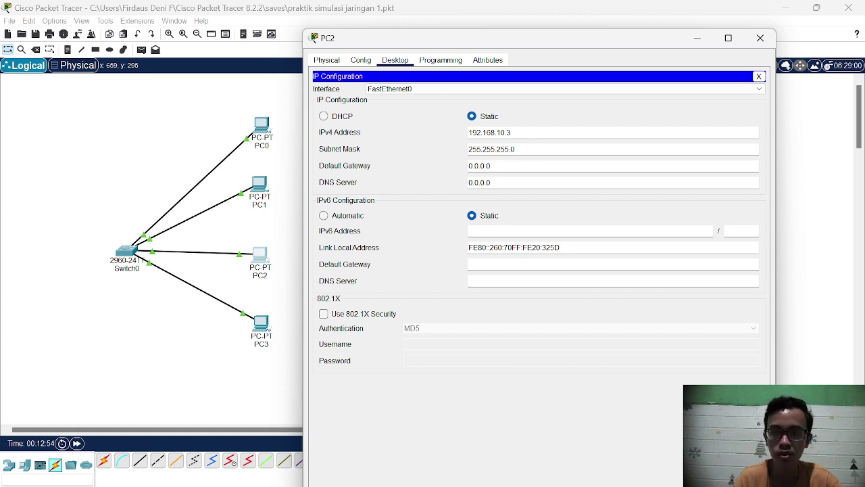
pyautogui.click(762, 39)
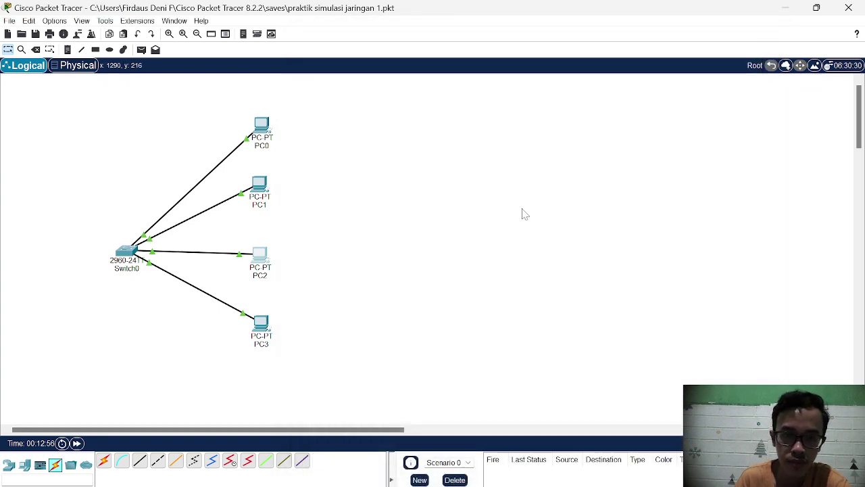
# Give PC3 the static IPv4 address 192.168.10.4 with subnet mask 255.255.255.0, and close its configuration window
pyautogui.click(263, 330)
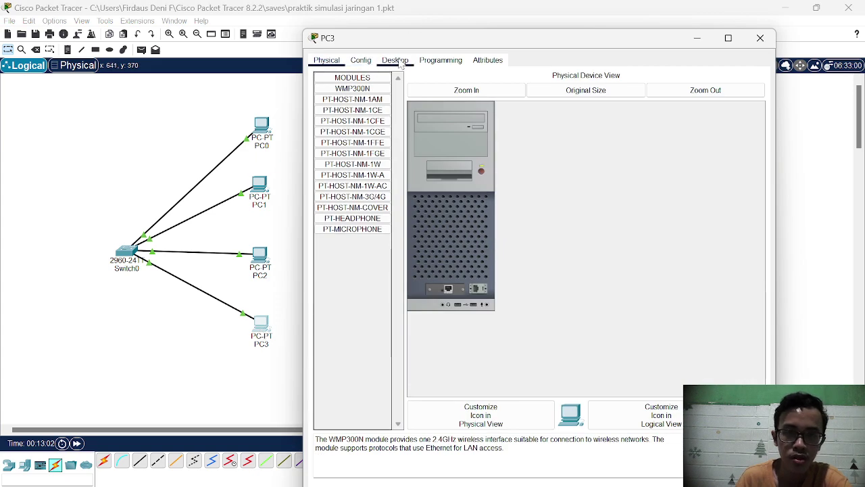
pyautogui.click(399, 61)
pyautogui.click(369, 94)
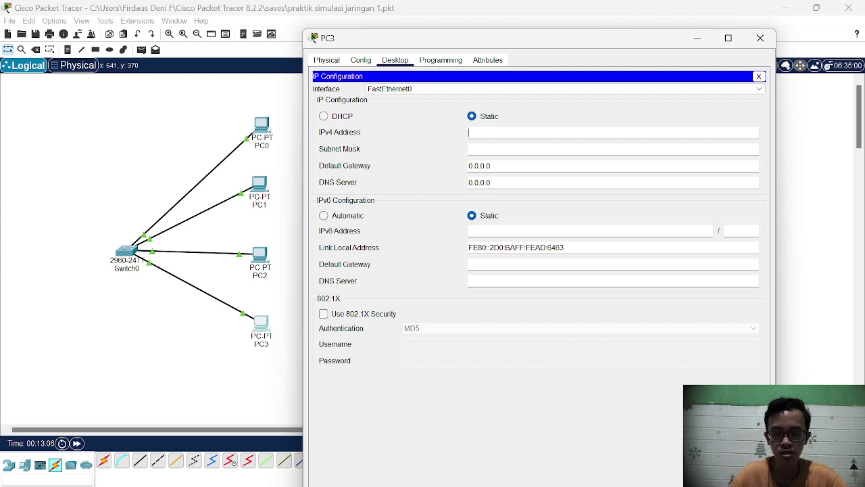
pyautogui.write('192.1')
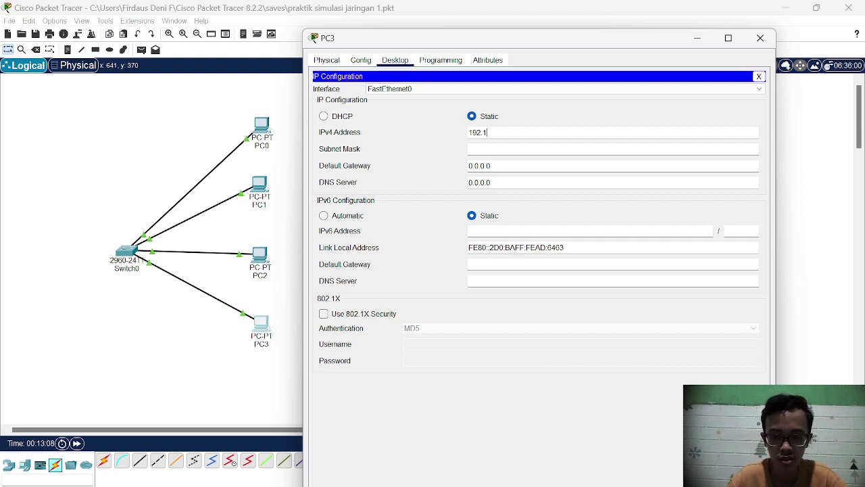
pyautogui.write('68.')
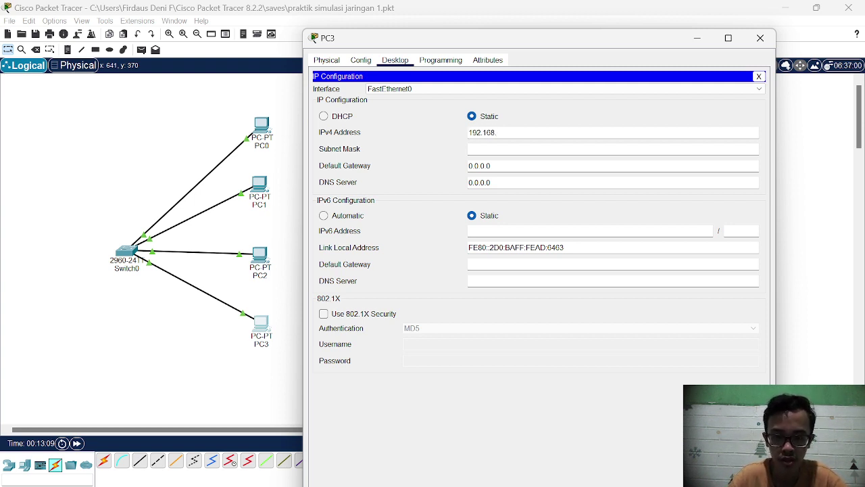
pyautogui.write('10')
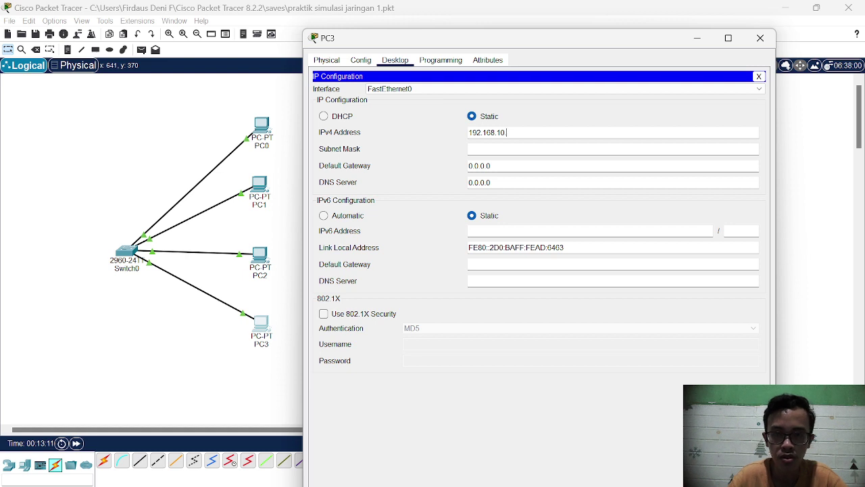
pyautogui.write('.4')
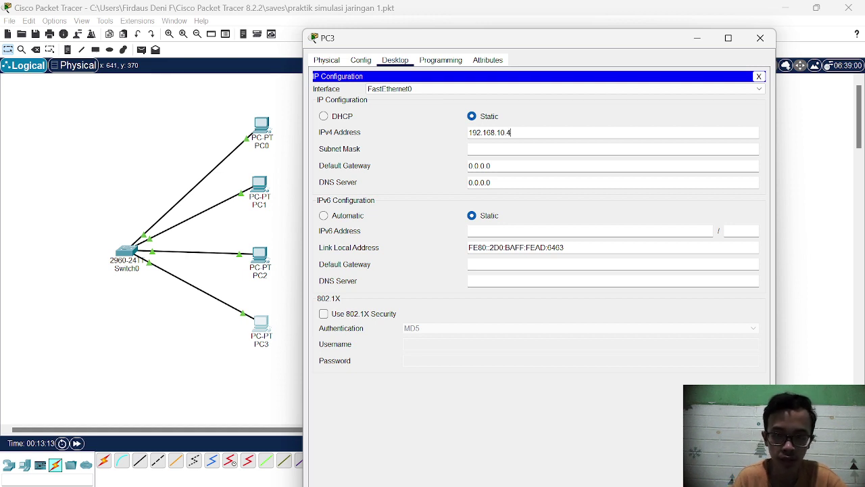
pyautogui.press('Tab')
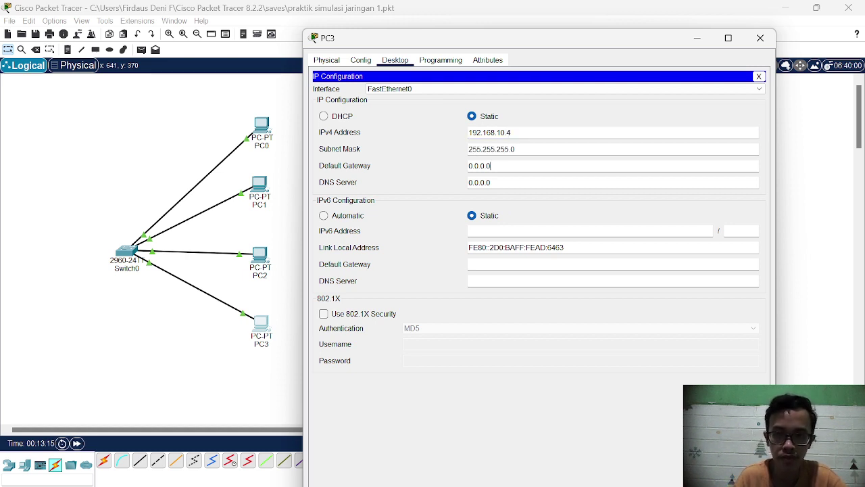
pyautogui.press('Tab')
pyautogui.click(767, 43)
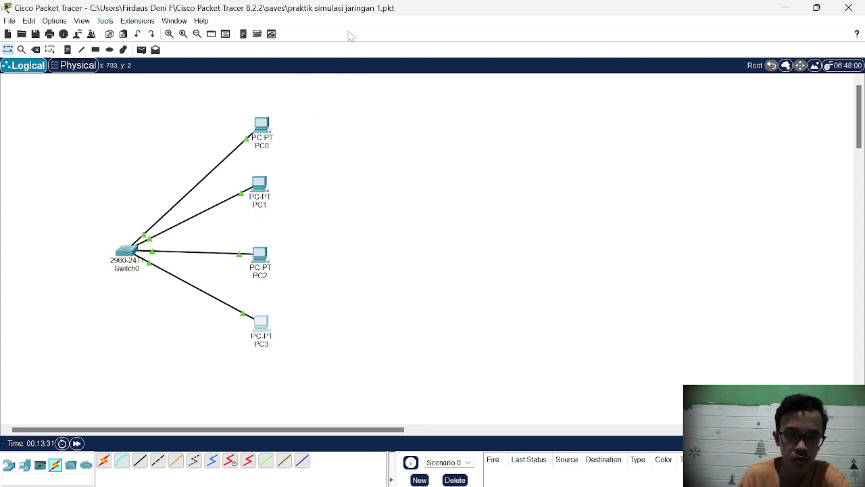
# Test connectivity from PC0 to PC1 by running ping 192.168.10.2 in PC0's Command Prompt
pyautogui.click(263, 126)
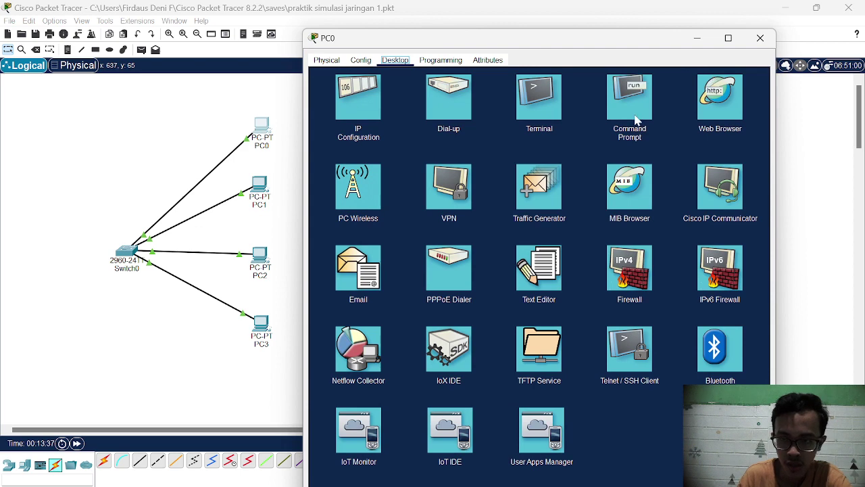
pyautogui.click(634, 119)
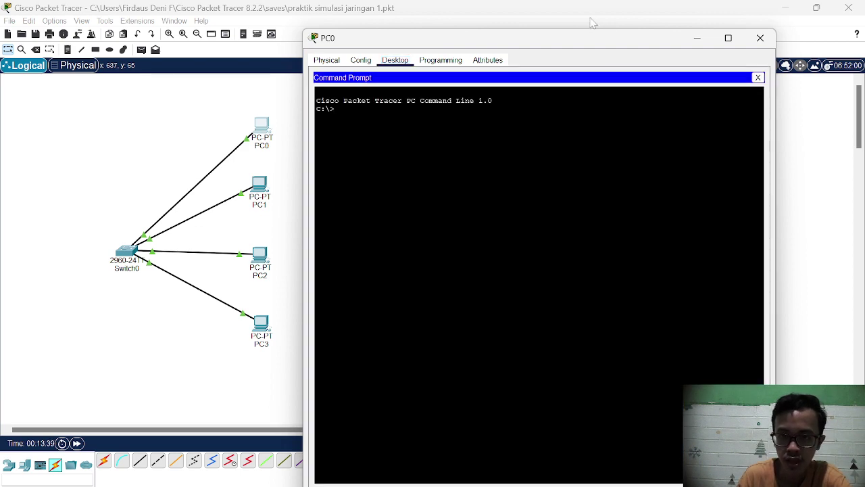
pyautogui.moveTo(610, 41); pyautogui.dragTo(631, 15)
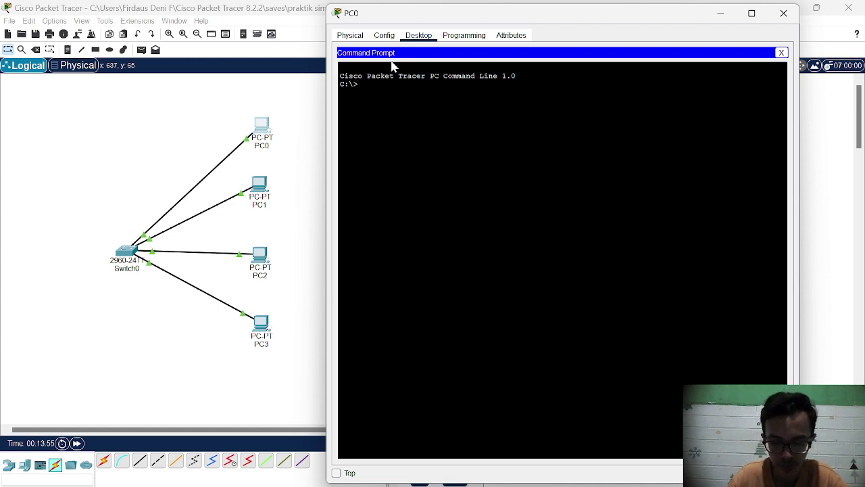
pyautogui.write('pin')
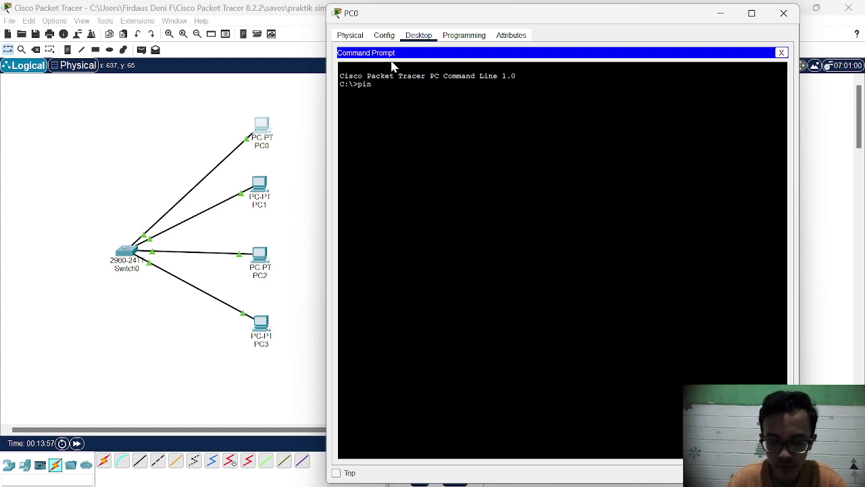
pyautogui.write('g ')
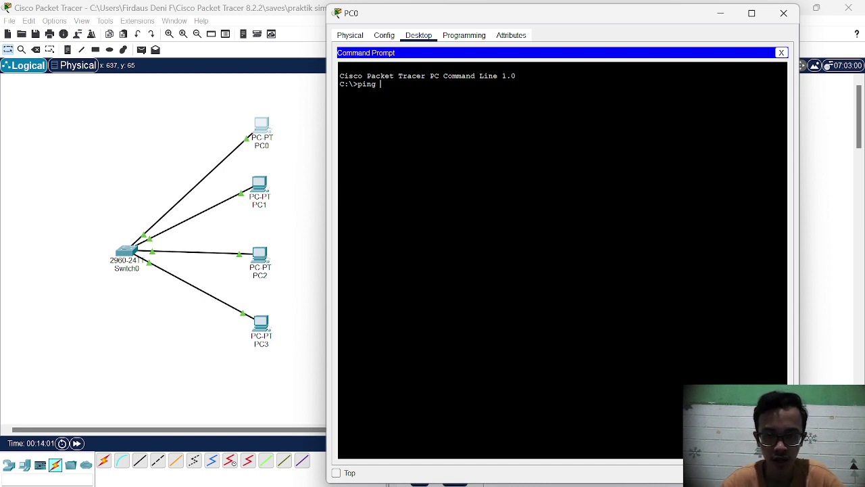
pyautogui.write('19')
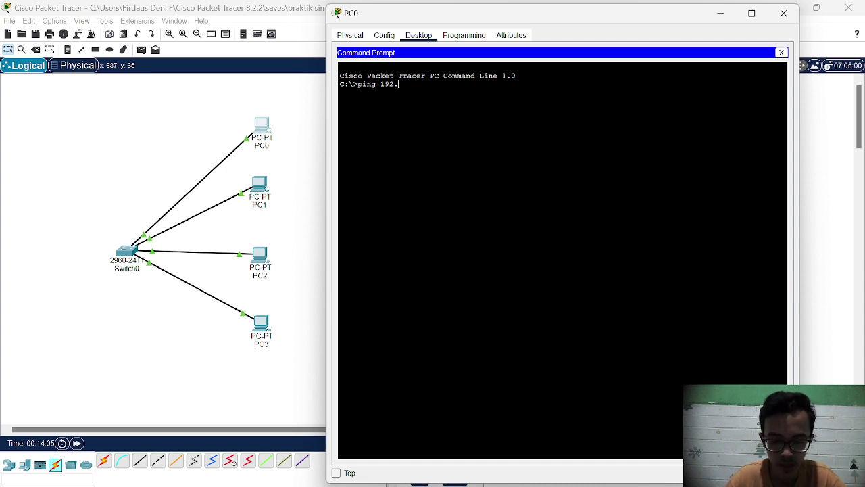
pyautogui.write('2.')
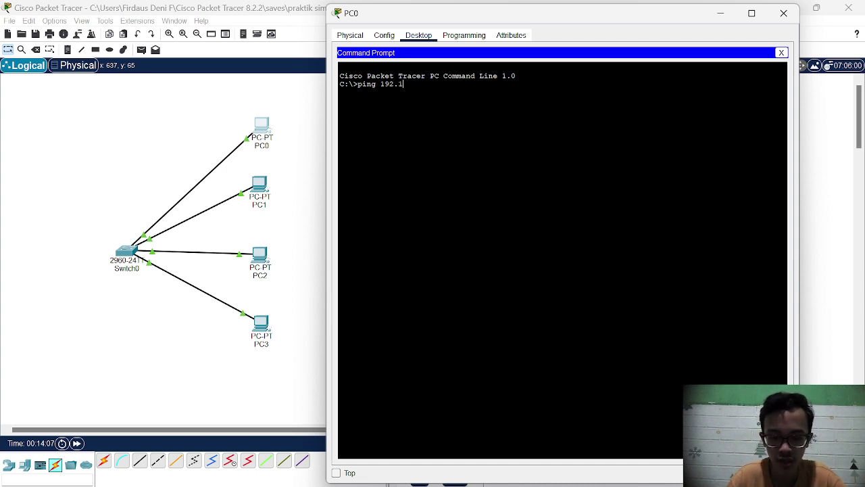
pyautogui.write('168.10.2')
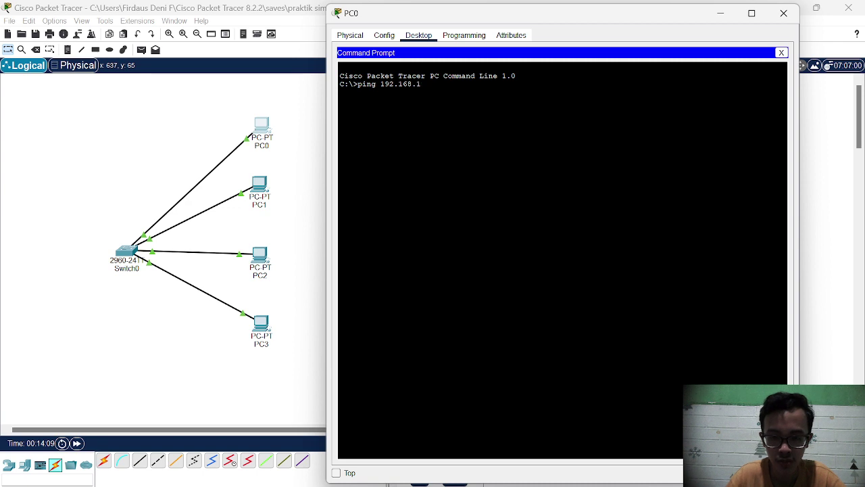
pyautogui.press('Return')
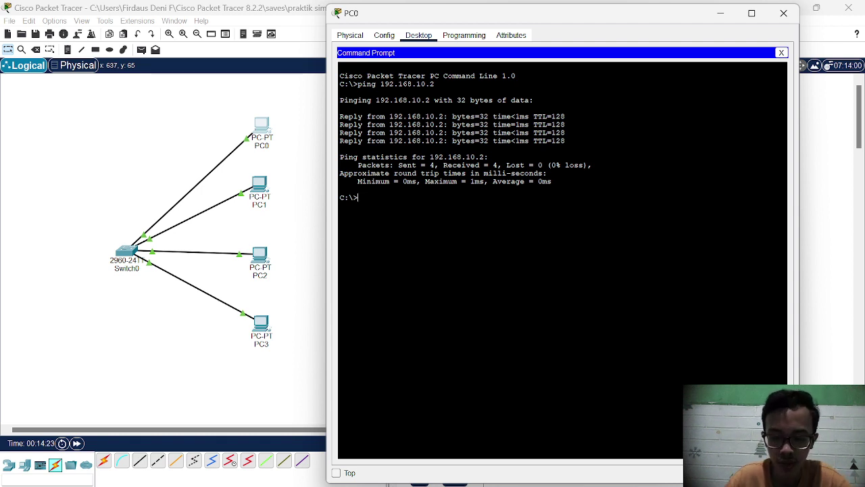
# Test connectivity from PC0 to PC2 by running ping 192.168.10.3 in PC0's Command Prompt
pyautogui.write('ping')
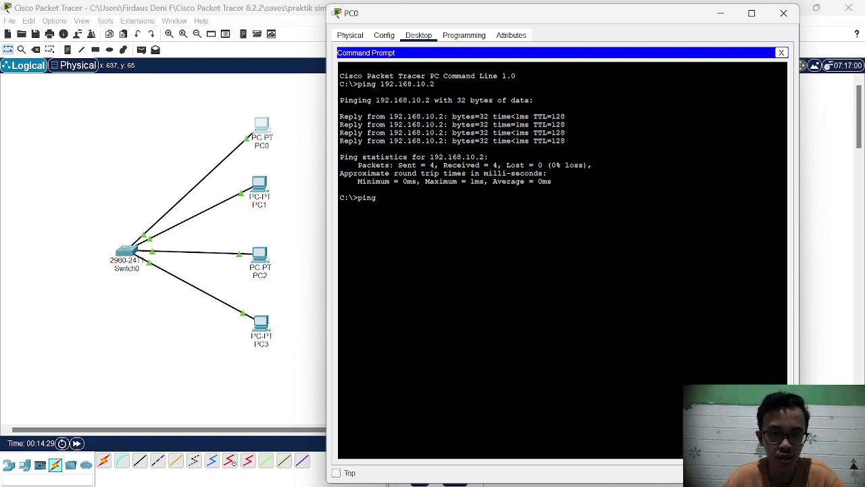
pyautogui.write('192')
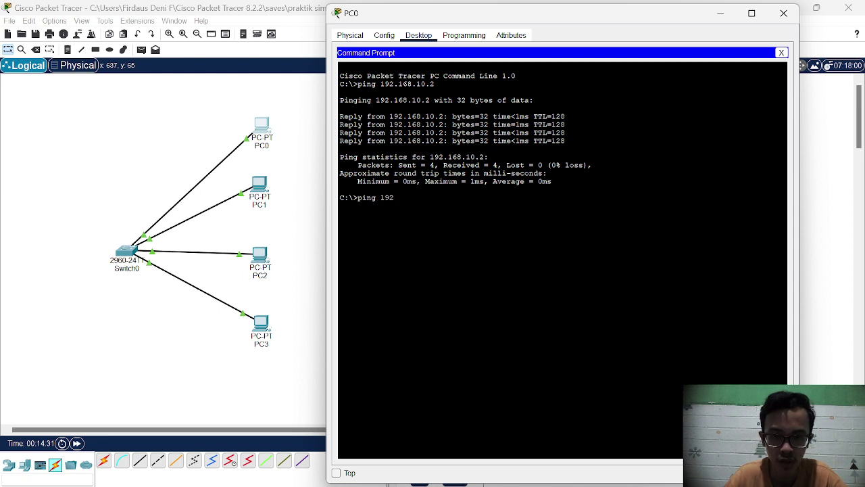
pyautogui.write('.168')
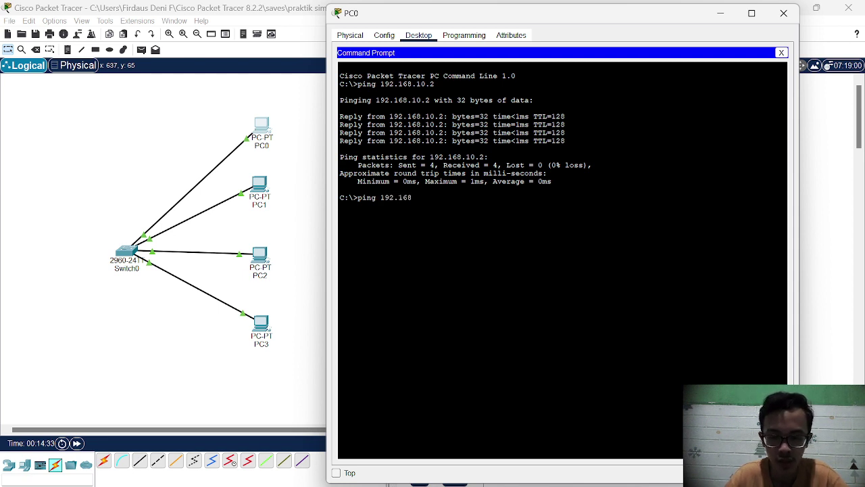
pyautogui.write('.')
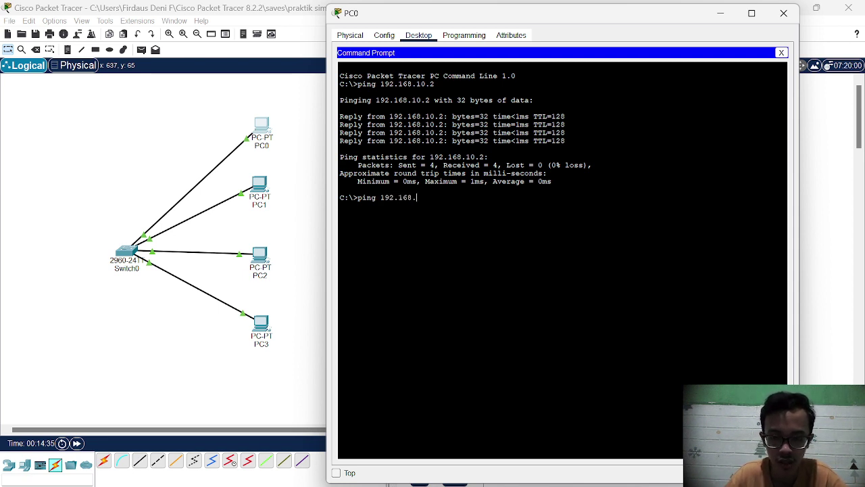
pyautogui.write('10')
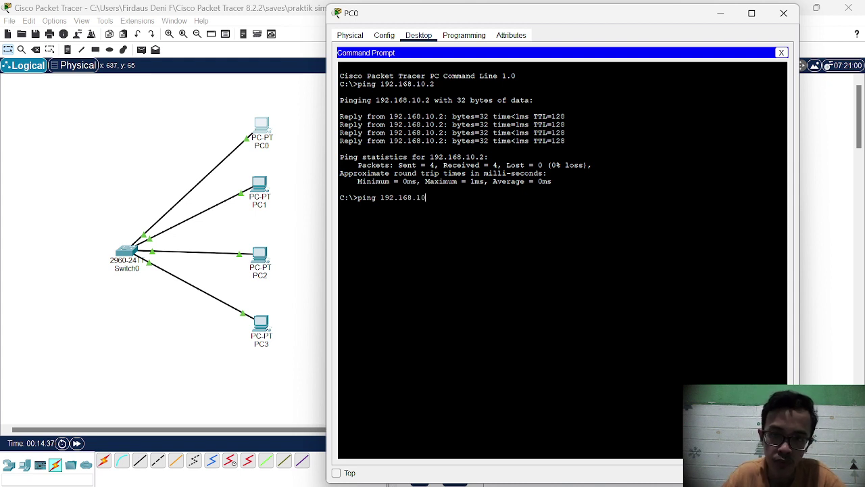
pyautogui.write('.3')
pyautogui.press('Return')
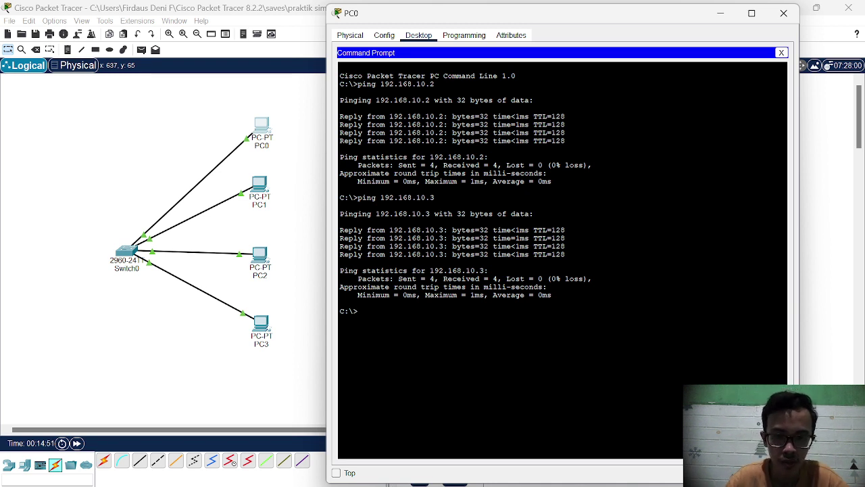
# Test connectivity from PC0 to PC3 by running ping 192.168.10.4, and close PC0's window
pyautogui.write('pi')
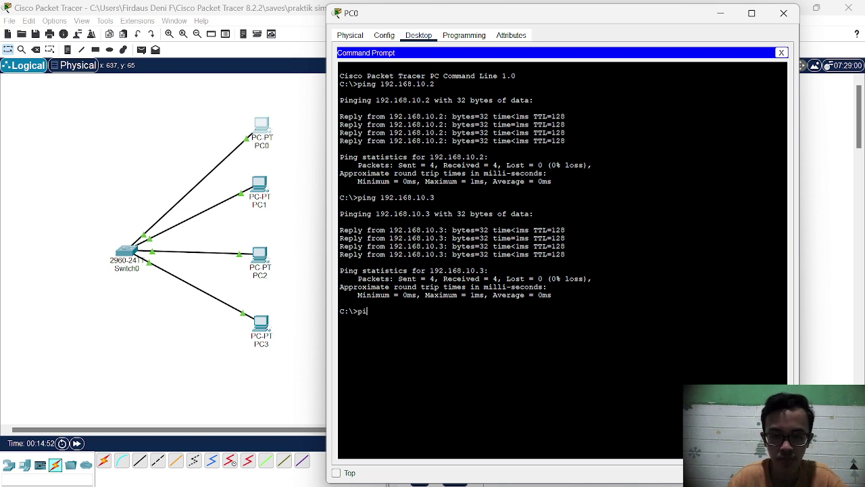
pyautogui.write('ng')
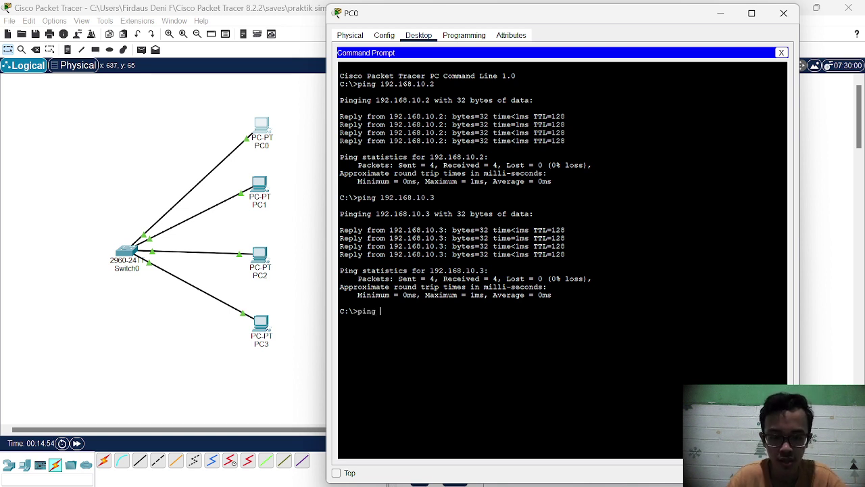
pyautogui.write(' 192.')
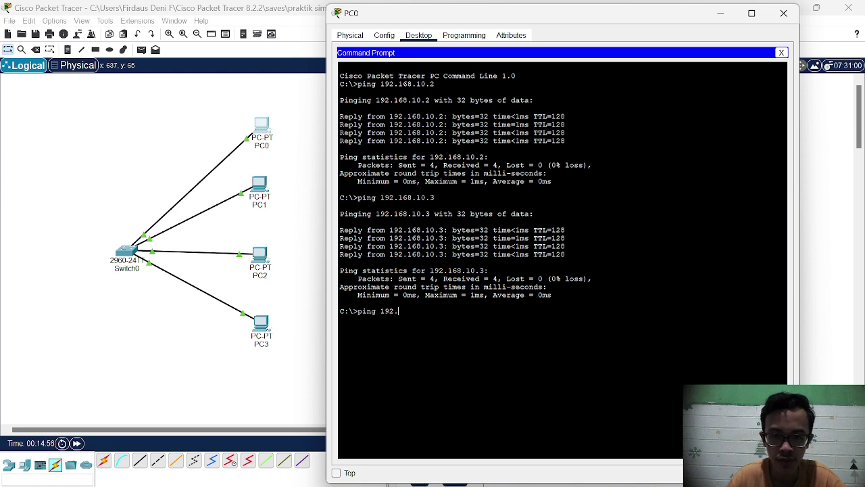
pyautogui.write('168')
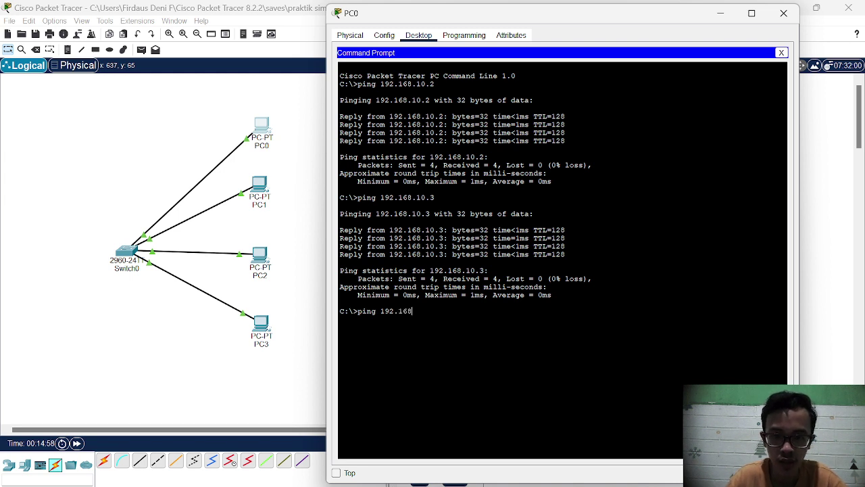
pyautogui.write('.10')
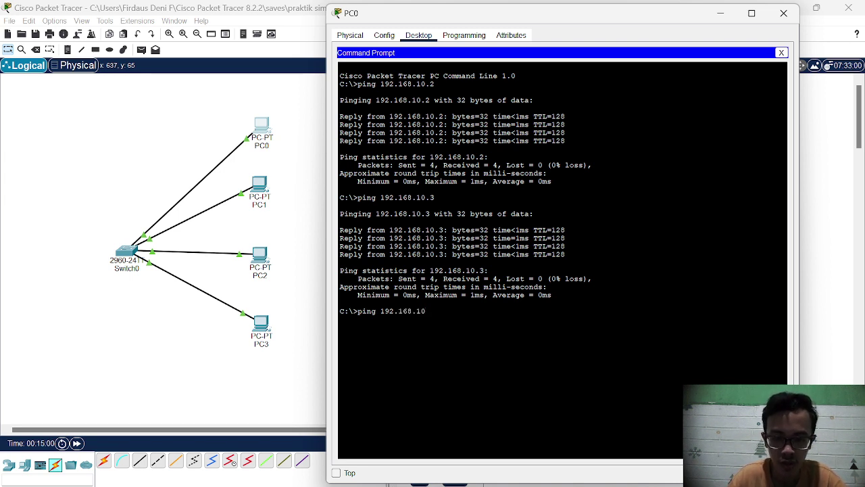
pyautogui.write('.4')
pyautogui.press('Return')
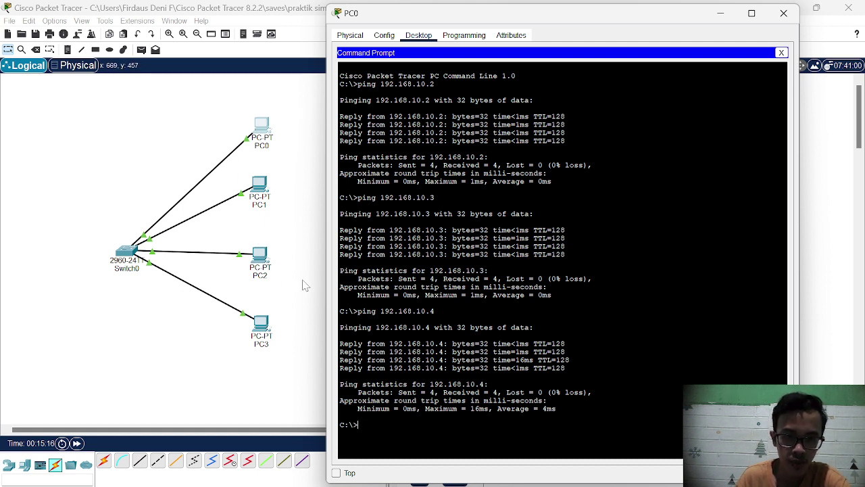
pyautogui.click(784, 13)
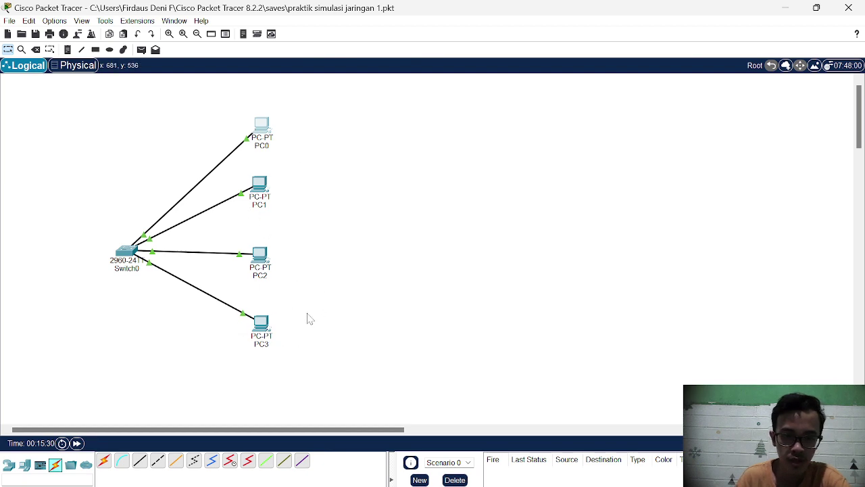
# Test connectivity from PC3 to PC1 by running ping 192.168.10.2 in PC3's Command Prompt
pyautogui.click(262, 326)
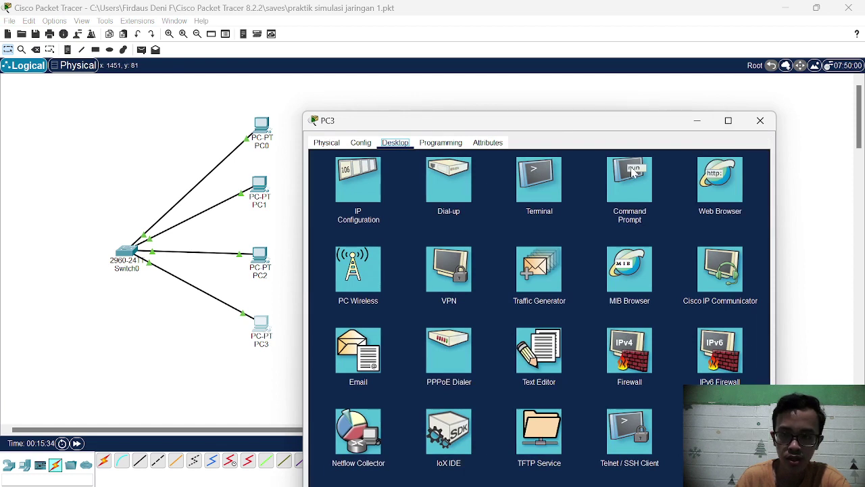
pyautogui.click(632, 172)
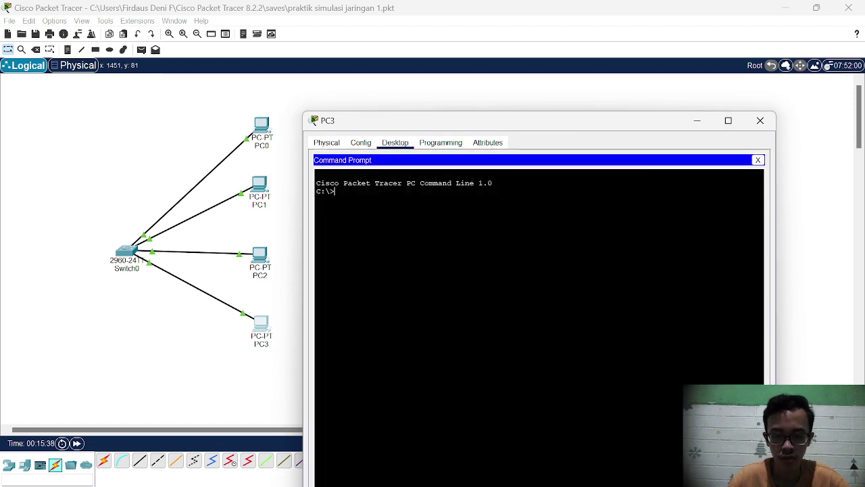
pyautogui.write('i')
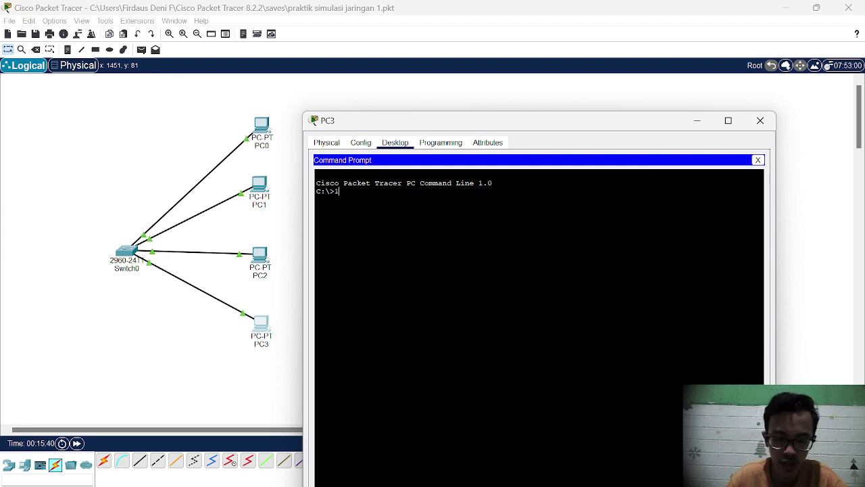
pyautogui.press('BackSpace')
pyautogui.write('ping')
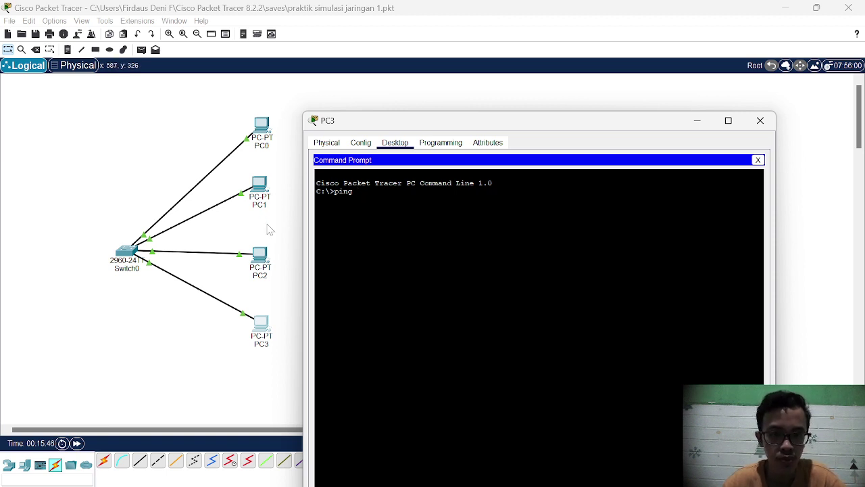
pyautogui.write(' 192')
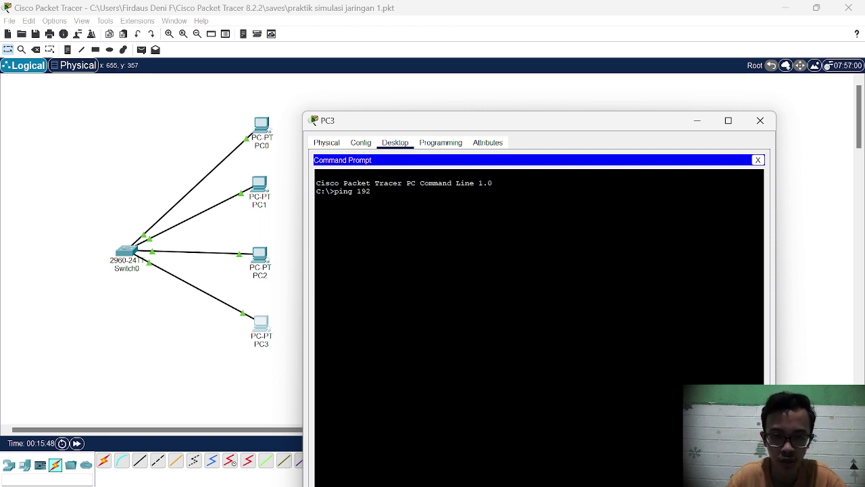
pyautogui.write('.168')
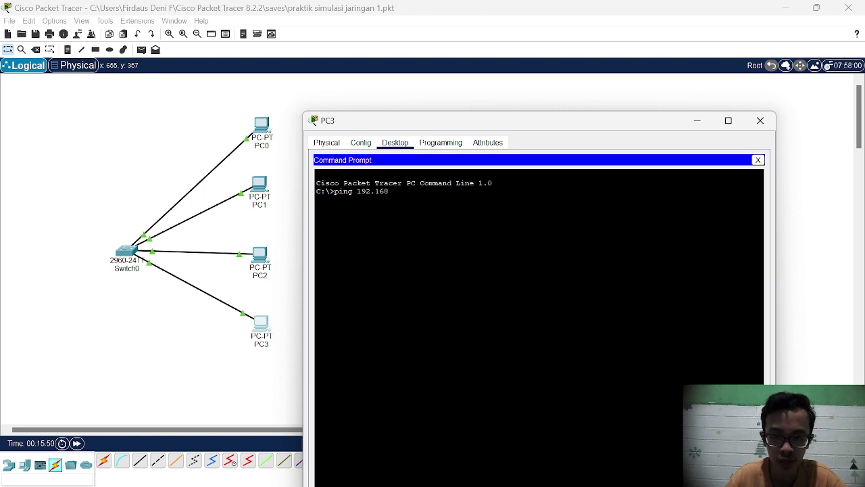
pyautogui.write('.10')
pyautogui.write('.2')
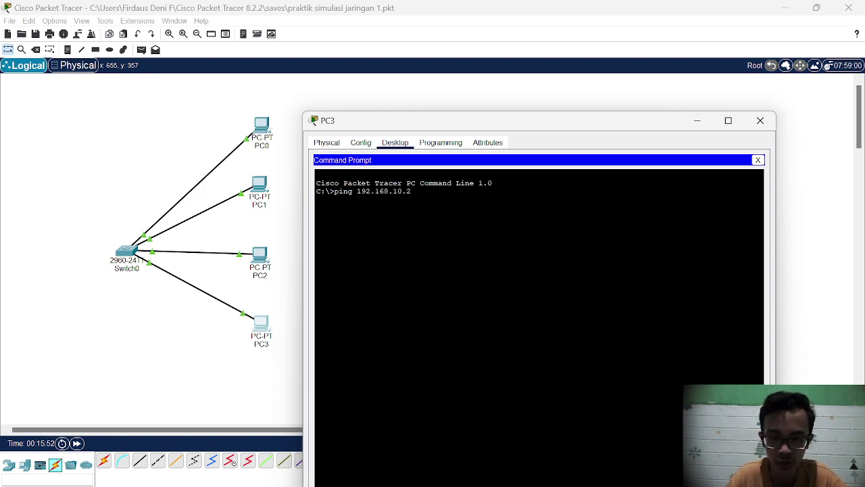
pyautogui.press('Return')
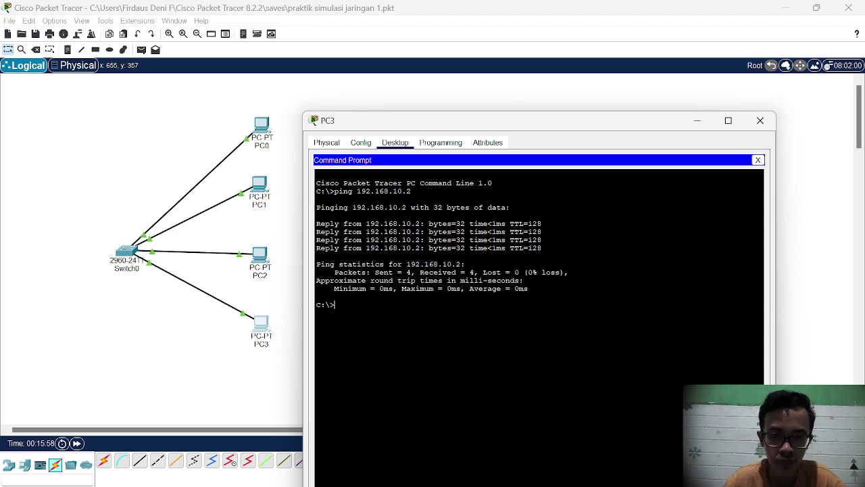
# Test connectivity from PC3 to PC0 by running ping 192.168.10.1, and close PC3's window
pyautogui.write('ping')
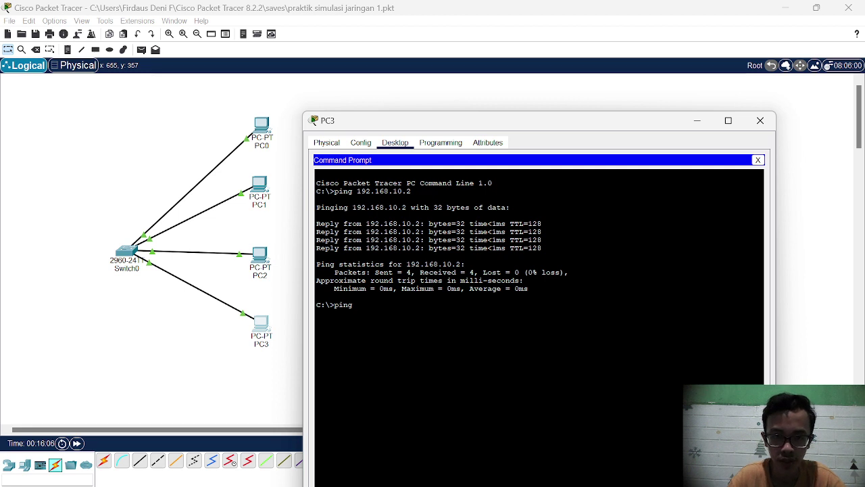
pyautogui.write('192')
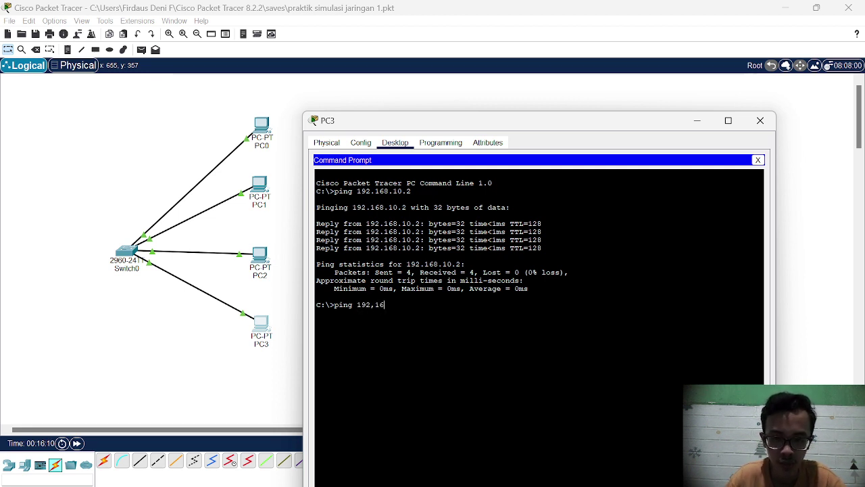
pyautogui.write('.')
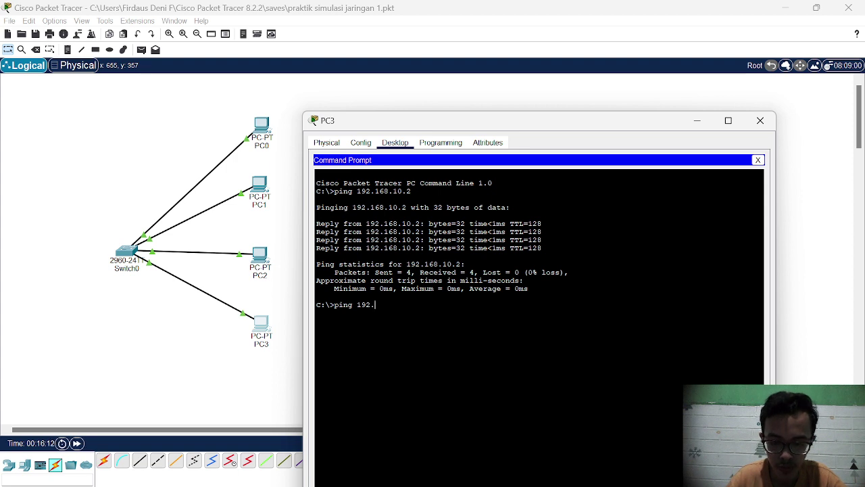
pyautogui.write('16')
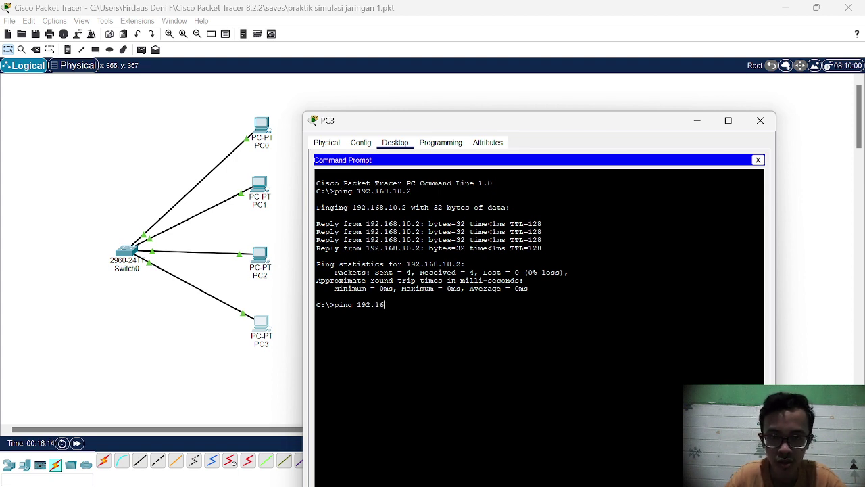
pyautogui.write('8')
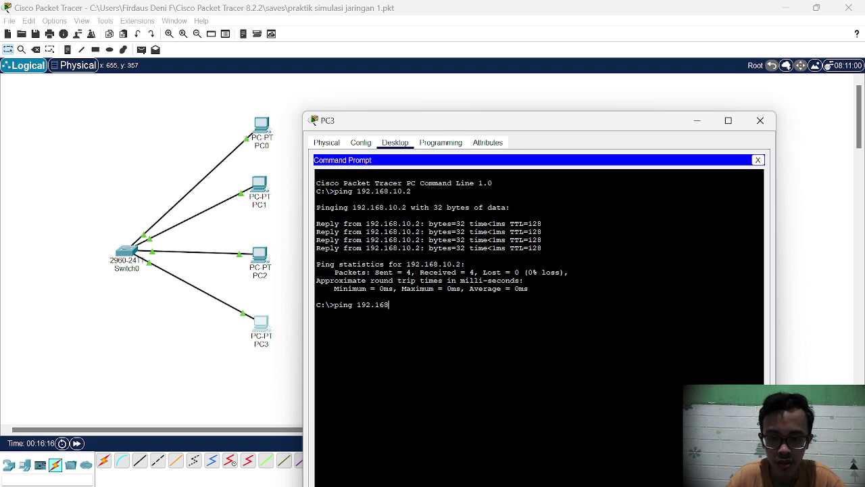
pyautogui.write('.10.')
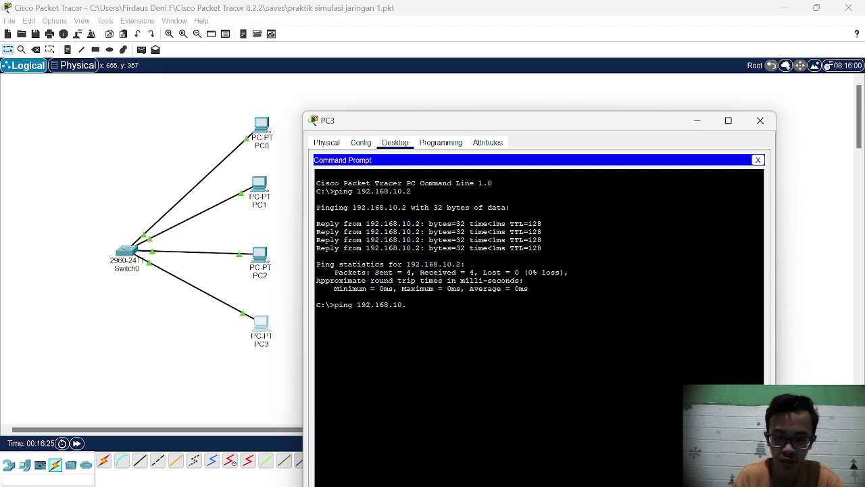
pyautogui.write('1')
pyautogui.press('Return')
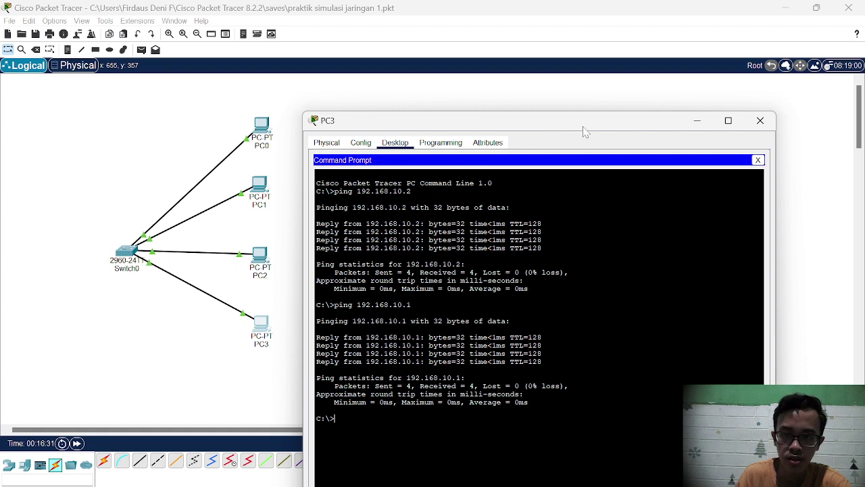
pyautogui.moveTo(582, 130); pyautogui.dragTo(605, 110)
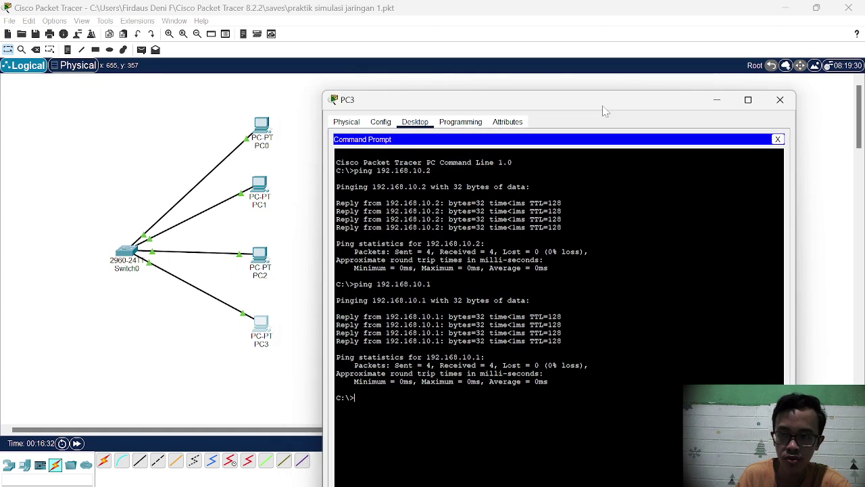
pyautogui.click(780, 99)
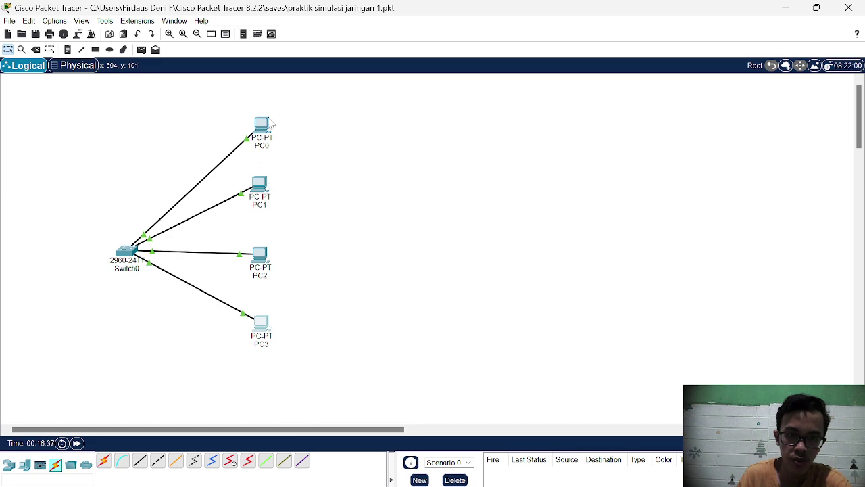
# Test connectivity from PC1 to PC2 by running ping 192.168.10.3 in PC1's Command Prompt
pyautogui.click(262, 186)
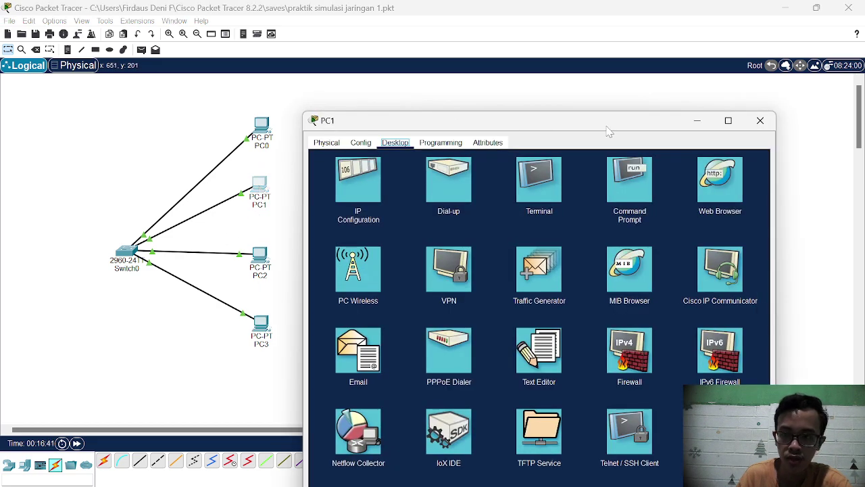
pyautogui.click(645, 198)
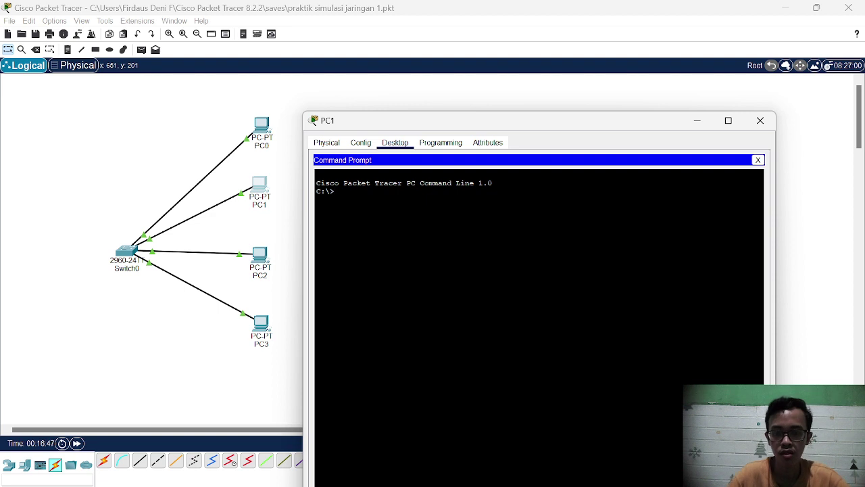
pyautogui.write('pin')
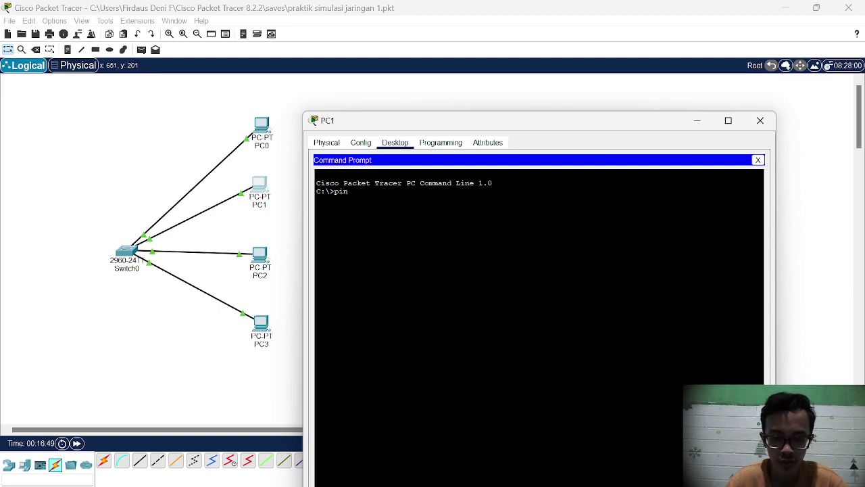
pyautogui.write('g 192')
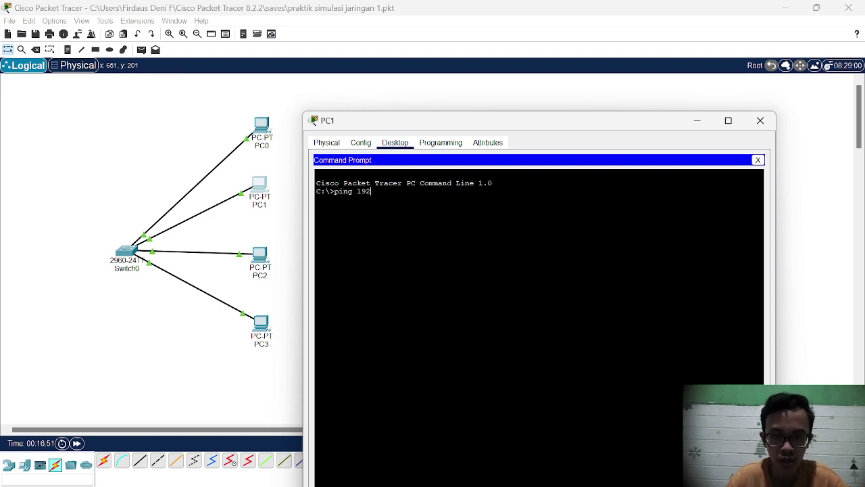
pyautogui.write('.1')
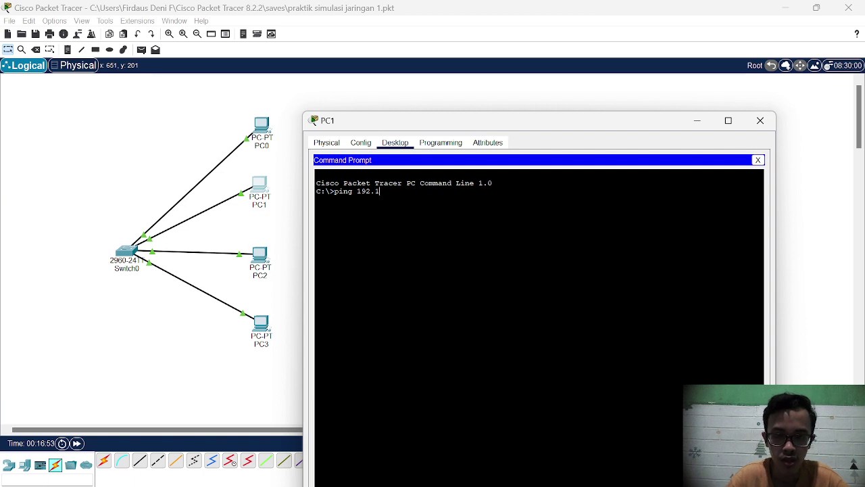
pyautogui.write('68.')
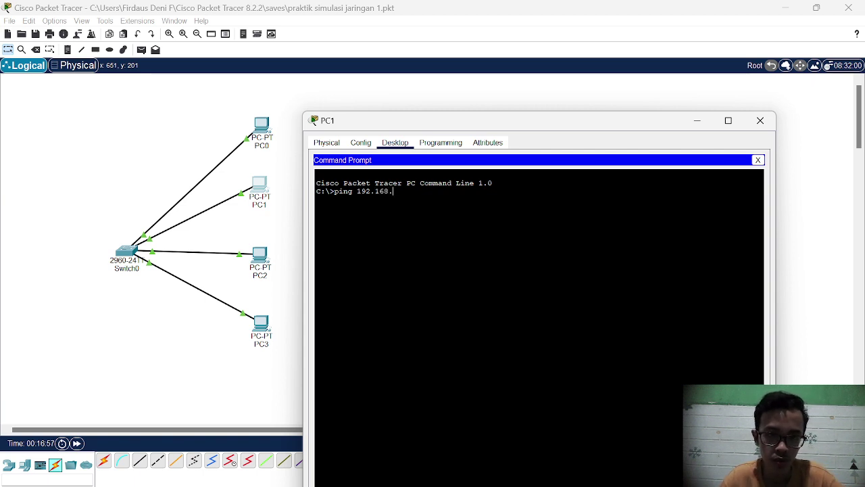
pyautogui.write('10')
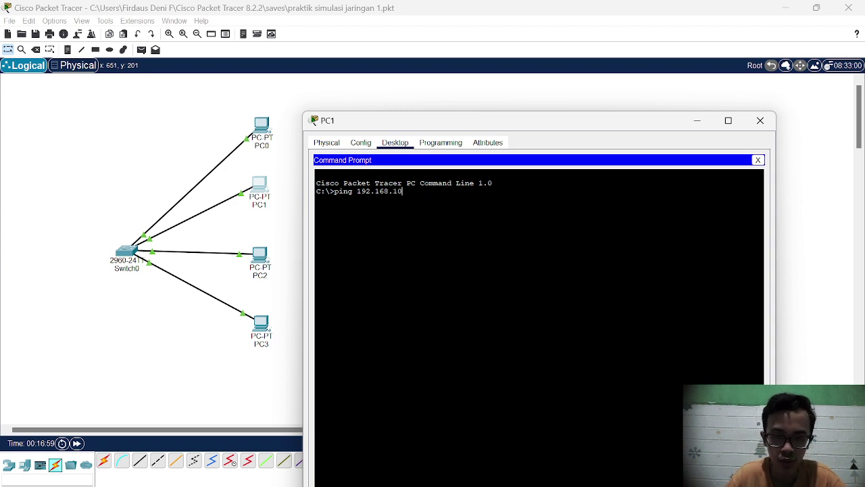
pyautogui.write('.3')
pyautogui.press('Return')
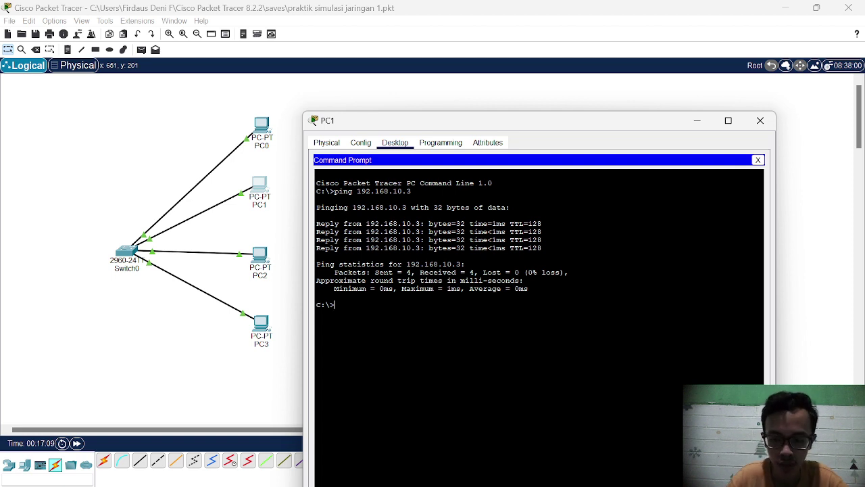
# Test connectivity from PC1 to PC0 by running ping 192.168.10.1 in PC1's Command Prompt
pyautogui.write('ping')
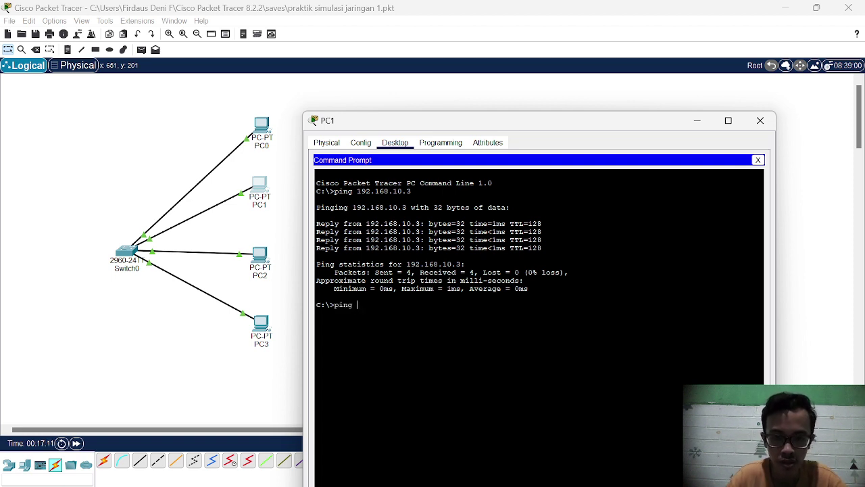
pyautogui.write(' 192.')
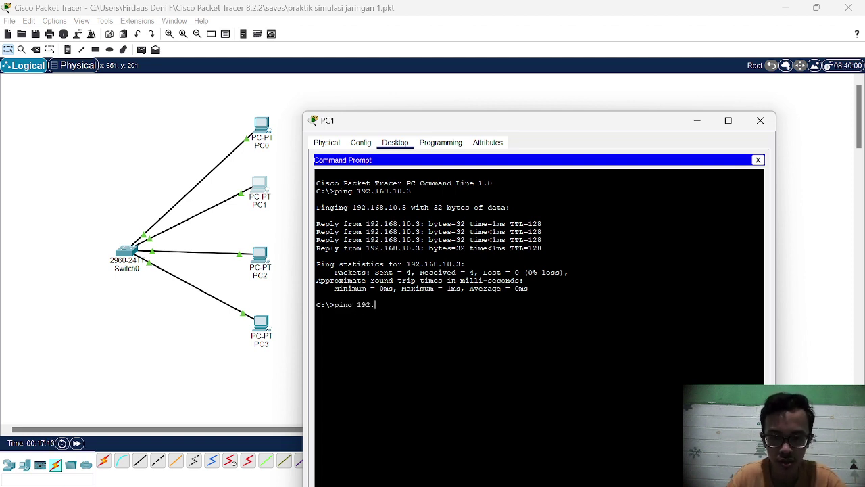
pyautogui.write('168')
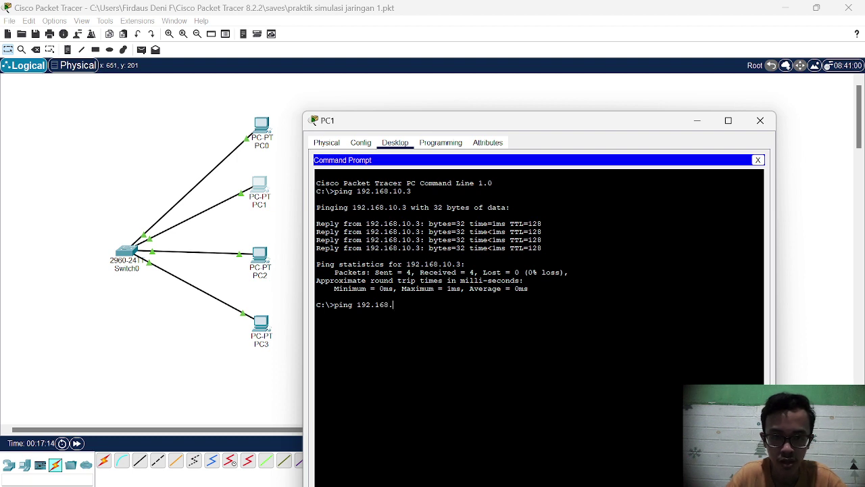
pyautogui.write('.10')
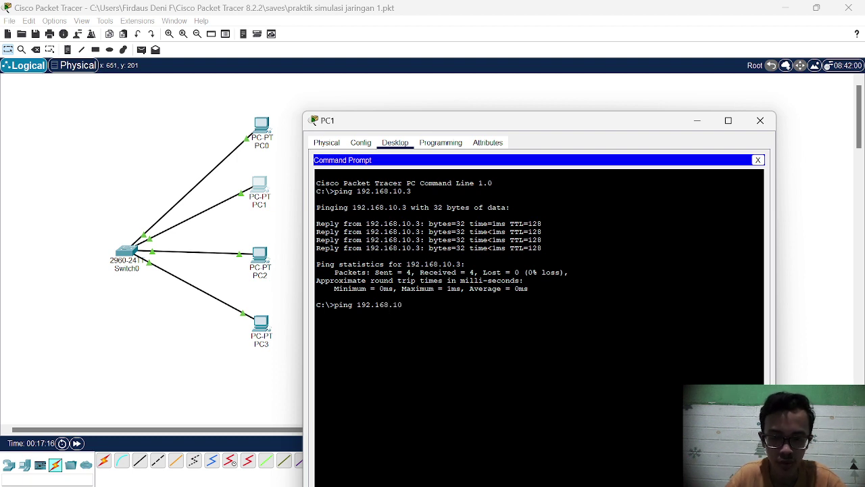
pyautogui.write('.')
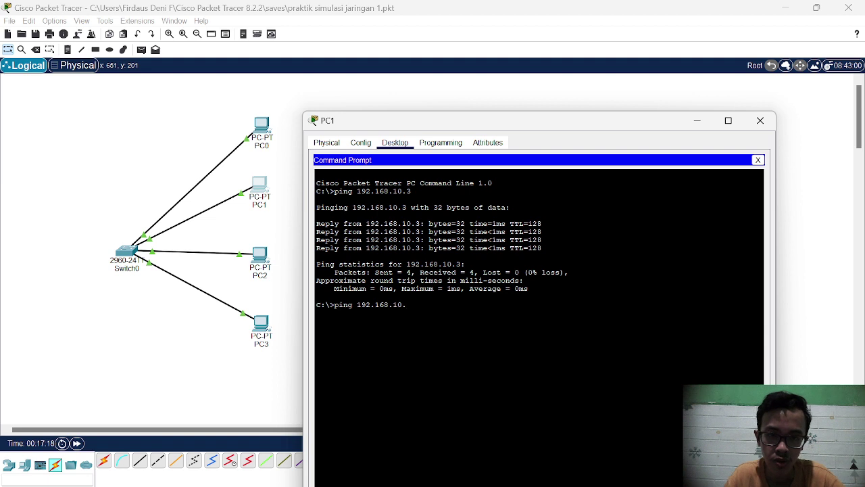
pyautogui.write('1')
pyautogui.press('Return')
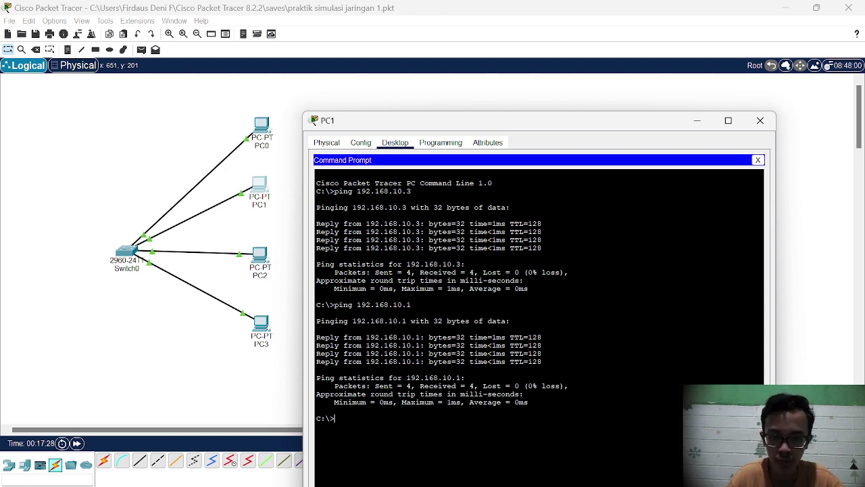
# Test connectivity from PC1 to PC3 by running ping 192.168.10.4, and move PC1's window up to show the full output
pyautogui.write('pin')
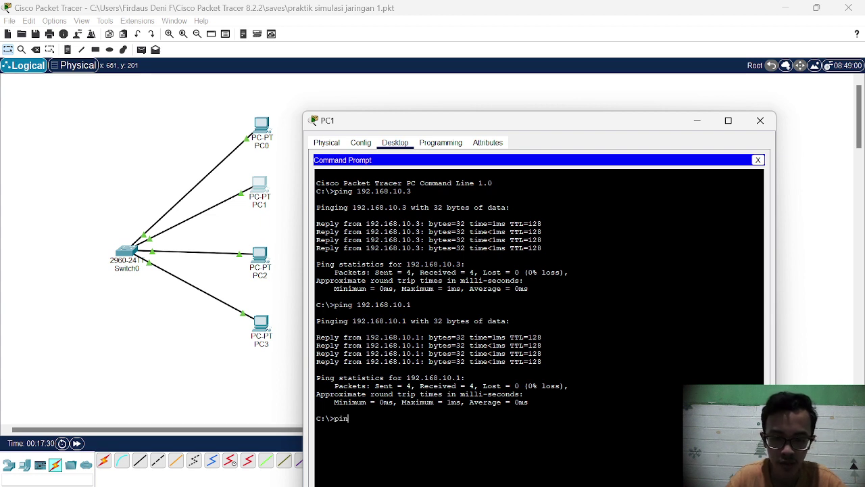
pyautogui.write('g 1')
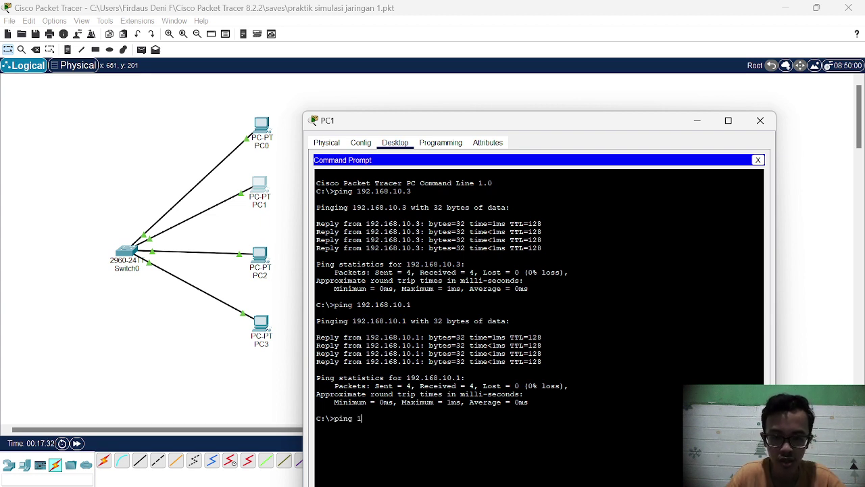
pyautogui.write('92.')
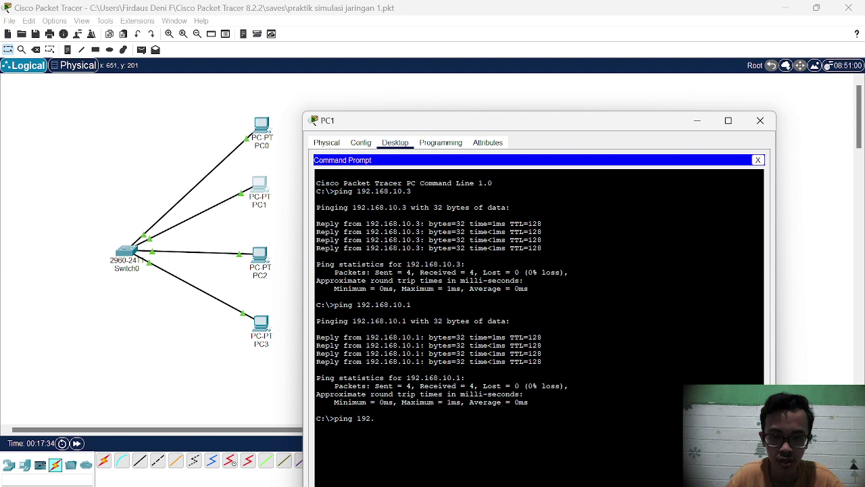
pyautogui.write('168')
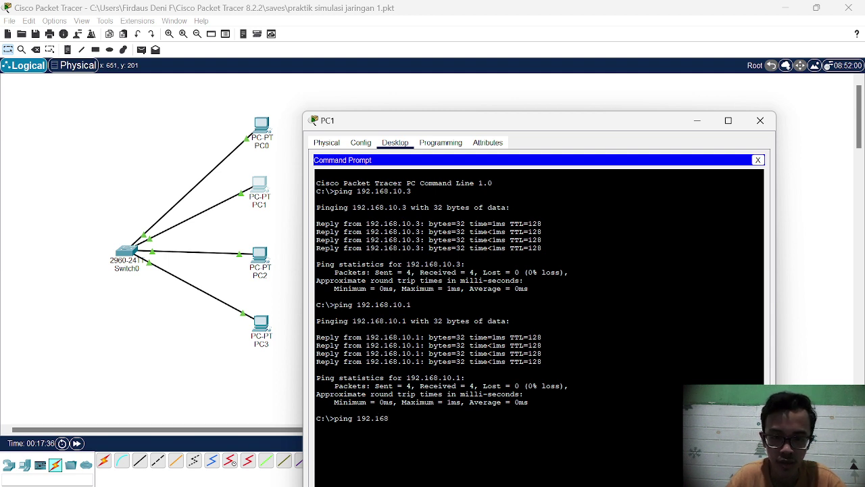
pyautogui.write('.10')
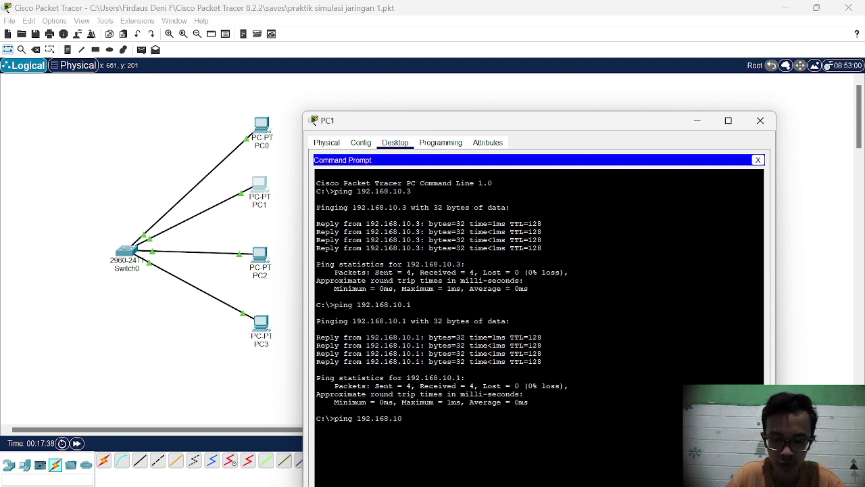
pyautogui.write('.4')
pyautogui.press('Return')
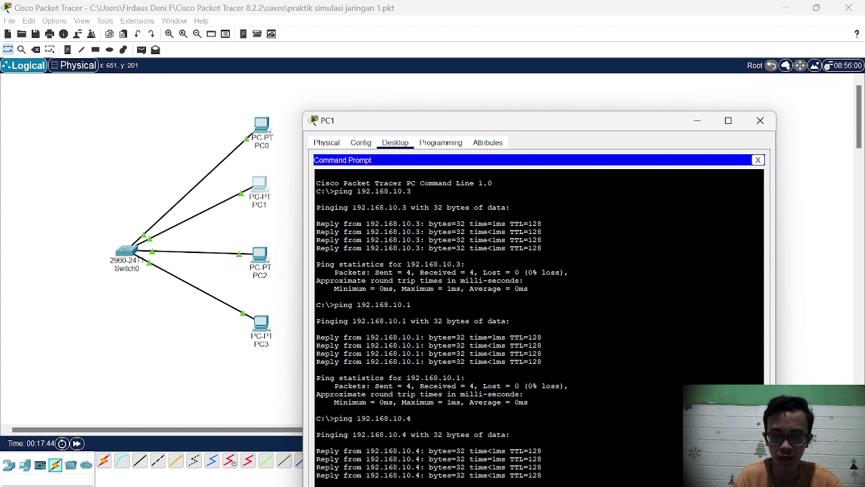
pyautogui.moveTo(549, 127); pyautogui.dragTo(577, 19)
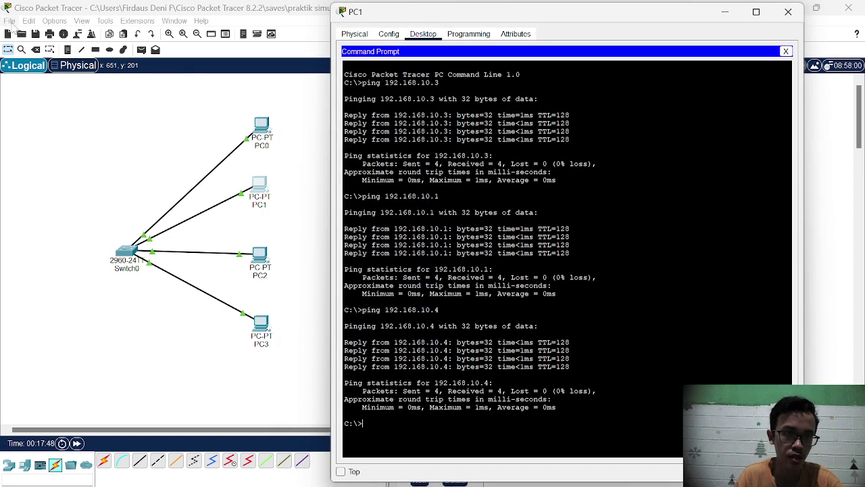
# Save the four-PC network to its existing file, praktik simulasi jaringan 1.pkt
pyautogui.click(10, 20)
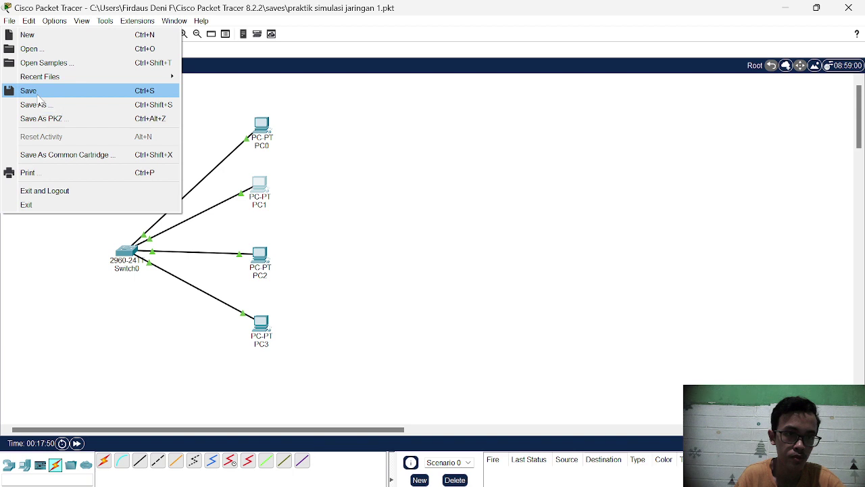
pyautogui.click(33, 90)
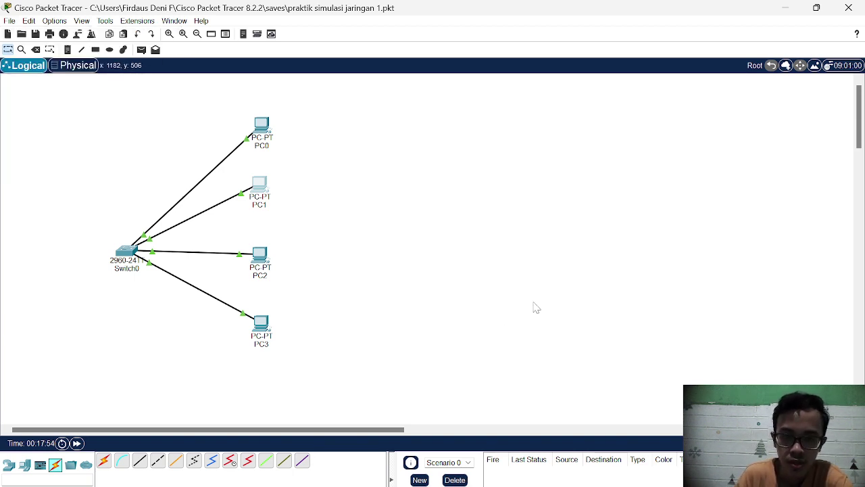
# Check the Tugas.3 assignment page in the browser, return to Cisco Packet Tracer and close PC1's window
pyautogui.moveTo(498, 486)
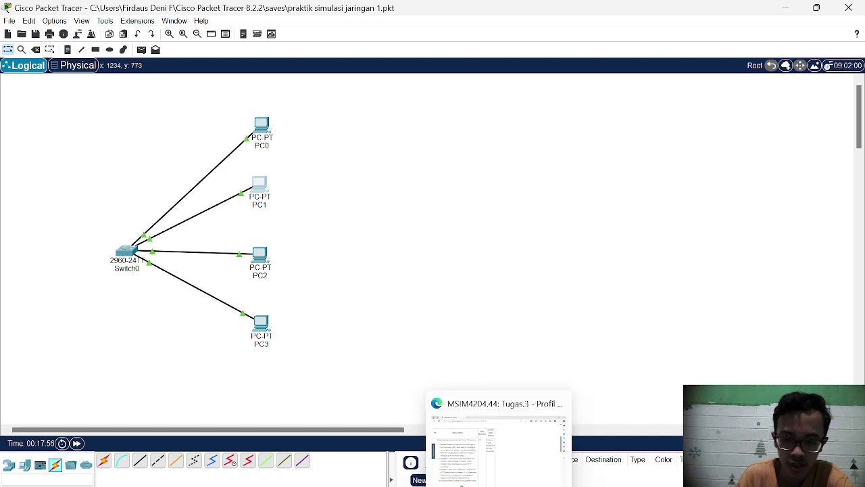
pyautogui.click(498, 439)
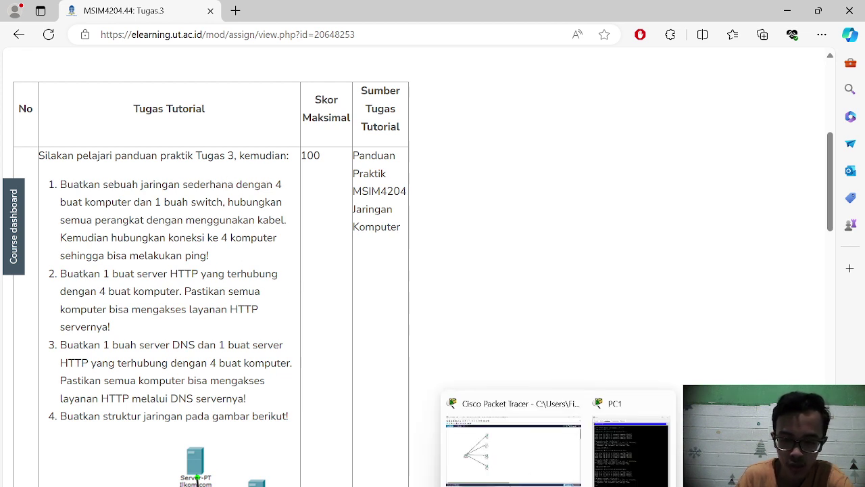
pyautogui.click(533, 452)
pyautogui.moveTo(533, 451)
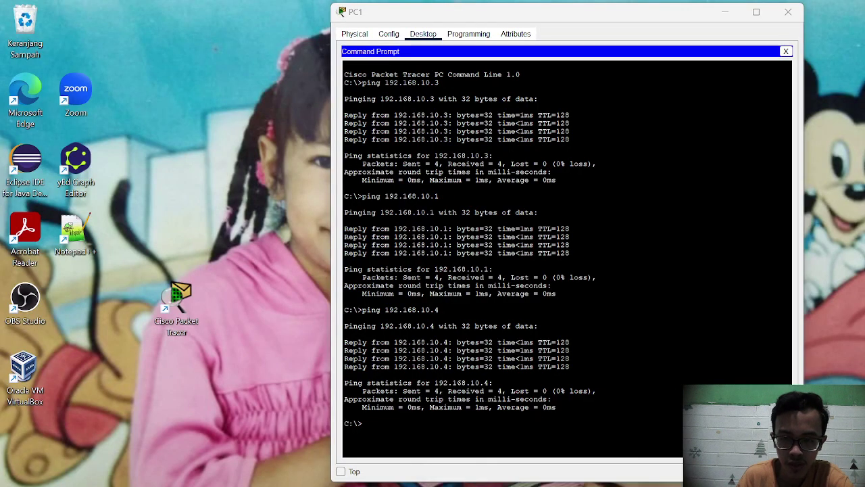
pyautogui.click(605, 439)
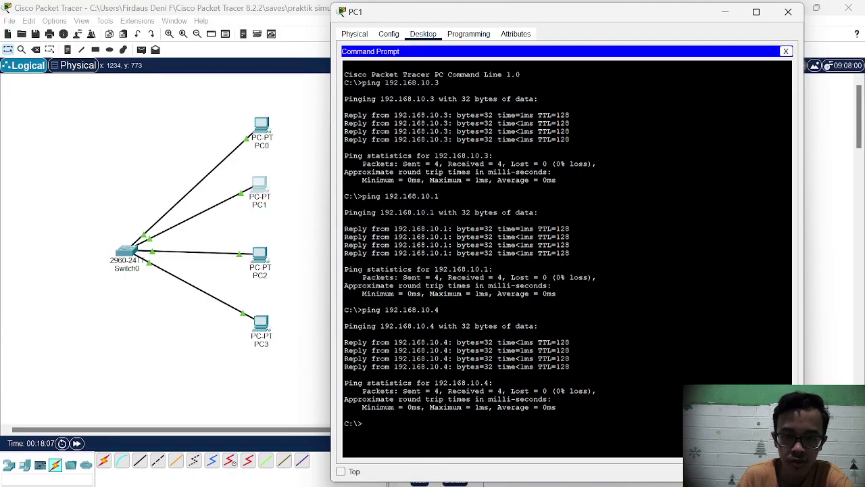
pyautogui.click(790, 21)
# Save praktik simulasi jaringan 1.pkt again and start a new blank network, accepting the offer to save the current one
pyautogui.click(9, 20)
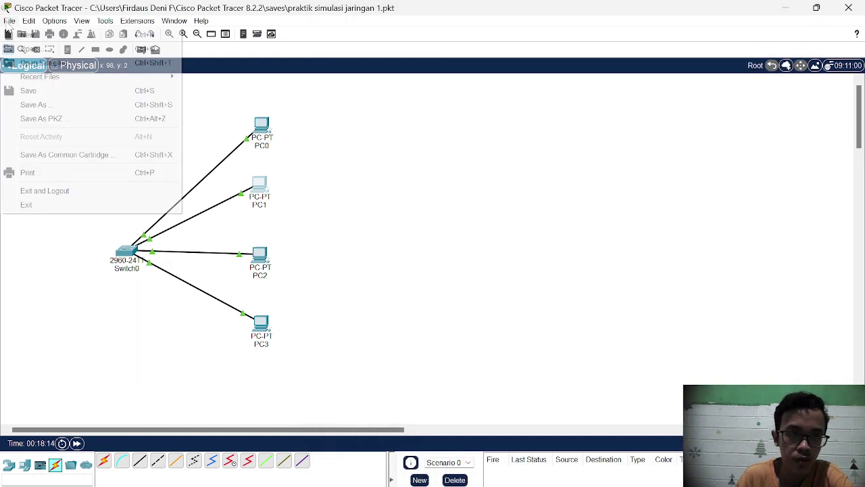
pyautogui.click(38, 91)
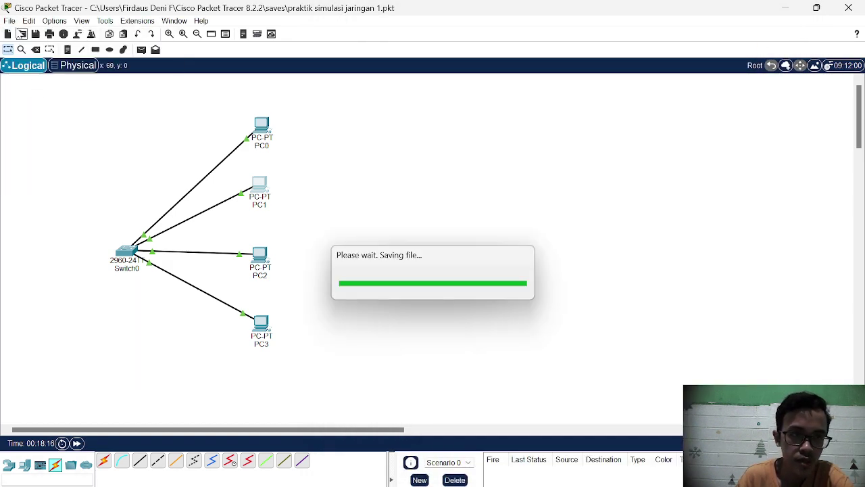
pyautogui.click(10, 20)
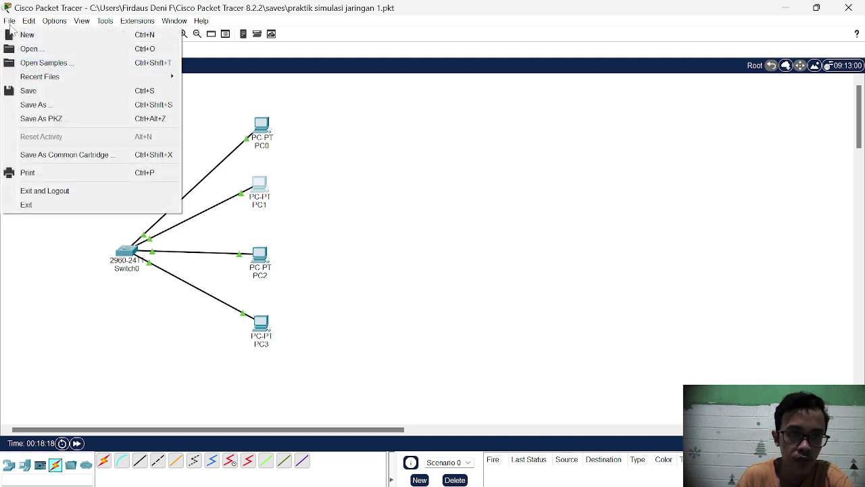
pyautogui.click(21, 36)
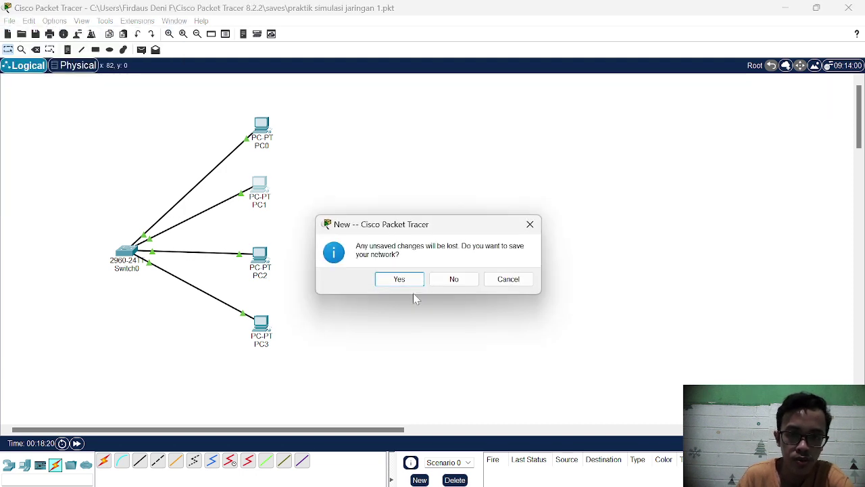
pyautogui.click(399, 278)
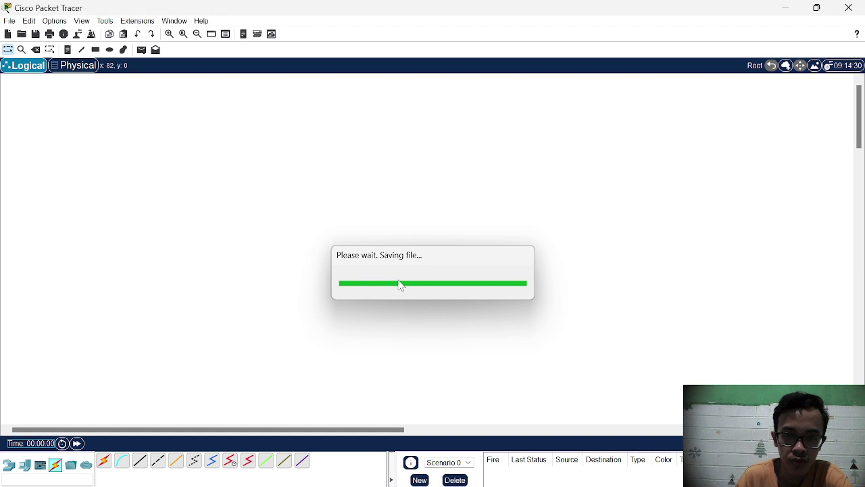
# Read the next task on the Tugas.3 assignment page in the browser and return to the blank Cisco Packet Tracer workspace
pyautogui.hotkey('alt', 'Tab')
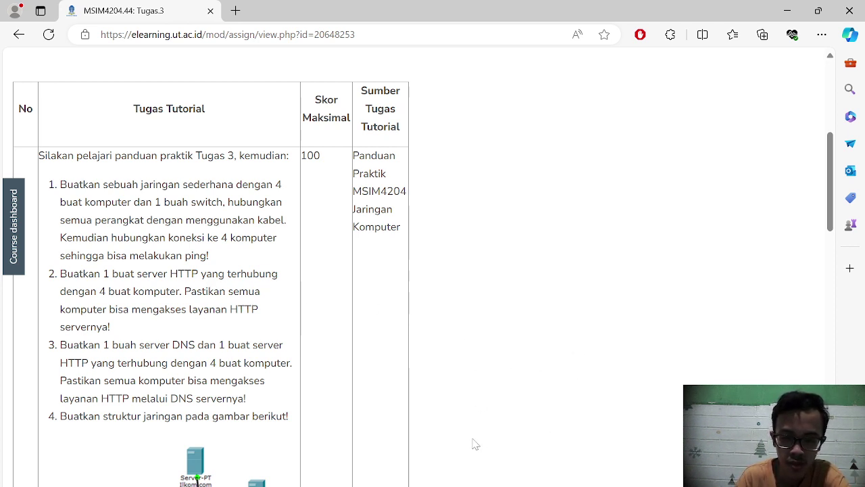
pyautogui.moveTo(498, 486)
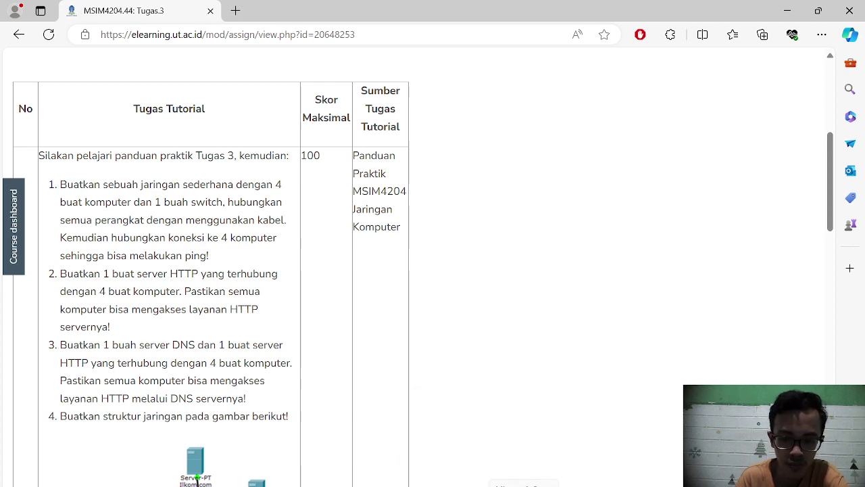
pyautogui.click(500, 486)
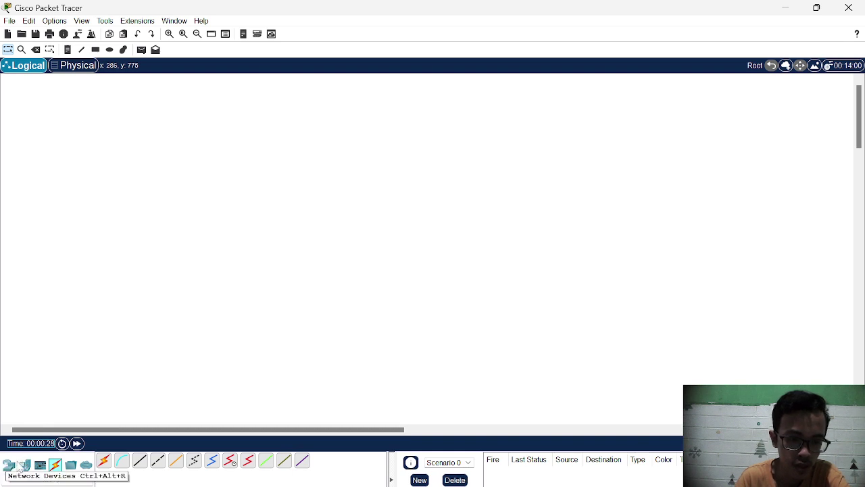
# Place a Server-PT on the blank workspace, rename it Server HTTP and move it slightly lower and to the left
pyautogui.click(24, 465)
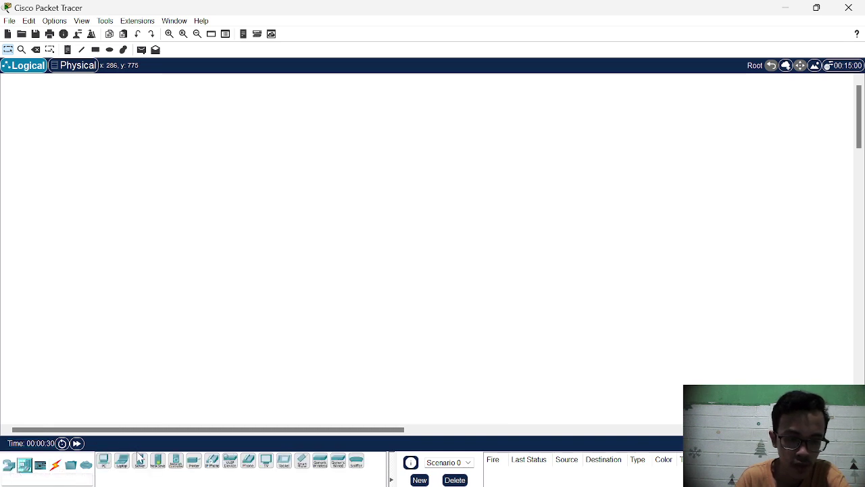
pyautogui.moveTo(139, 459); pyautogui.dragTo(149, 184)
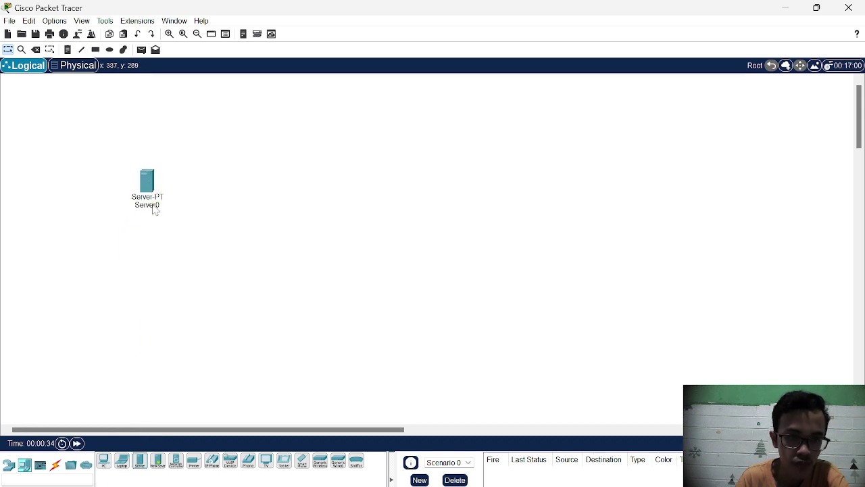
pyautogui.click(153, 206)
pyautogui.hotkey('ctrl', 'a')
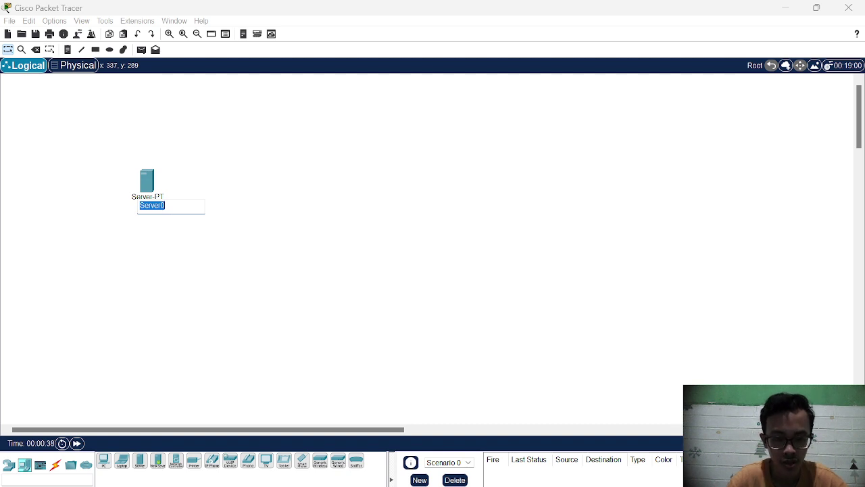
pyautogui.write('Server')
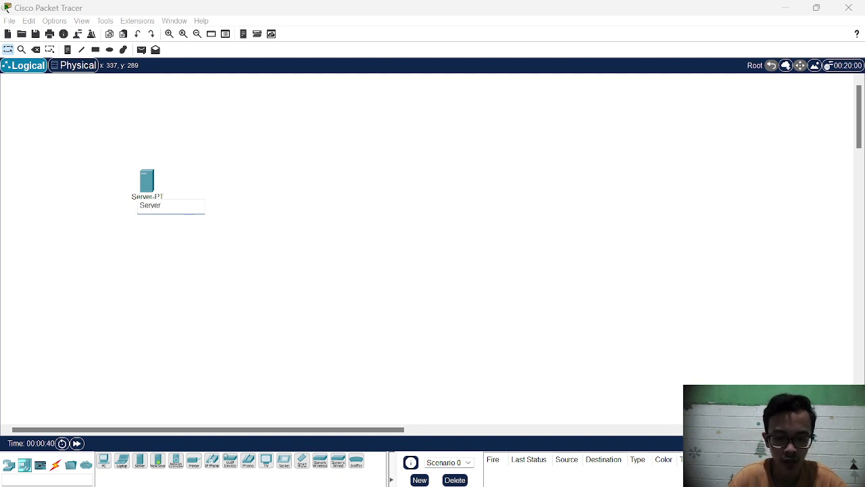
pyautogui.write(' HTTP')
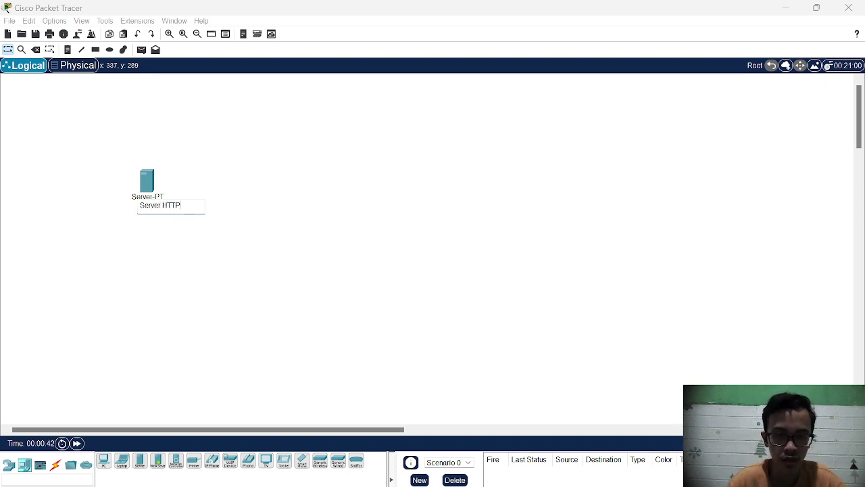
pyautogui.press('Return')
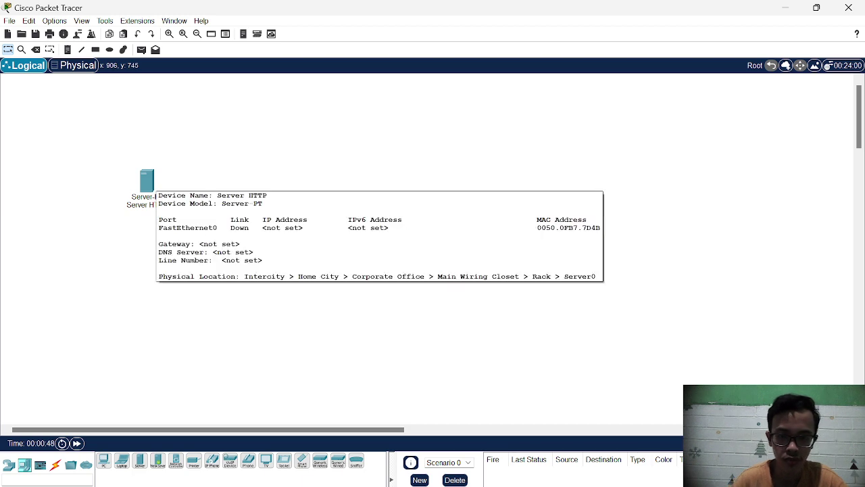
pyautogui.moveTo(146, 190); pyautogui.dragTo(109, 220)
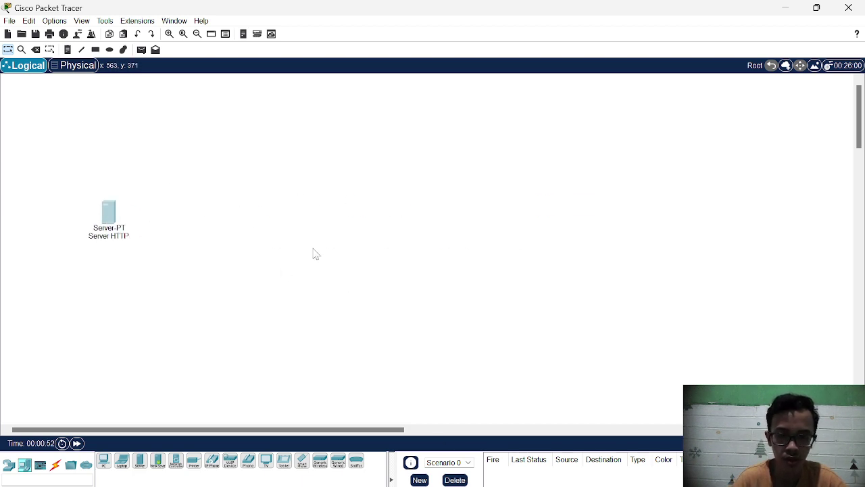
# Recheck the task on the browser's assignment page, return to Cisco Packet Tracer and place four PCs in a column right of the server
pyautogui.hotkey('alt', 'Tab')
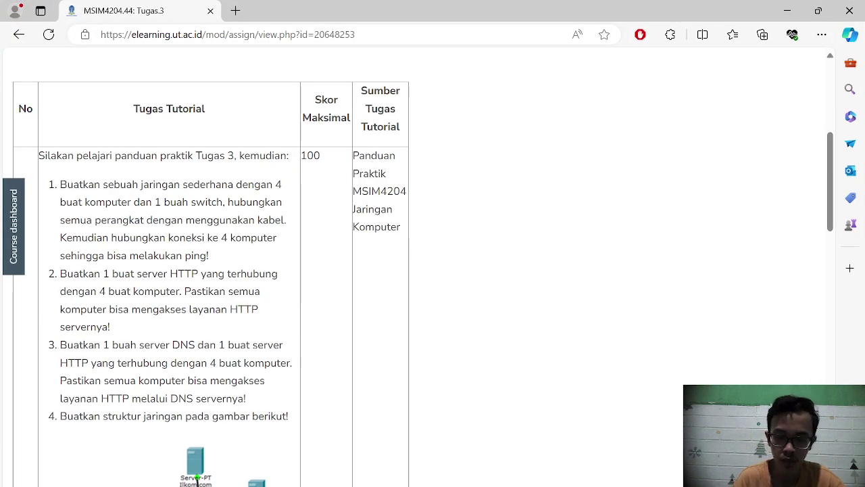
pyautogui.hotkey('alt', 'Tab')
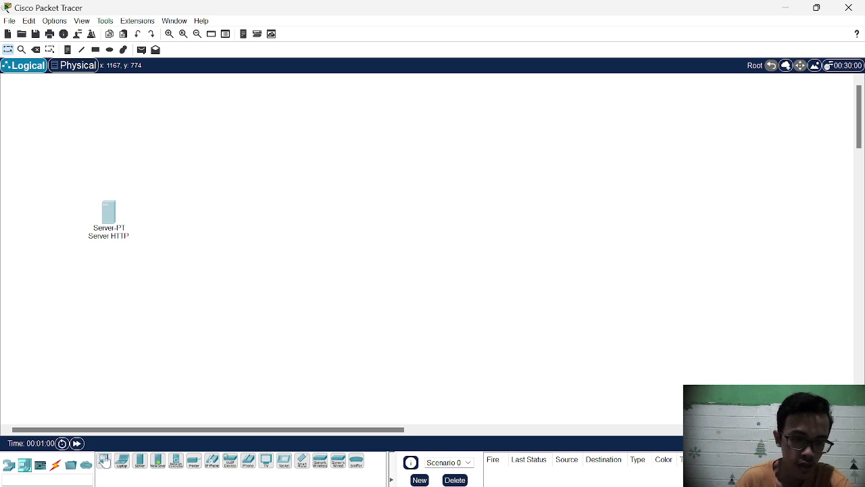
pyautogui.click(105, 459)
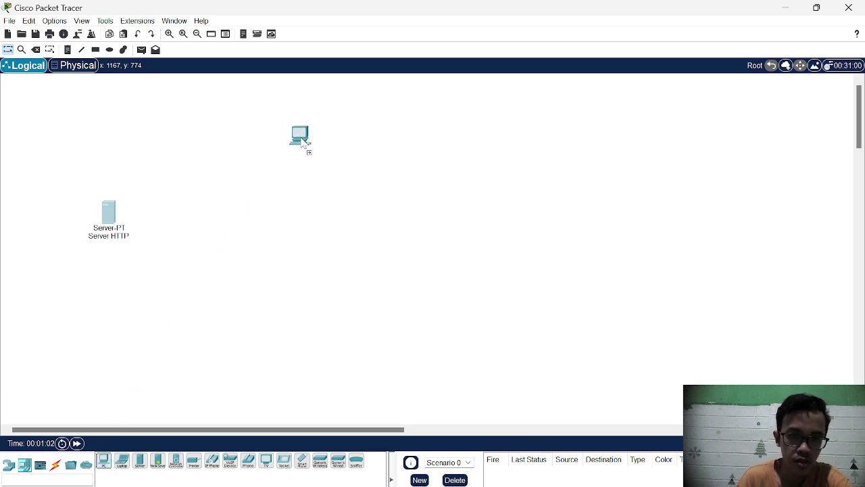
pyautogui.click(298, 133)
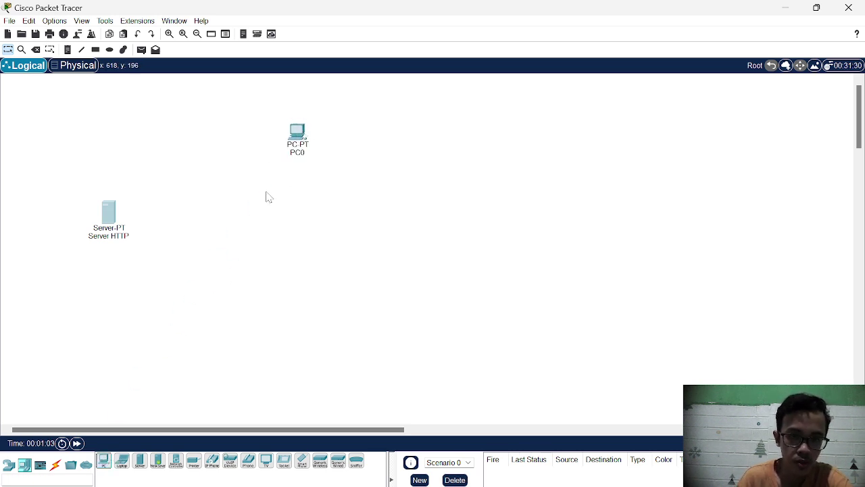
pyautogui.click(105, 463)
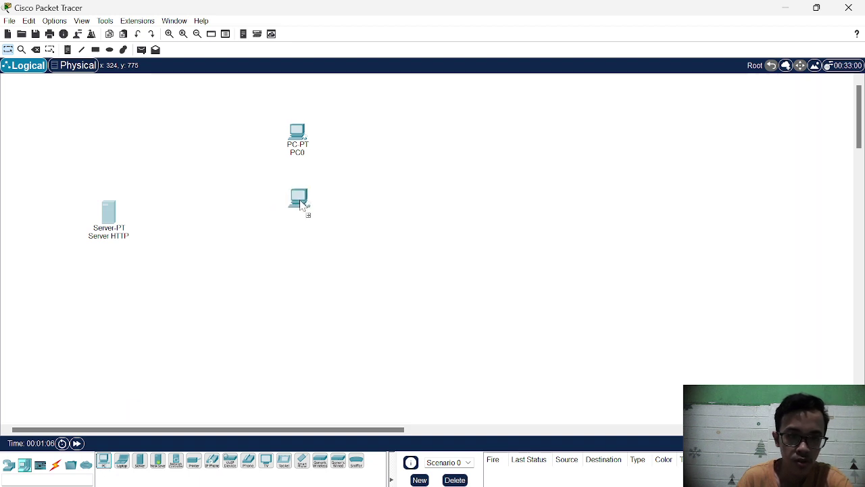
pyautogui.click(301, 206)
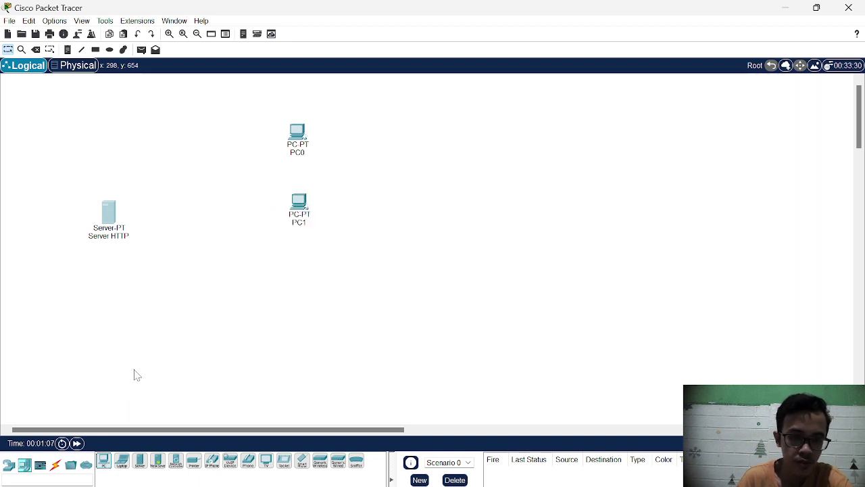
pyautogui.click(105, 463)
pyautogui.click(298, 265)
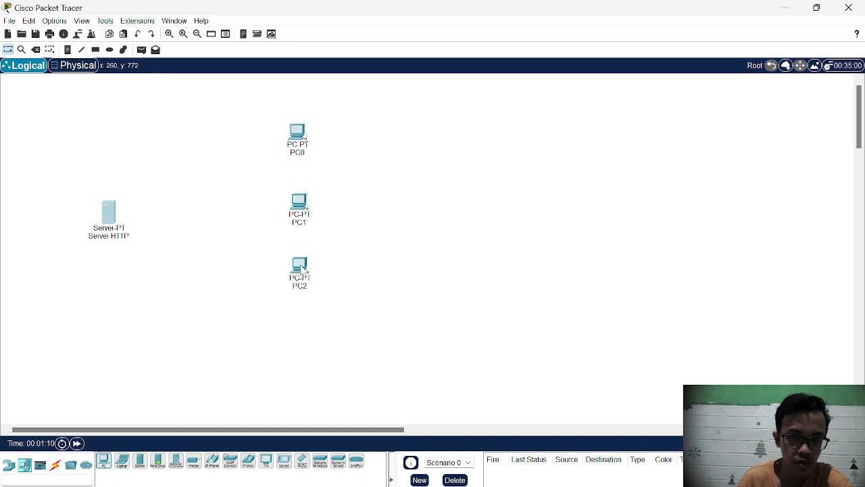
pyautogui.click(105, 463)
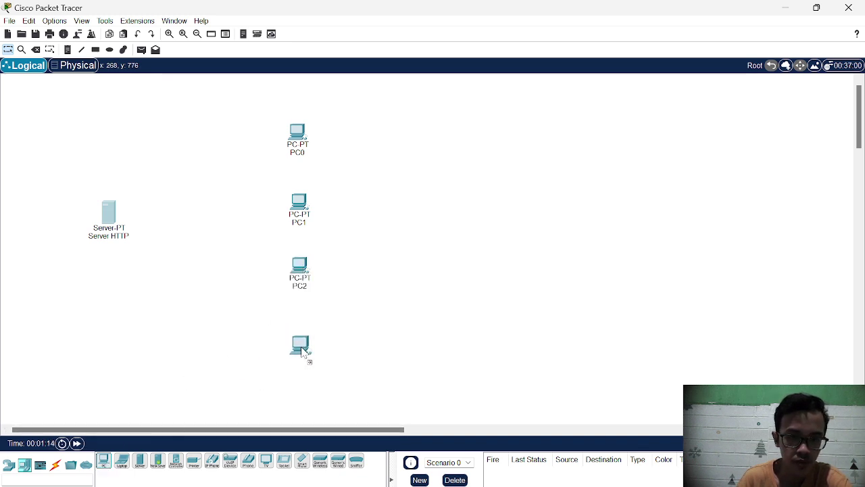
pyautogui.click(301, 349)
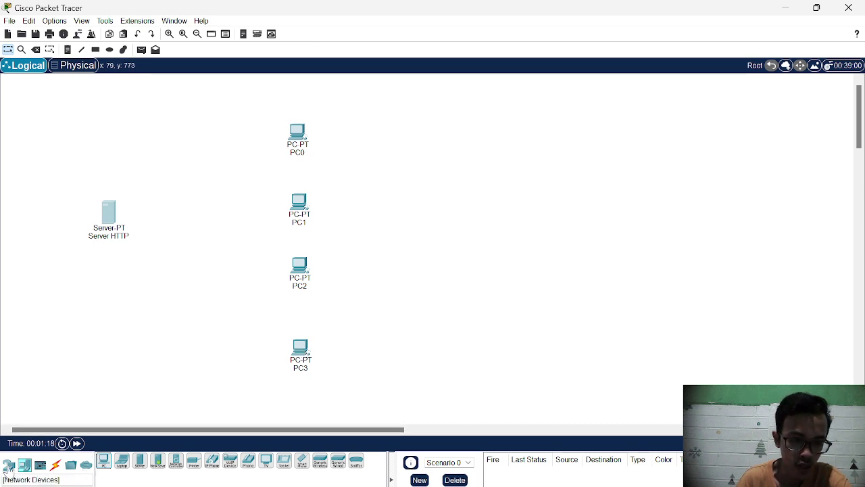
# Place a 2960-24TT switch between the server and the PCs, and move Server HTTP level with it
pyautogui.click(8, 466)
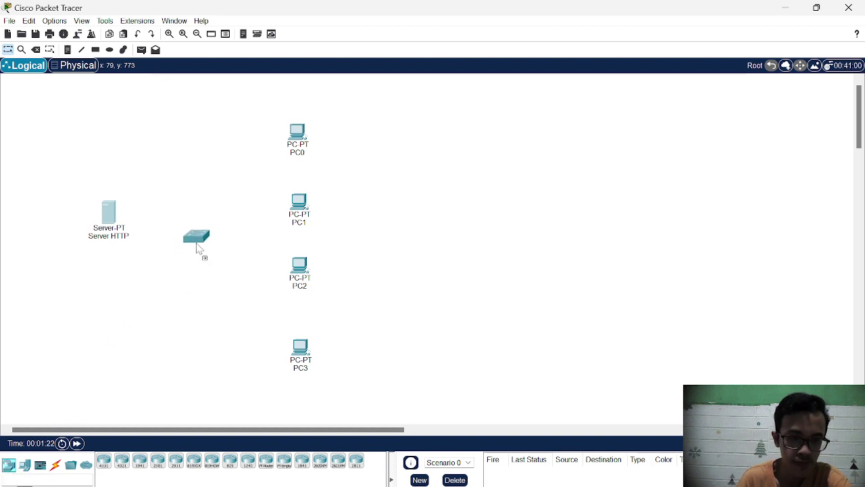
pyautogui.click(203, 251)
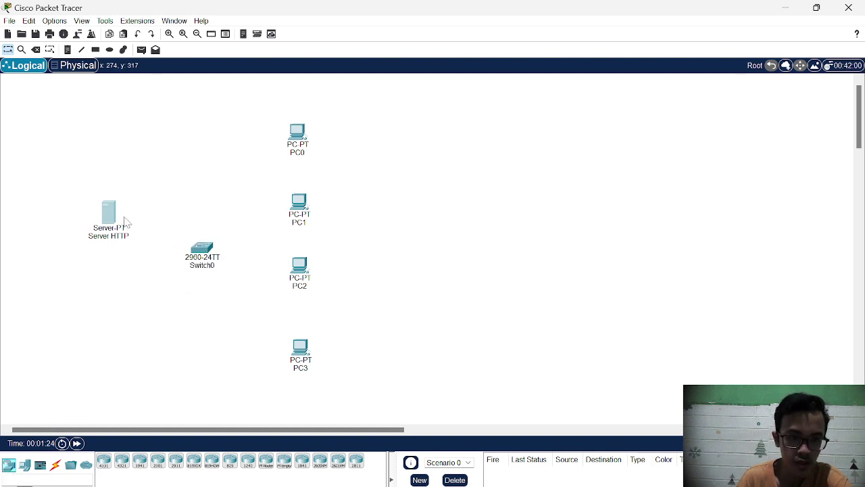
pyautogui.moveTo(108, 219); pyautogui.dragTo(94, 250)
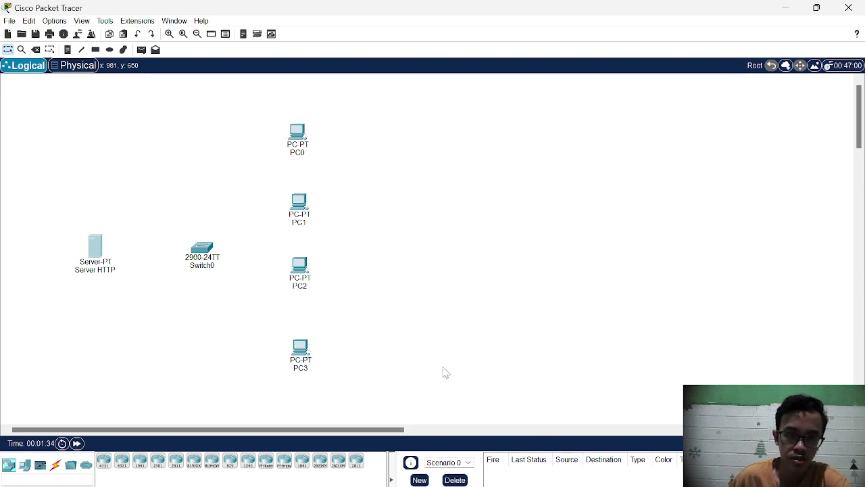
# Connect PC0's FastEthernet0 to Switch0's FastEthernet0/1 with a copper straight-through cable
pyautogui.click(56, 465)
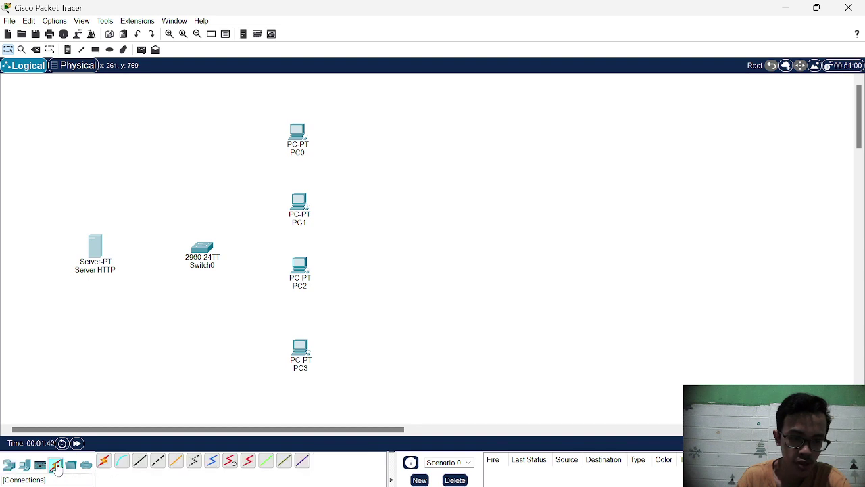
pyautogui.click(140, 463)
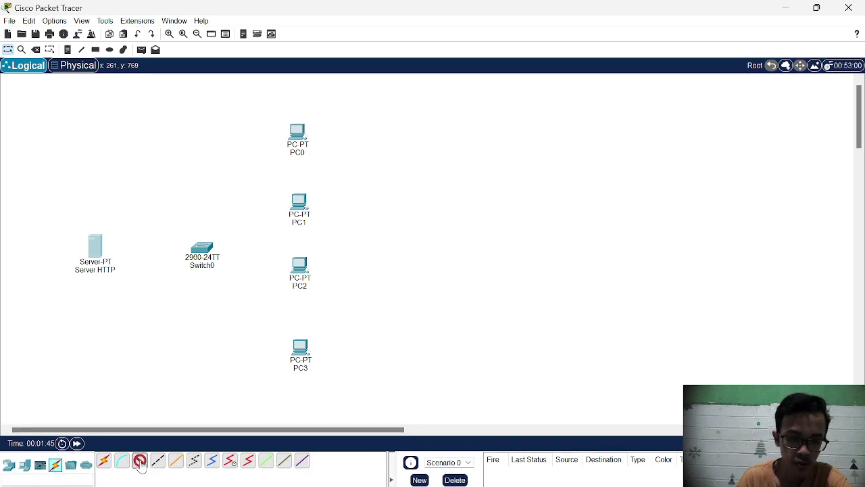
pyautogui.click(298, 128)
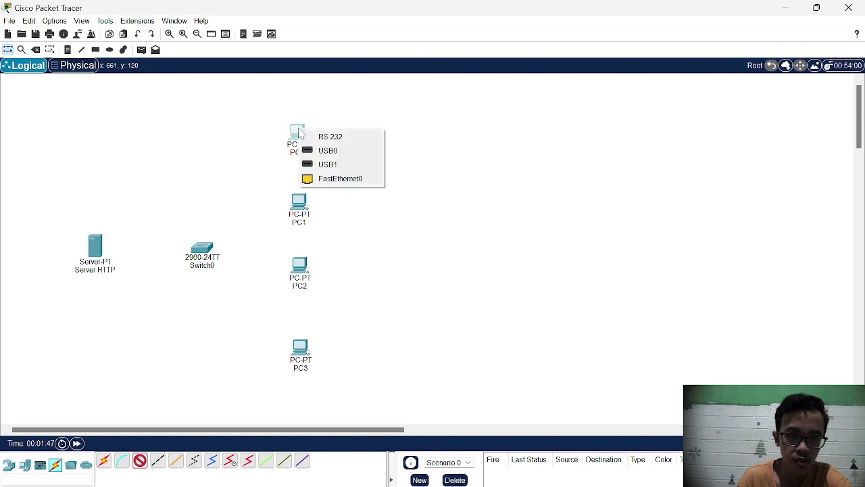
pyautogui.click(342, 178)
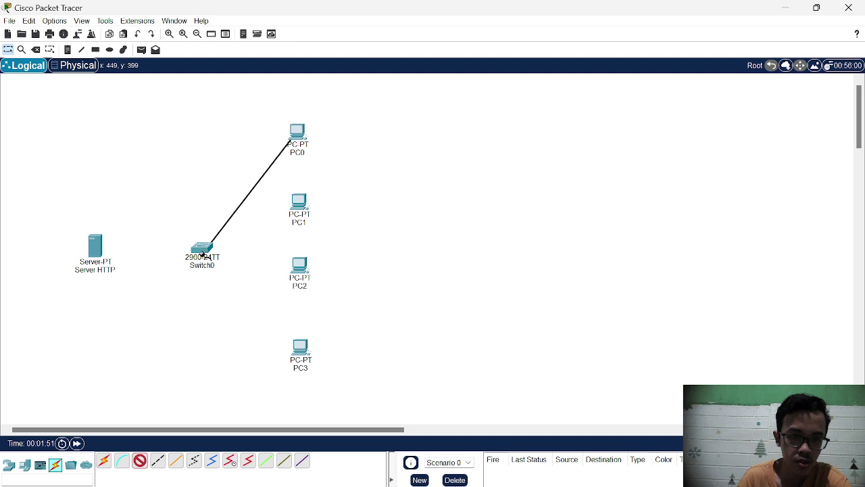
pyautogui.click(202, 252)
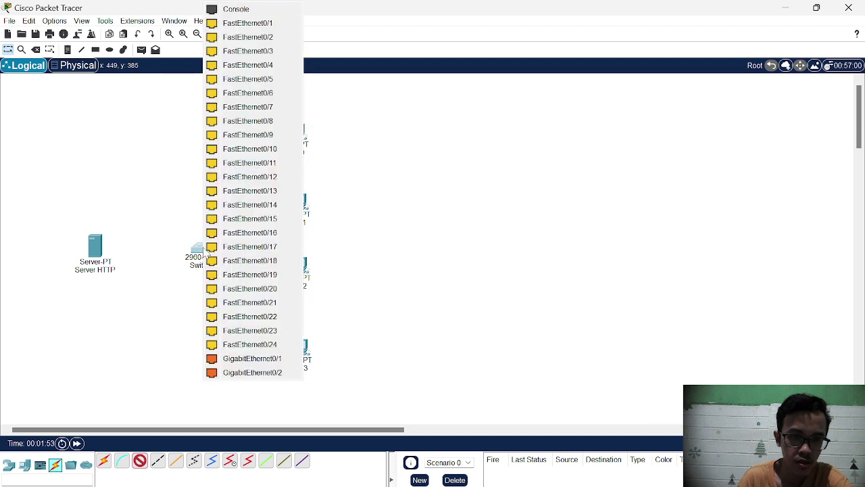
pyautogui.click(246, 23)
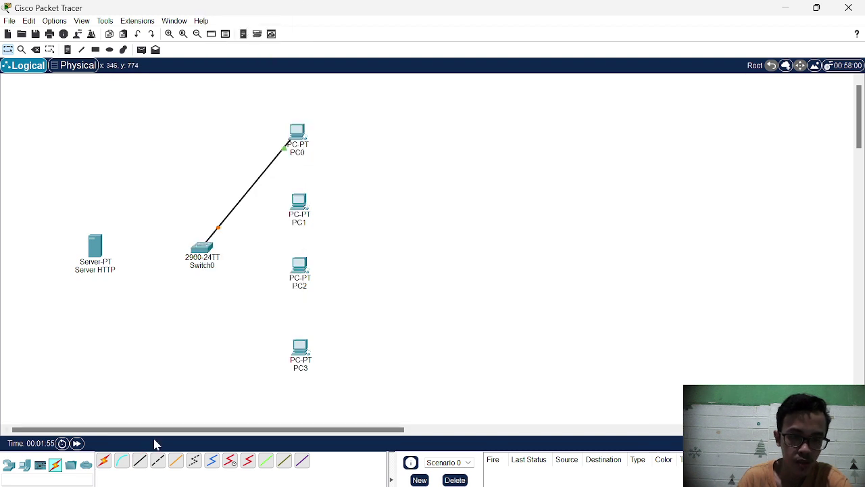
# Connect PC1's FastEthernet0 to Switch0's FastEthernet0/2 with a copper straight-through cable
pyautogui.click(141, 464)
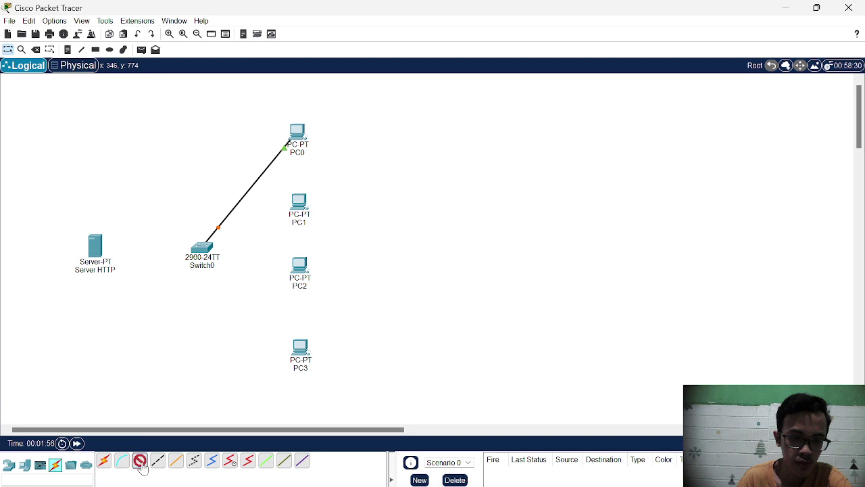
pyautogui.click(300, 202)
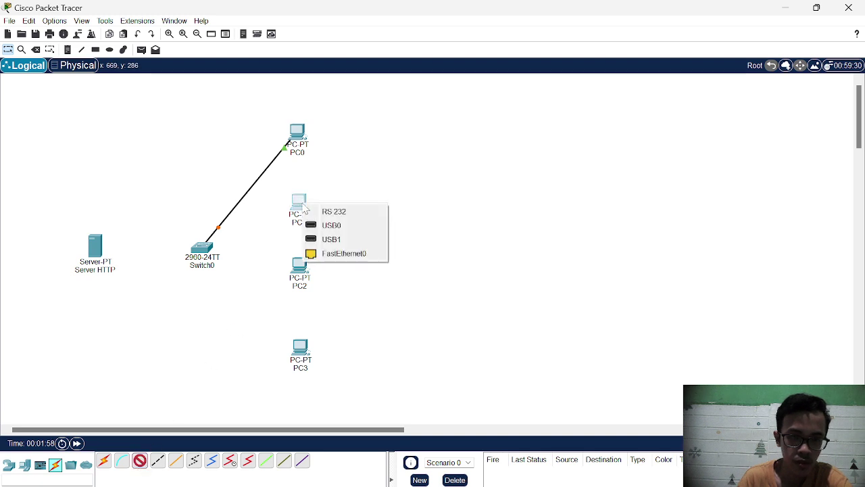
pyautogui.click(323, 254)
pyautogui.click(201, 251)
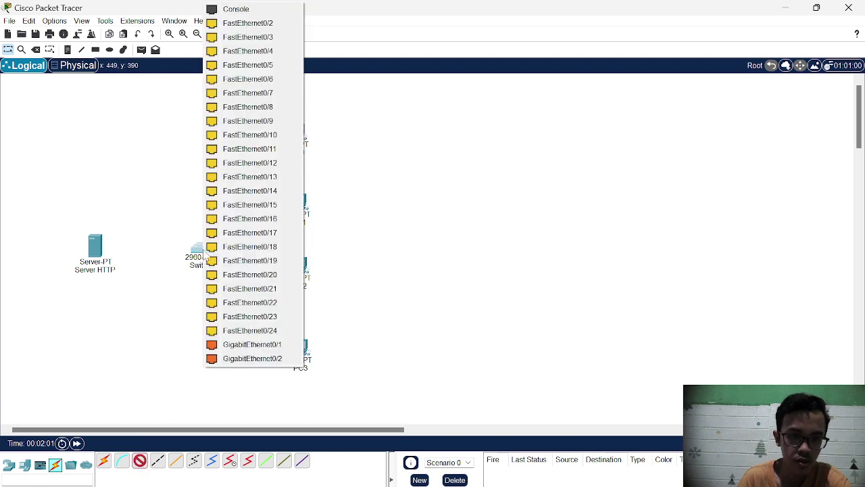
pyautogui.click(258, 24)
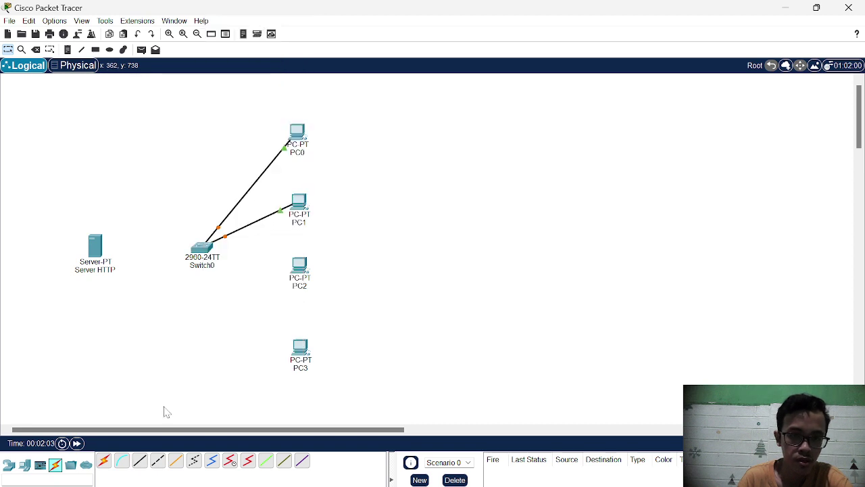
# Connect PC2's FastEthernet0 to Switch0's FastEthernet0/3 with a copper straight-through cable
pyautogui.click(139, 462)
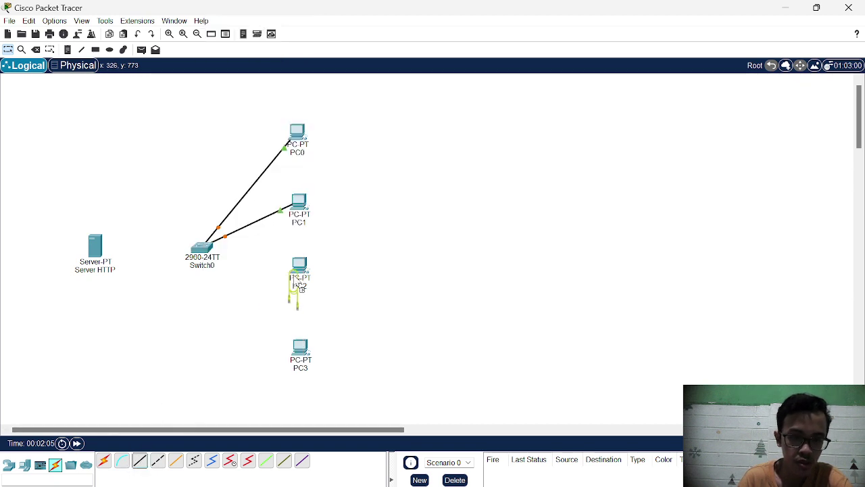
pyautogui.click(139, 463)
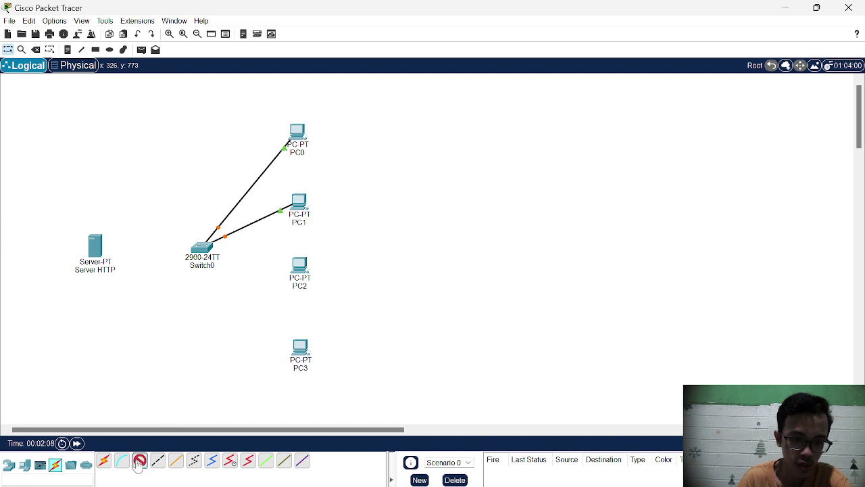
pyautogui.click(305, 273)
pyautogui.click(333, 324)
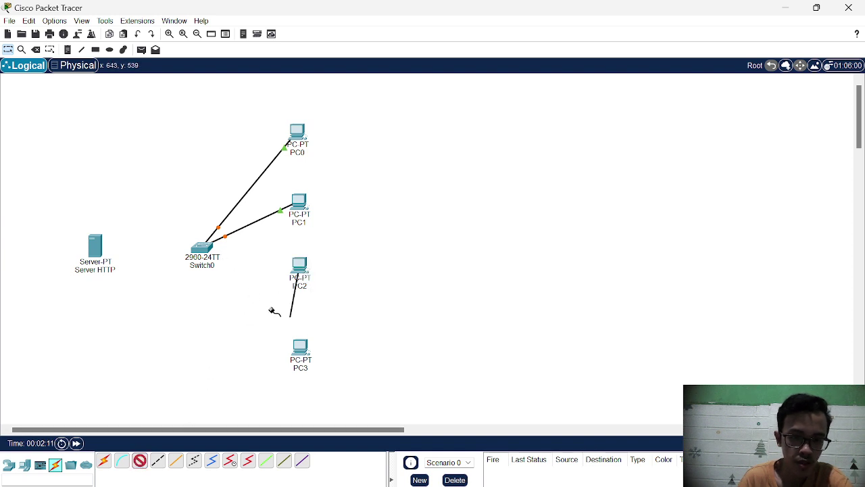
pyautogui.click(205, 249)
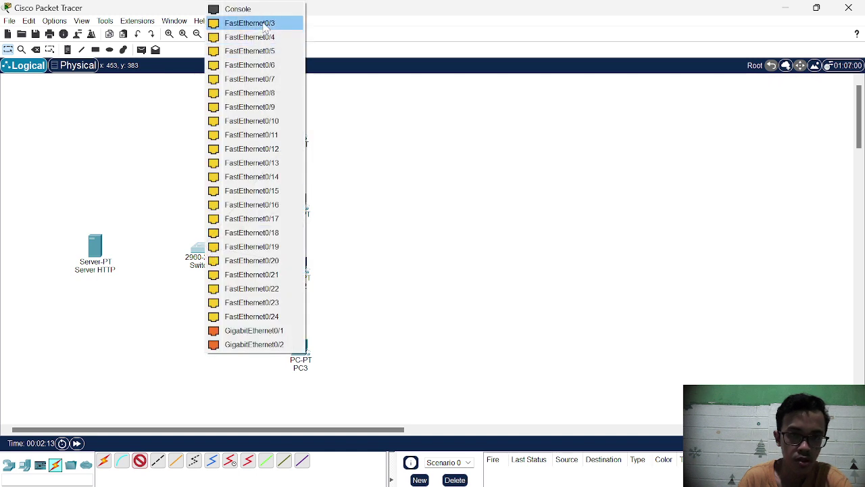
pyautogui.click(264, 25)
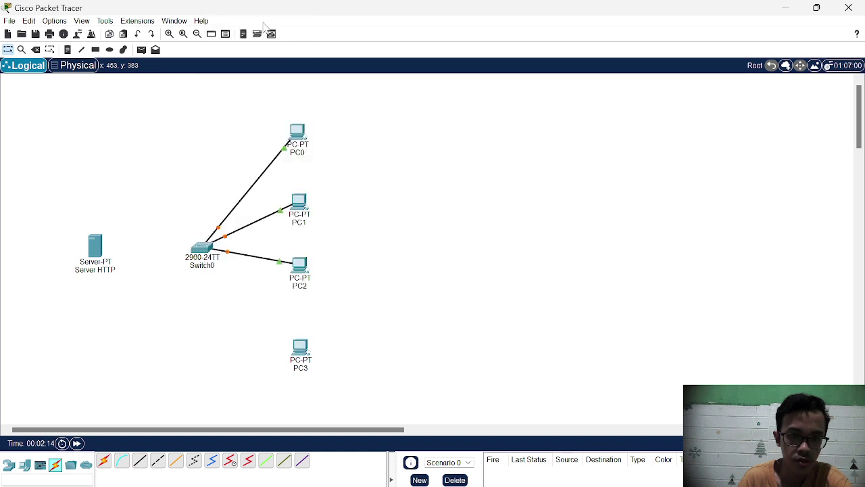
# Connect PC3's FastEthernet0 to Switch0's FastEthernet0/4 with a copper straight-through cable
pyautogui.click(139, 463)
pyautogui.click(306, 351)
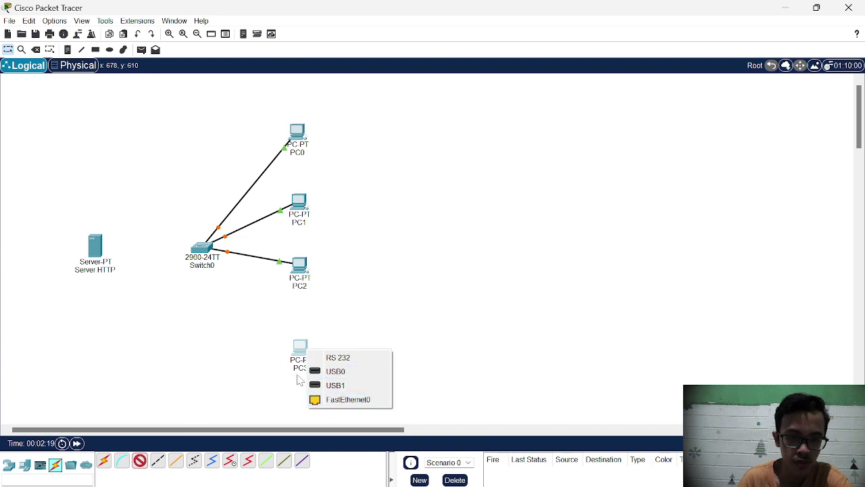
pyautogui.click(345, 399)
pyautogui.click(201, 248)
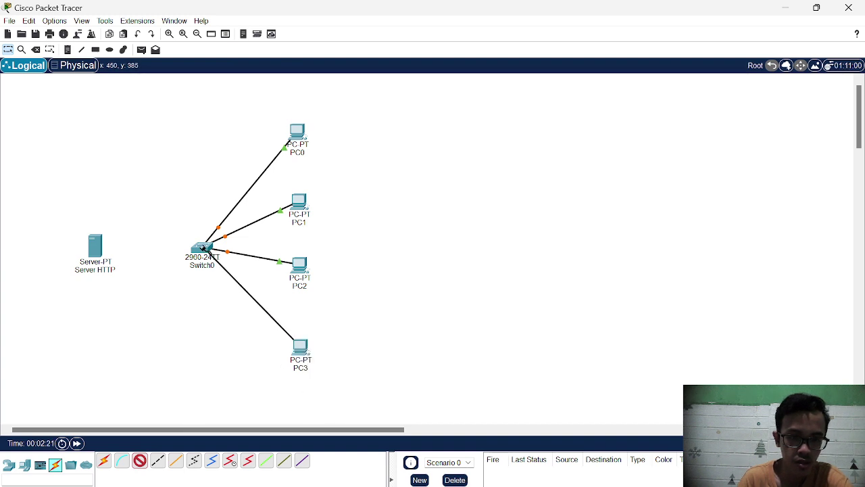
pyautogui.click(202, 248)
pyautogui.click(244, 22)
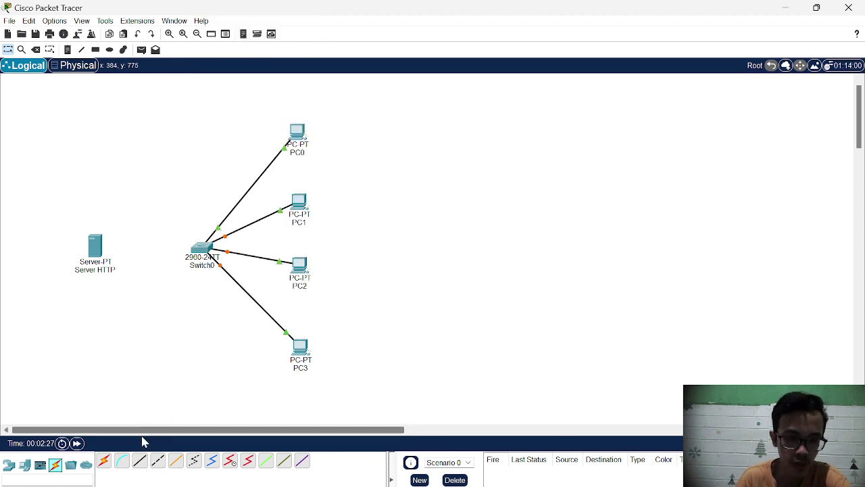
# Connect Server HTTP's FastEthernet0 to Switch0's FastEthernet0/5 with a copper straight-through cable
pyautogui.click(140, 466)
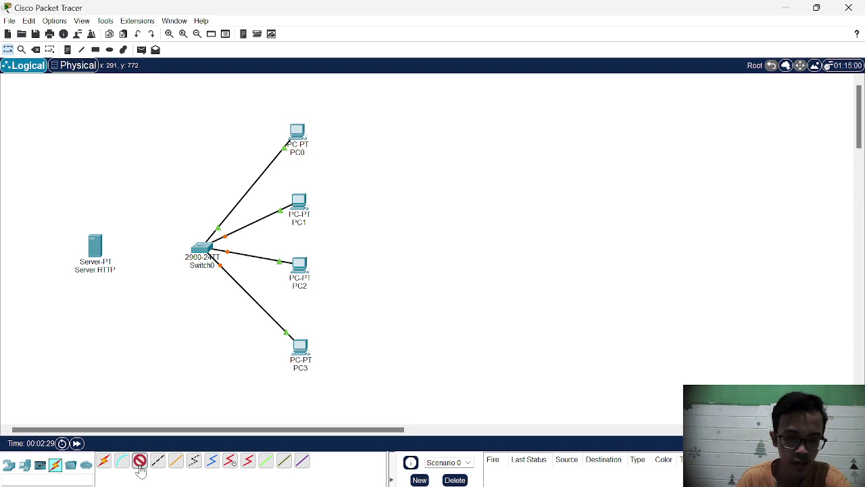
pyautogui.click(98, 248)
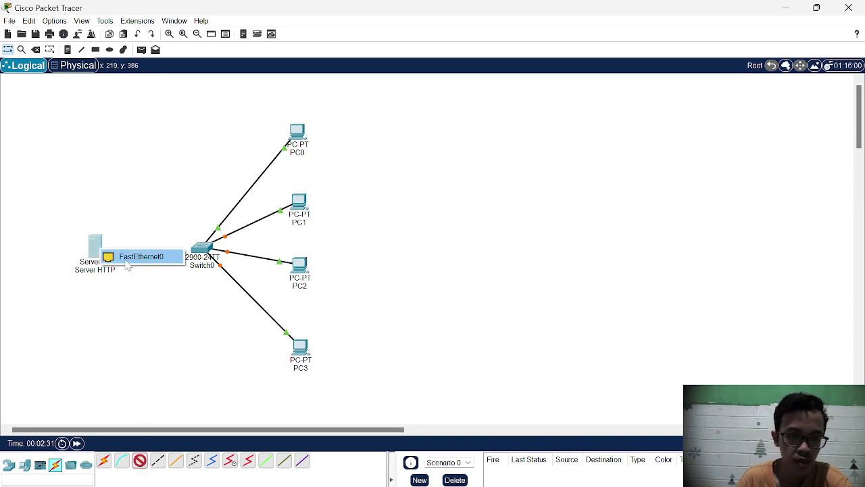
pyautogui.click(139, 256)
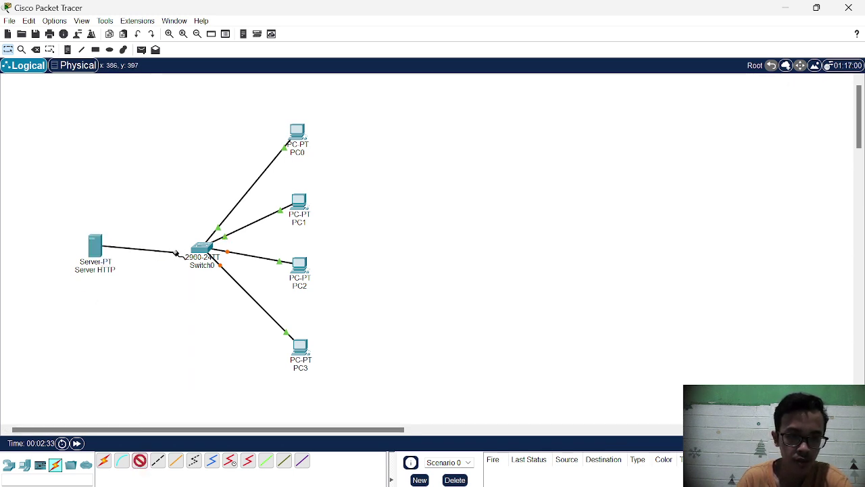
pyautogui.click(202, 249)
pyautogui.click(202, 249)
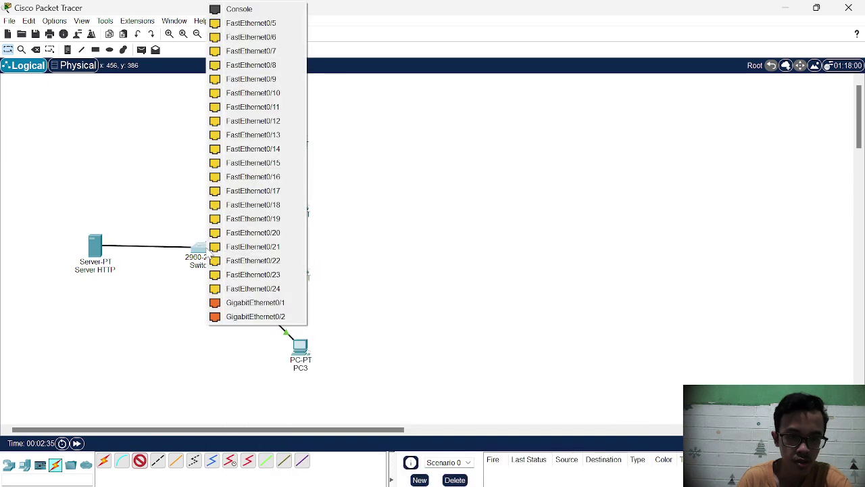
pyautogui.click(270, 24)
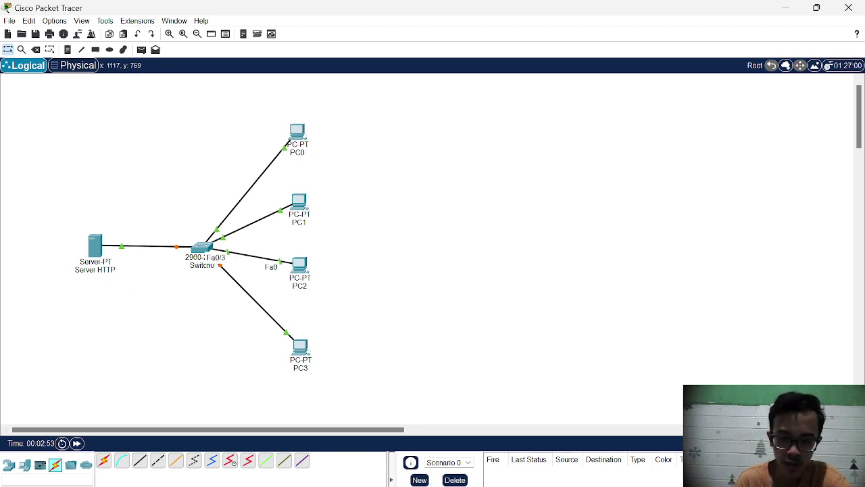
# Review the task instructions on the Tugas.3 page in the browser and return to Cisco Packet Tracer
pyautogui.hotkey('alt', 'Tab')
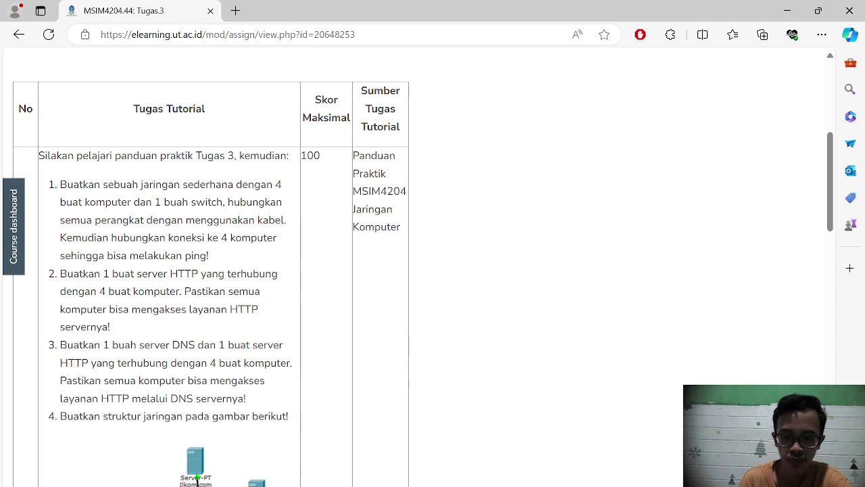
pyautogui.hotkey('alt', 'Tab')
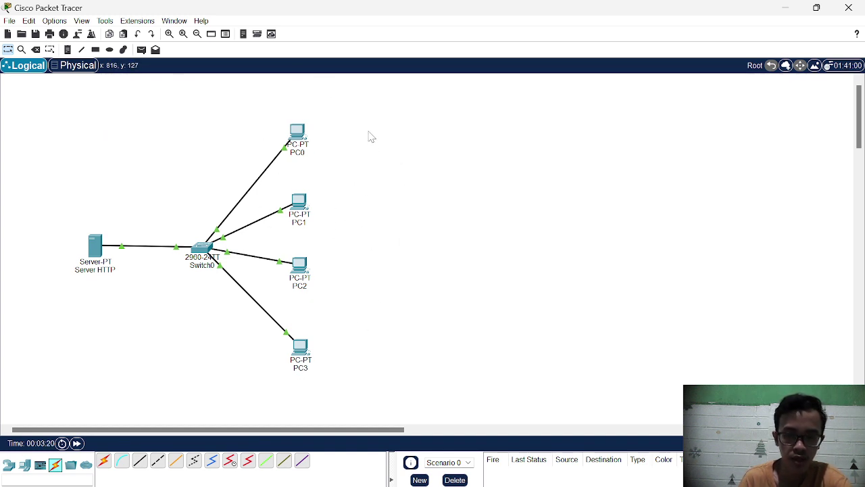
# Give PC0 the static IPv4 address 192.168.10.1 with subnet mask 255.255.255.0, and close its device window
pyautogui.click(299, 134)
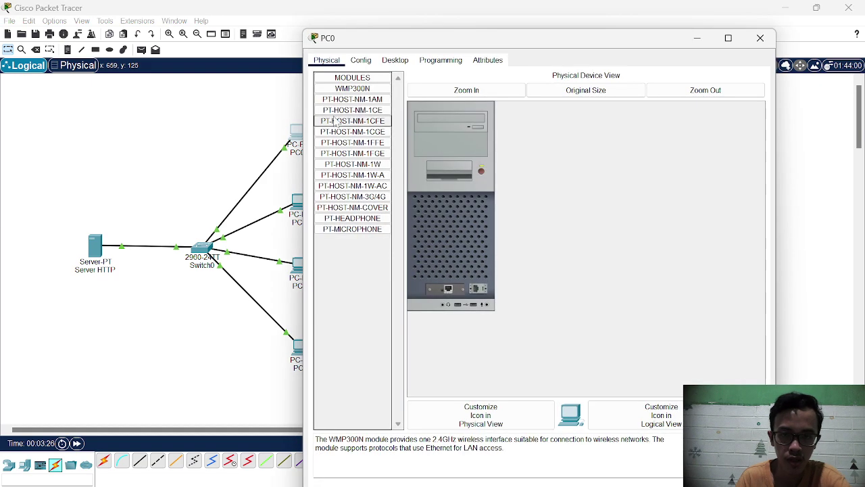
pyautogui.click(395, 61)
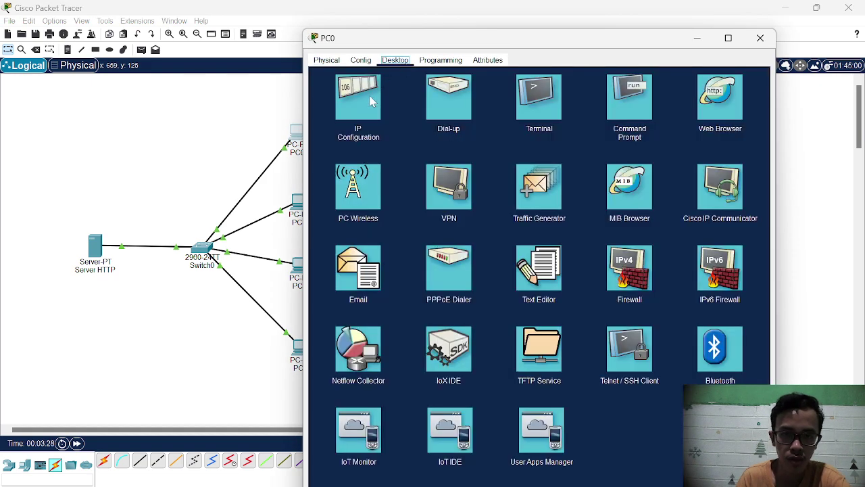
pyautogui.click(371, 100)
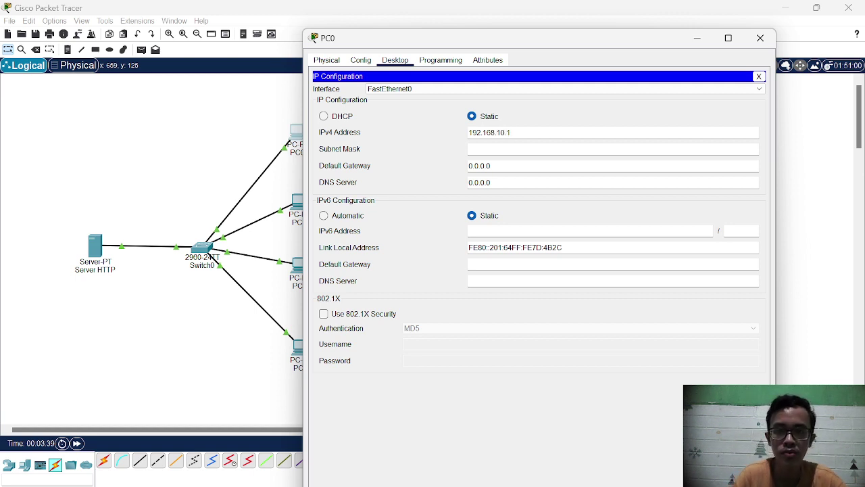
pyautogui.click(511, 132)
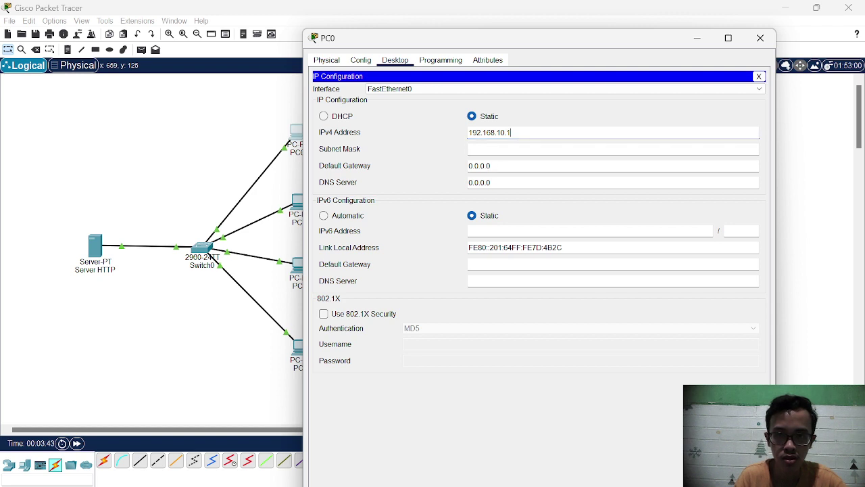
pyautogui.press('Tab')
pyautogui.press('Tab')
pyautogui.press('Tab')
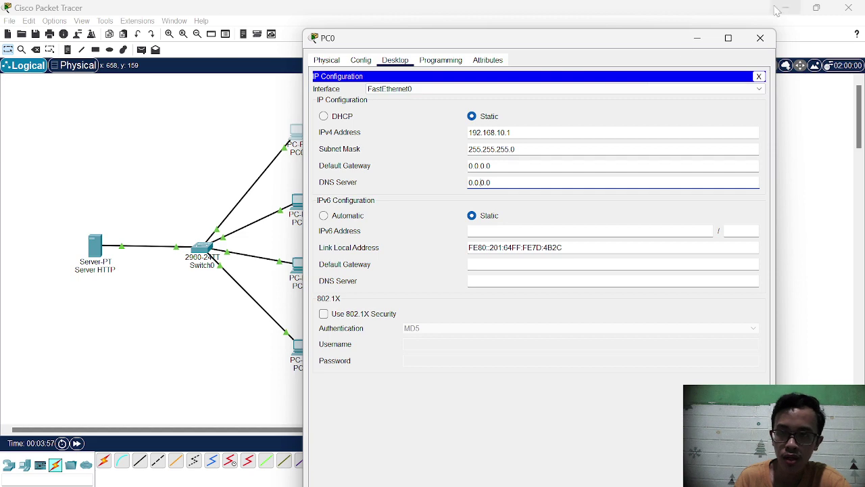
pyautogui.click(760, 38)
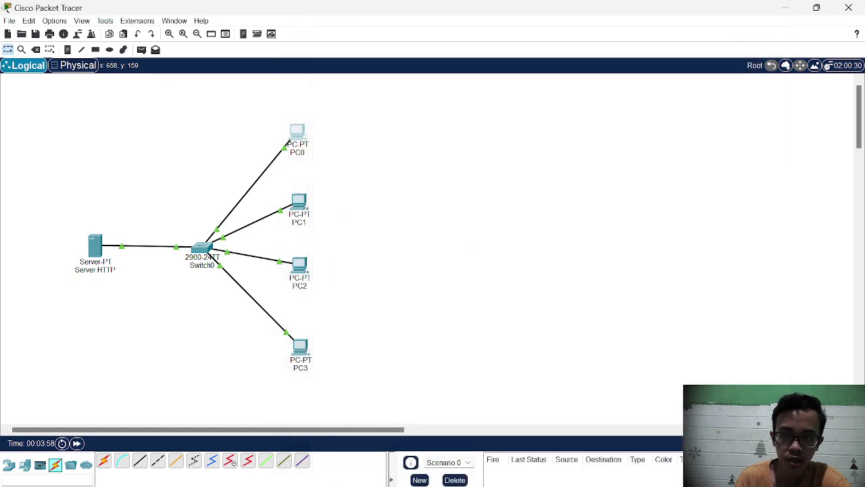
# Give PC1 the static IPv4 address 192.168.10.2 with subnet mask 255.255.255.0, and close its device window
pyautogui.click(297, 203)
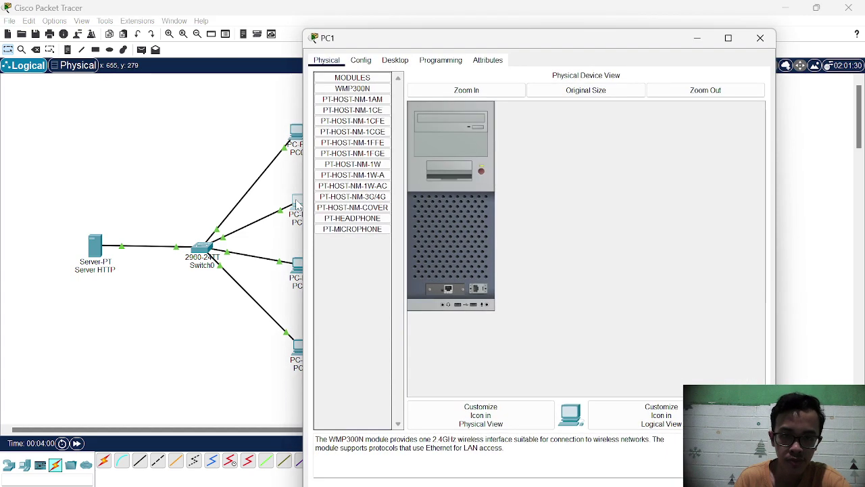
pyautogui.click(395, 61)
pyautogui.click(348, 111)
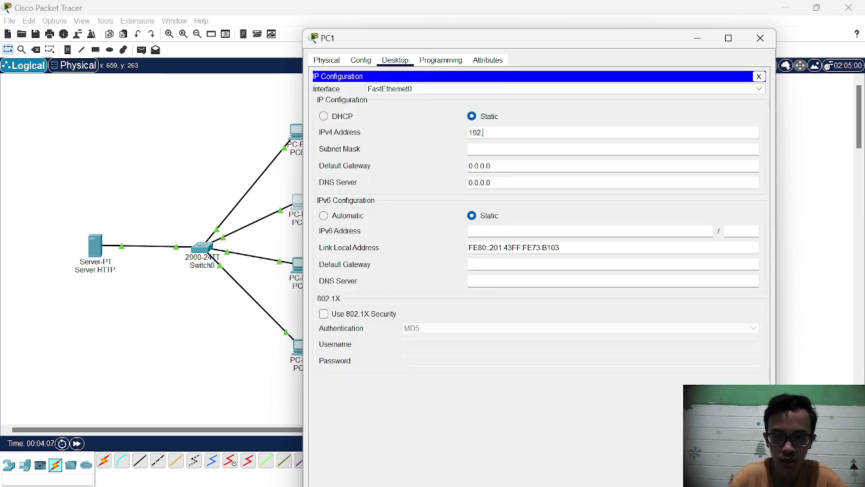
pyautogui.write('168.10.2')
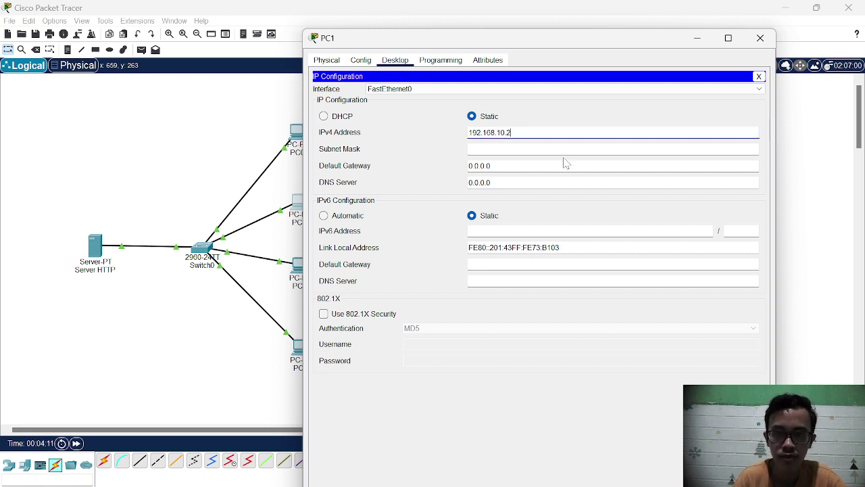
pyautogui.press('Tab')
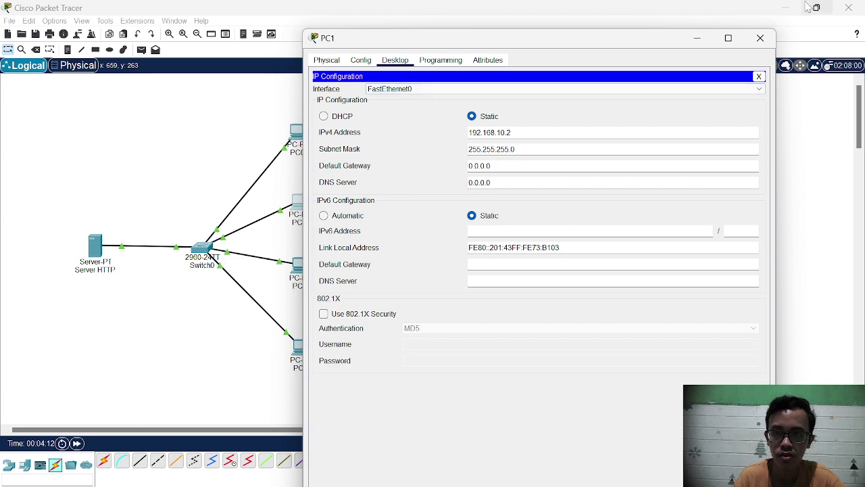
pyautogui.click(762, 38)
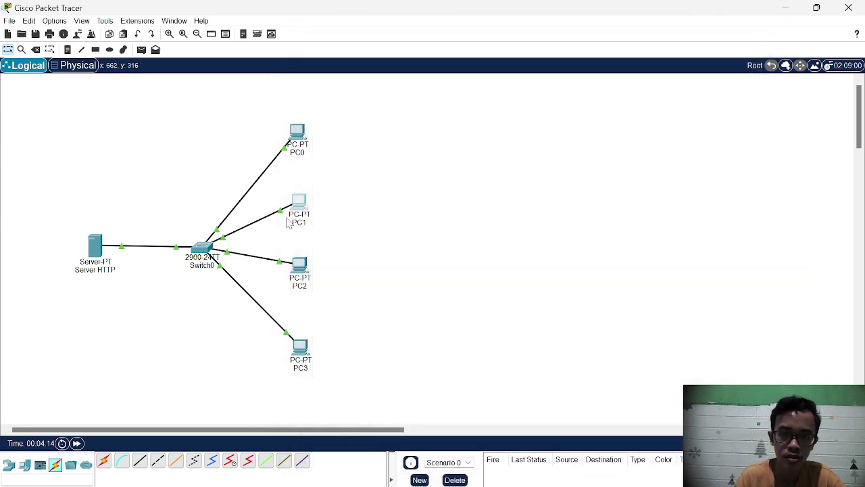
# Give PC2 the static IPv4 address 192.168.10.3 with subnet mask 255.255.255.0, and close its device window
pyautogui.click(301, 267)
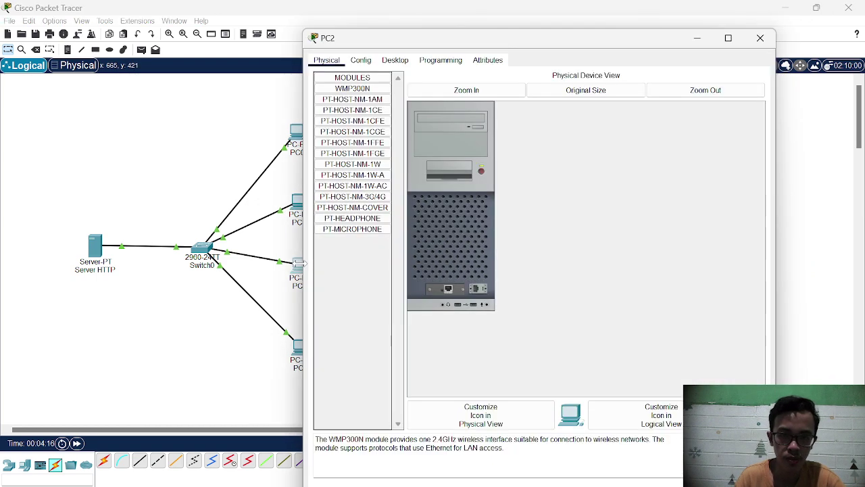
pyautogui.click(364, 60)
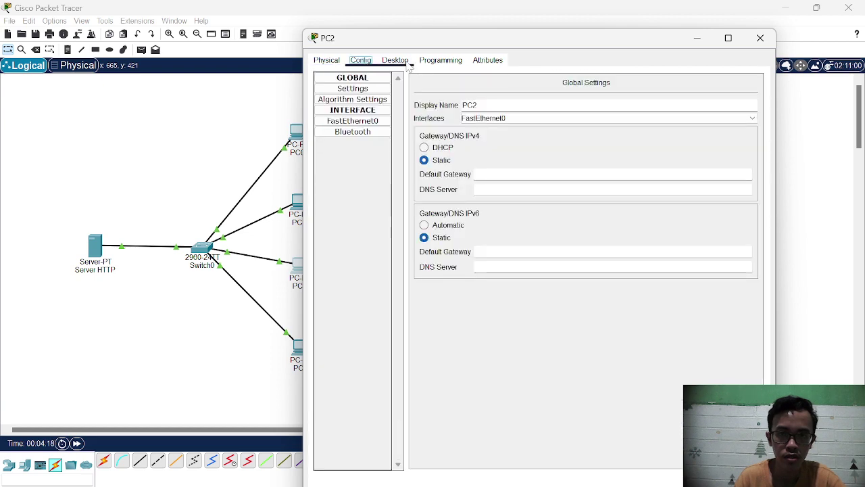
pyautogui.click(398, 60)
pyautogui.click(362, 108)
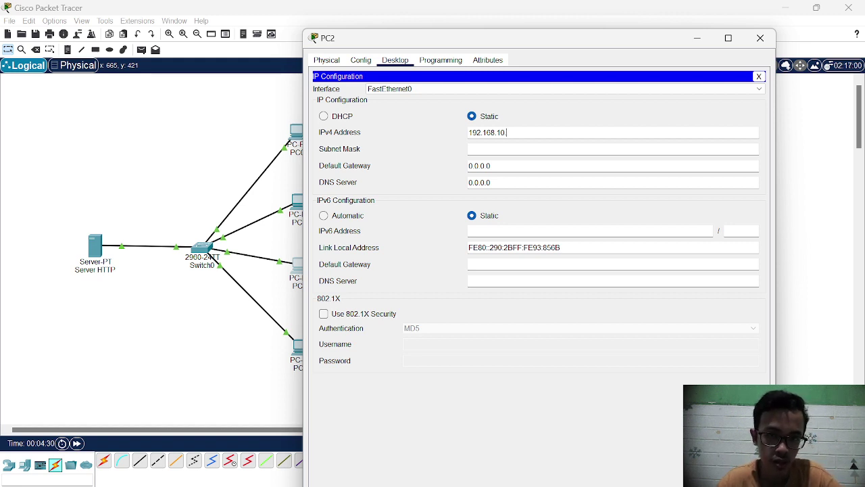
pyautogui.click(507, 132)
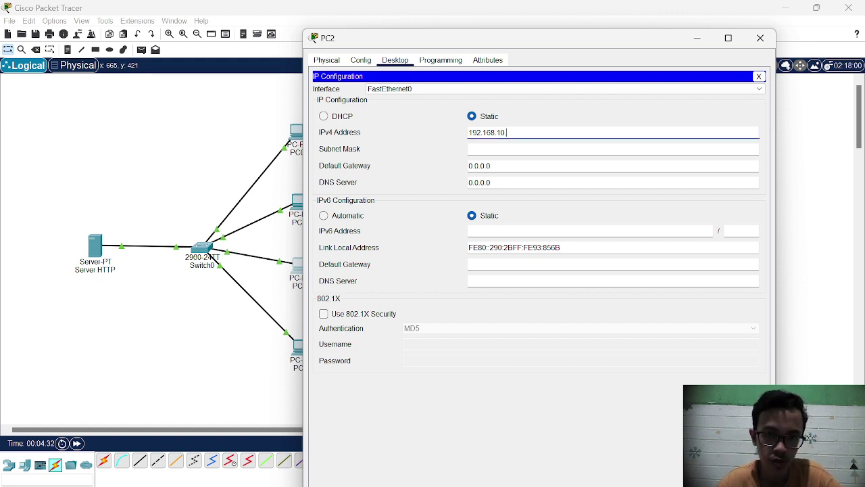
pyautogui.press('Tab')
pyautogui.press('Tab')
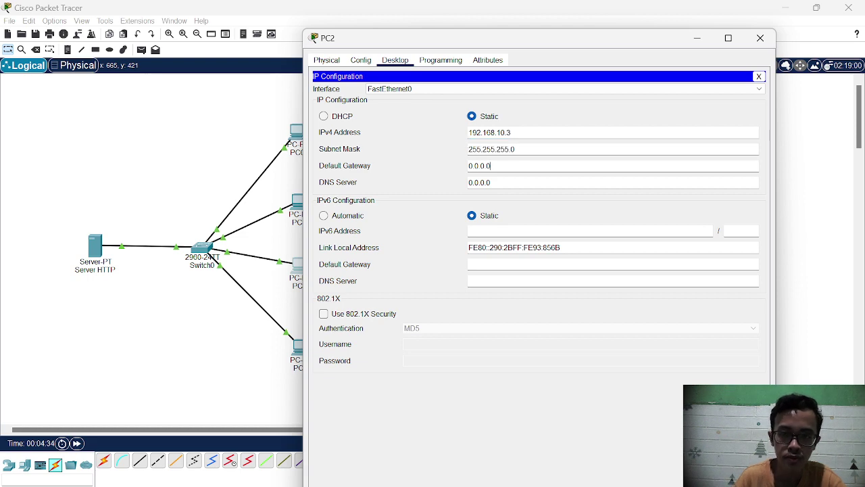
pyautogui.click(761, 38)
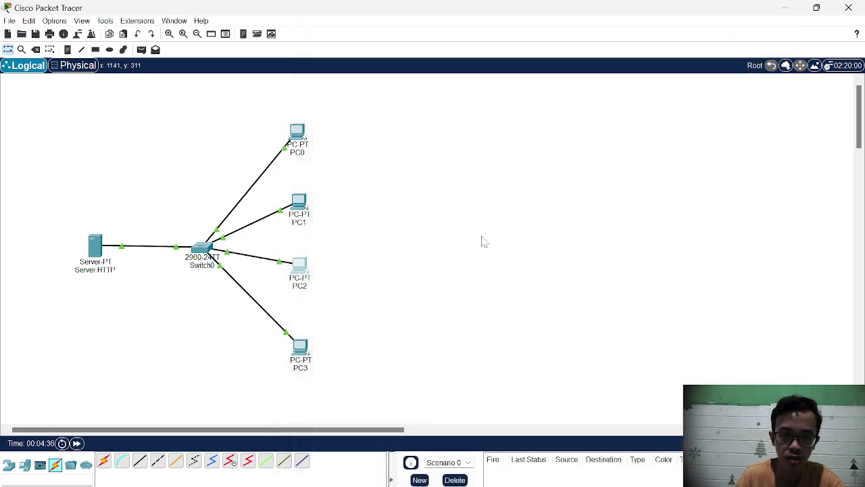
# Give PC3 the static IPv4 address 192.168.10.4 with subnet mask 255.255.255.0, and close its device window
pyautogui.click(299, 350)
pyautogui.click(393, 61)
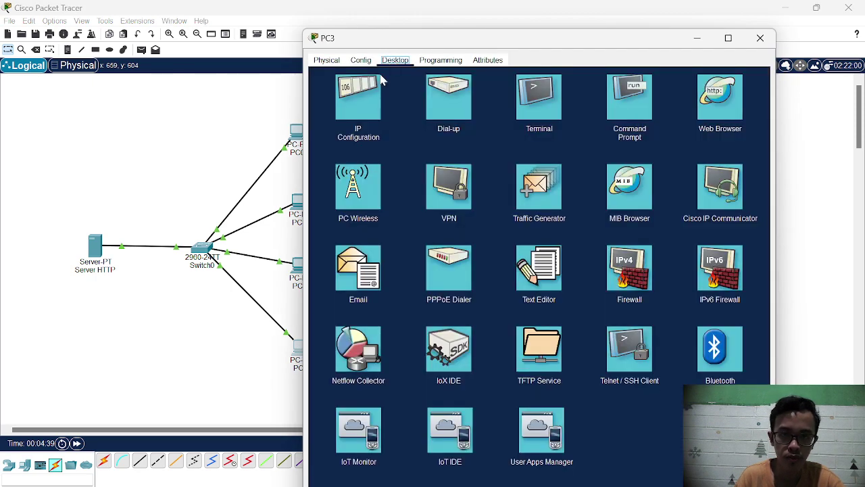
pyautogui.click(369, 96)
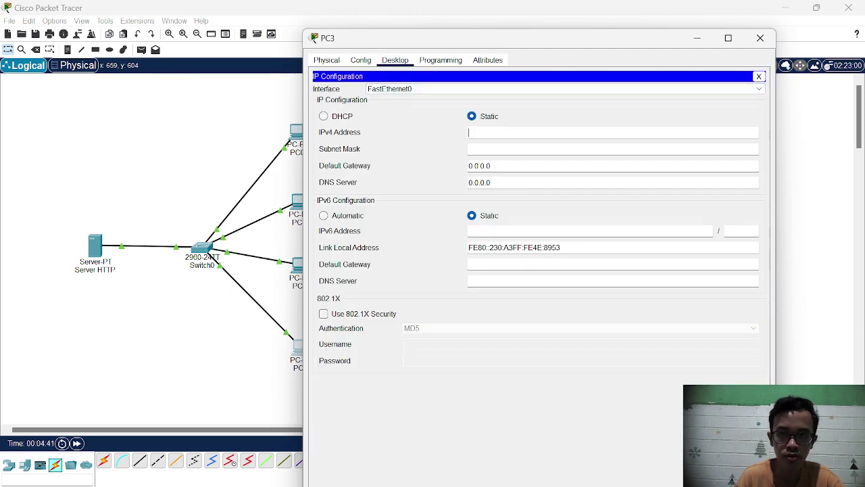
pyautogui.write('192.168.10.4')
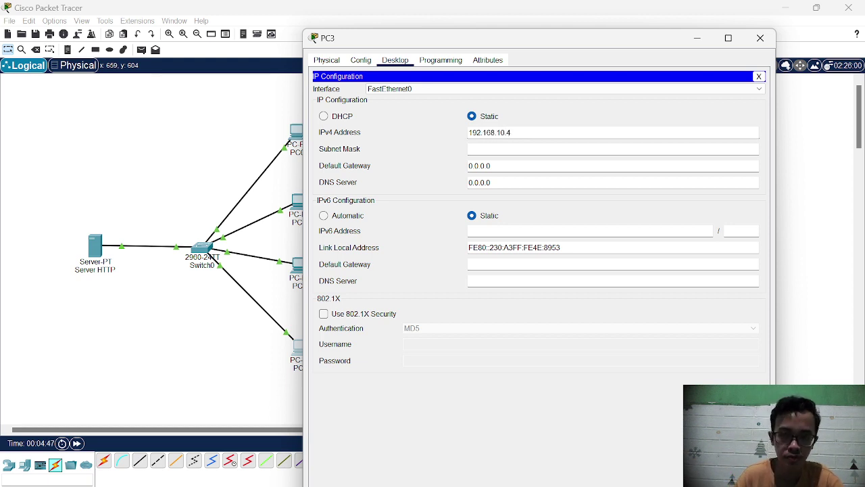
pyautogui.press('Tab')
pyautogui.press('Tab')
pyautogui.press('Tab')
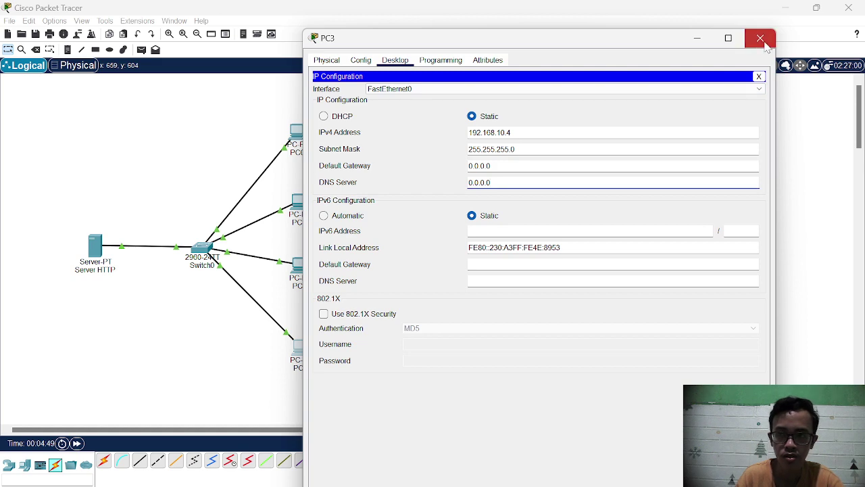
pyautogui.click(761, 38)
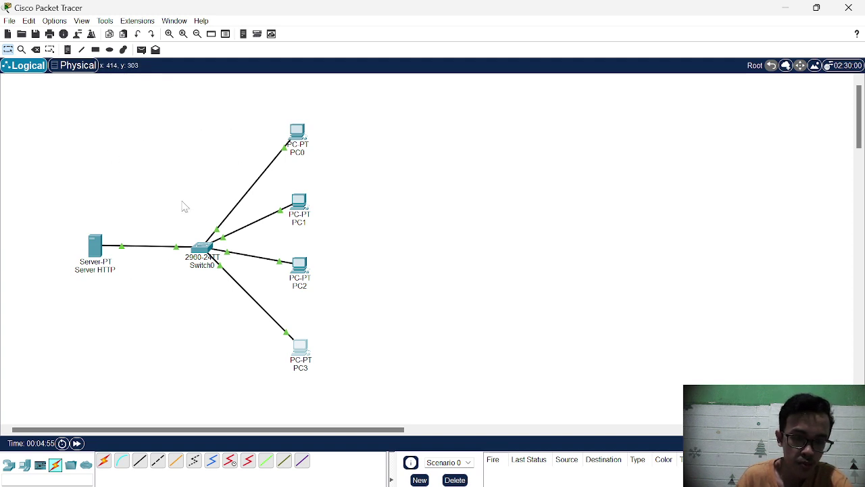
# Give the HTTP server the static IPv4 address 192.168.10.5 with subnet mask 255.255.255.0, and close its device window
pyautogui.click(96, 247)
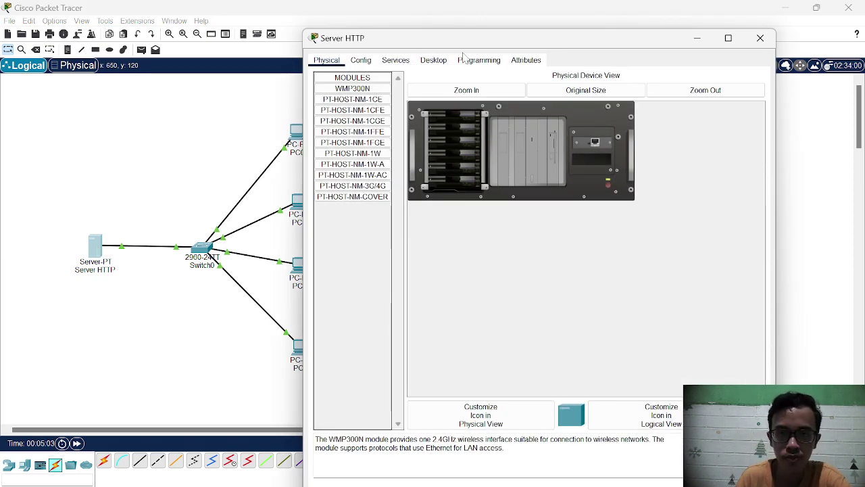
pyautogui.click(435, 61)
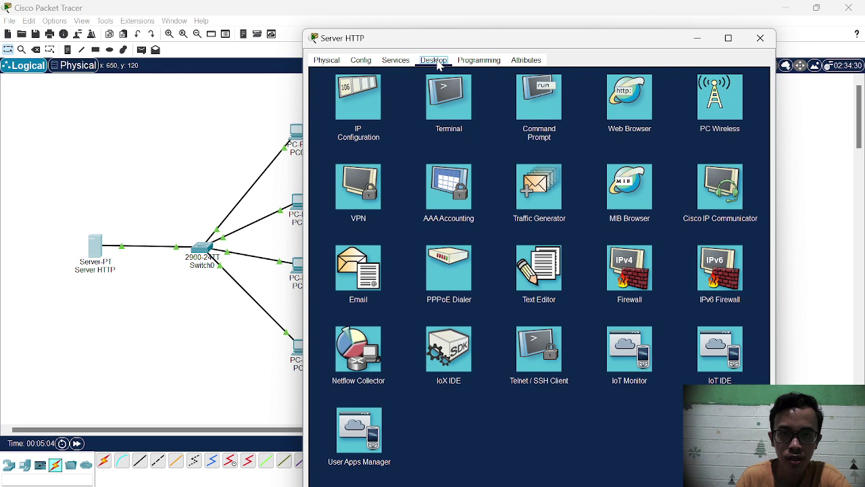
pyautogui.click(369, 118)
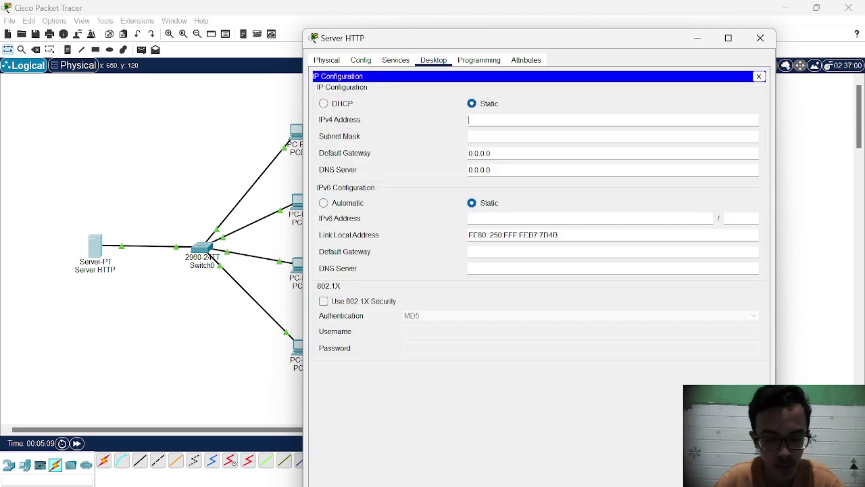
pyautogui.write('192.168')
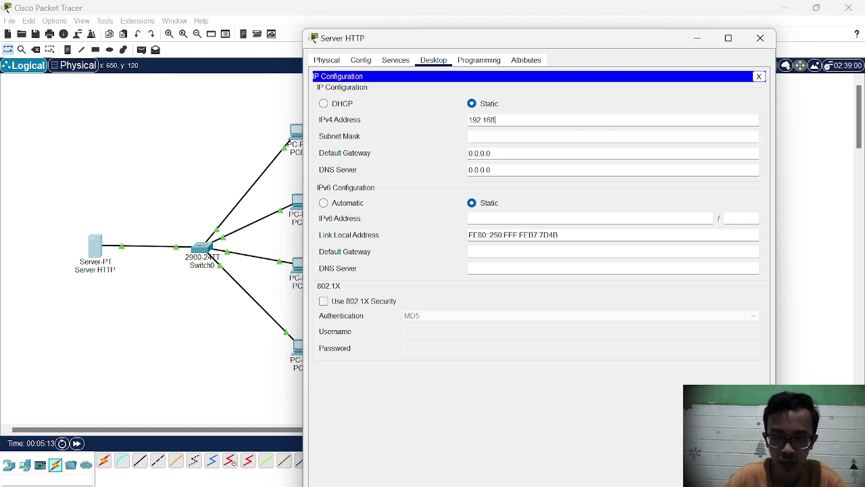
pyautogui.write('.10.5')
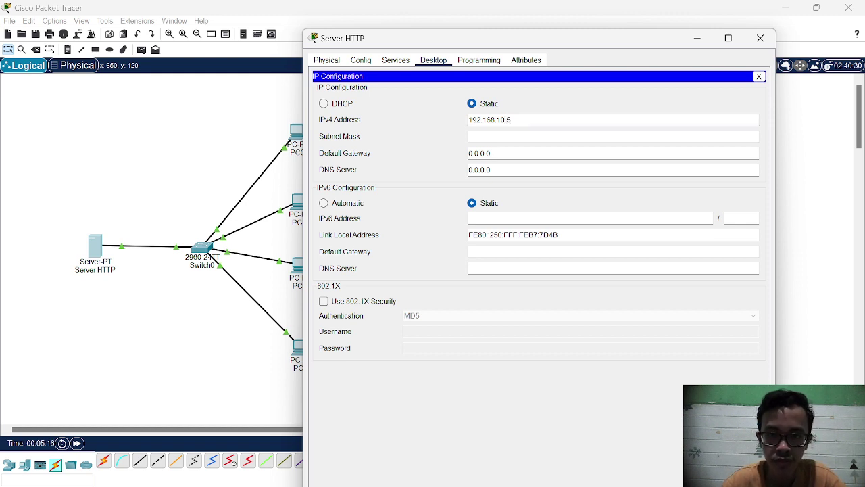
pyautogui.click(492, 153)
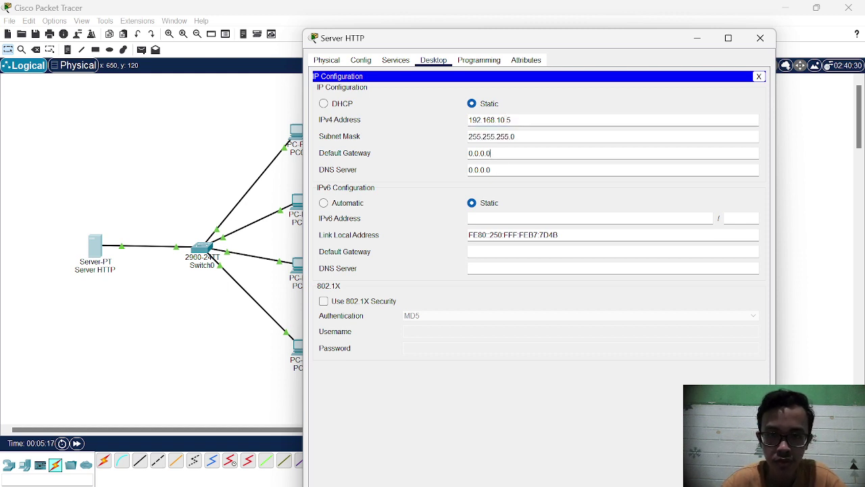
pyautogui.click(760, 40)
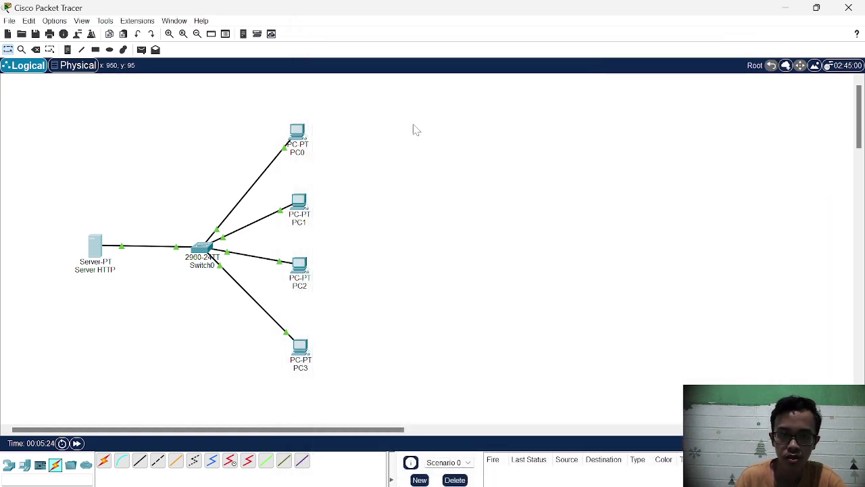
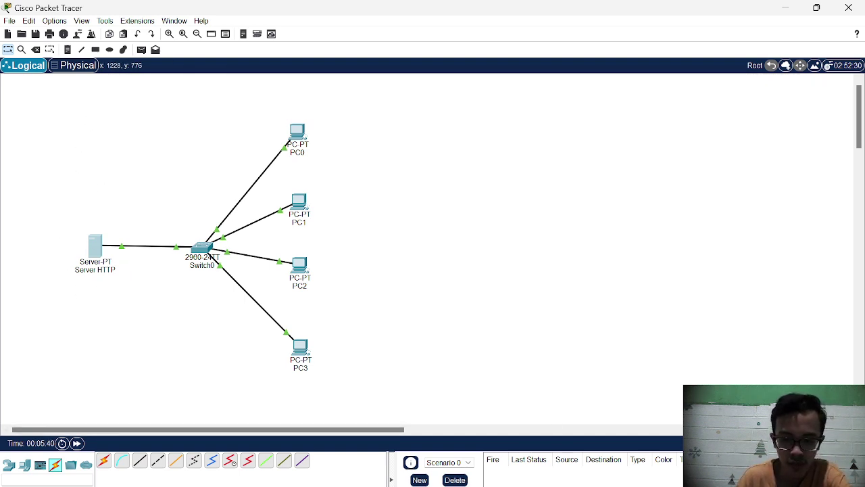
# Switch to the browser to reread the Tugas.3 assignment tasks, and return to Cisco Packet Tracer
pyautogui.hotkey('alt', 'Tab')
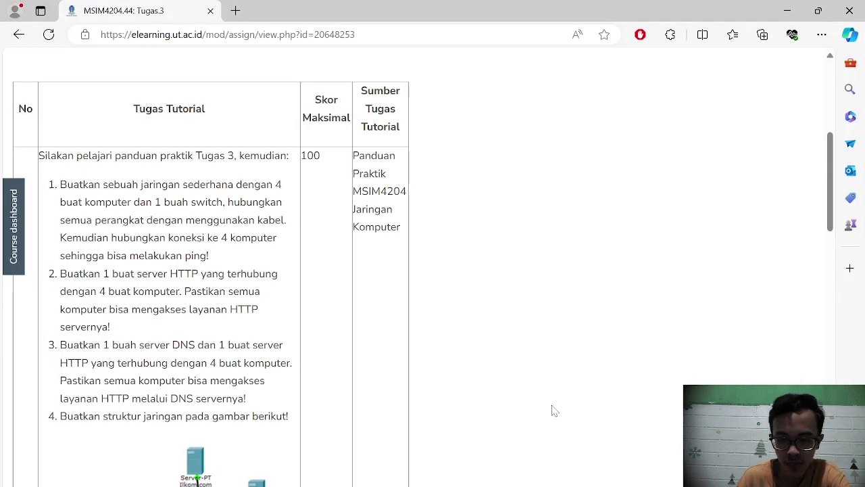
pyautogui.moveTo(558, 481)
pyautogui.click(563, 448)
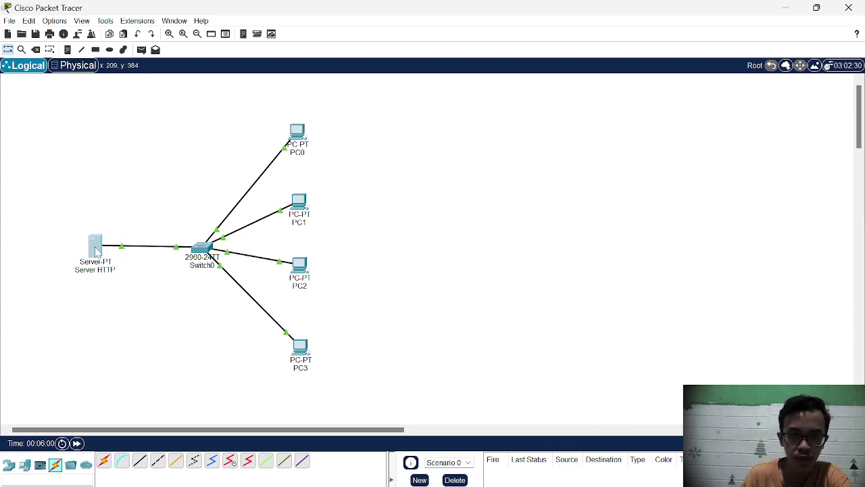
# Set PC0's IPv4 DNS server to 192.168.10.5, copy that address, and close the device window
pyautogui.moveTo(98, 252)
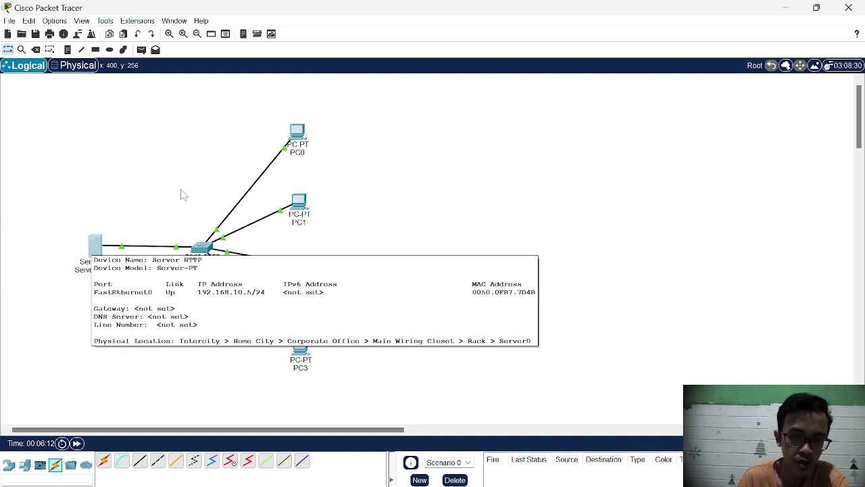
pyautogui.moveTo(305, 137)
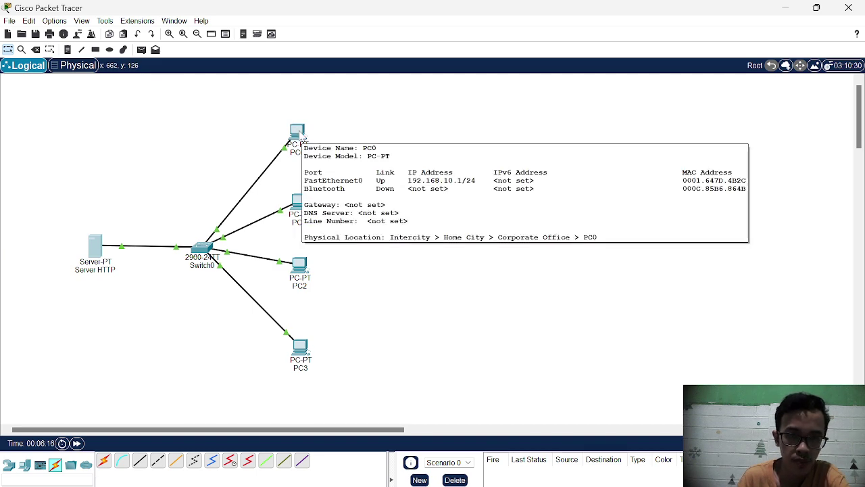
pyautogui.click(298, 130)
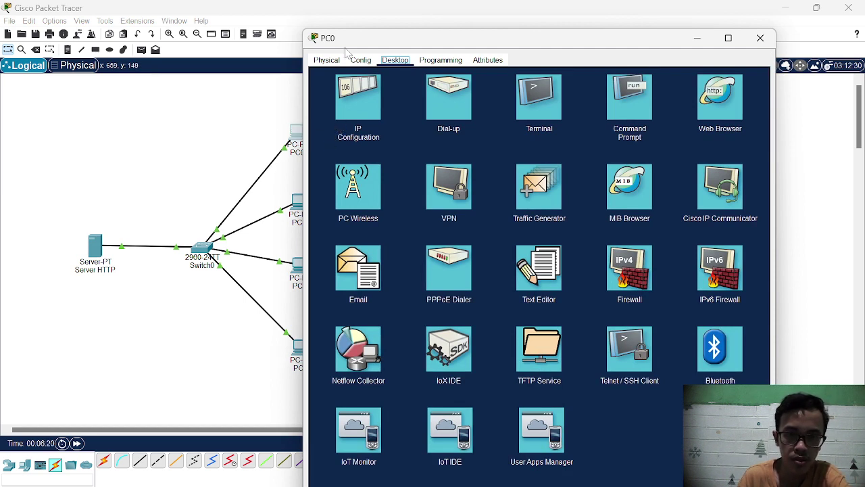
pyautogui.click(360, 109)
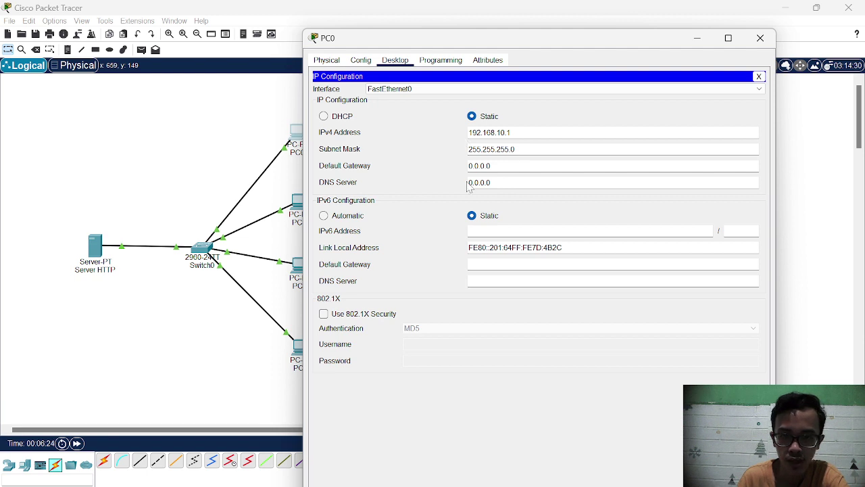
pyautogui.moveTo(469, 182); pyautogui.dragTo(488, 183)
pyautogui.press('BackSpace')
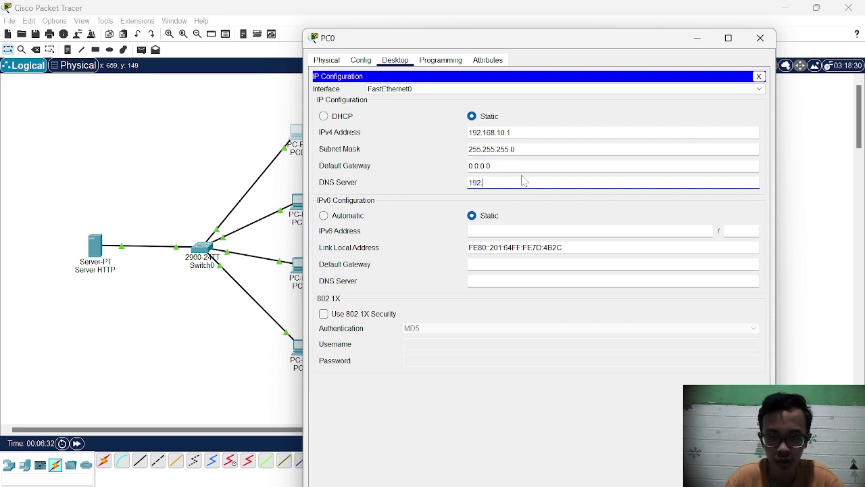
pyautogui.write('192.168.10.5')
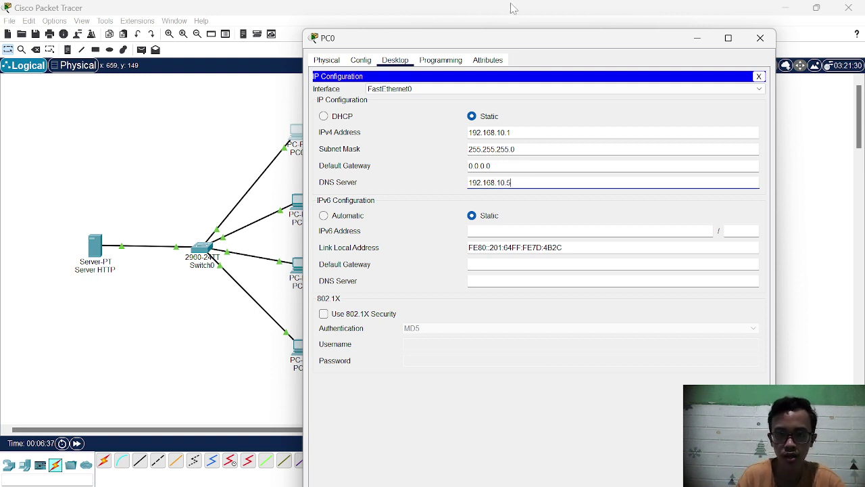
pyautogui.moveTo(519, 38); pyautogui.dragTo(551, 25)
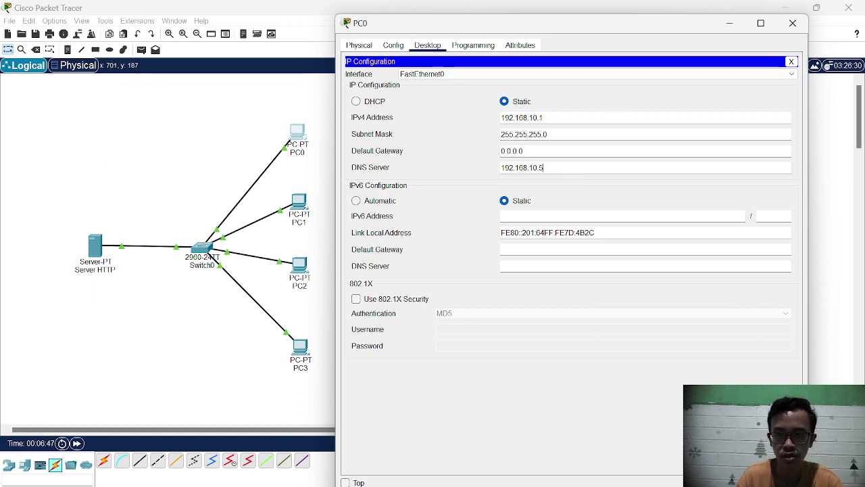
pyautogui.hotkey('ctrl', 'a')
pyautogui.hotkey('ctrl', 'c')
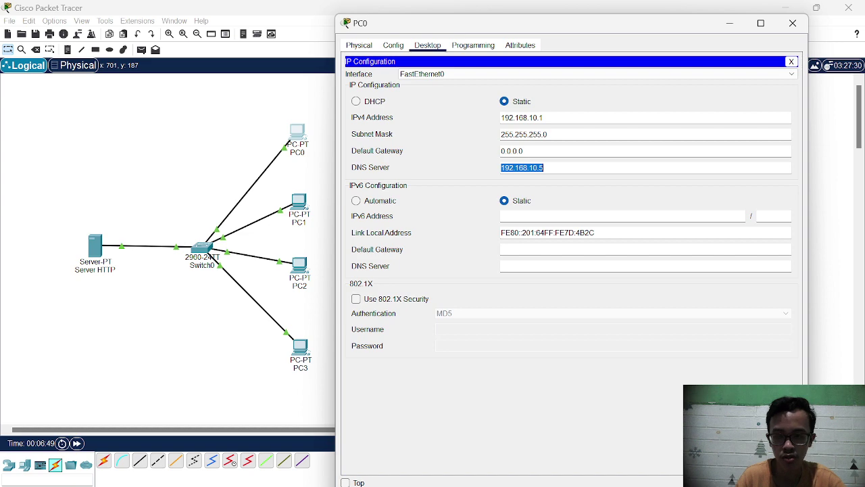
pyautogui.click(792, 23)
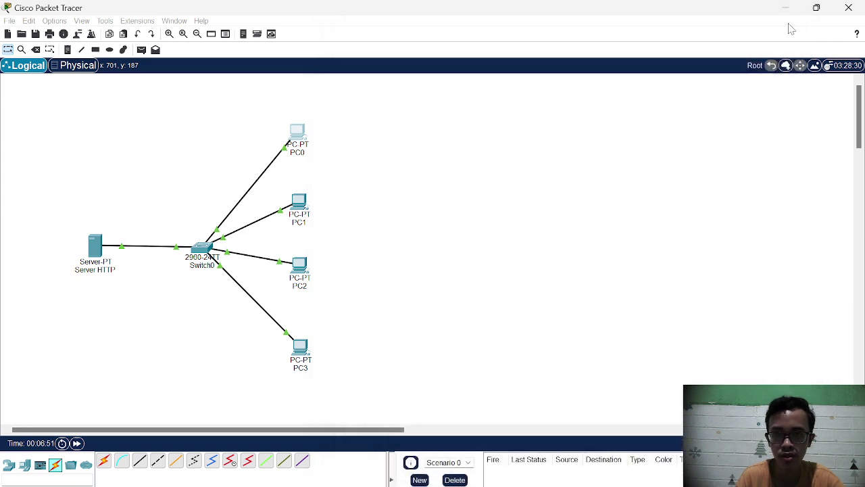
# Set PC1's IPv4 DNS server to the copied address 192.168.10.5, and close its device window
pyautogui.click(297, 204)
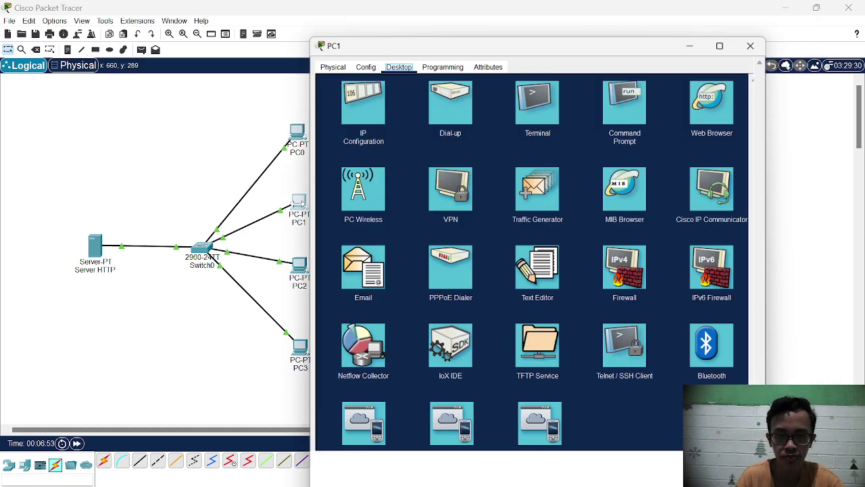
pyautogui.click(363, 120)
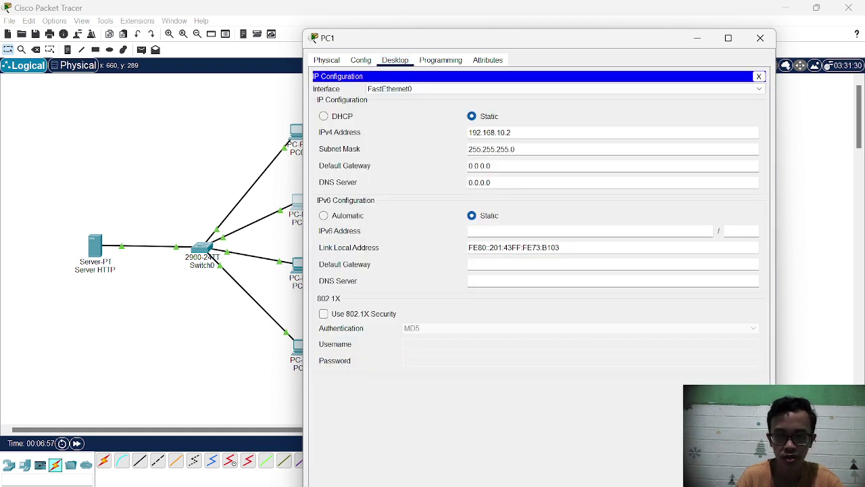
pyautogui.click(479, 182)
pyautogui.hotkey('ctrl', 'v')
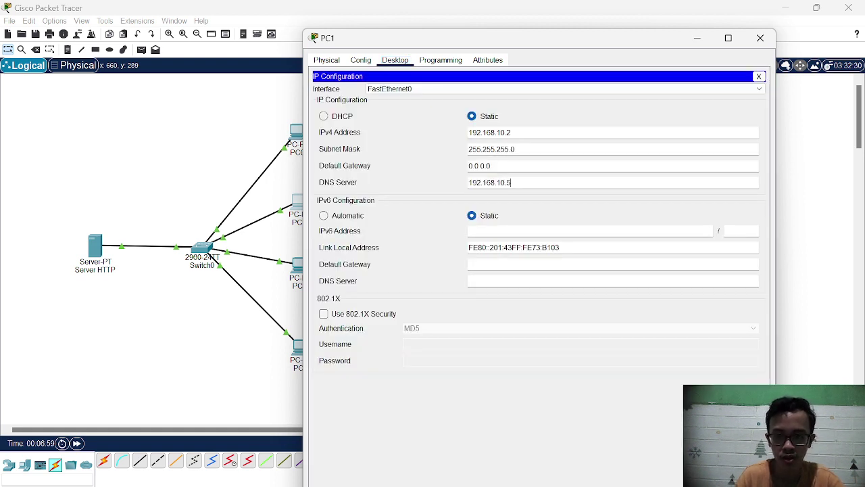
pyautogui.click(760, 38)
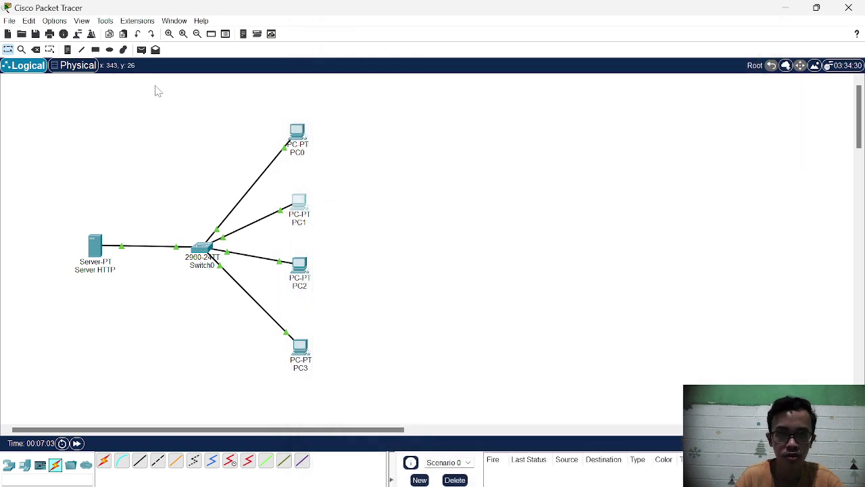
# Save the network in the saves folder as "praktik simulasi jaringan 2", basing the name on the existing "praktik simulasi jaringan 1" file
pyautogui.click(11, 21)
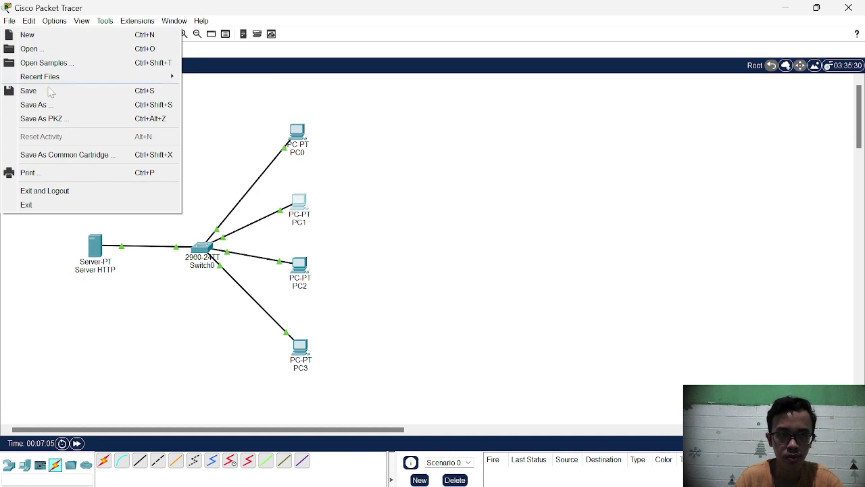
pyautogui.click(70, 94)
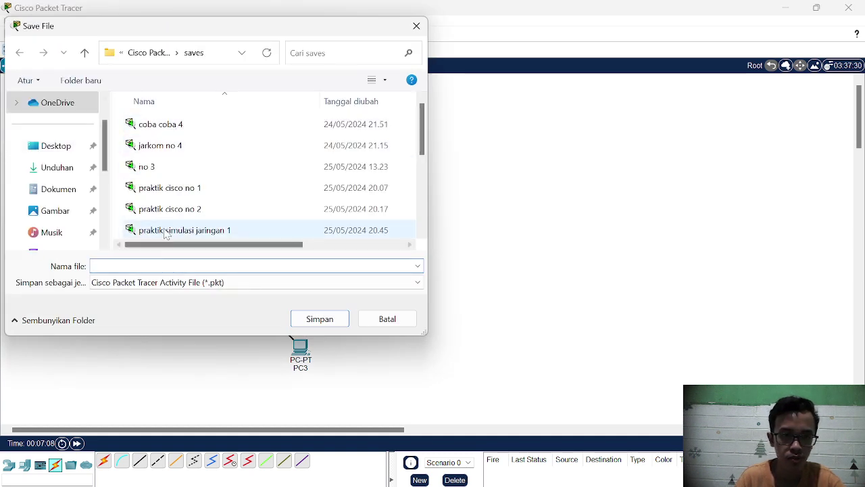
pyautogui.click(181, 215)
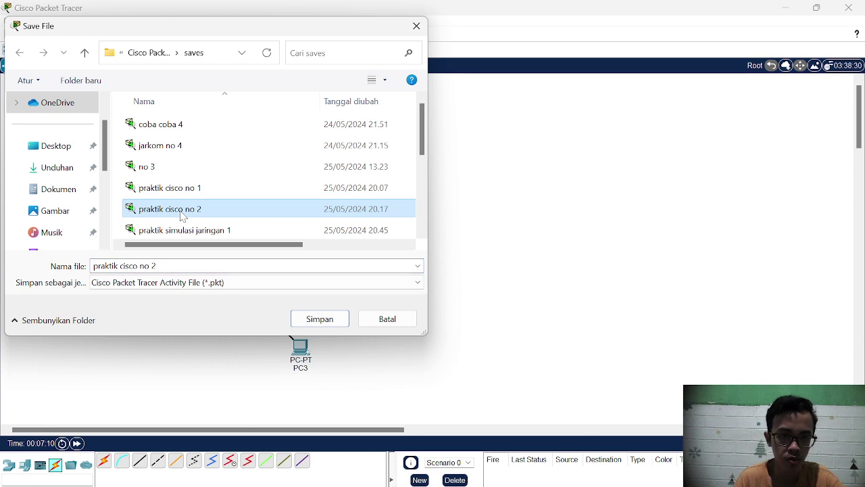
pyautogui.click(207, 234)
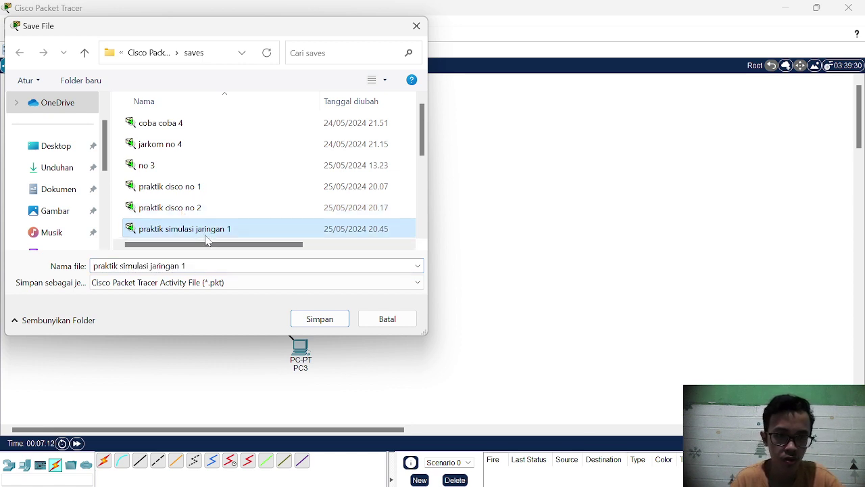
pyautogui.click(204, 266)
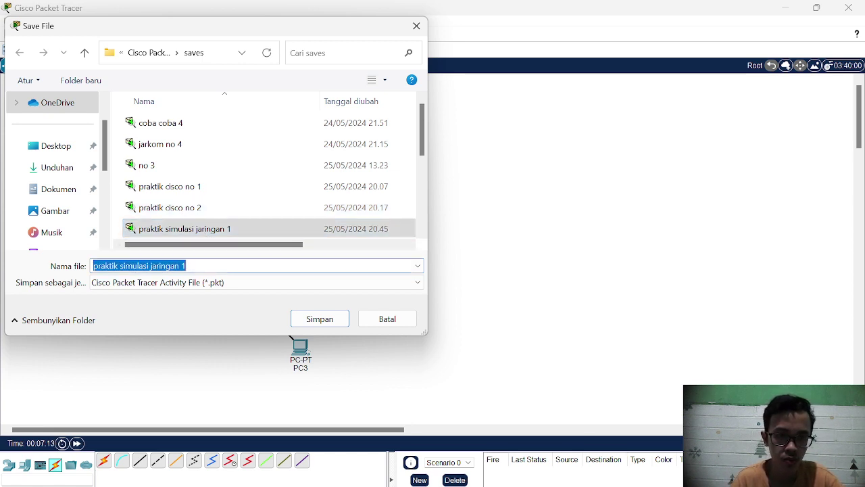
pyautogui.click(507, 439)
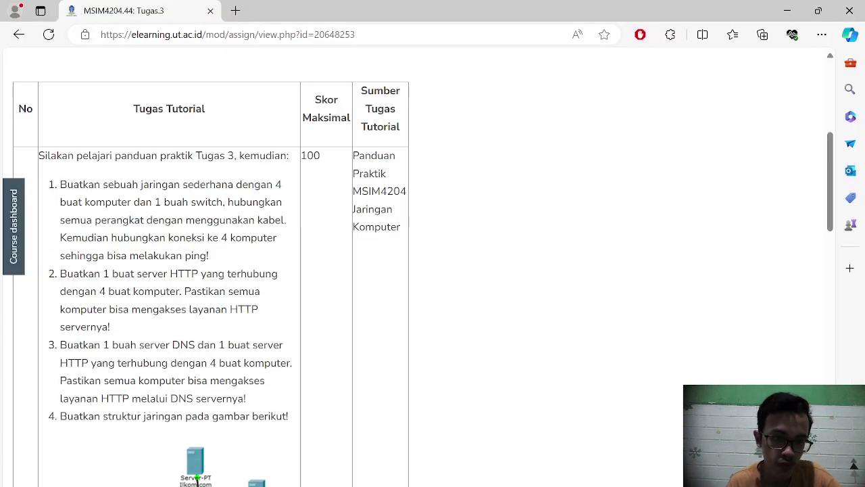
pyautogui.hotkey('alt', 'Tab')
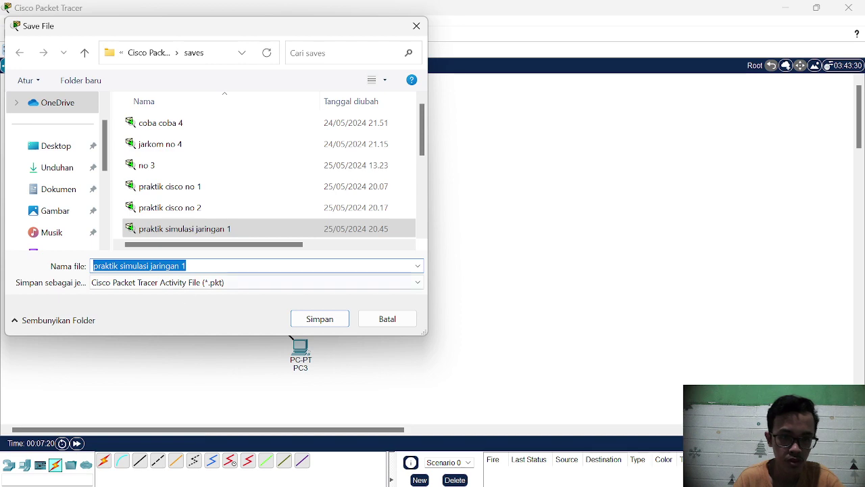
pyautogui.click(196, 266)
pyautogui.press('BackSpace')
pyautogui.write('2')
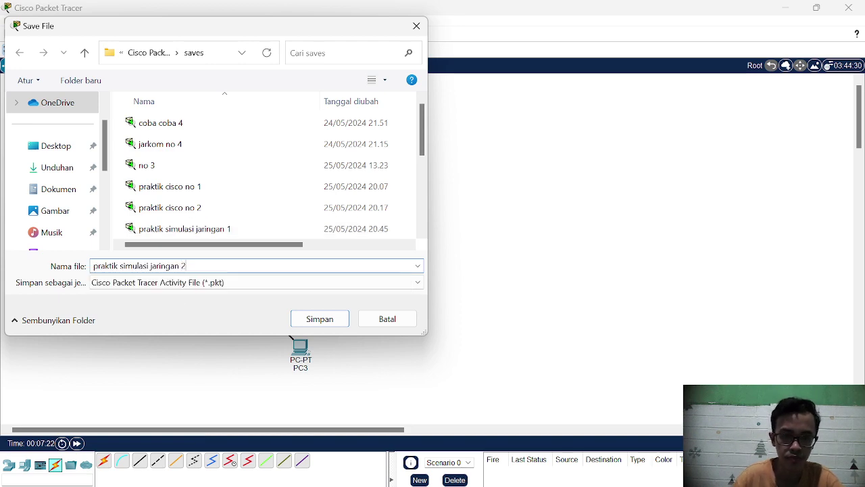
pyautogui.press('Return')
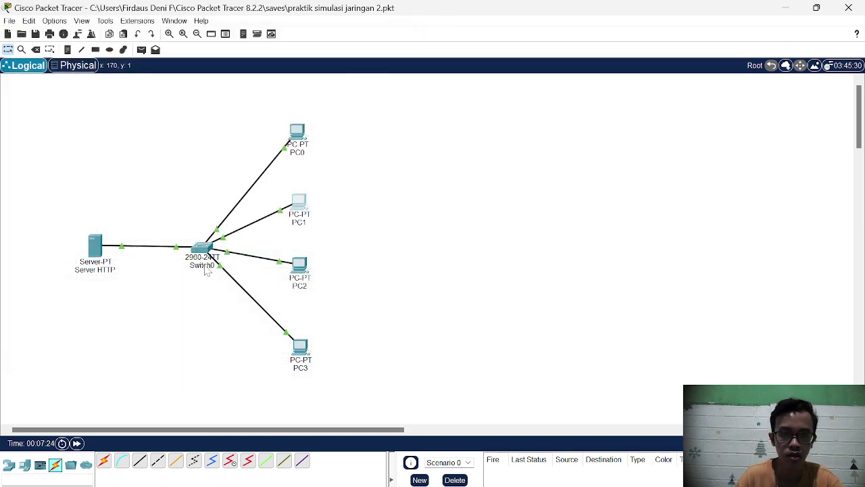
# Set PC2's IPv4 DNS server to the copied address 192.168.10.5, and close its device window
pyautogui.click(301, 269)
pyautogui.click(355, 103)
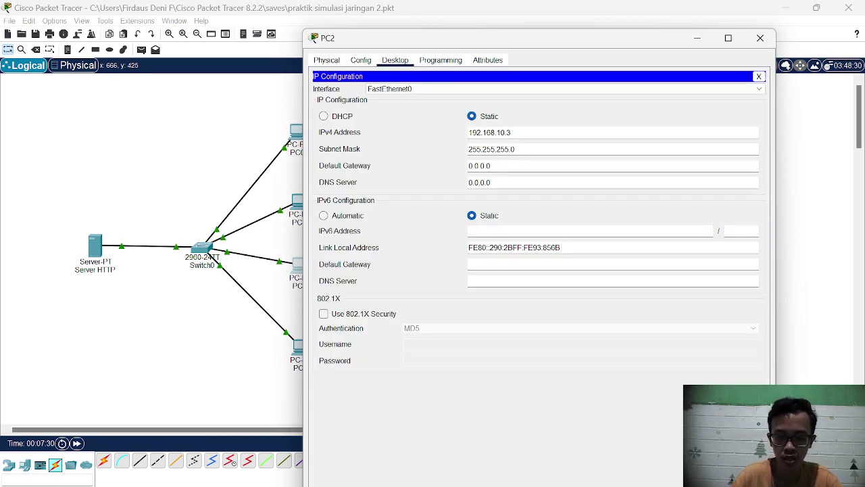
pyautogui.doubleClick(489, 182)
pyautogui.hotkey('ctrl', 'v')
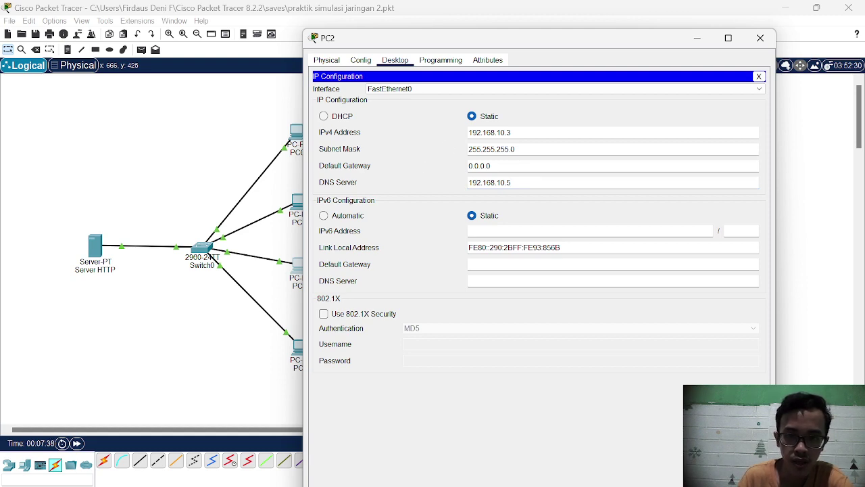
pyautogui.click(760, 38)
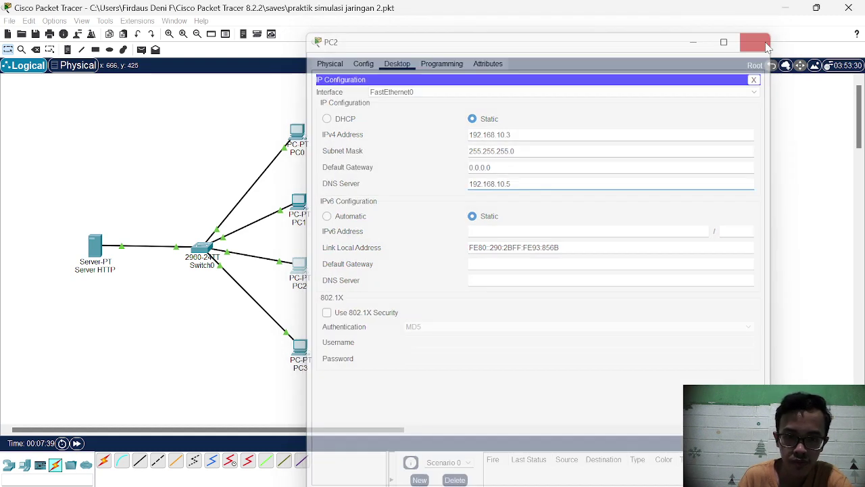
# Set PC3's IPv4 DNS server to 192.168.10.5, and close its device window
pyautogui.click(297, 352)
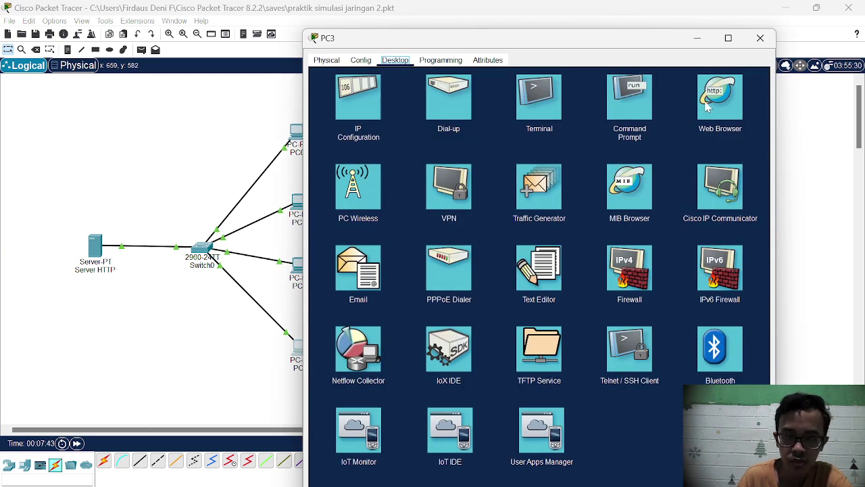
pyautogui.click(374, 110)
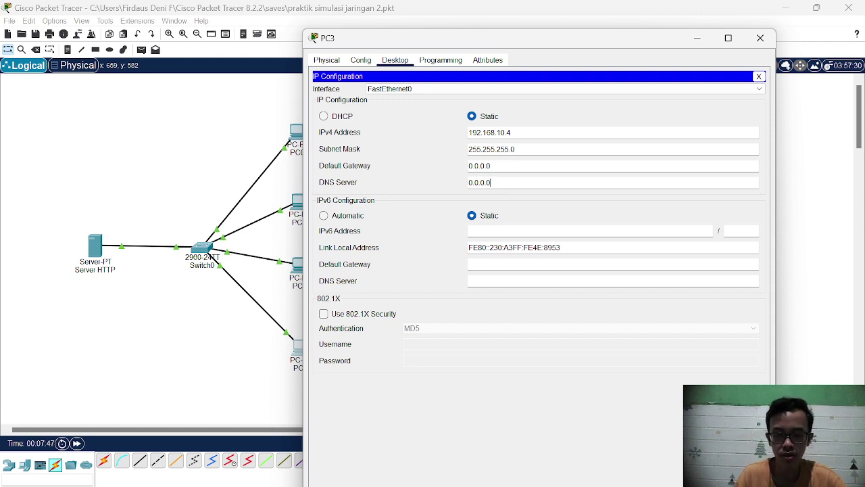
pyautogui.hotkey('ctrl', 'a')
pyautogui.write('192.168.10.5')
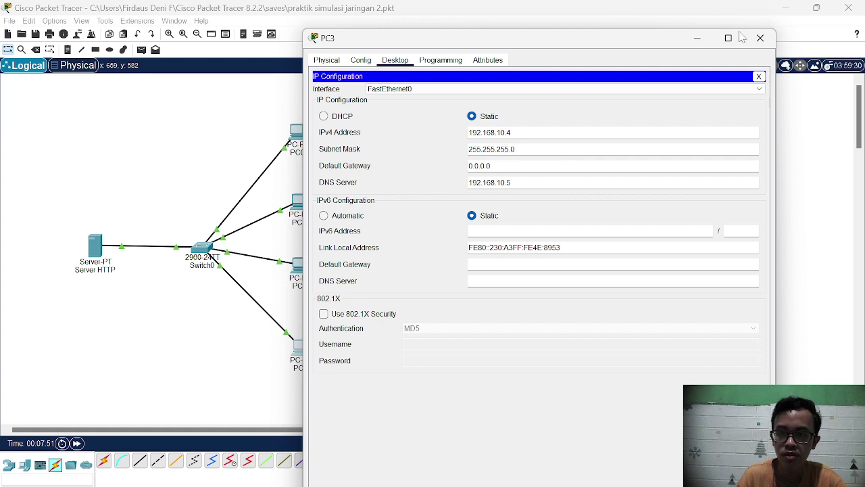
pyautogui.click(760, 38)
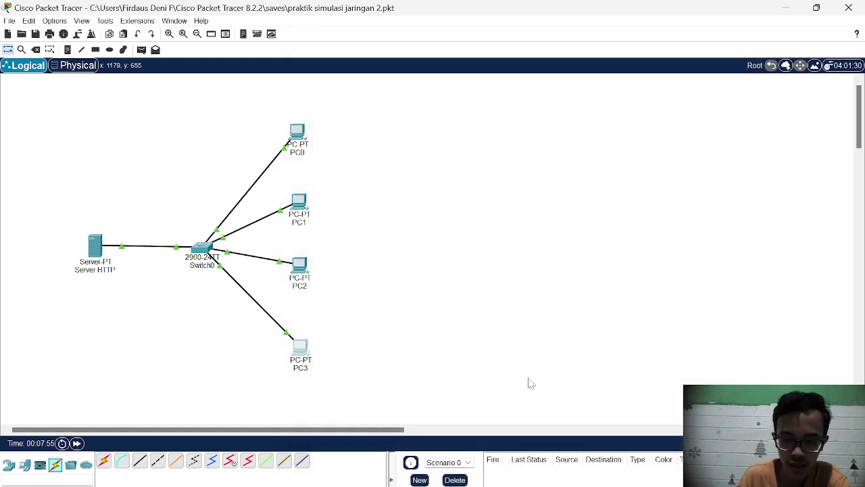
# Review the Tugas.3 task list in the web browser and check the HTTP service settings of Server HTTP in Packet Tracer
pyautogui.hotkey('alt', 'Tab')
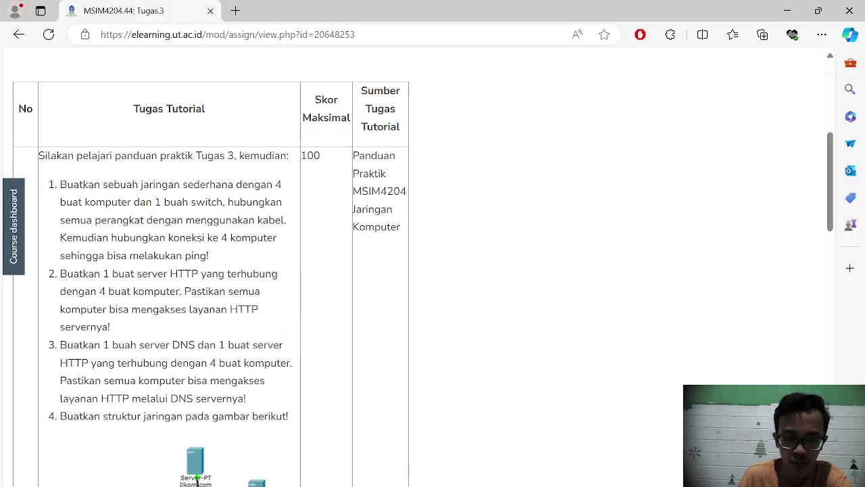
pyautogui.hotkey('alt', 'Tab')
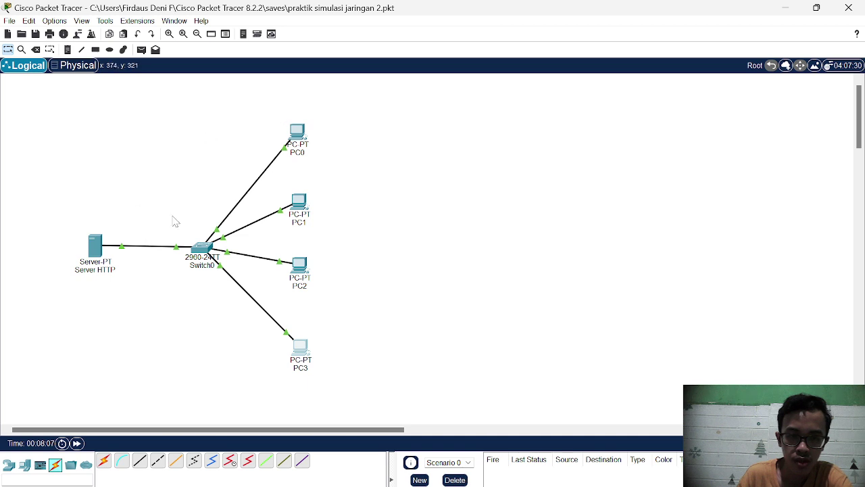
pyautogui.click(98, 245)
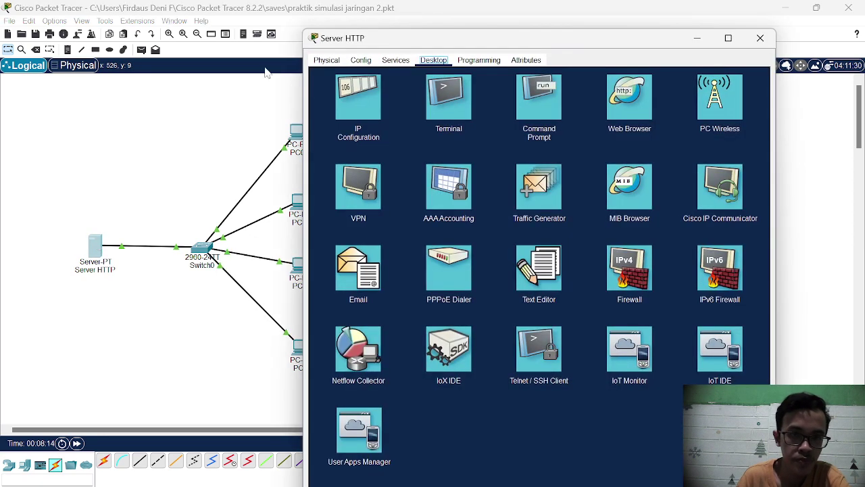
pyautogui.click(395, 59)
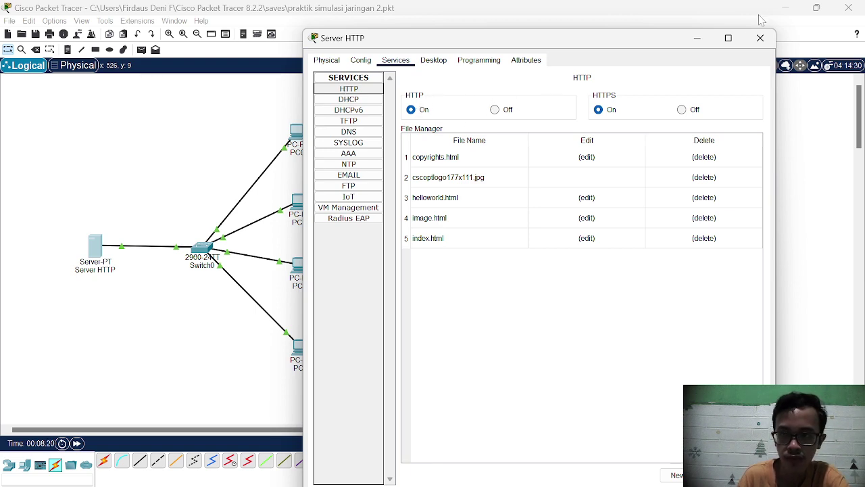
pyautogui.click(766, 38)
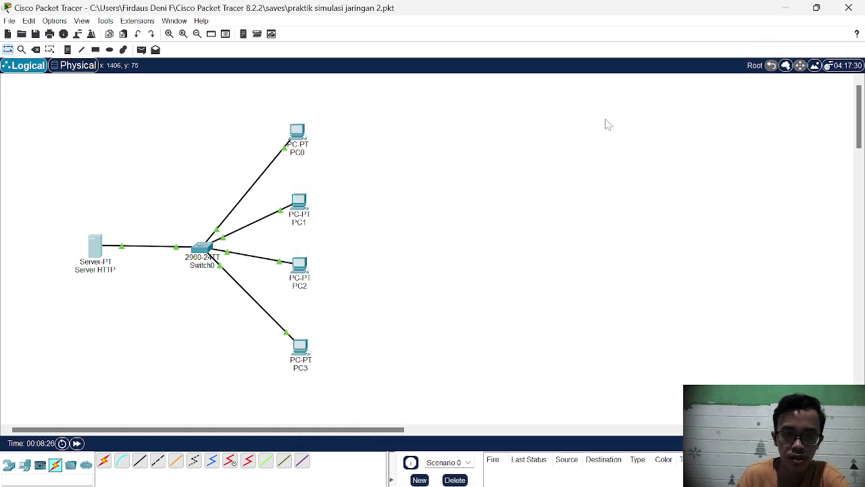
pyautogui.click(298, 133)
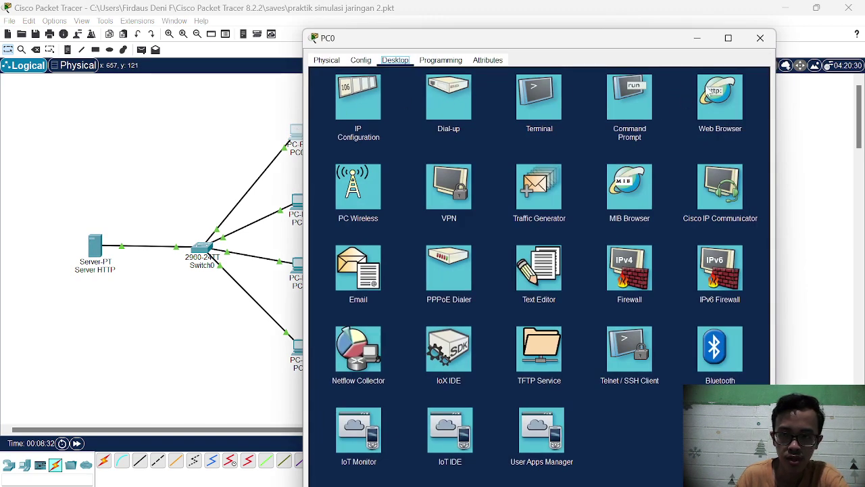
pyautogui.click(727, 100)
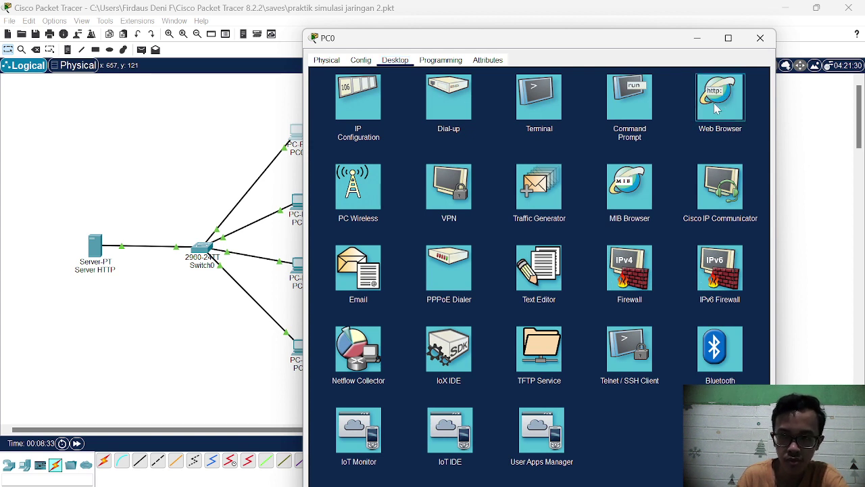
pyautogui.click(718, 110)
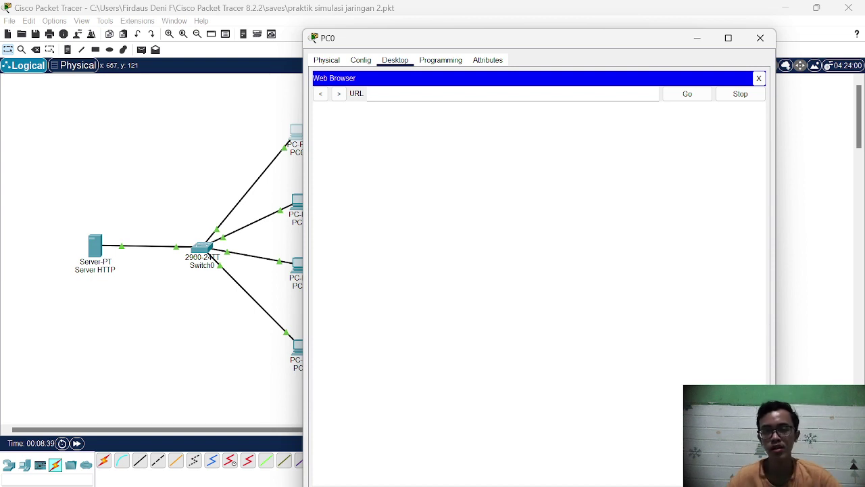
pyautogui.write('ht')
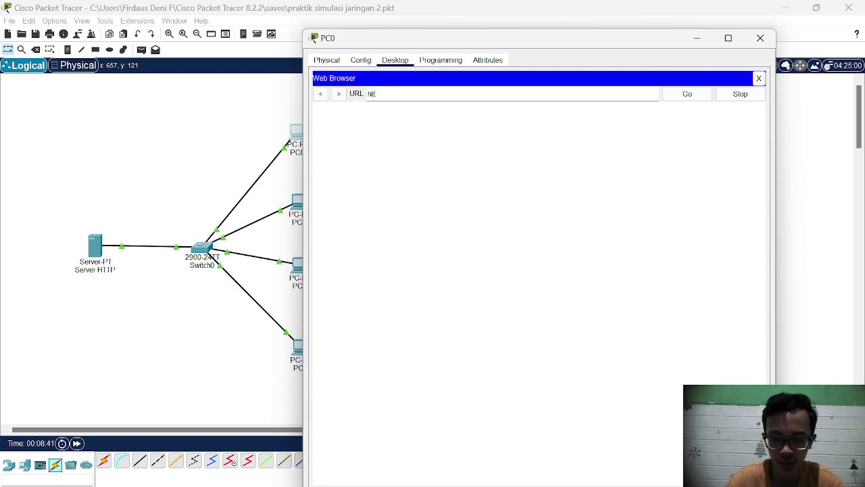
pyautogui.write('tp://19')
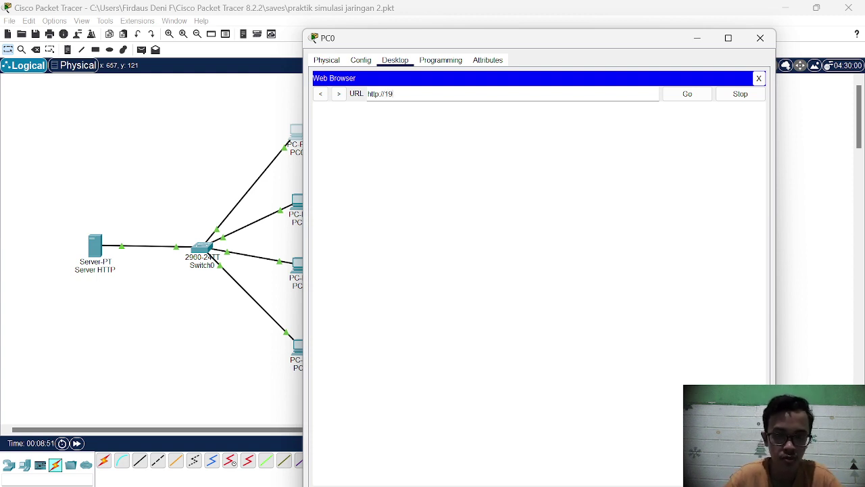
pyautogui.write('.168')
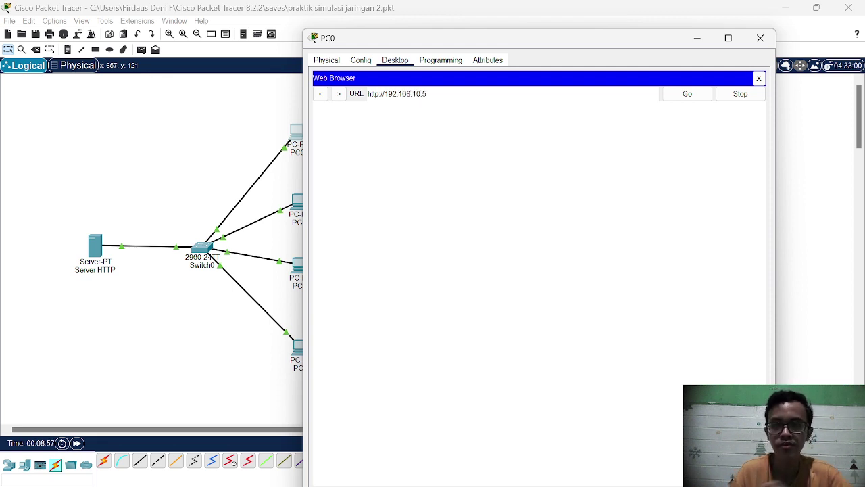
pyautogui.write('.10.5')
pyautogui.click(688, 94)
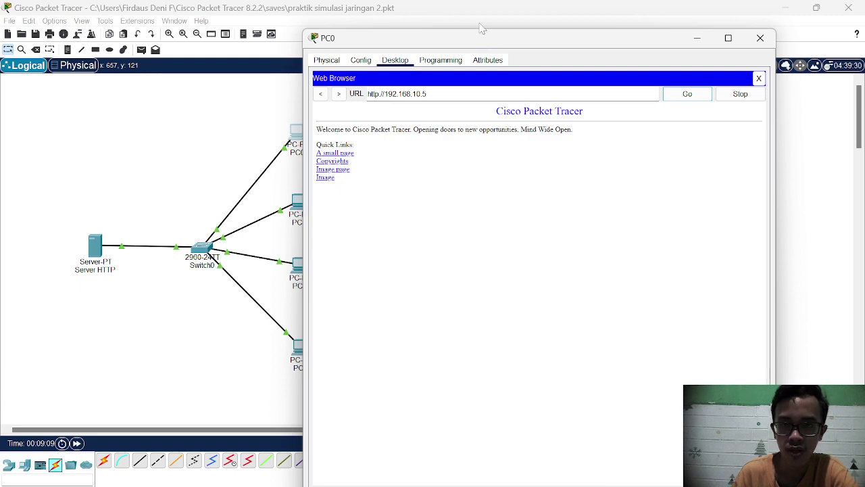
pyautogui.click(760, 38)
pyautogui.click(300, 199)
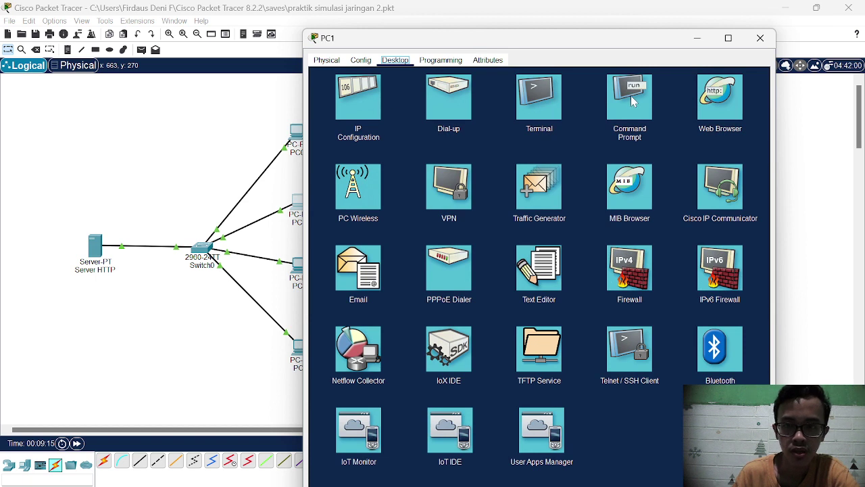
pyautogui.click(721, 102)
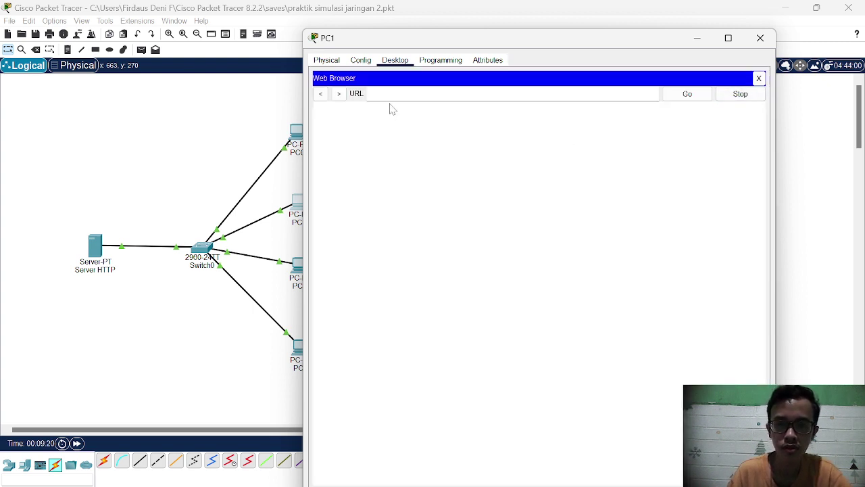
pyautogui.write('htt')
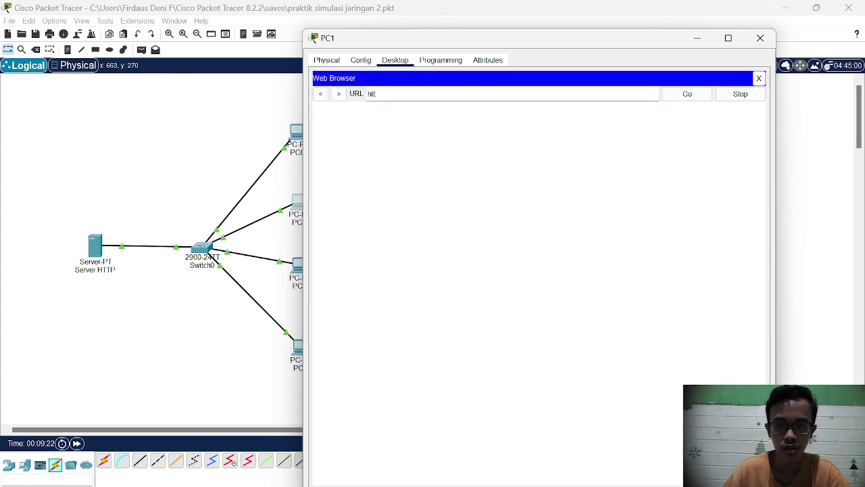
pyautogui.write('p://')
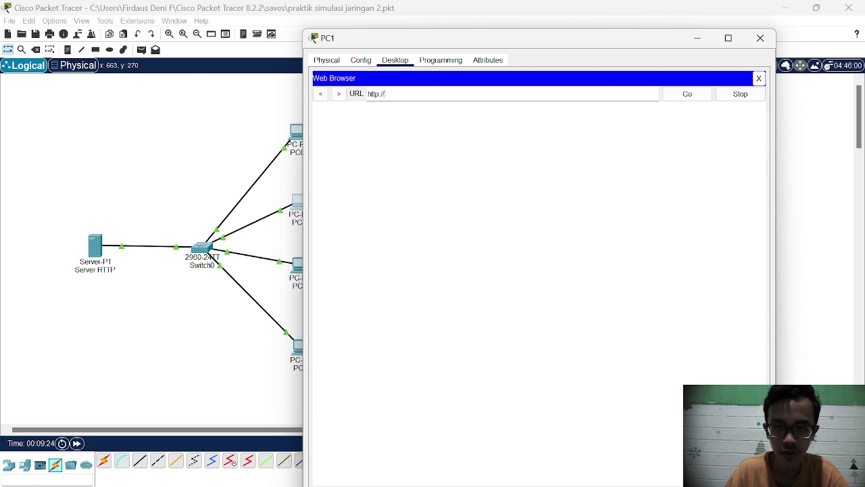
pyautogui.write('192.168.10.5')
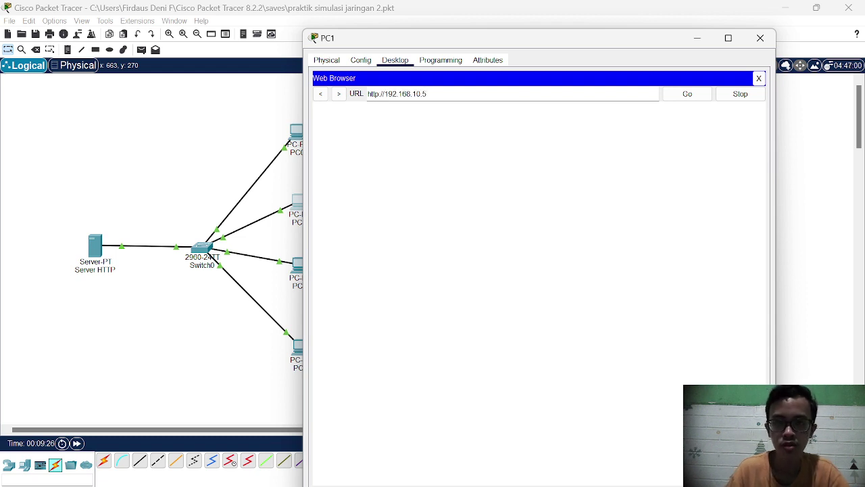
pyautogui.click(687, 94)
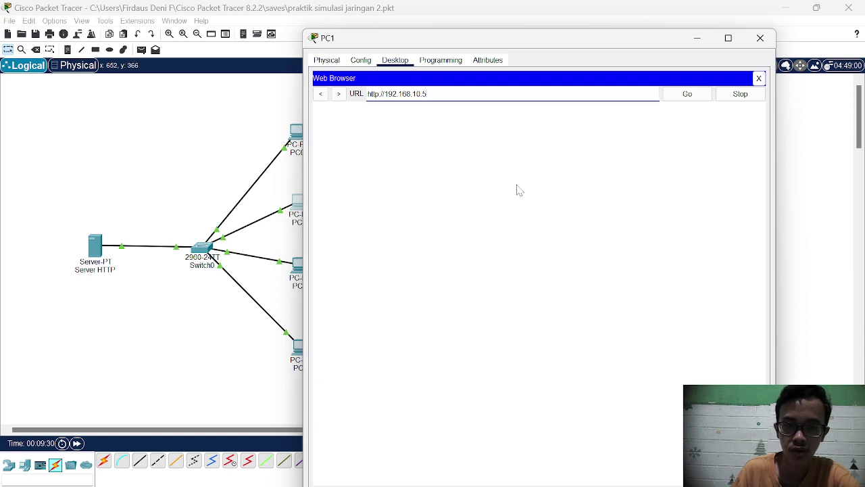
pyautogui.click(701, 97)
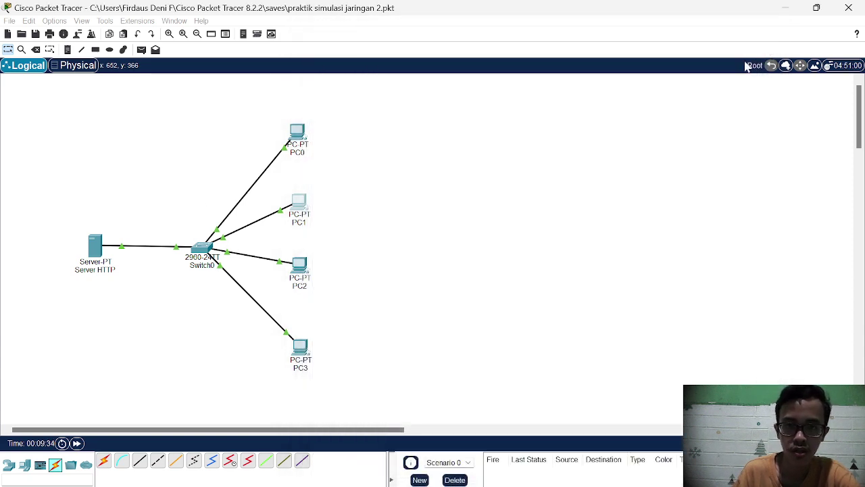
pyautogui.click(760, 38)
pyautogui.click(300, 267)
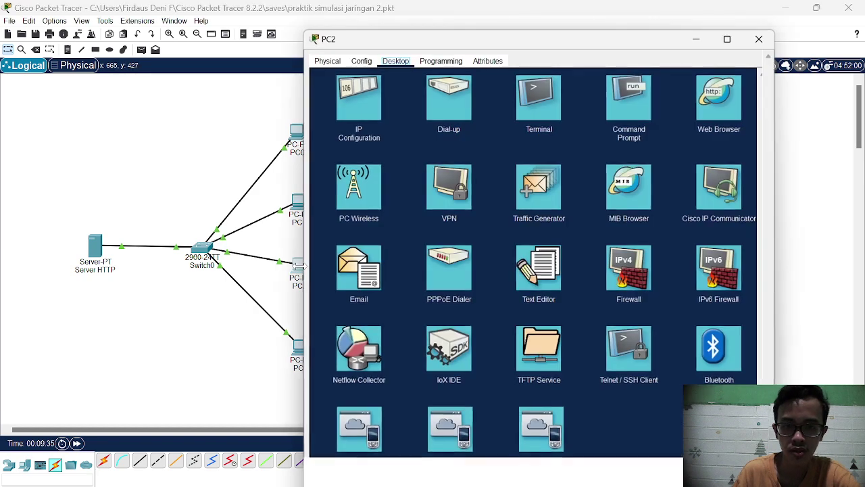
pyautogui.click(722, 111)
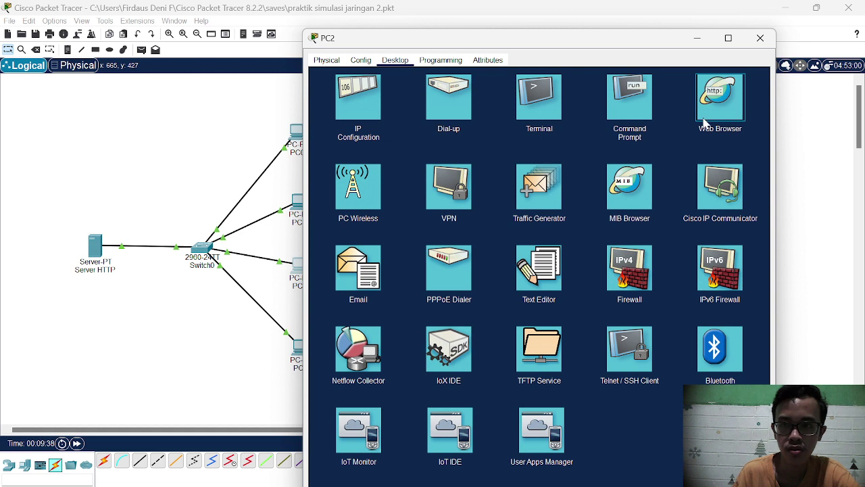
pyautogui.click(716, 119)
pyautogui.write('h')
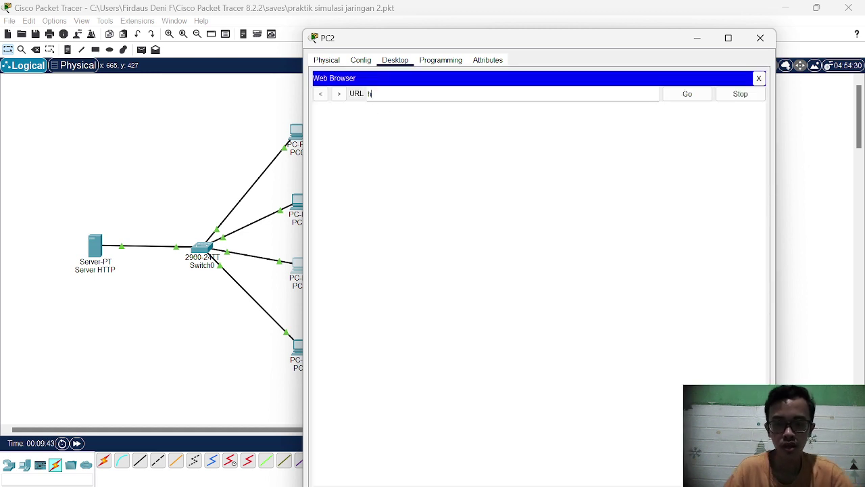
pyautogui.write('ttp')
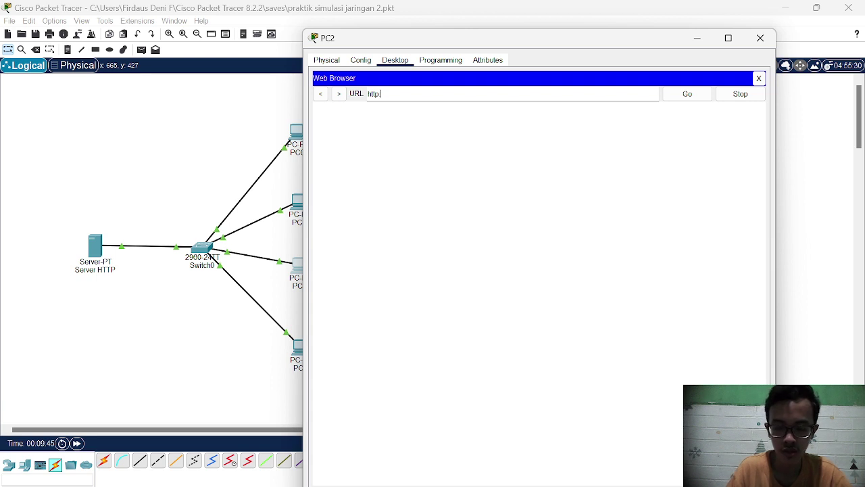
pyautogui.write('://192.168.10.5')
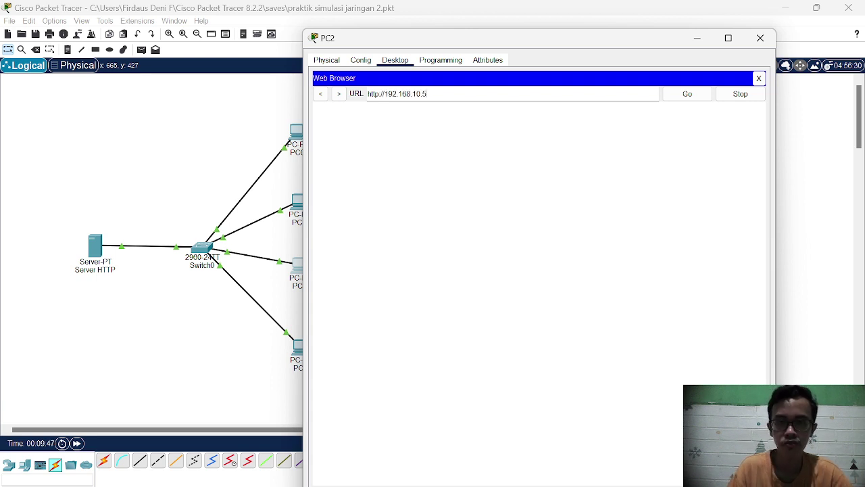
pyautogui.click(688, 96)
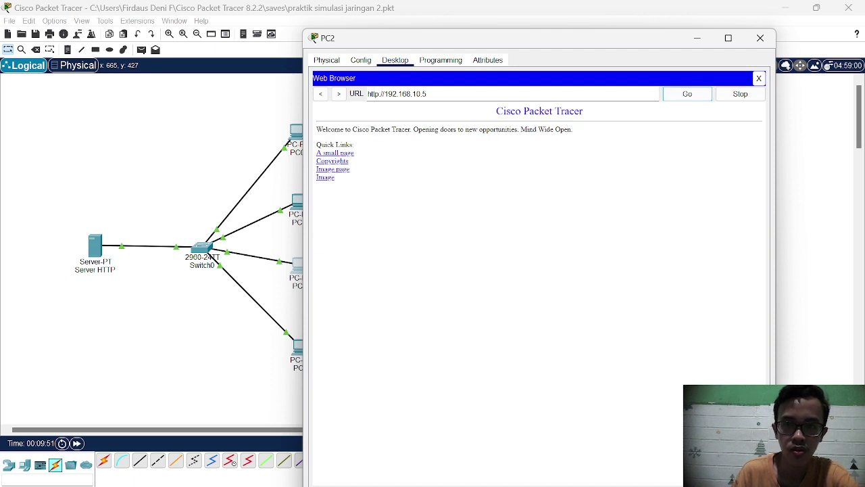
pyautogui.click(761, 39)
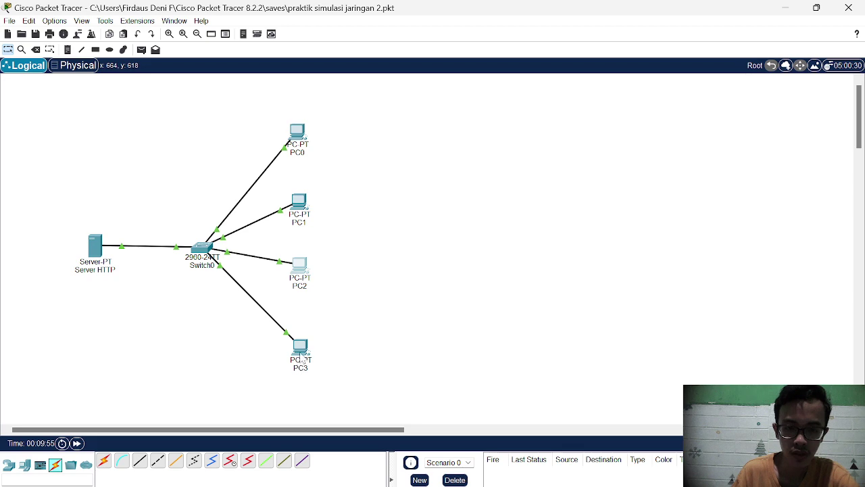
pyautogui.click(301, 352)
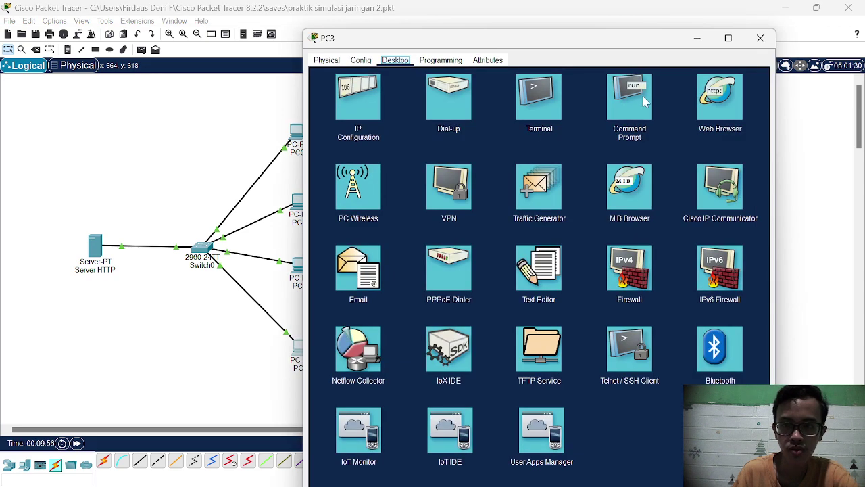
pyautogui.click(715, 116)
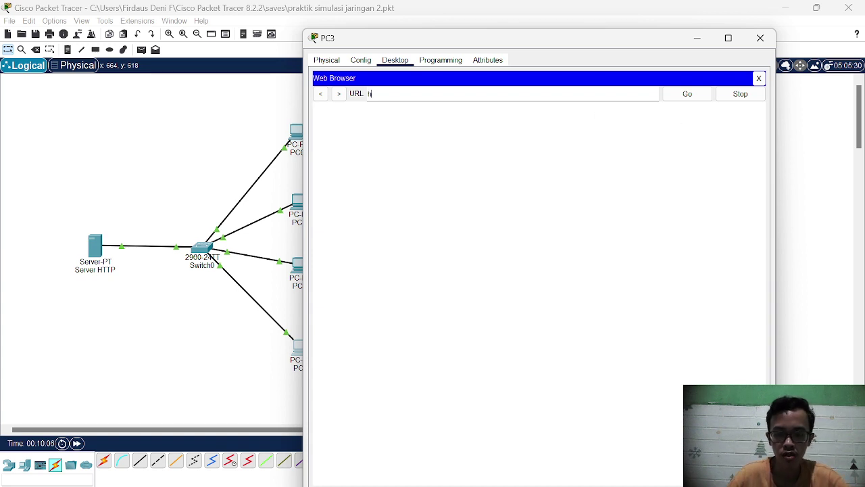
pyautogui.write('http://')
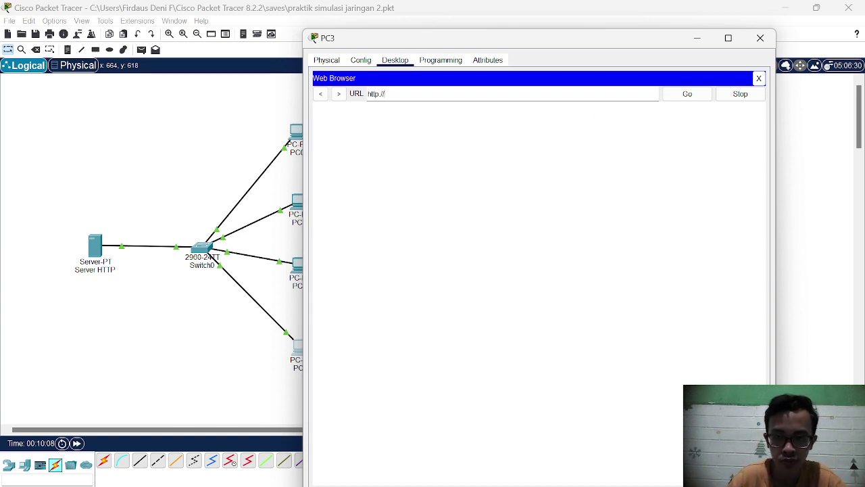
pyautogui.write('192.168.10.5')
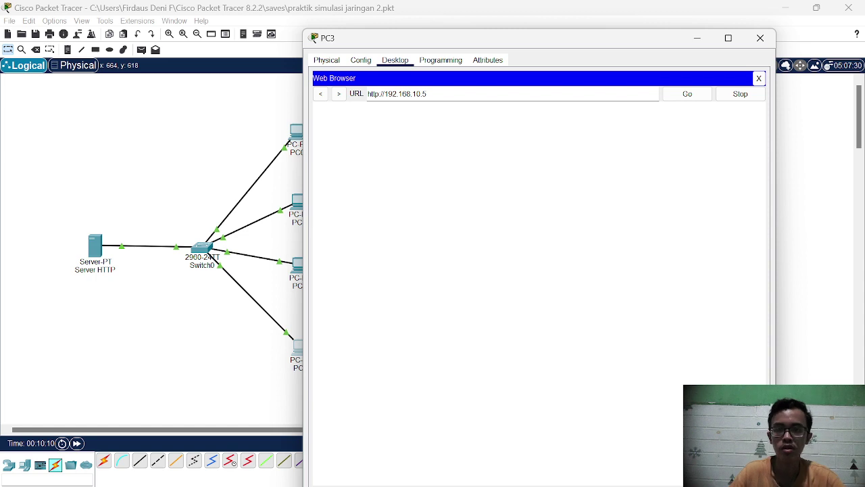
pyautogui.click(681, 96)
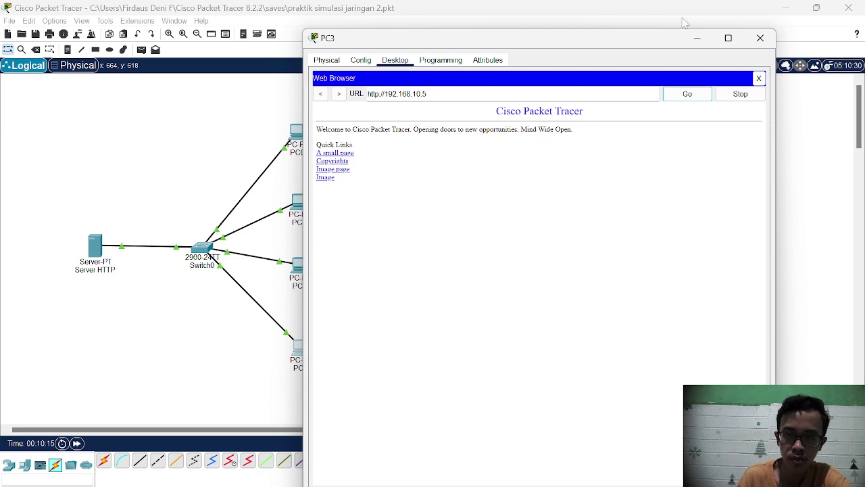
# Close PC3's window, review the Tugas.3 assignment text in the browser, and return to Cisco Packet Tracer
pyautogui.click(761, 37)
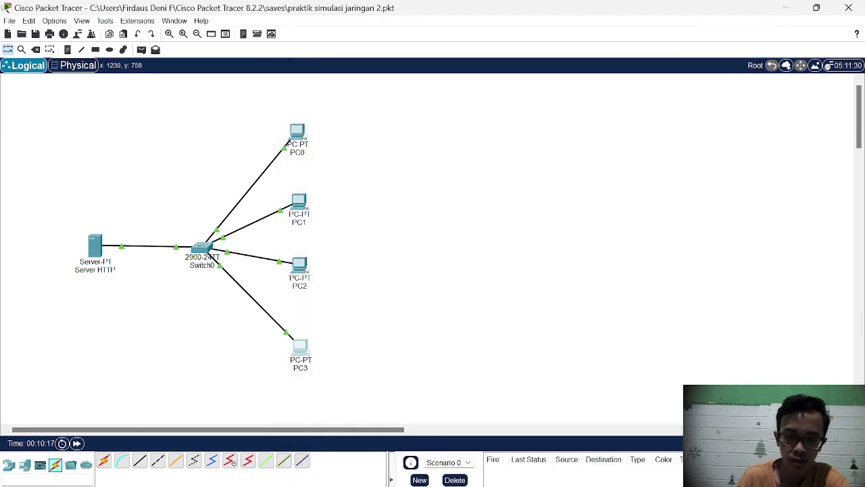
pyautogui.click(498, 485)
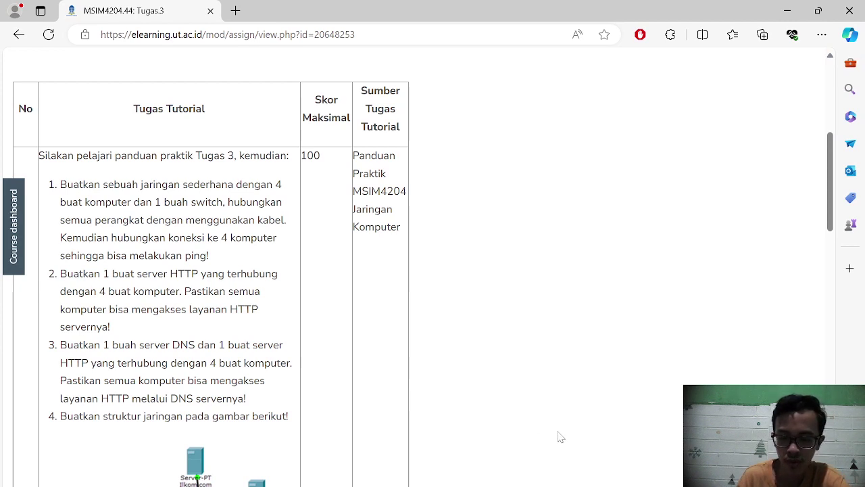
pyautogui.moveTo(557, 484)
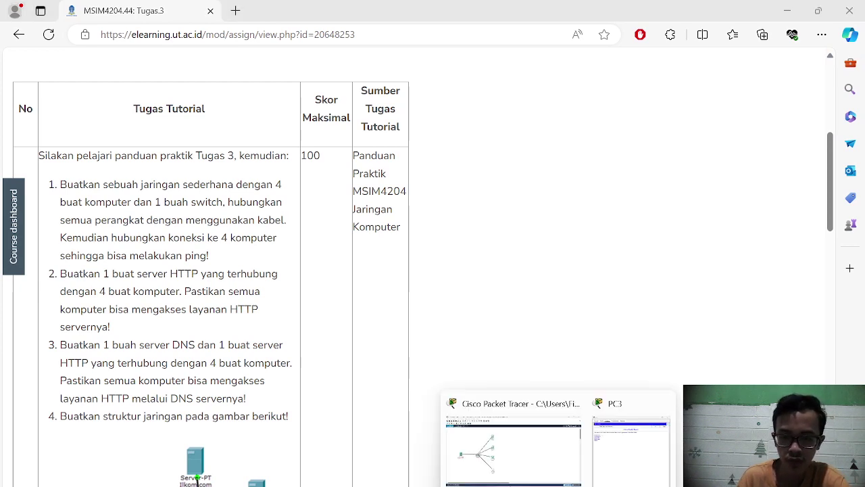
pyautogui.click(560, 454)
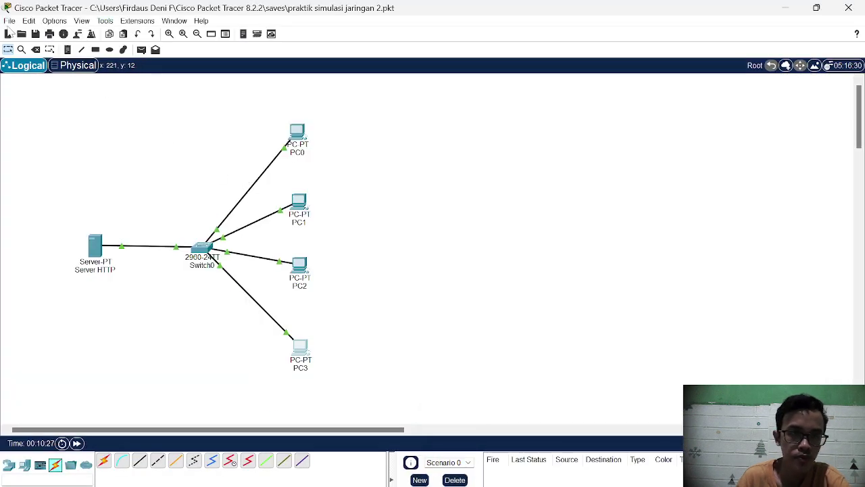
# Save the completed HTTP server network in its existing file, praktik simulasi jaringan 2.pkt
pyautogui.click(9, 21)
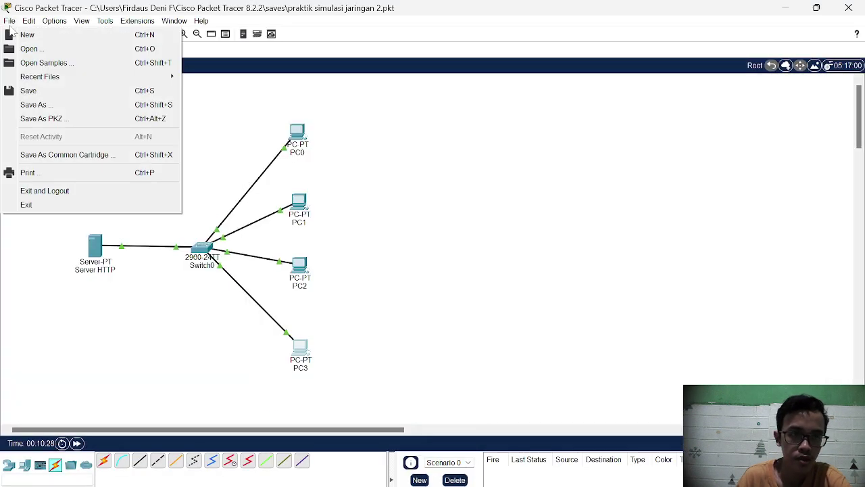
pyautogui.click(42, 95)
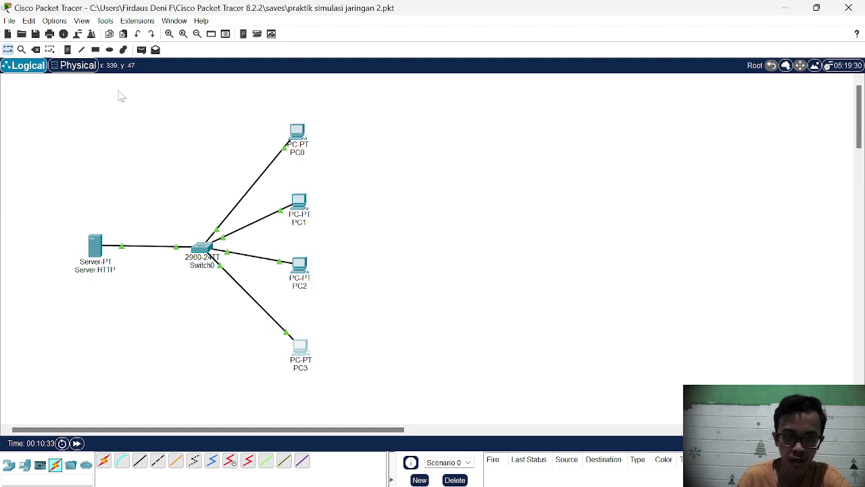
pyautogui.moveTo(588, 486)
pyautogui.click(588, 452)
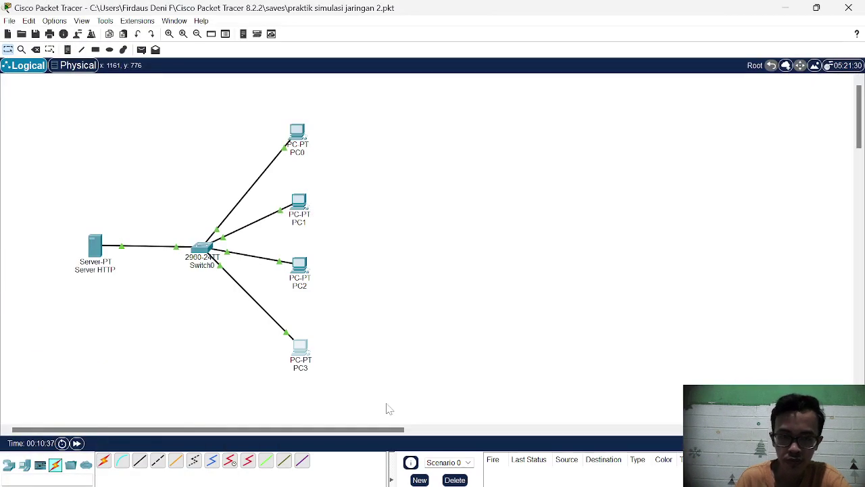
pyautogui.click(15, 22)
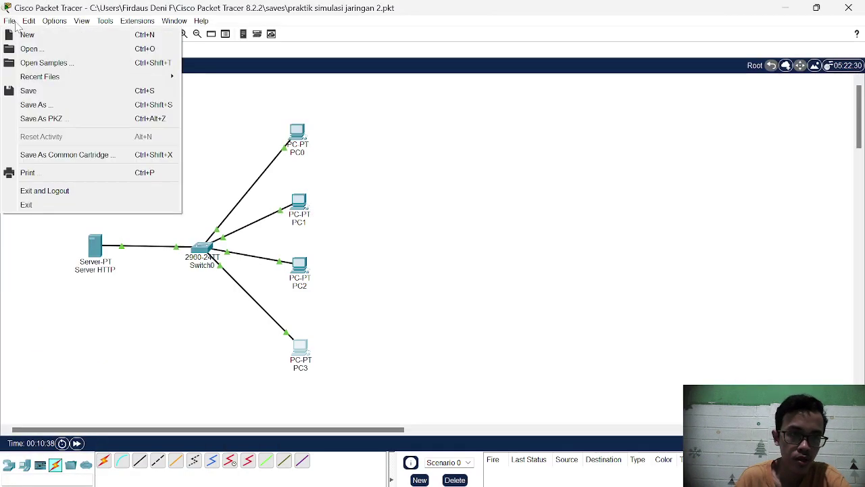
pyautogui.click(92, 96)
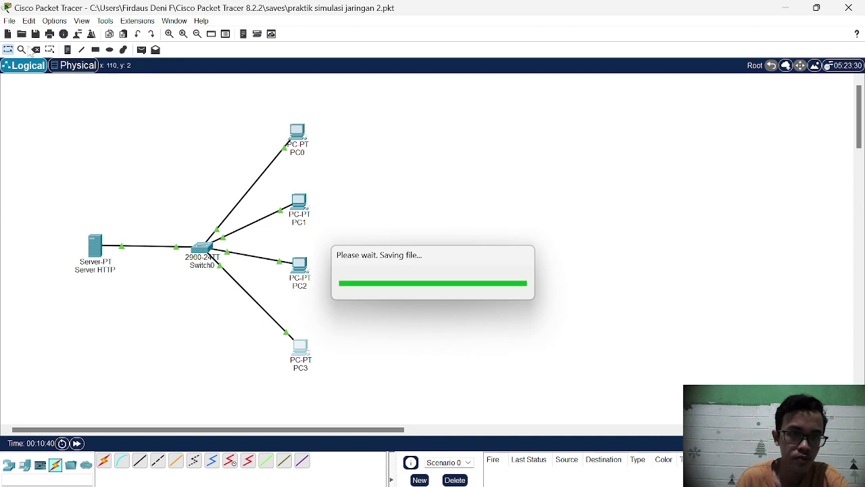
# Start a new blank network, choosing to save the current one
pyautogui.click(9, 20)
pyautogui.click(26, 38)
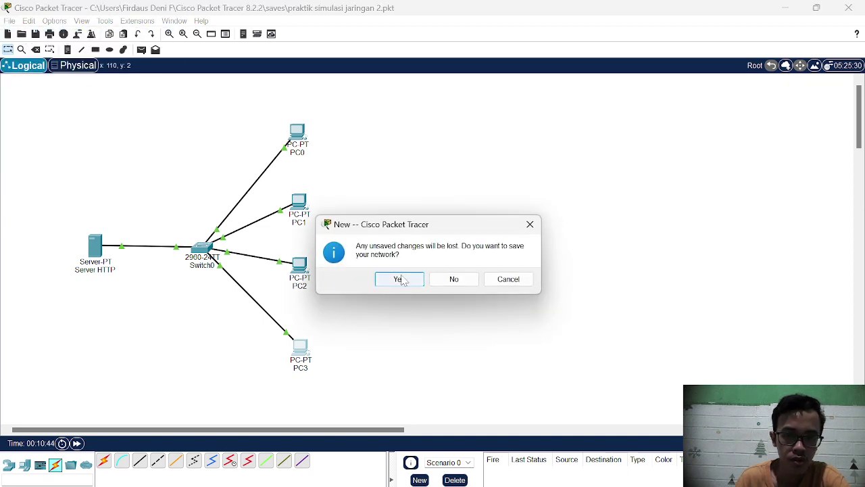
pyautogui.click(397, 278)
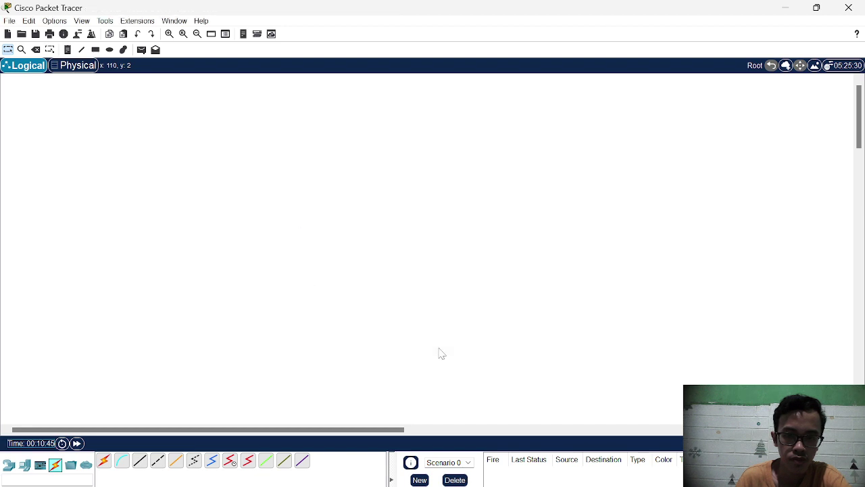
# Check task 3 of the assignment in the browser and place two Server-PT devices one above the other in the empty workspace
pyautogui.hotkey('alt', 'Tab')
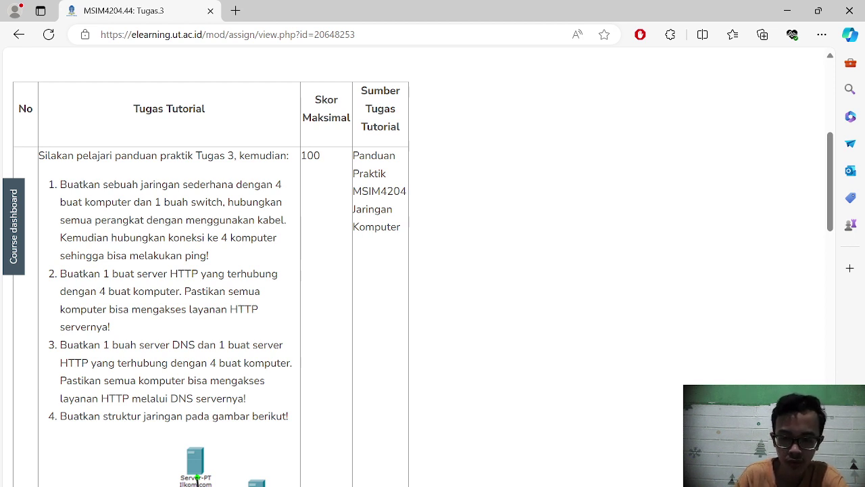
pyautogui.hotkey('alt', 'Tab')
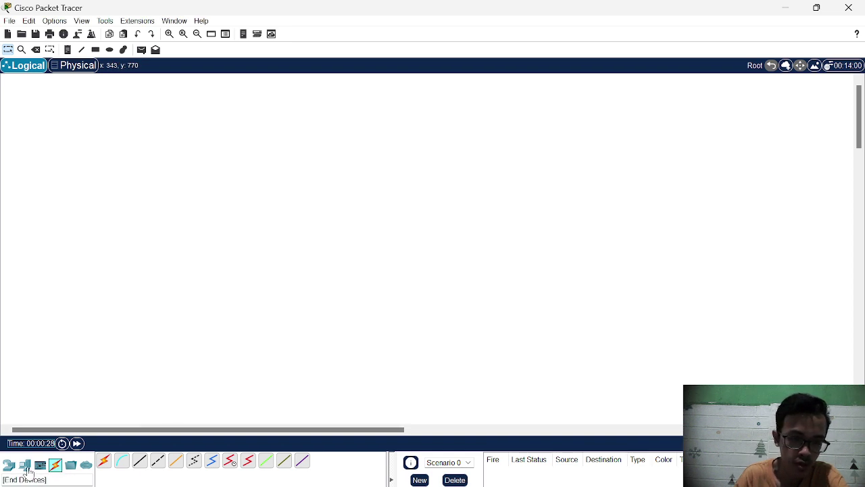
pyautogui.click(25, 466)
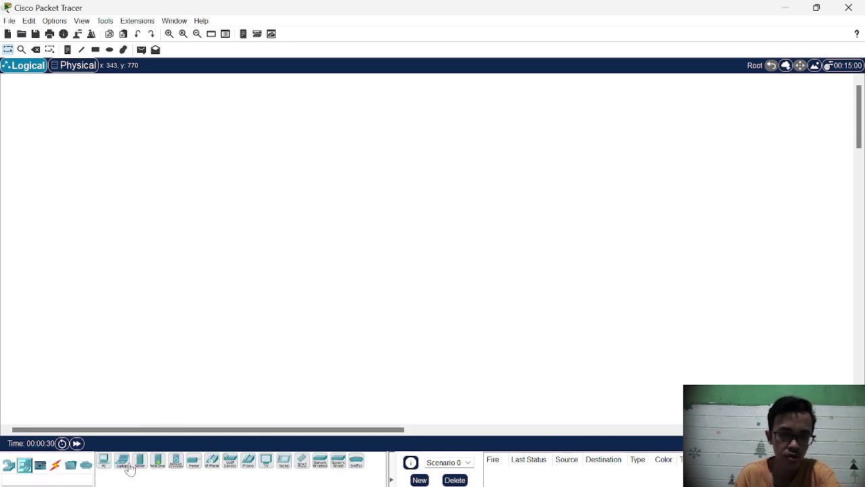
pyautogui.moveTo(142, 465); pyautogui.dragTo(179, 179)
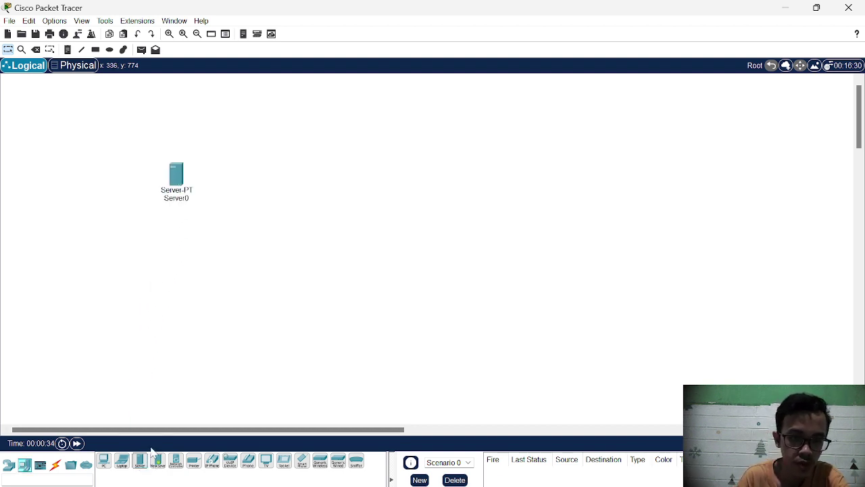
pyautogui.moveTo(141, 464); pyautogui.dragTo(176, 265)
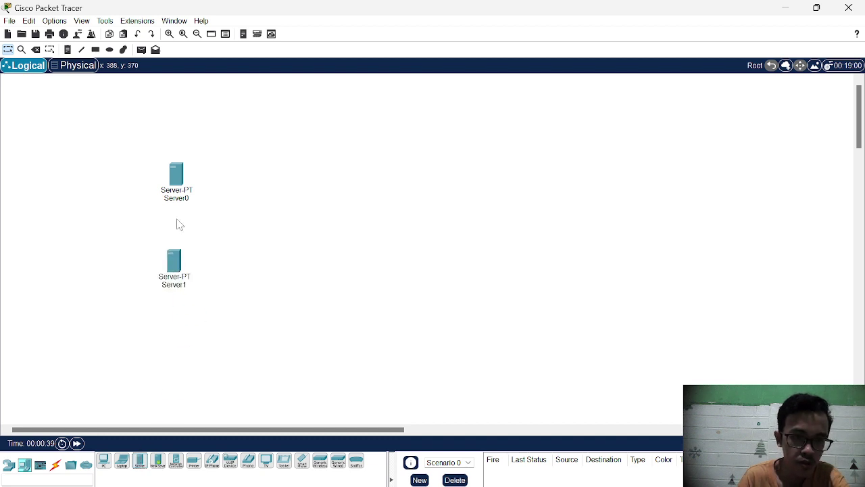
# Move both servers further left in the diagram, keeping Server0 above Server1
pyautogui.click(162, 174)
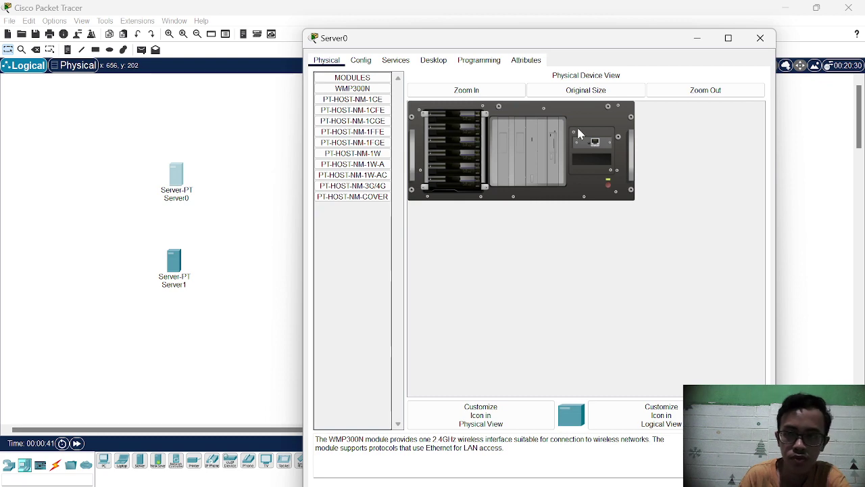
pyautogui.click(760, 38)
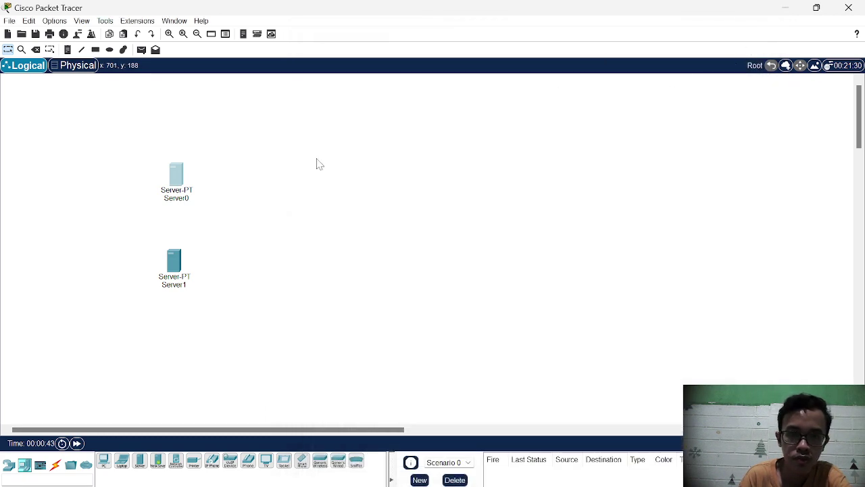
pyautogui.moveTo(179, 181); pyautogui.dragTo(117, 193)
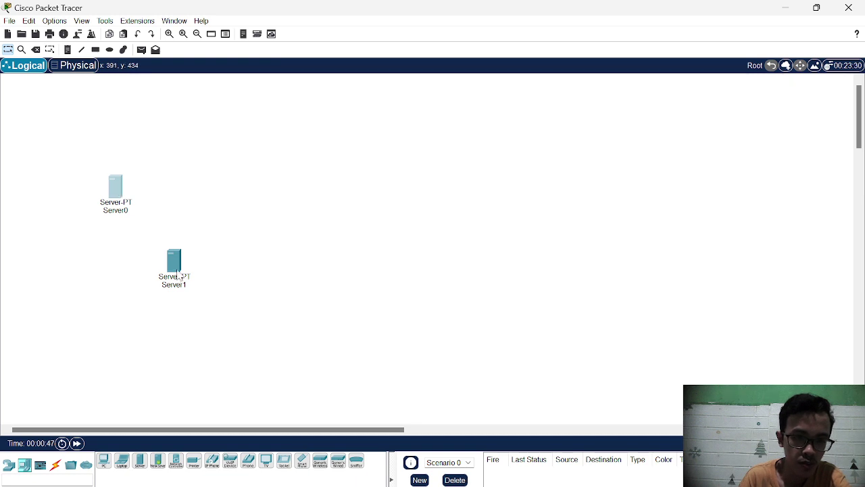
pyautogui.moveTo(177, 273); pyautogui.dragTo(113, 281)
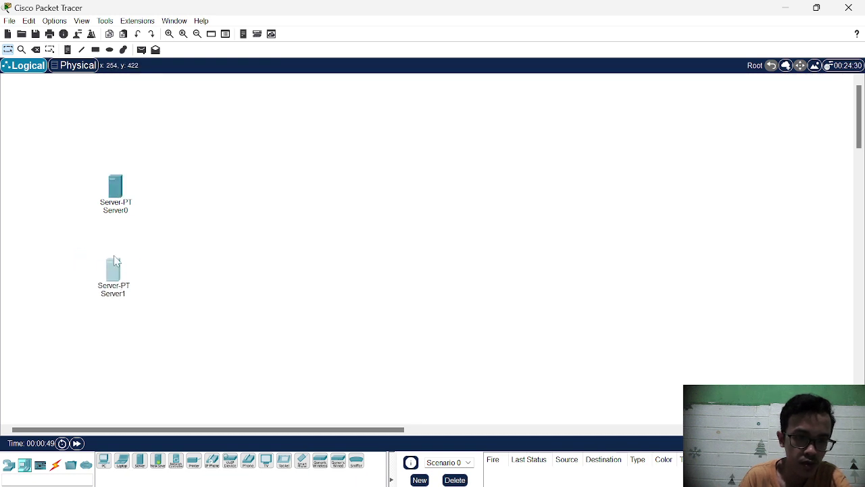
# Rename the upper server as Server DNS and the lower one as Server HTTP
pyautogui.click(117, 211)
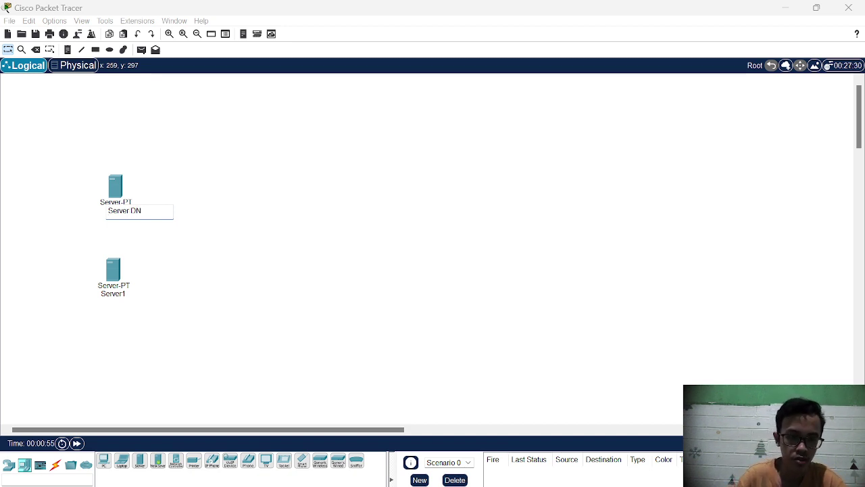
pyautogui.click(129, 383)
pyautogui.click(115, 302)
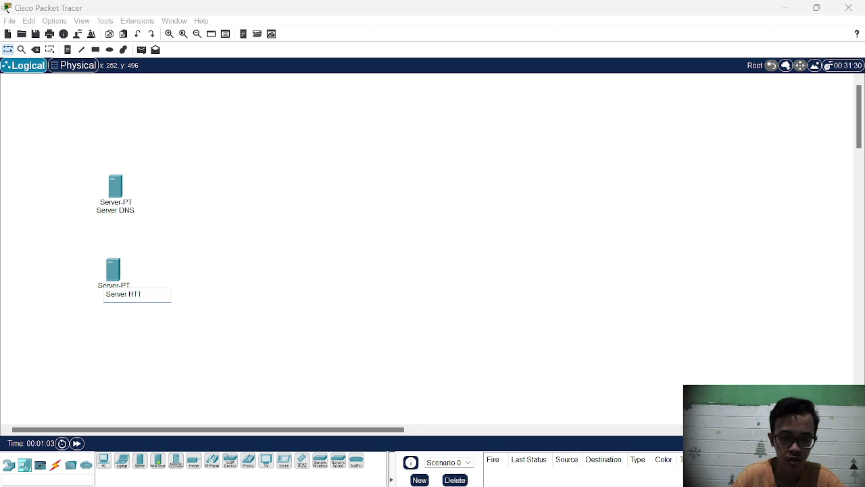
pyautogui.click(340, 243)
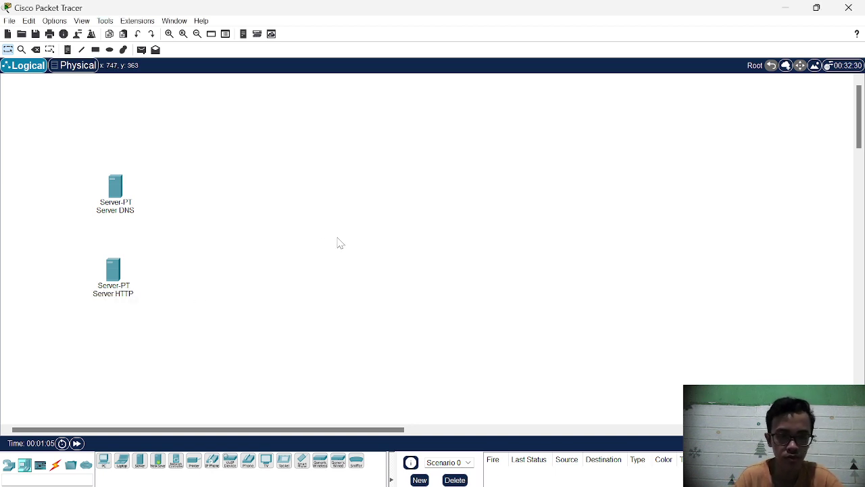
# Recheck the assignment in the browser and place four PCs, PC0 to PC3, in a column to the right of the servers
pyautogui.hotkey('alt', 'Tab')
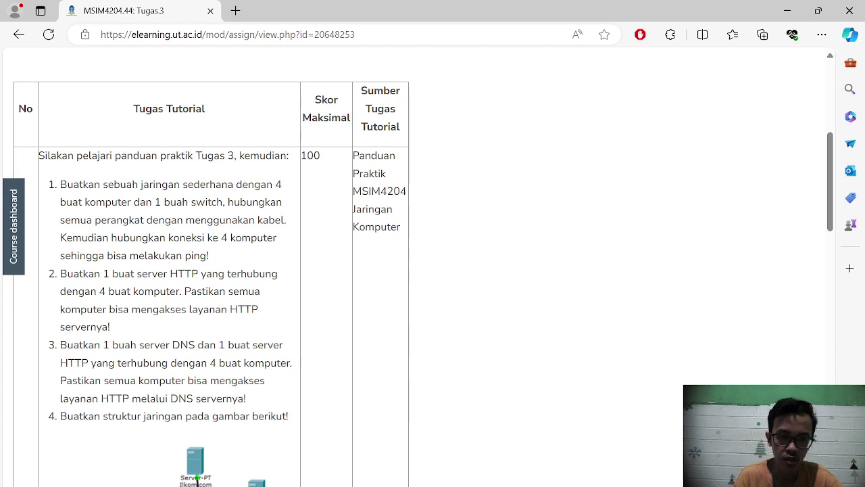
pyautogui.click(554, 419)
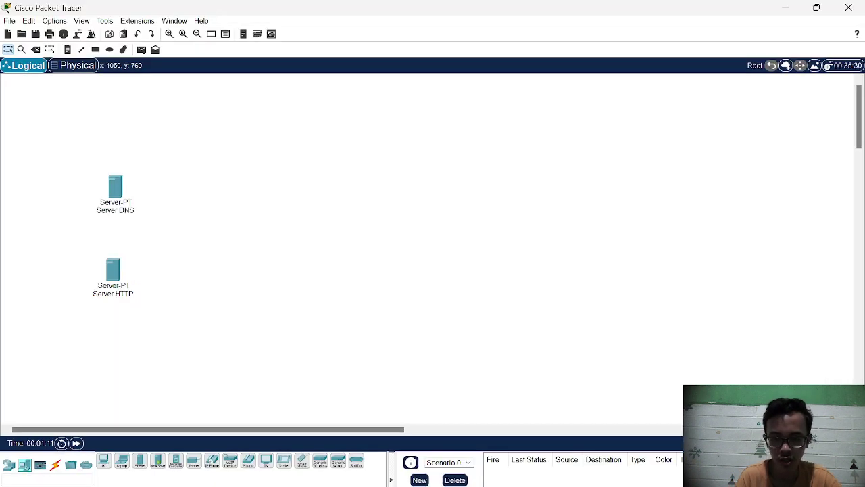
pyautogui.click(104, 463)
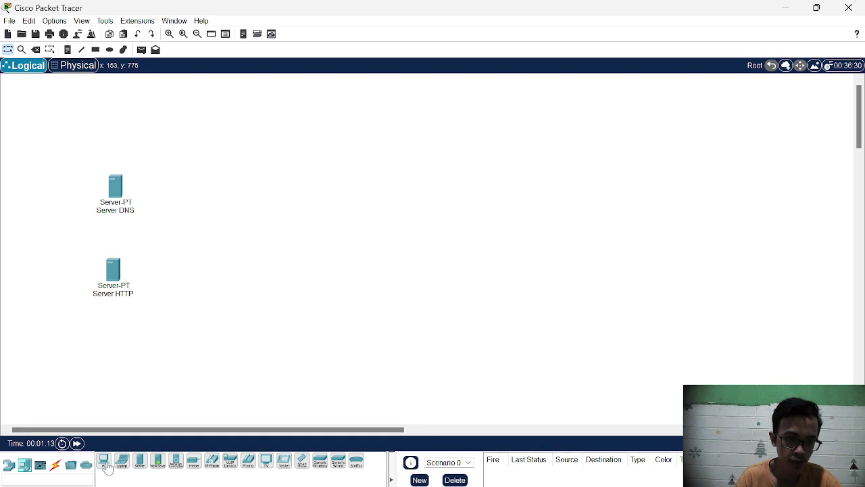
pyautogui.click(315, 137)
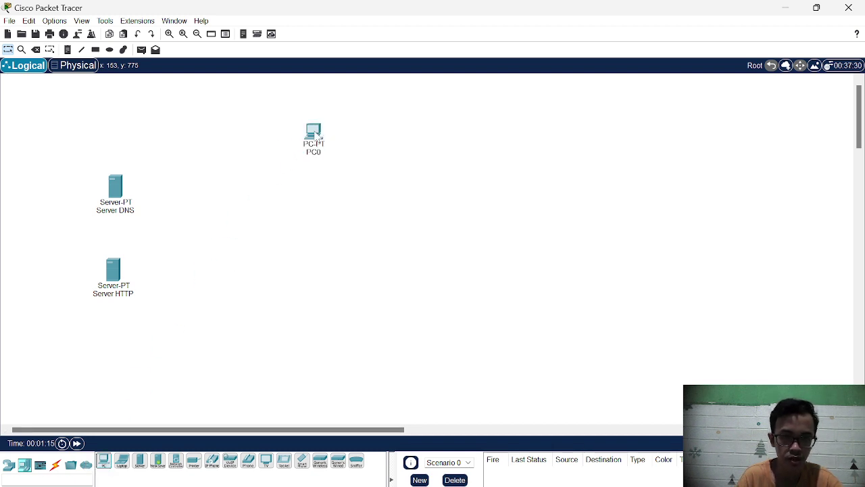
pyautogui.click(105, 462)
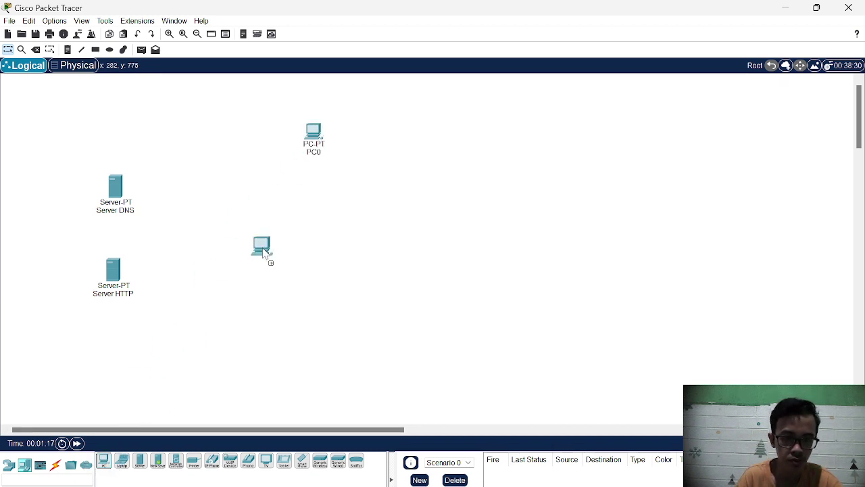
pyautogui.click(311, 191)
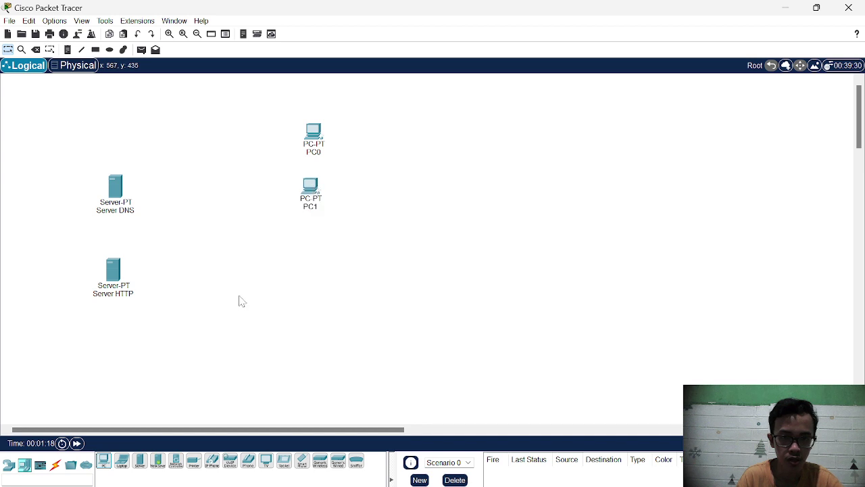
pyautogui.click(104, 464)
pyautogui.click(315, 254)
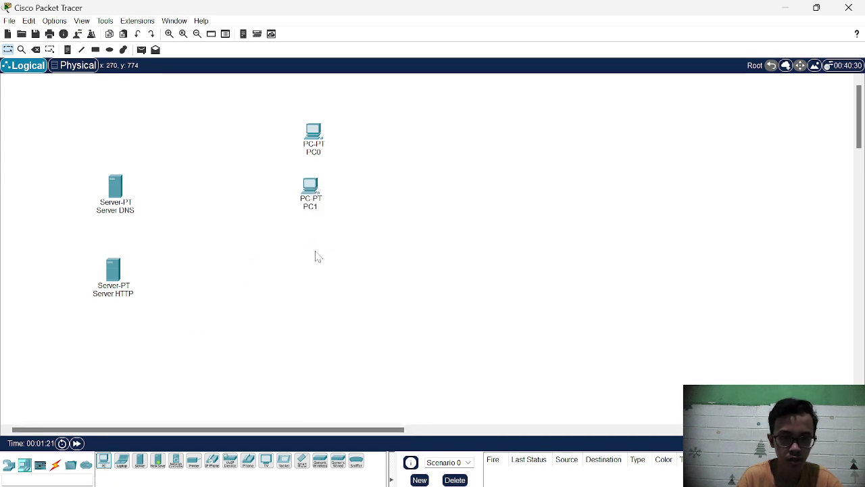
pyautogui.click(105, 462)
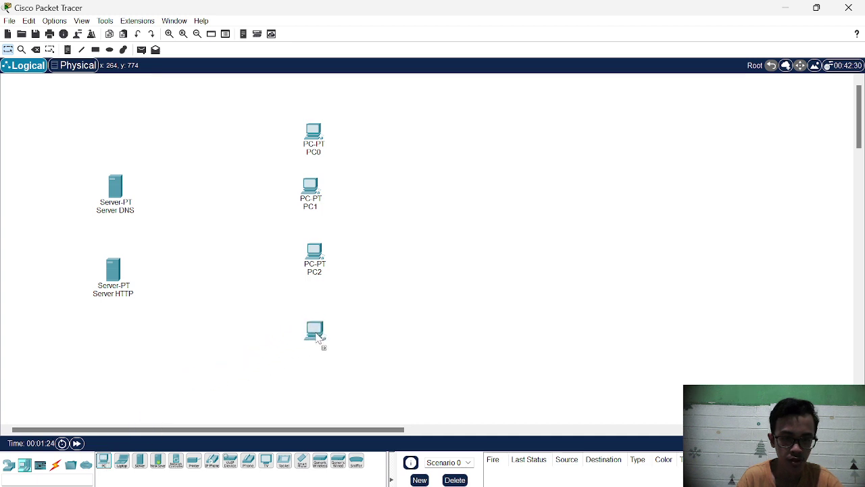
pyautogui.click(316, 332)
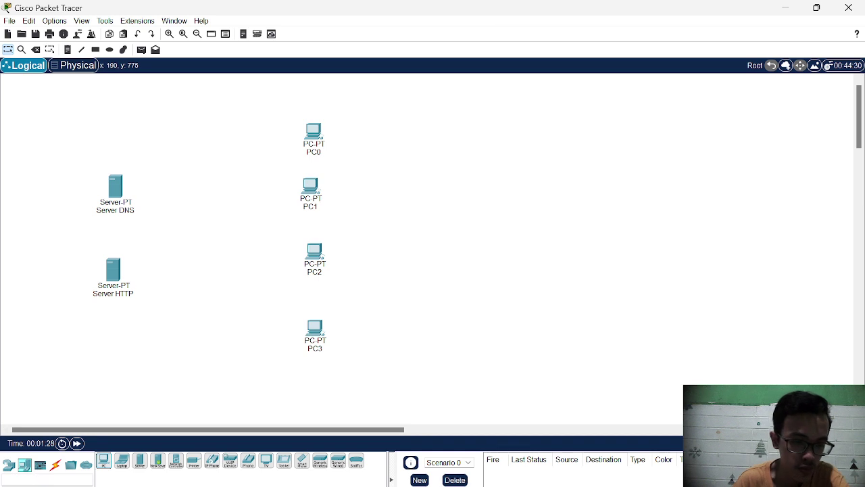
# Place a 2960-24TT switch between the two servers and the column of PCs
pyautogui.click(7, 465)
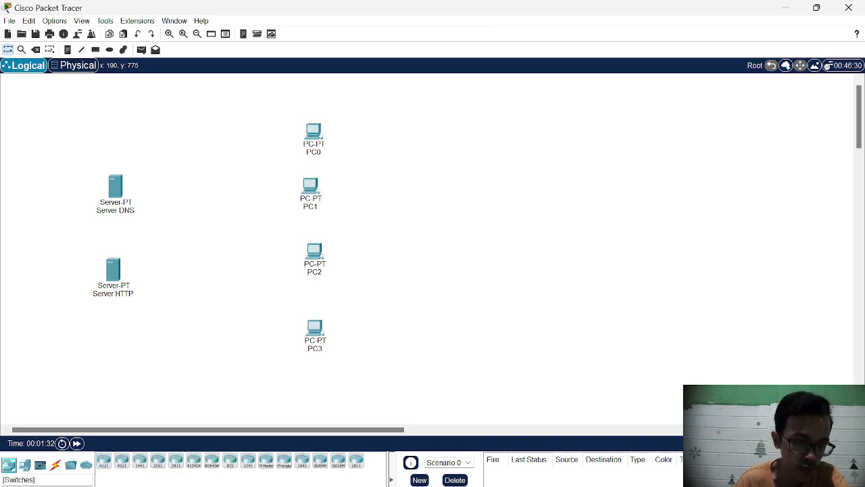
pyautogui.click(105, 461)
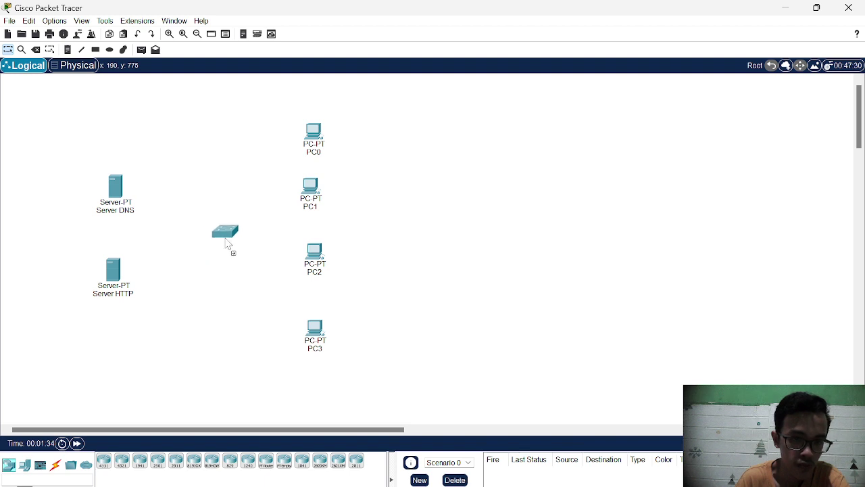
pyautogui.click(216, 247)
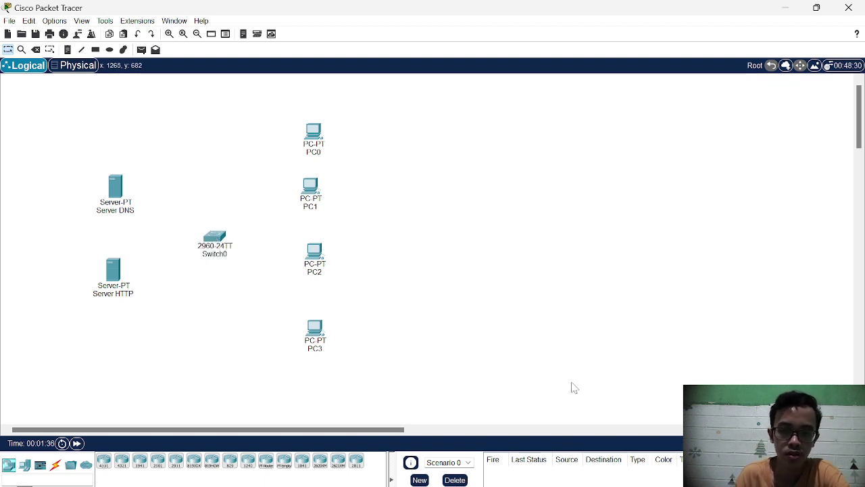
# Recheck the third task in the browser and connect PC0's FastEthernet0 to Switch0's FastEthernet0/1 with a copper straight-through cable
pyautogui.moveTo(498, 486)
pyautogui.click(498, 443)
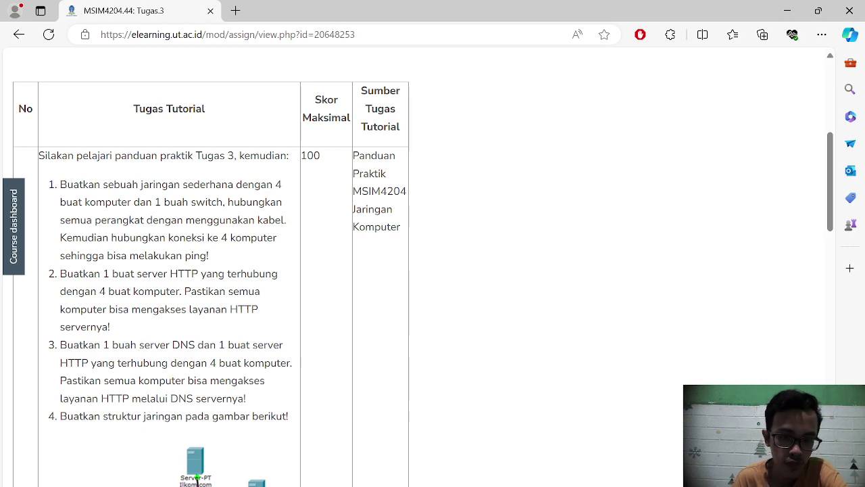
pyautogui.hotkey('alt', 'Tab')
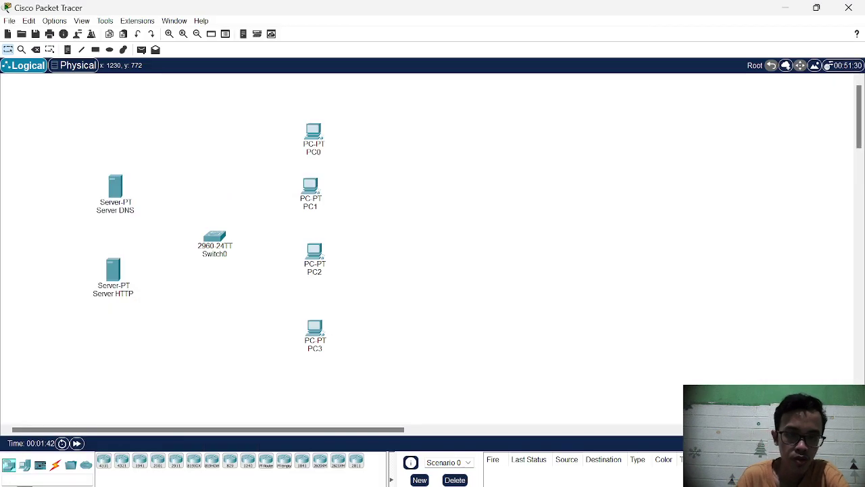
pyautogui.hotkey('alt', 'Tab')
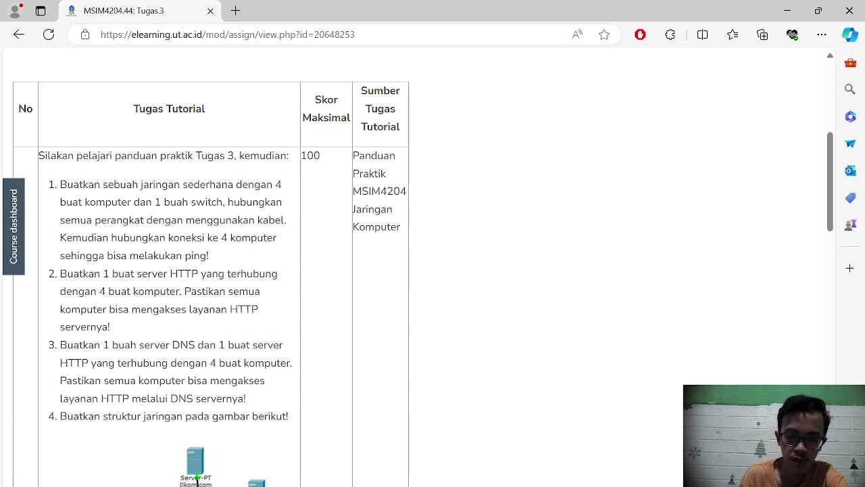
pyautogui.hotkey('alt', 'Tab')
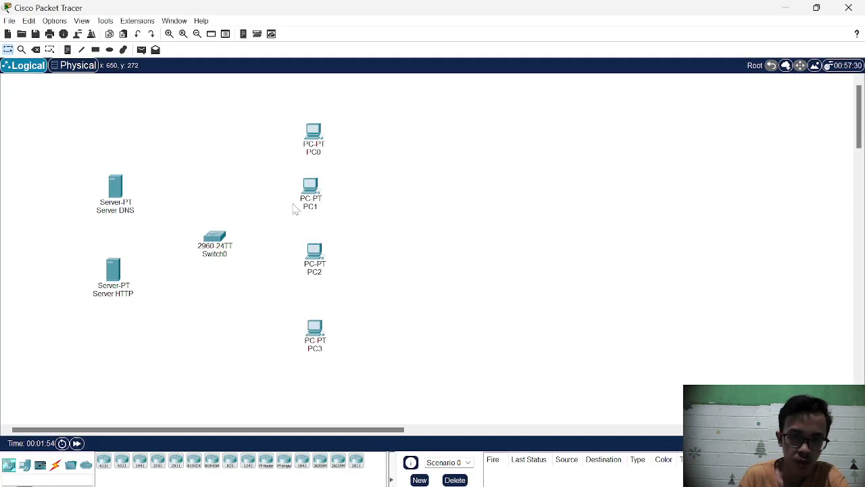
pyautogui.click(55, 467)
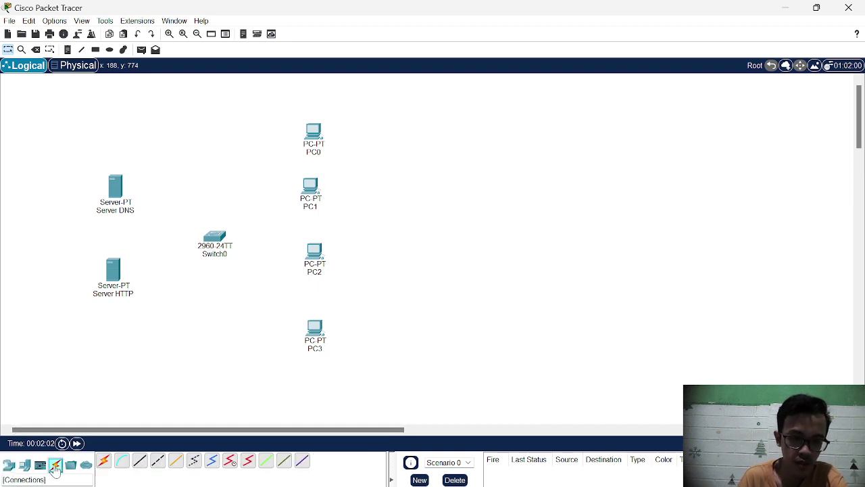
pyautogui.click(142, 462)
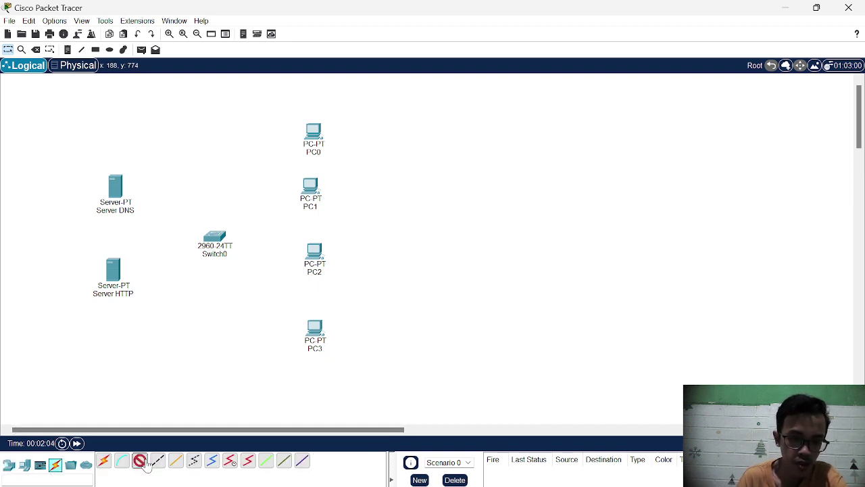
pyautogui.click(314, 131)
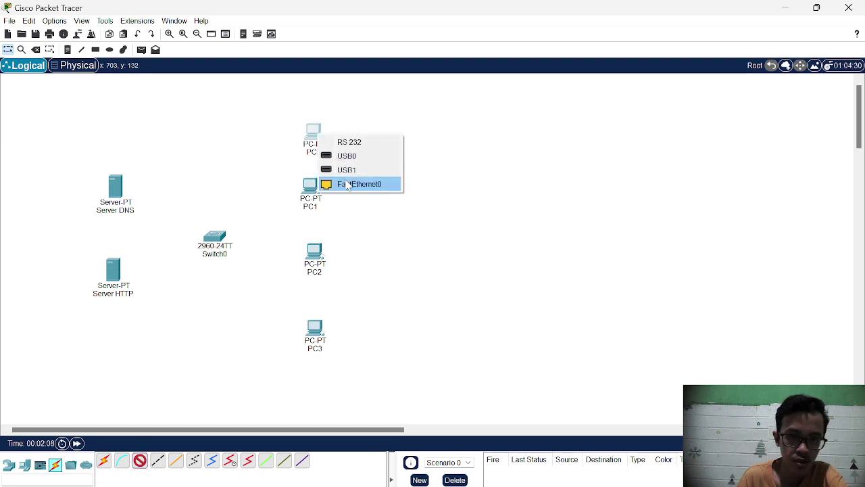
pyautogui.click(348, 184)
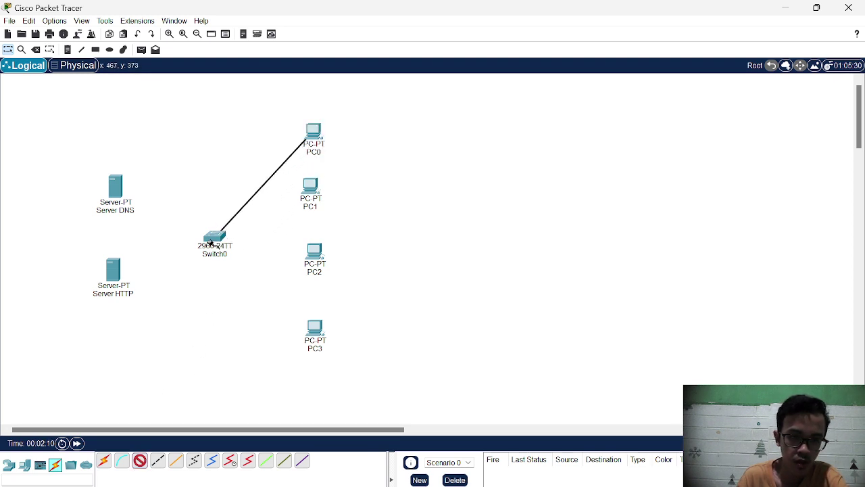
pyautogui.click(212, 240)
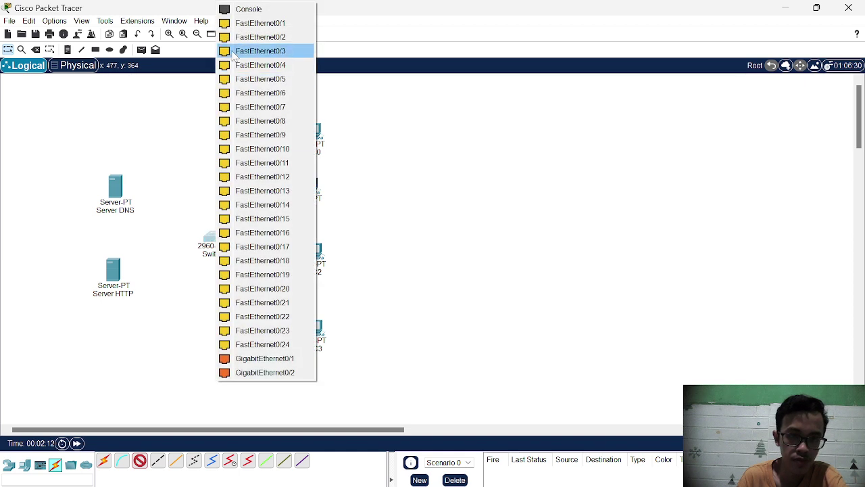
pyautogui.click(265, 25)
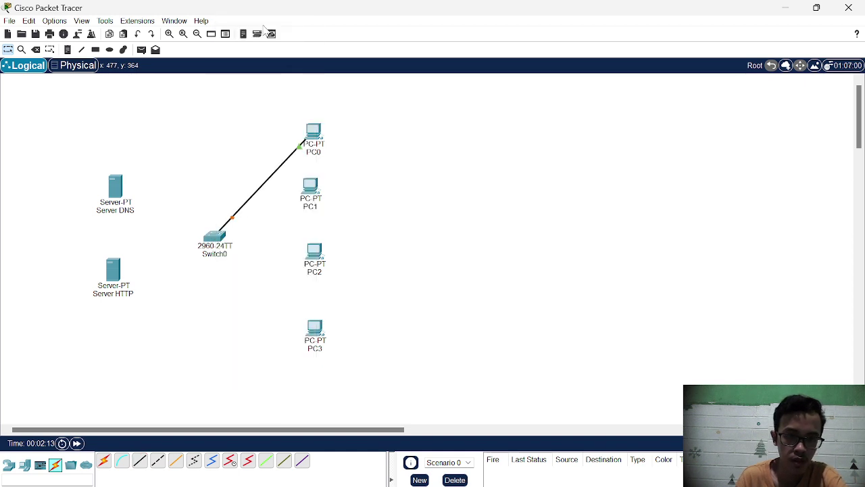
# Connect PC1's FastEthernet0 to FastEthernet0/2 on Switch0 with a copper straight-through cable
pyautogui.click(139, 462)
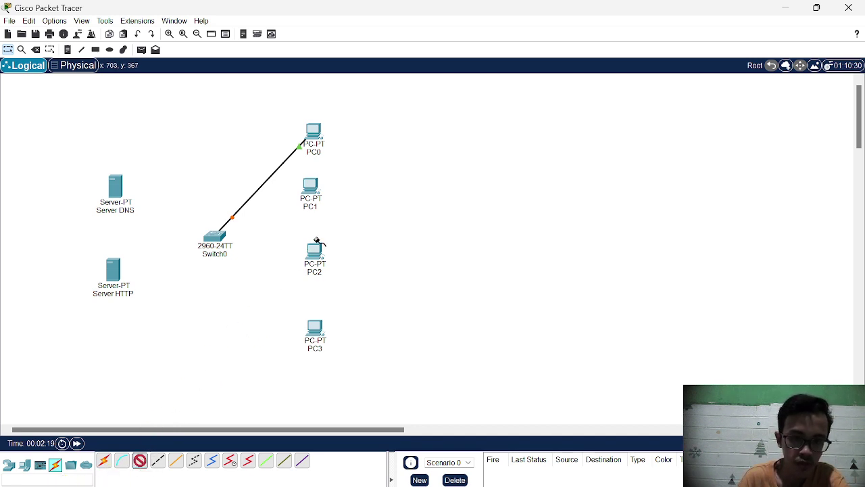
pyautogui.click(309, 195)
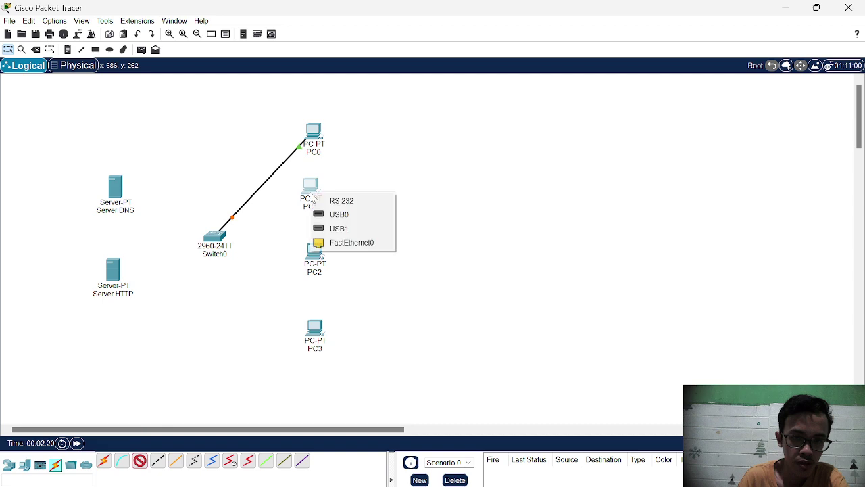
pyautogui.click(336, 244)
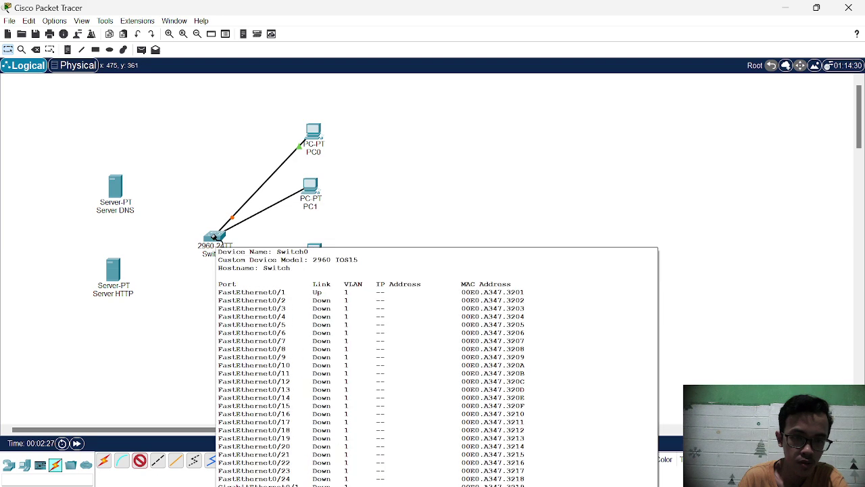
pyautogui.click(214, 236)
pyautogui.click(259, 23)
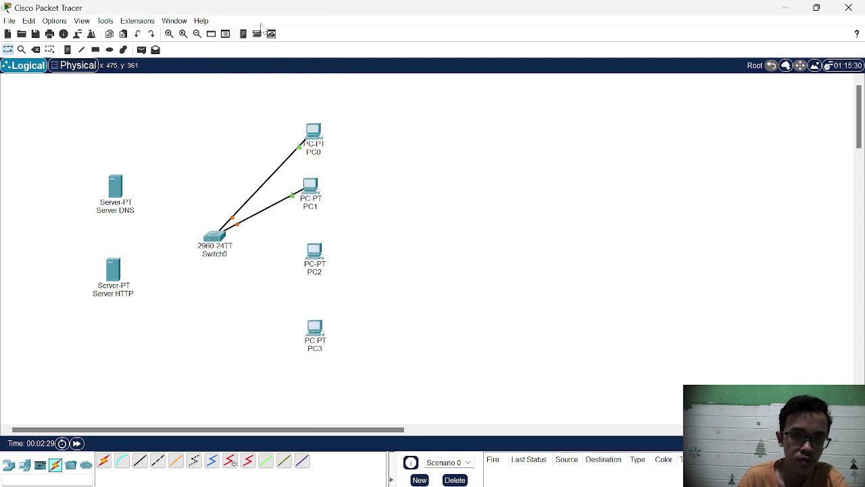
# Connect PC2's FastEthernet0 to FastEthernet0/3 on Switch0 with a copper straight-through cable
pyautogui.click(141, 460)
pyautogui.click(315, 251)
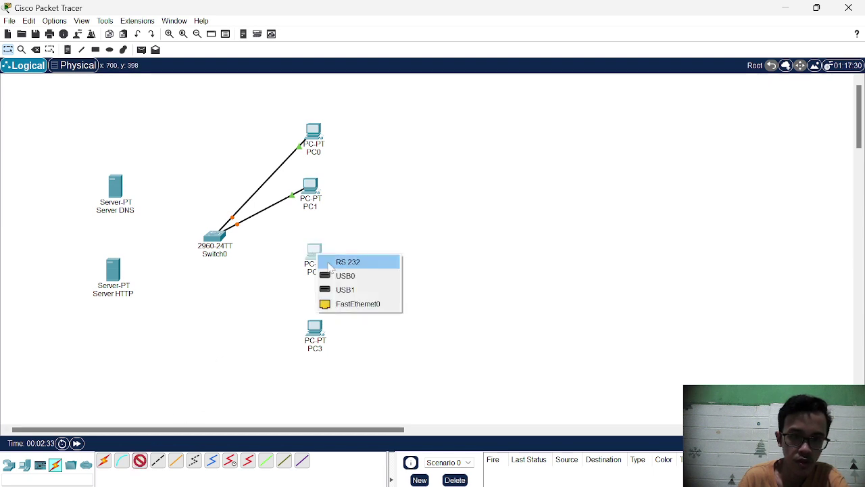
pyautogui.click(348, 305)
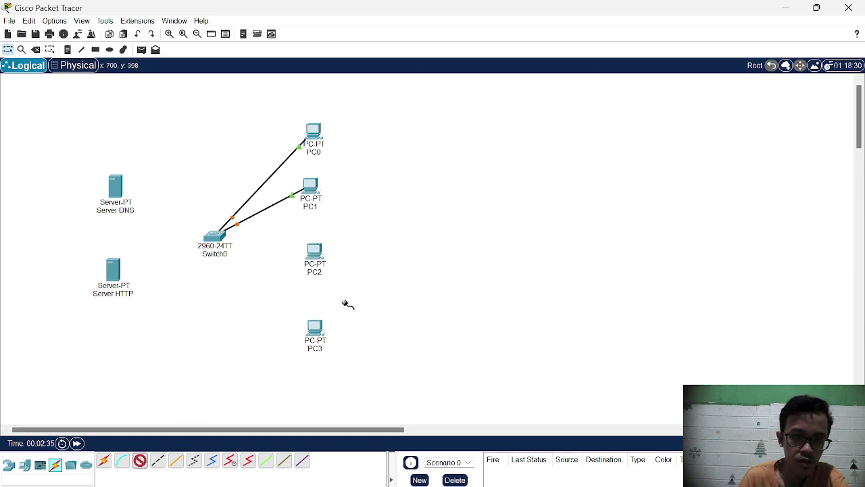
pyautogui.click(217, 236)
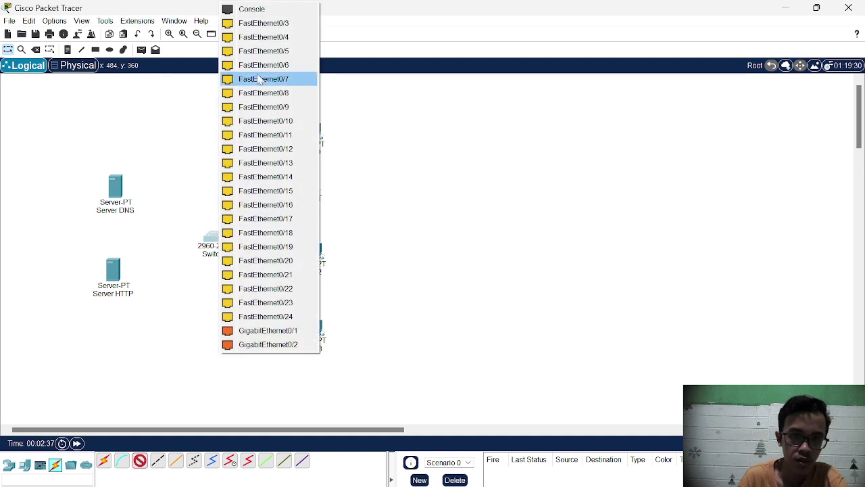
pyautogui.click(274, 23)
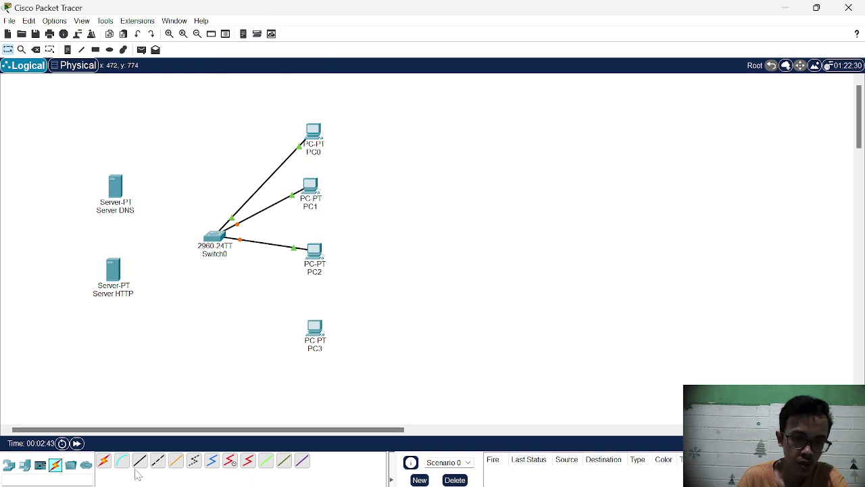
# Connect PC3's FastEthernet0 to FastEthernet0/4 on Switch0 with a copper straight-through cable
pyautogui.click(139, 461)
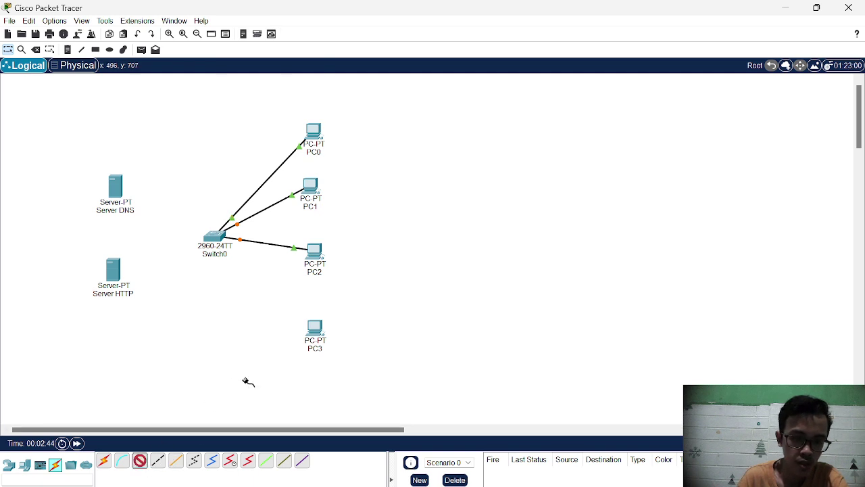
pyautogui.click(318, 326)
pyautogui.click(338, 380)
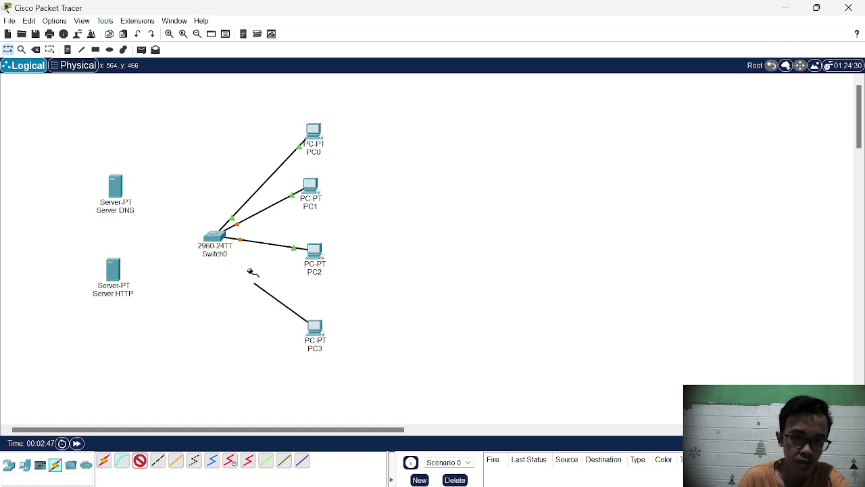
pyautogui.click(221, 235)
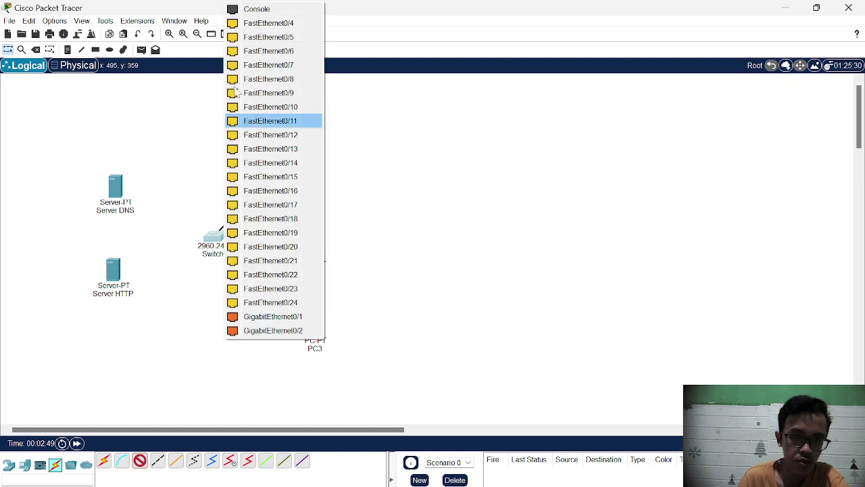
pyautogui.click(261, 24)
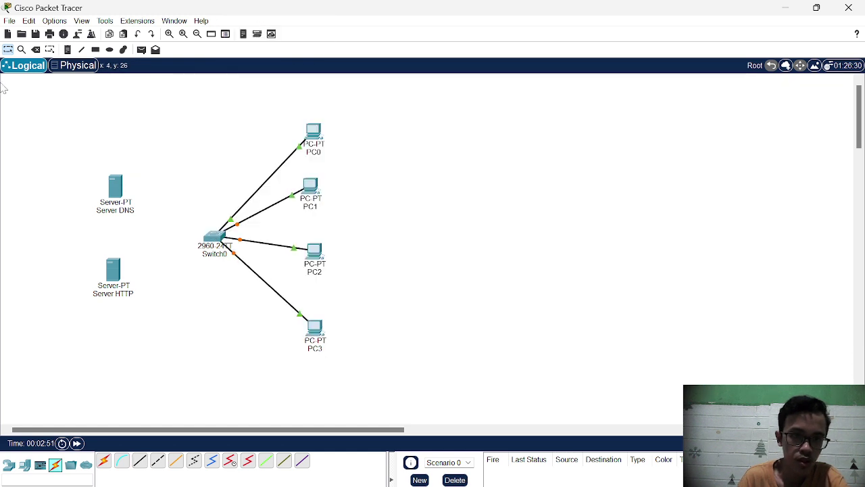
# Save the network in the saves folder under the file name "praktik simulasi jaringan 3"
pyautogui.click(11, 22)
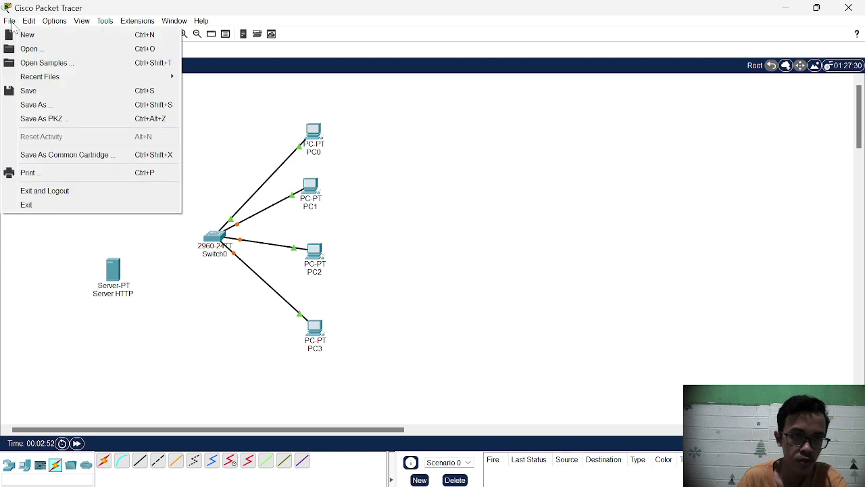
pyautogui.click(57, 94)
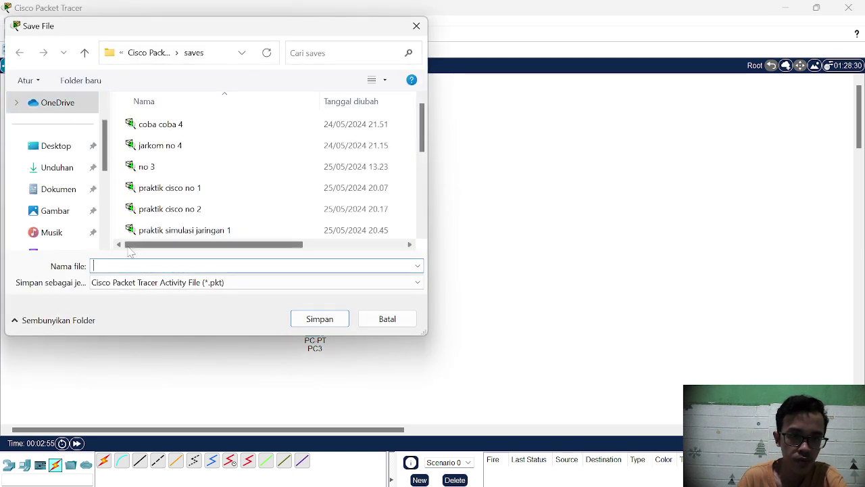
pyautogui.click(189, 229)
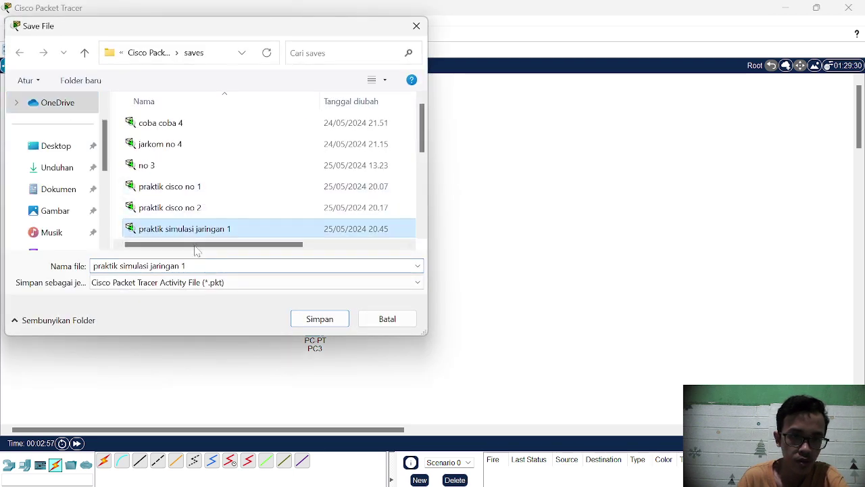
pyautogui.press('Tab')
pyautogui.press('End')
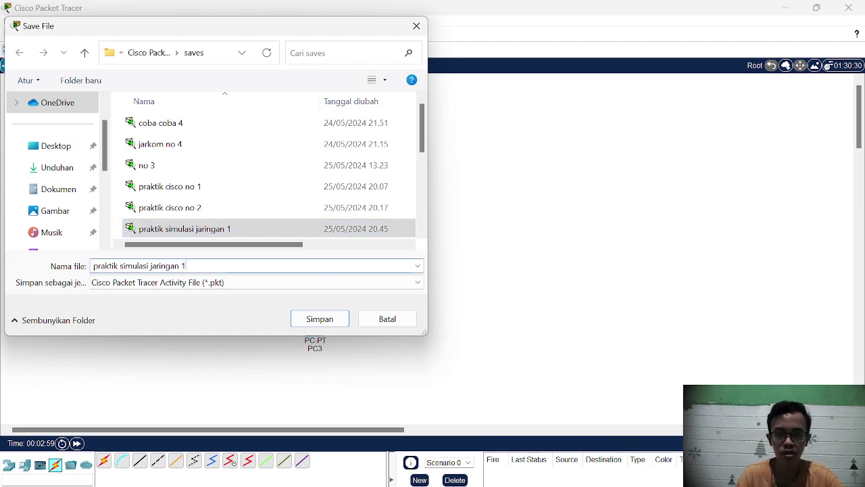
pyautogui.press('BackSpace')
pyautogui.write('3')
pyautogui.press('Return')
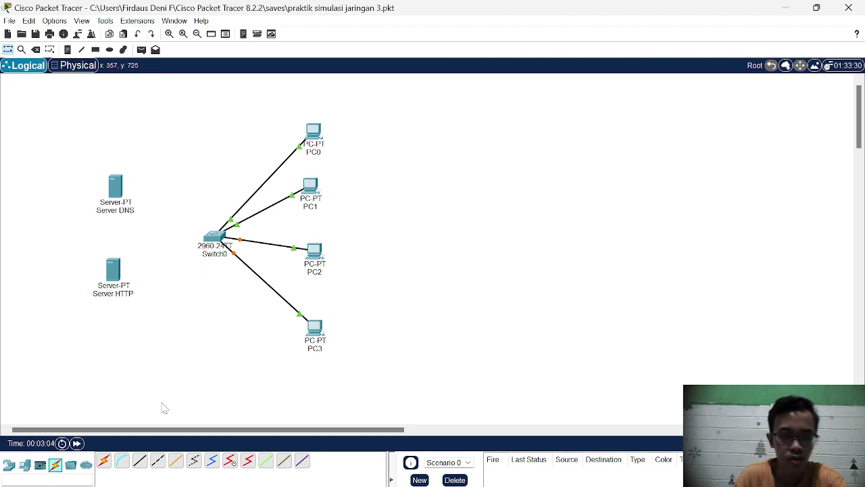
# Connect Server DNS's FastEthernet0 to FastEthernet0/5 on Switch0 with a copper straight-through cable
pyautogui.click(139, 462)
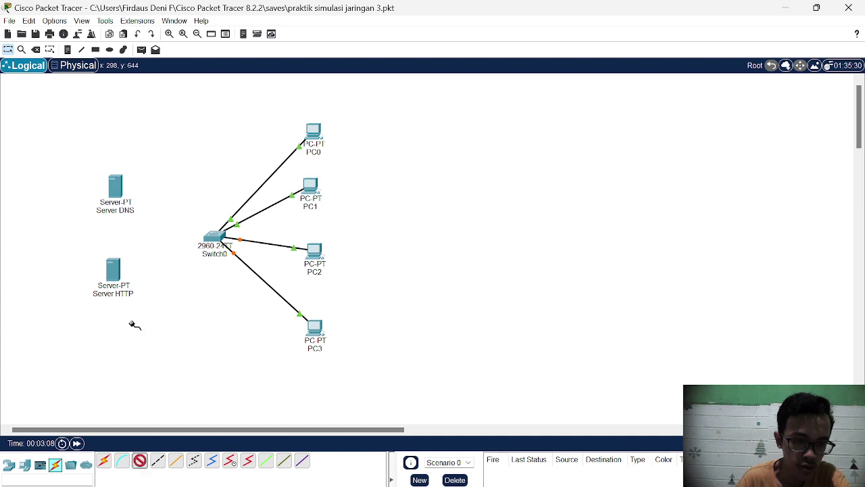
pyautogui.click(119, 191)
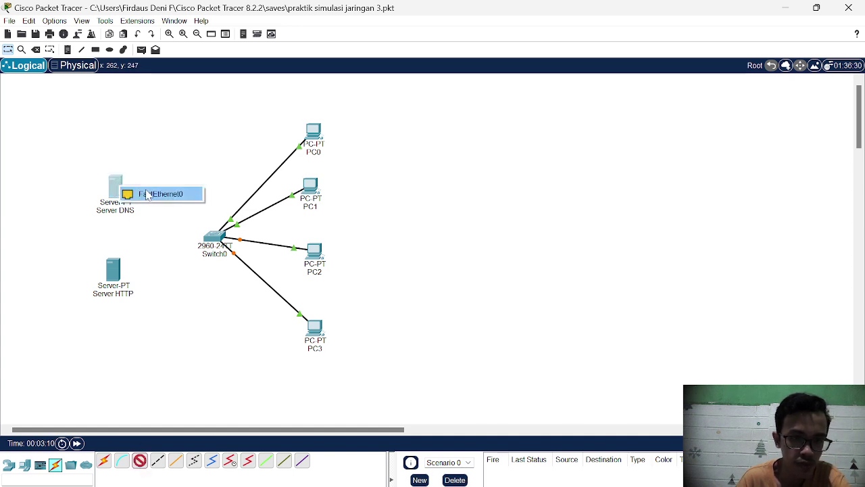
pyautogui.click(143, 192)
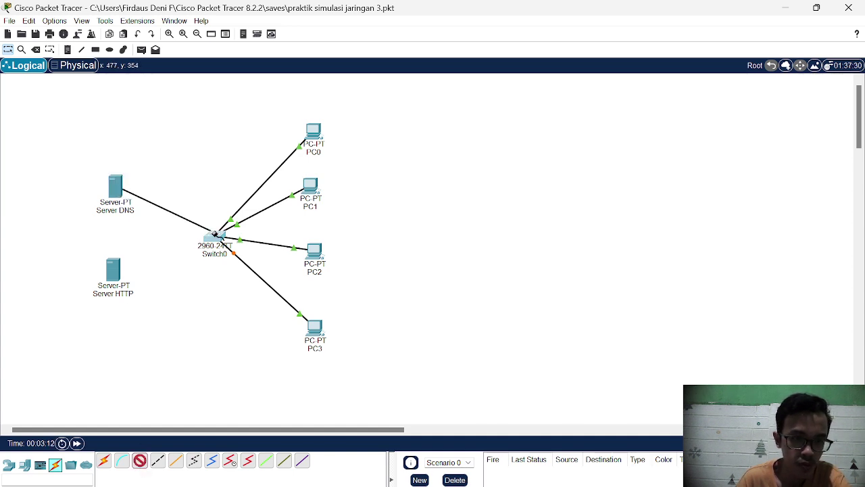
pyautogui.click(212, 235)
pyautogui.click(277, 25)
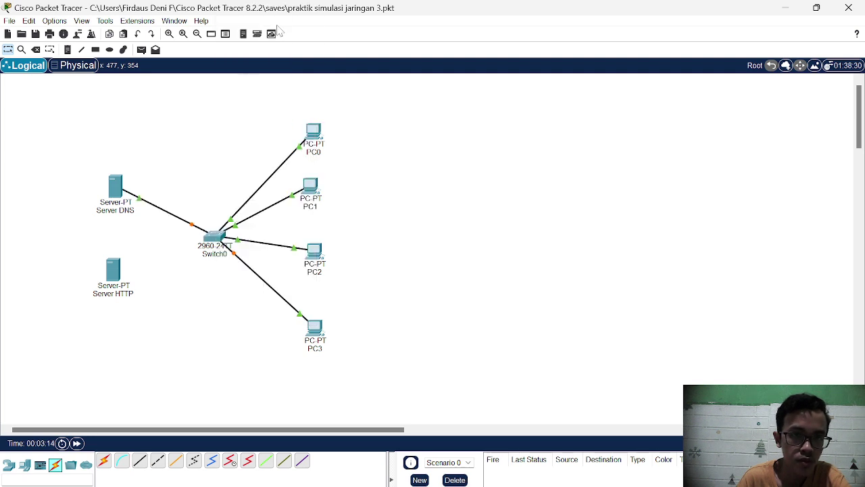
# Connect Server HTTP's FastEthernet0 to FastEthernet0/6 on Switch0 with a copper straight-through cable
pyautogui.click(138, 463)
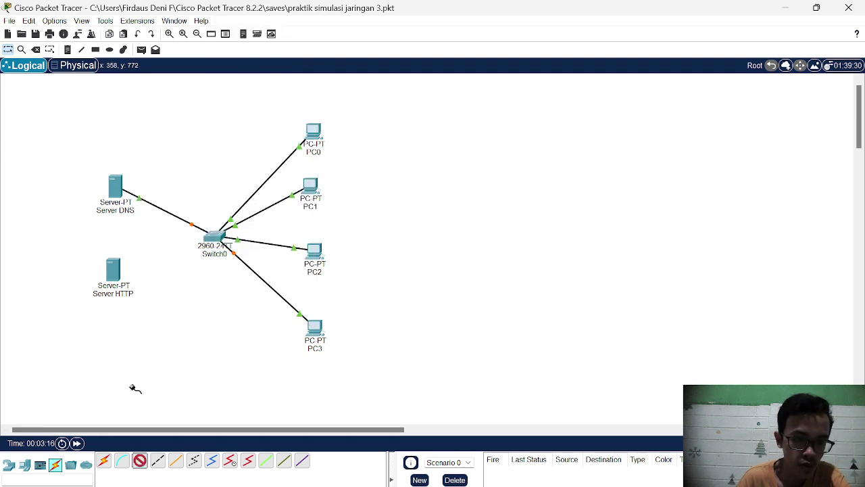
pyautogui.click(119, 279)
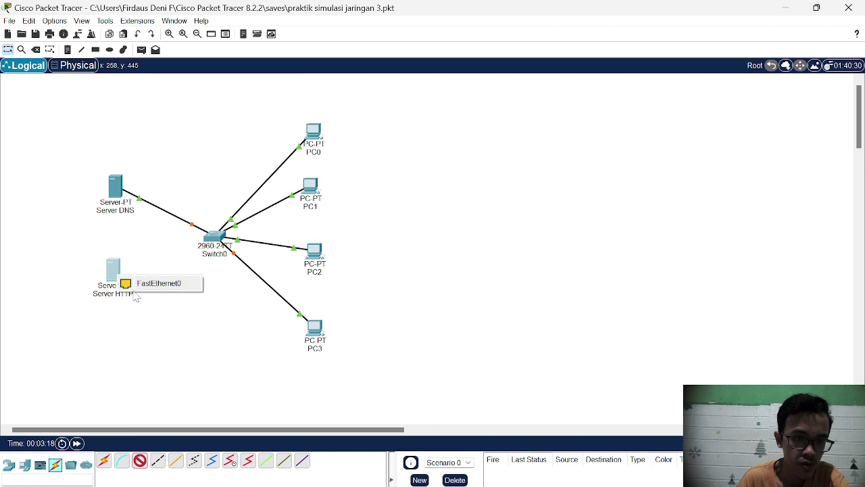
pyautogui.click(140, 285)
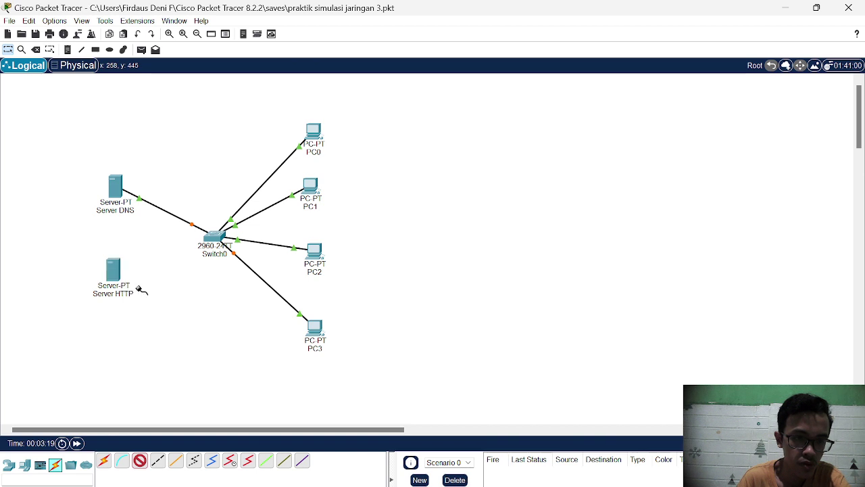
pyautogui.click(214, 235)
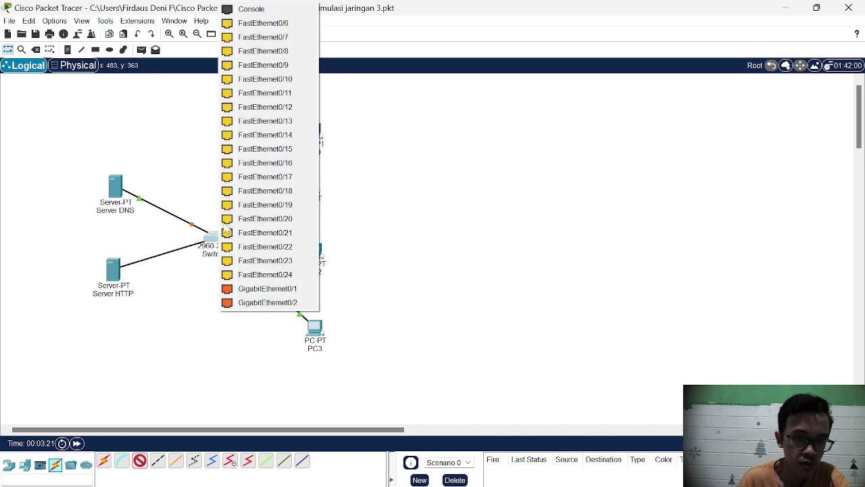
pyautogui.click(290, 27)
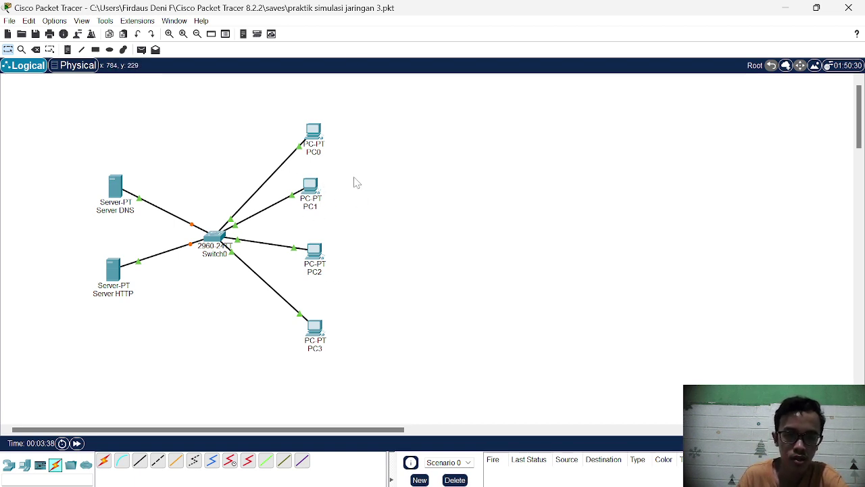
# Give PC0 the static IPv4 address 192.168.10.1 in its IP configuration, and close the device window
pyautogui.click(313, 133)
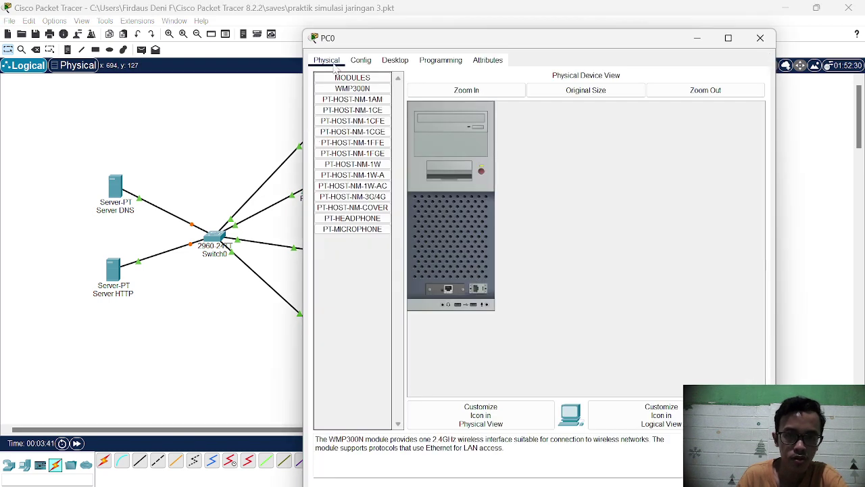
pyautogui.click(395, 60)
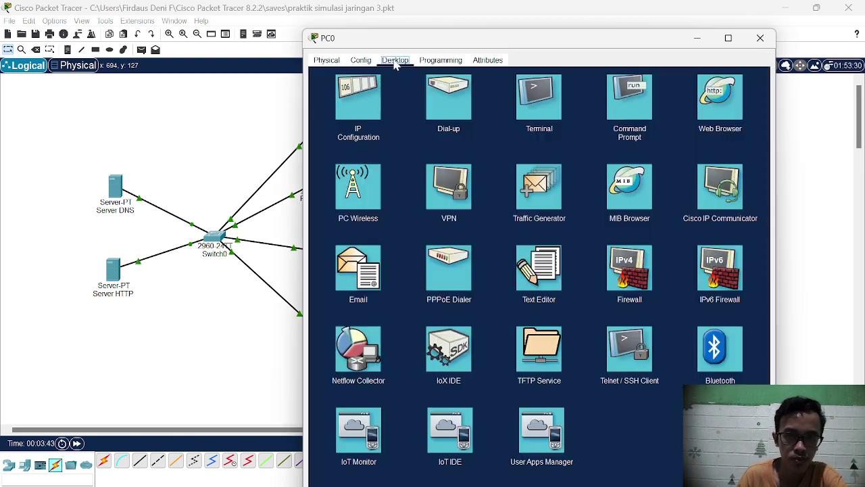
pyautogui.click(360, 100)
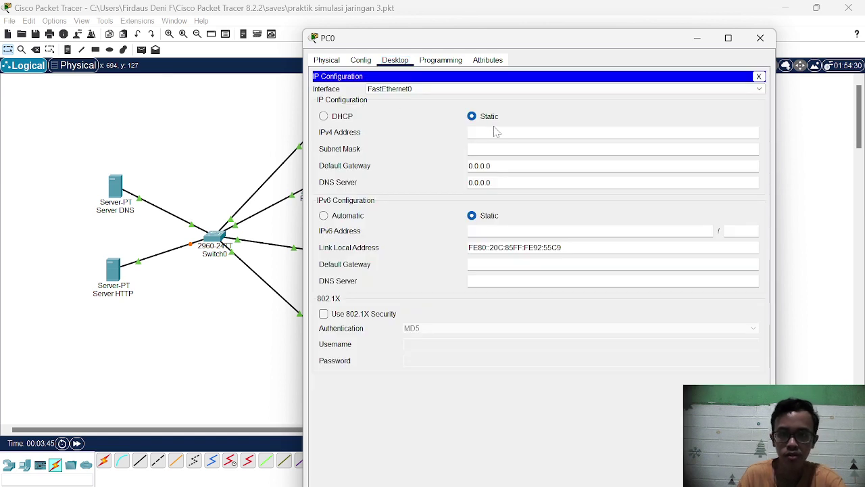
pyautogui.write('1')
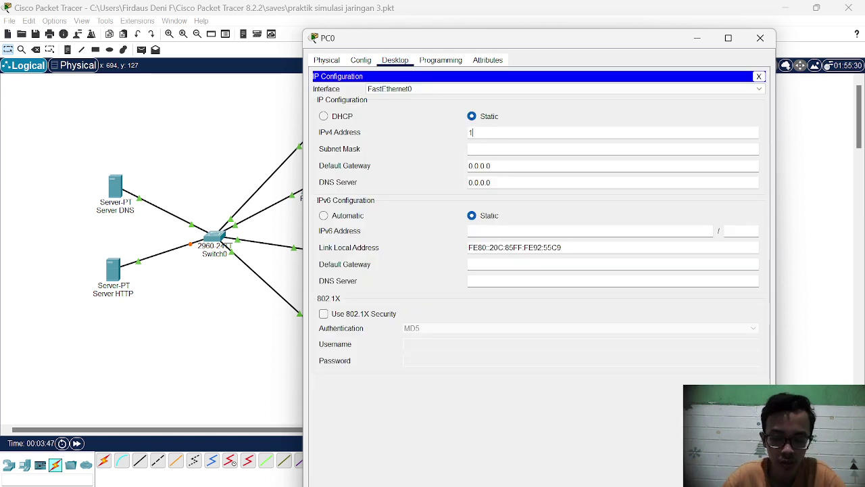
pyautogui.write('92.1')
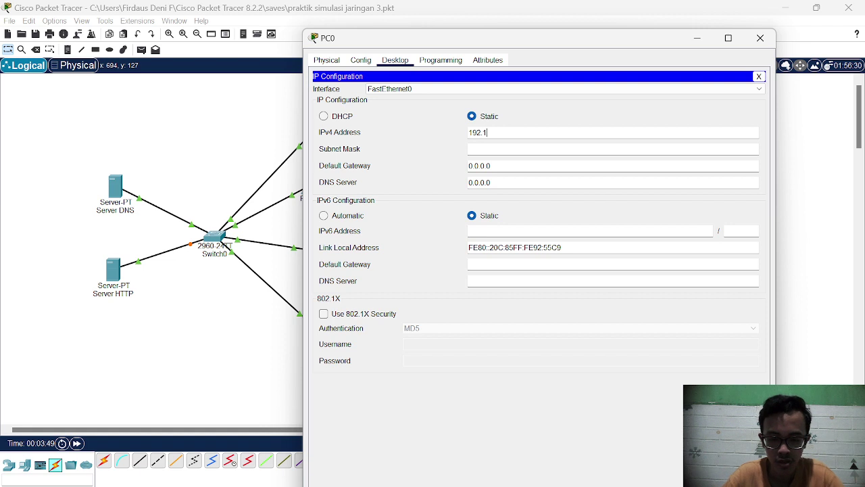
pyautogui.write('68.10.1')
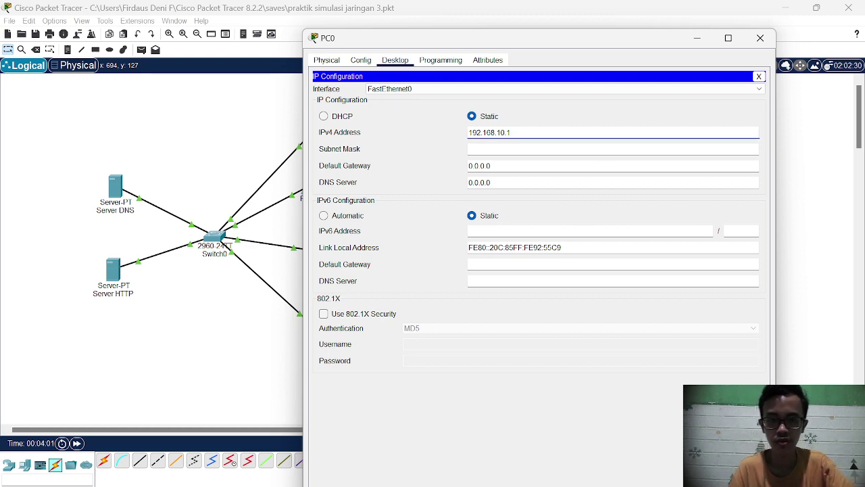
pyautogui.click(585, 230)
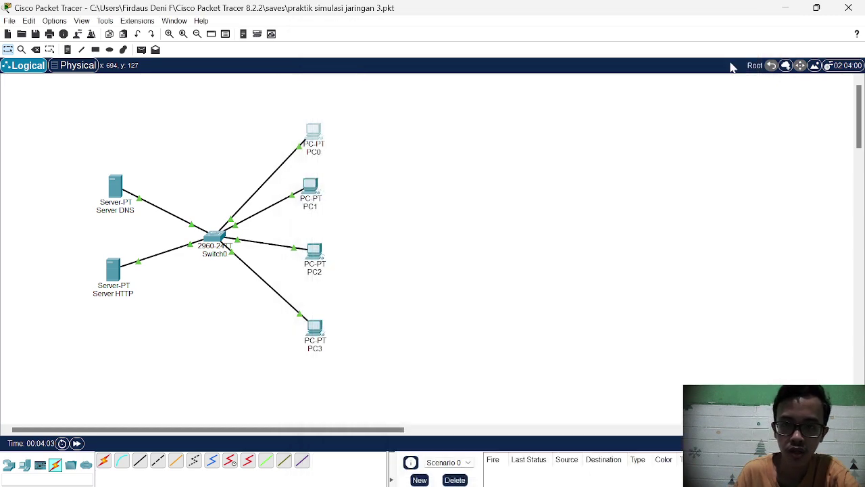
pyautogui.click(760, 38)
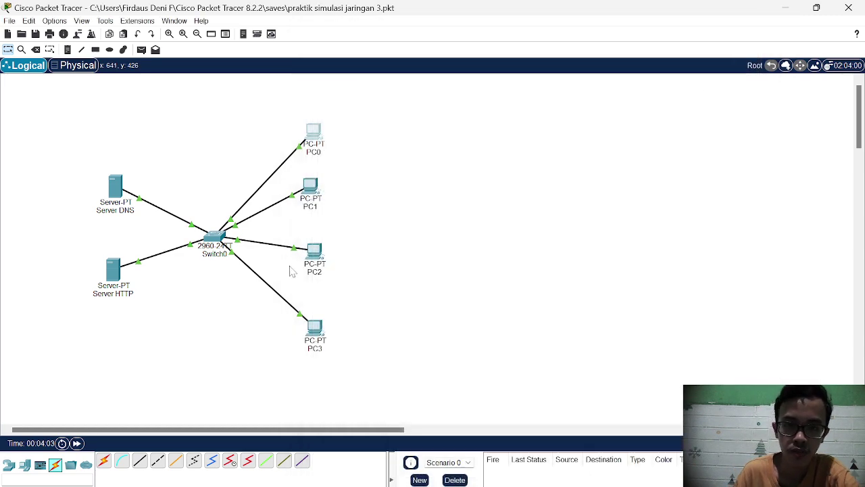
# Open the IP configuration of PC1
pyautogui.click(312, 190)
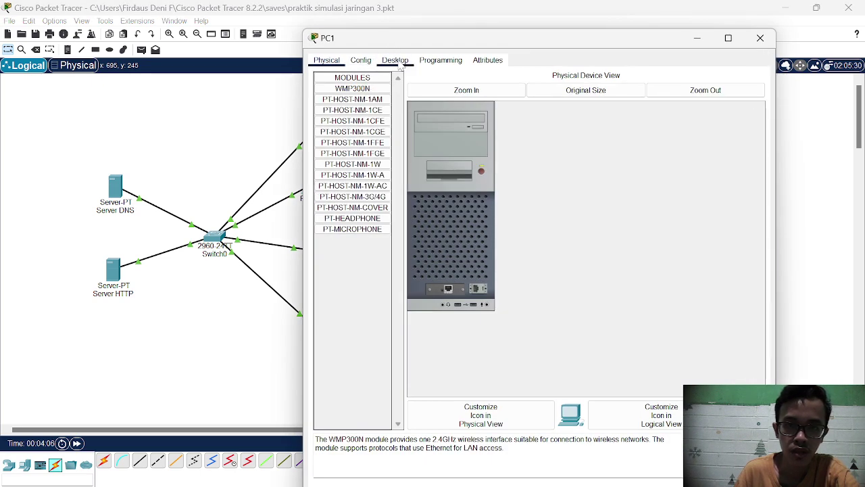
pyautogui.click(394, 60)
pyautogui.click(351, 111)
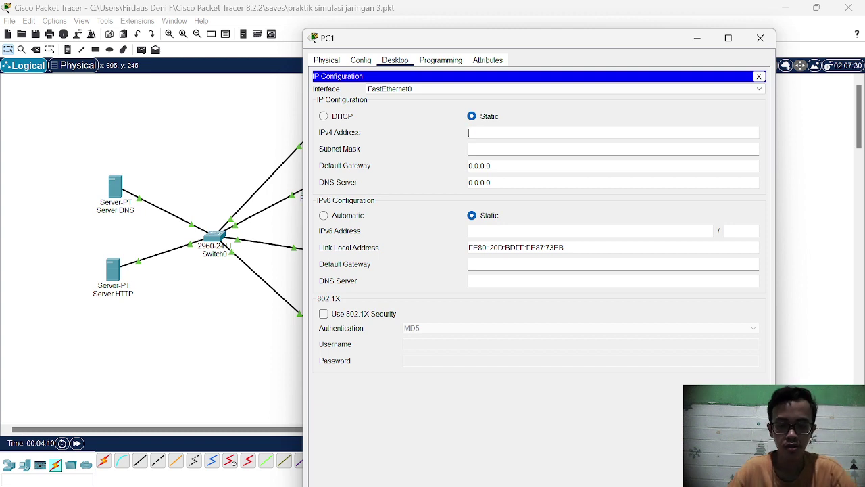
pyautogui.write('192.168')
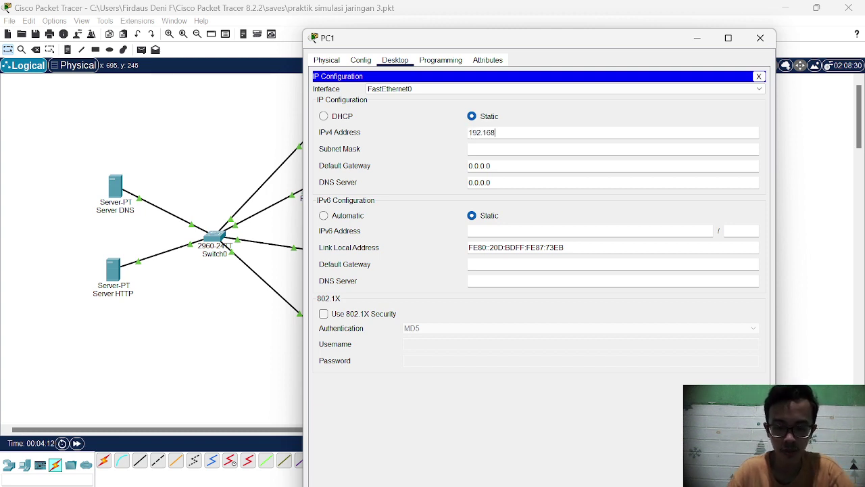
pyautogui.write('.10.1')
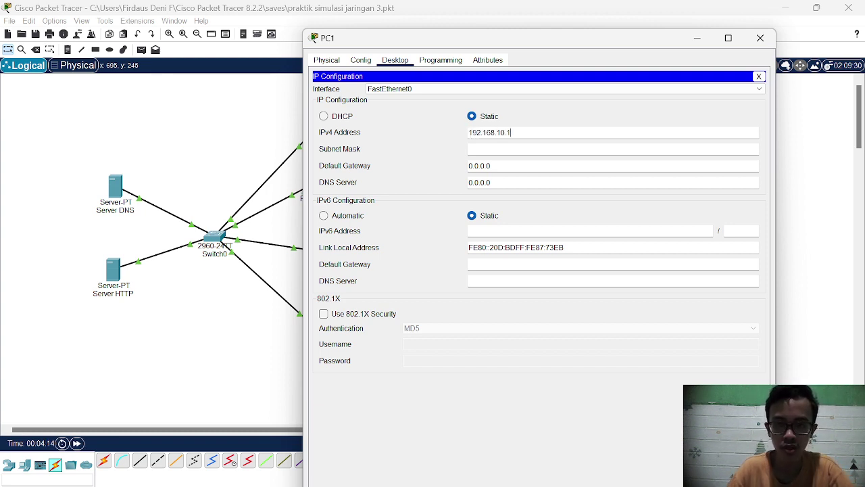
pyautogui.press('Return')
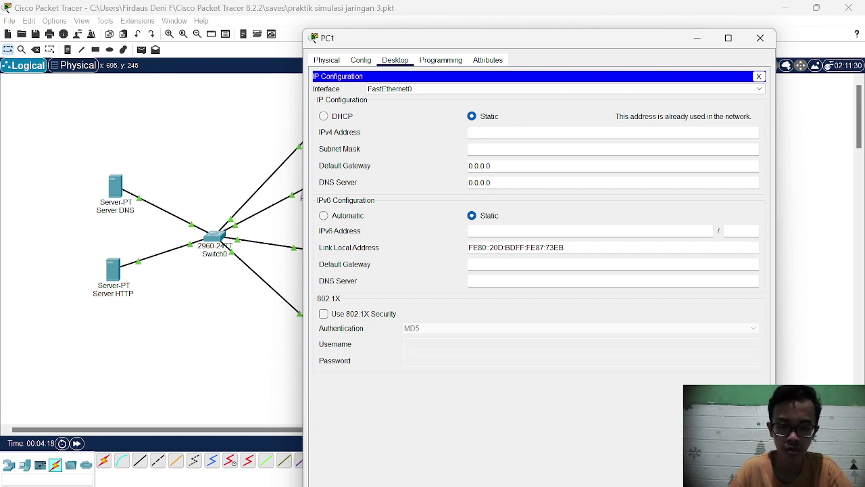
# Give PC1 the static IPv4 address 192.168.10.2 with subnet mask 255.255.255.0, and close the device window
pyautogui.write('192.168')
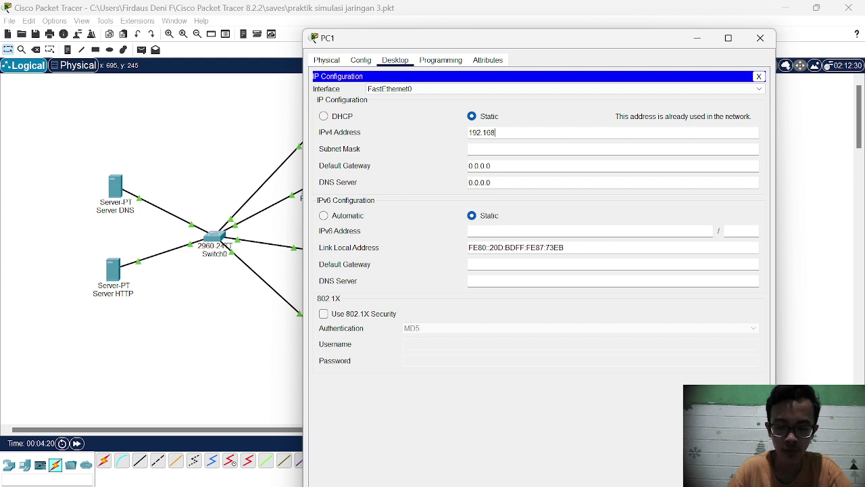
pyautogui.write('.10.2')
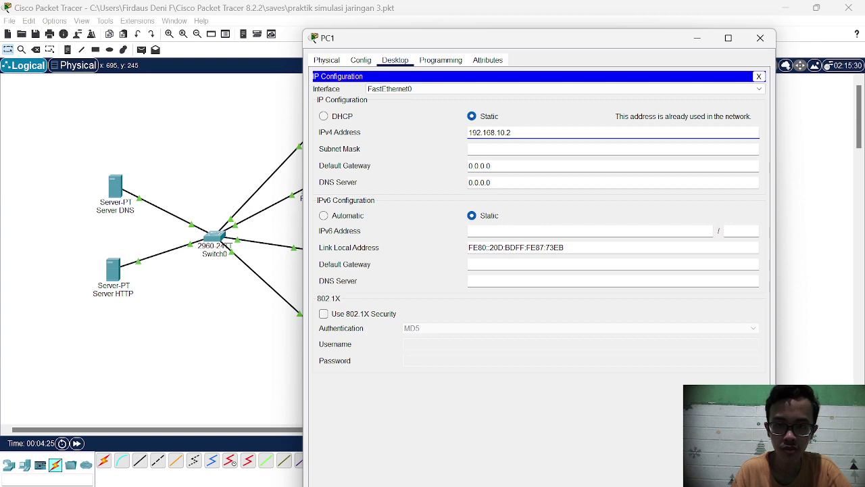
pyautogui.click(491, 165)
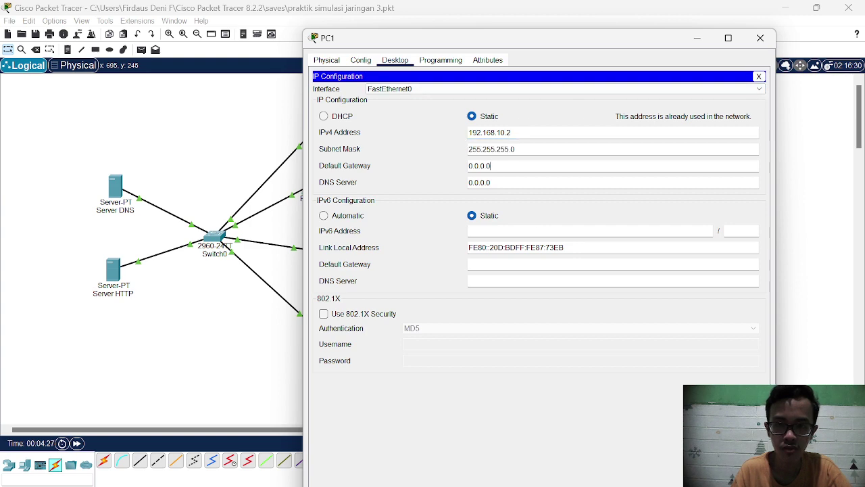
pyautogui.click(761, 37)
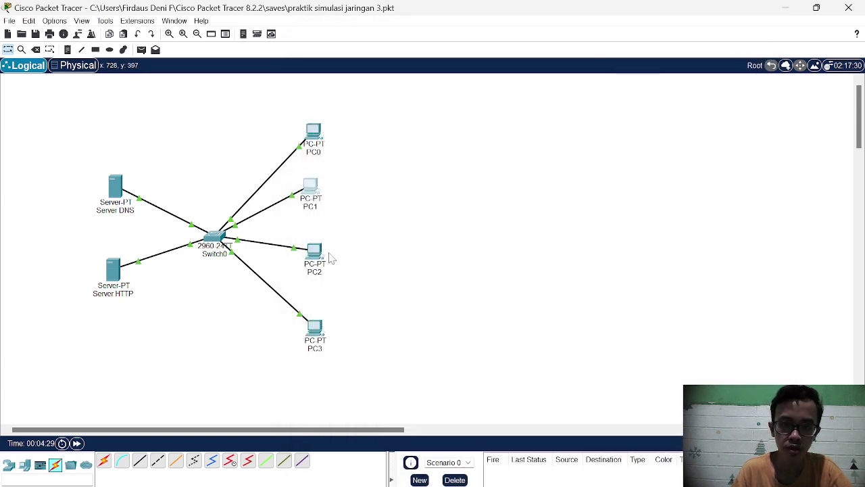
# Give PC2 the static IPv4 address 192.168.10.3 with subnet mask 255.255.255.0, and close the device window
pyautogui.click(315, 254)
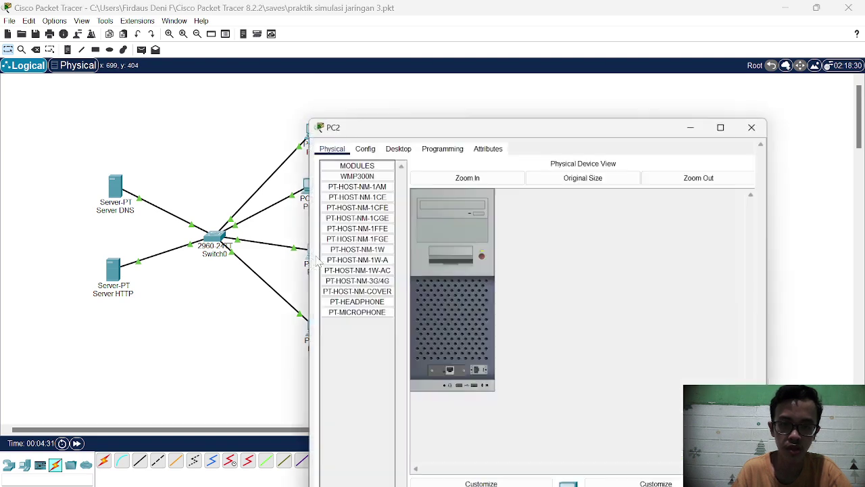
pyautogui.click(396, 60)
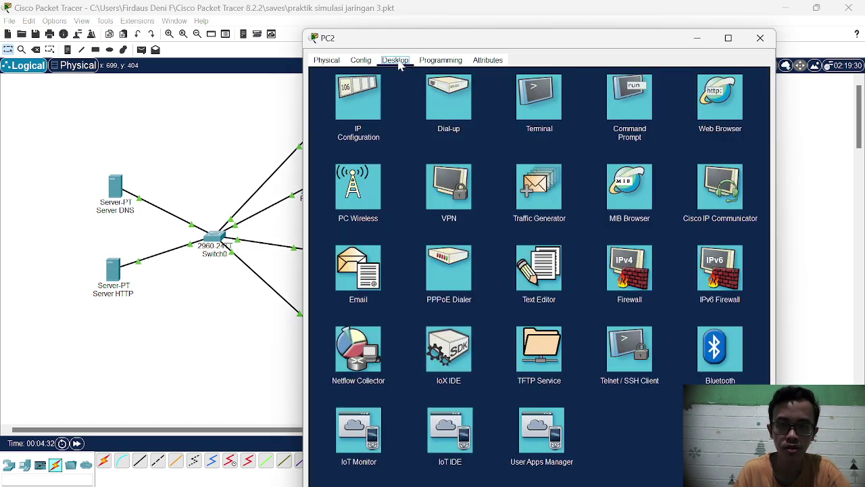
pyautogui.click(359, 108)
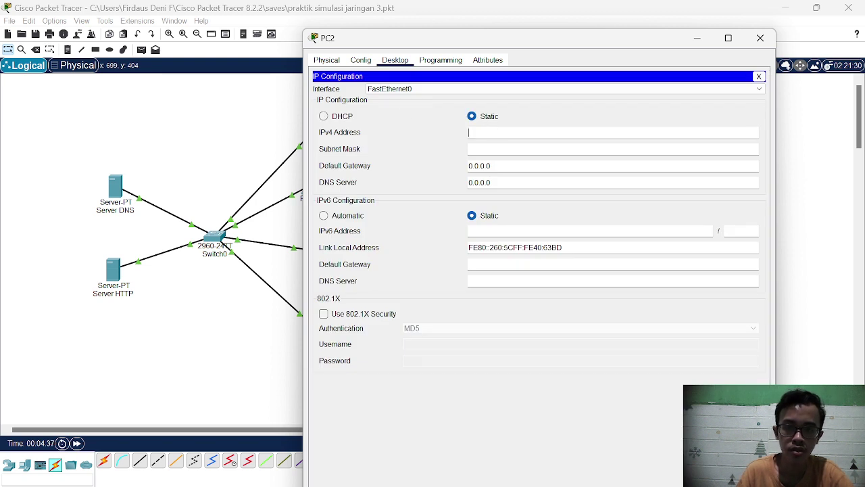
pyautogui.write('192.1')
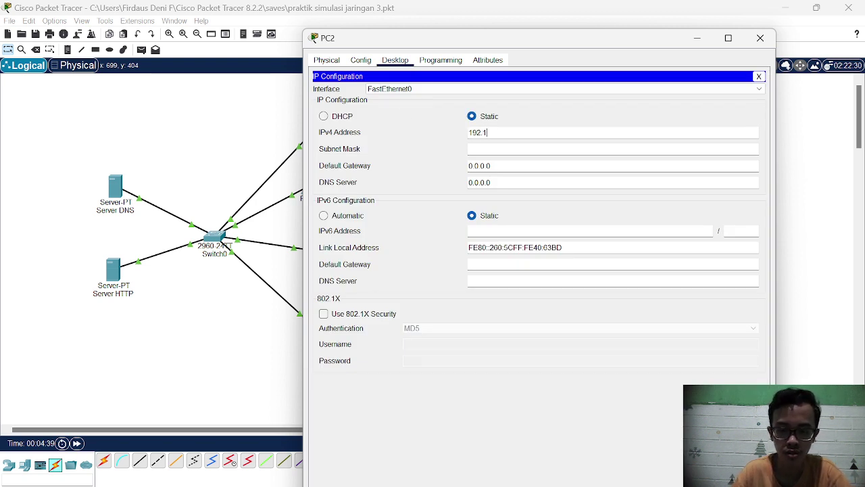
pyautogui.write('68.10')
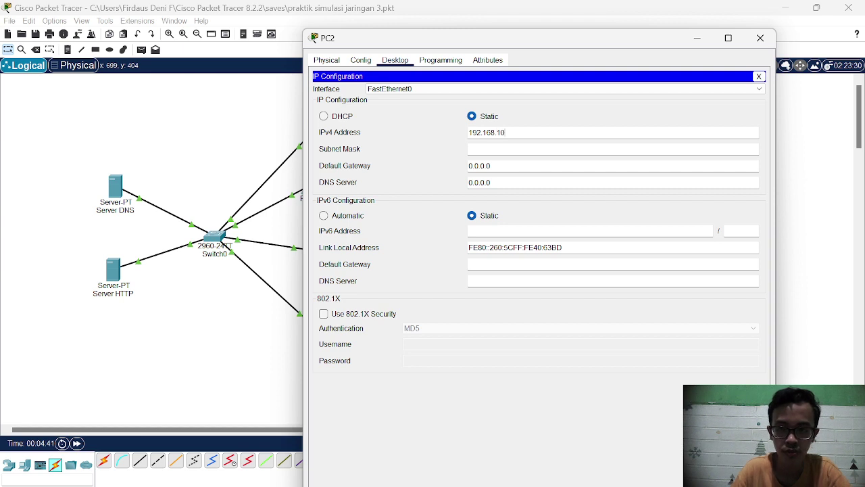
pyautogui.write('.')
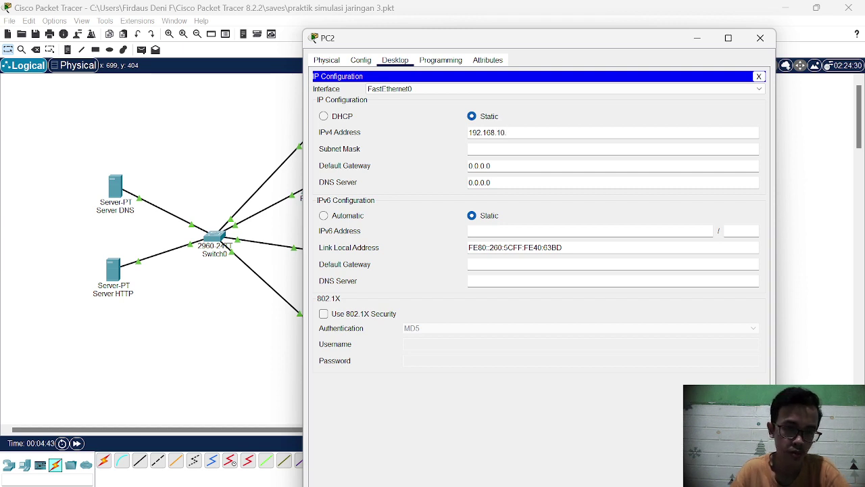
pyautogui.write('3')
pyautogui.press('Tab')
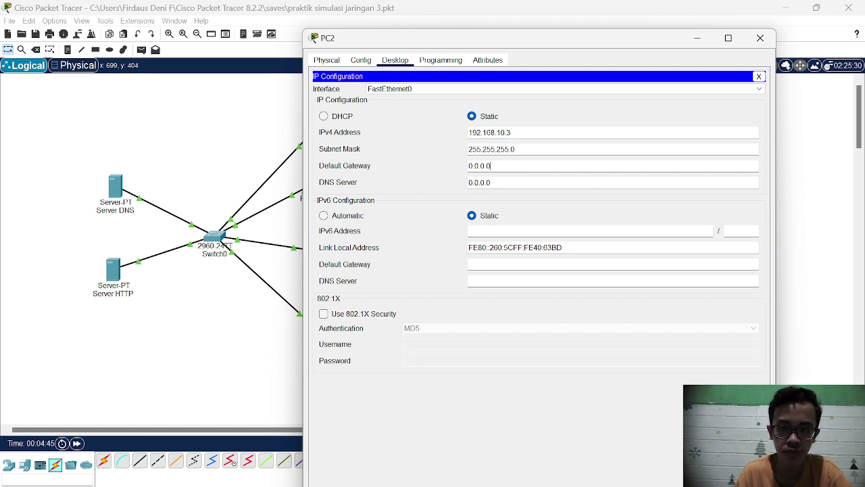
pyautogui.press('Tab')
pyautogui.click(760, 38)
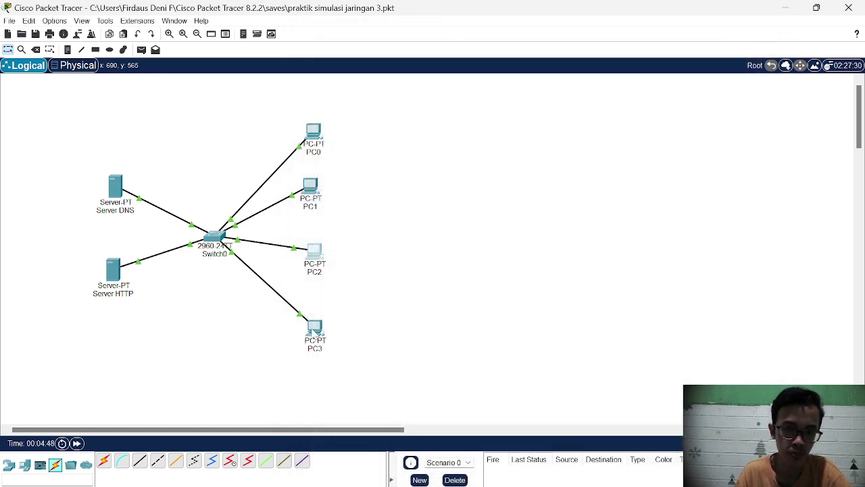
# Open PC3's desktop applications
pyautogui.click(314, 331)
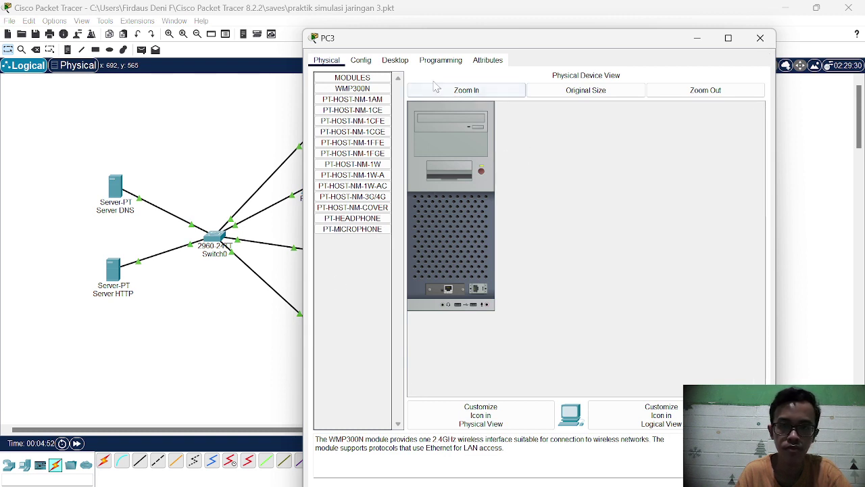
pyautogui.click(395, 61)
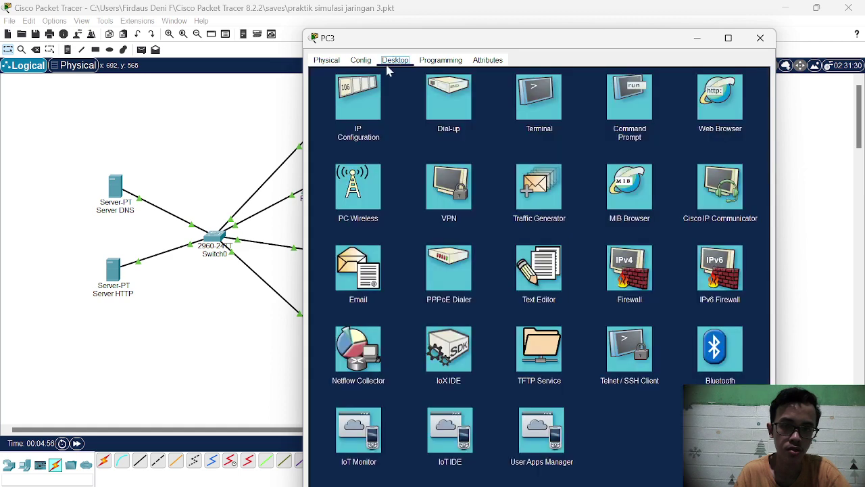
# Assign PC3 the static IPv4 address 192.168.10.4 with subnet mask 255.255.255.0 and close its configuration window
pyautogui.click(363, 96)
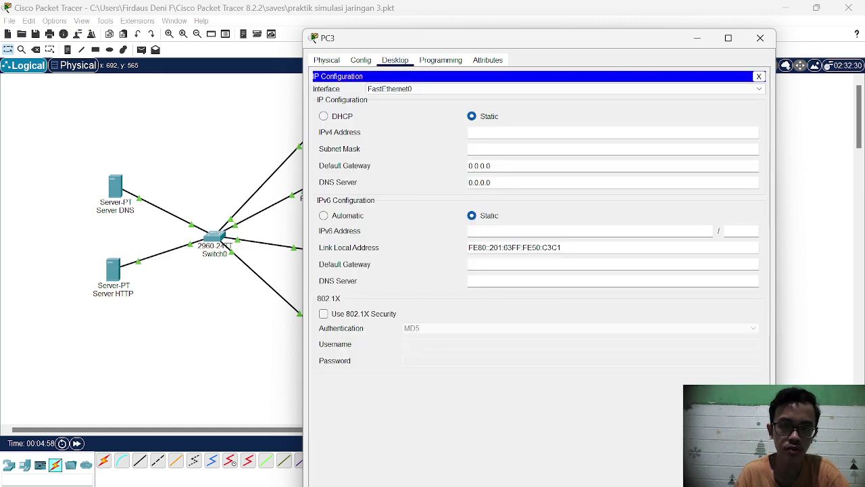
pyautogui.write('192.168')
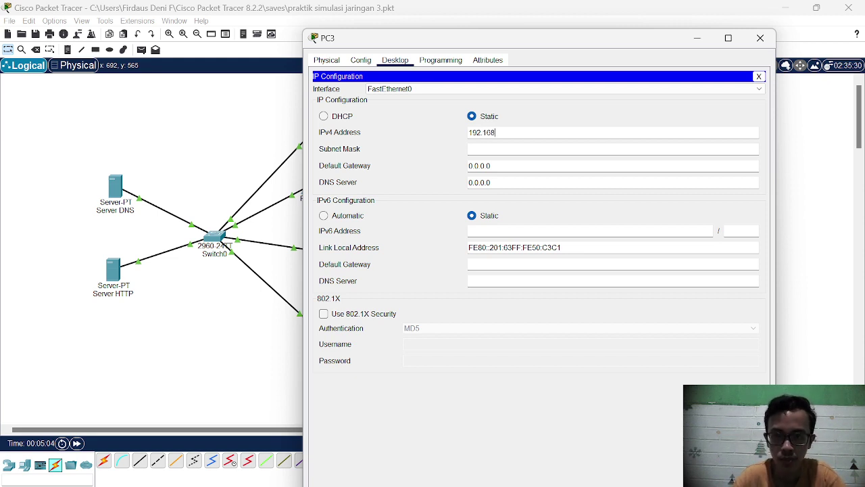
pyautogui.write('.1')
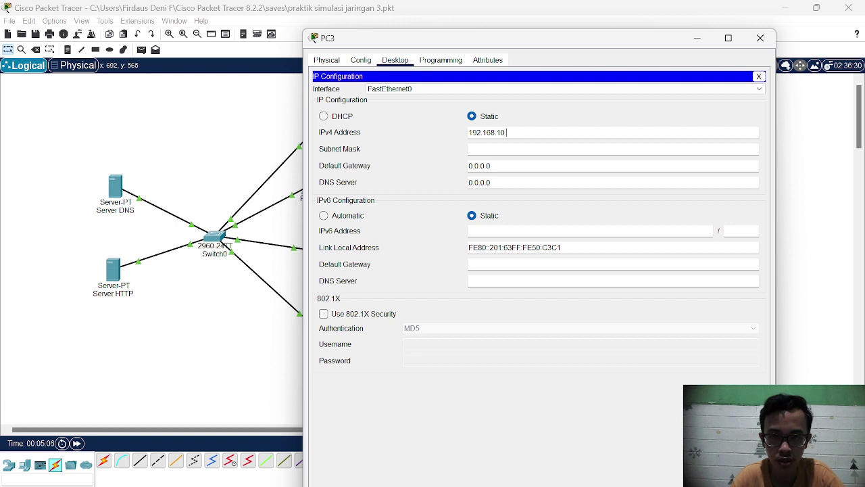
pyautogui.write('0.4')
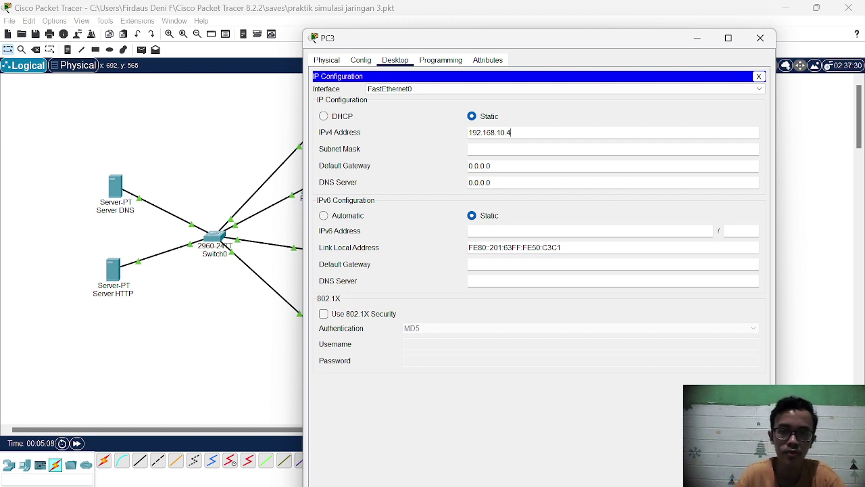
pyautogui.press('Tab')
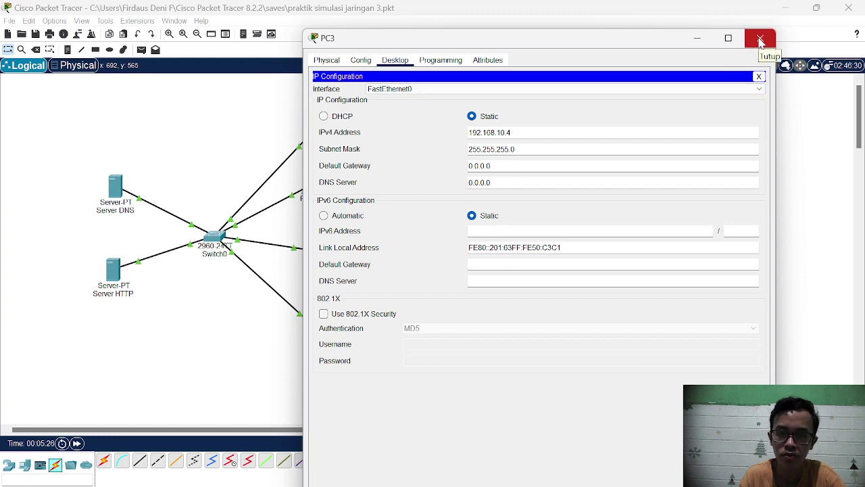
pyautogui.click(760, 39)
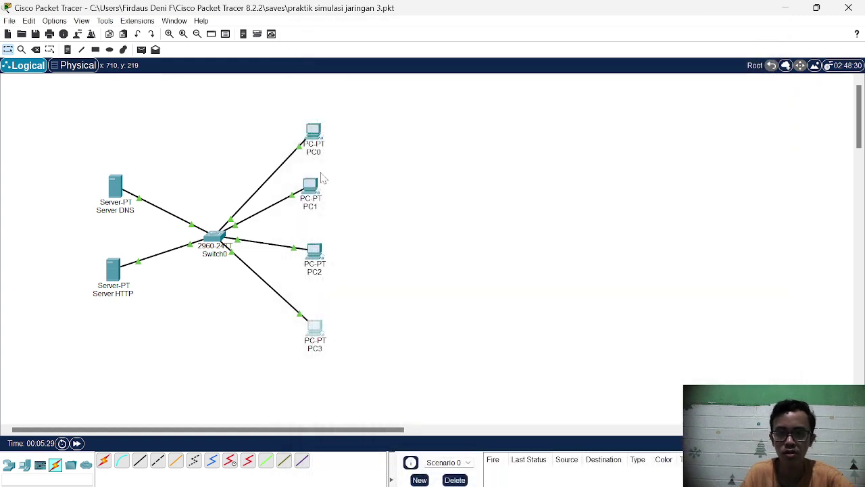
# Assign Server DNS the static IPv4 address 192.168.10.5 with subnet mask 255.255.255.0 and close its configuration window
pyautogui.click(115, 187)
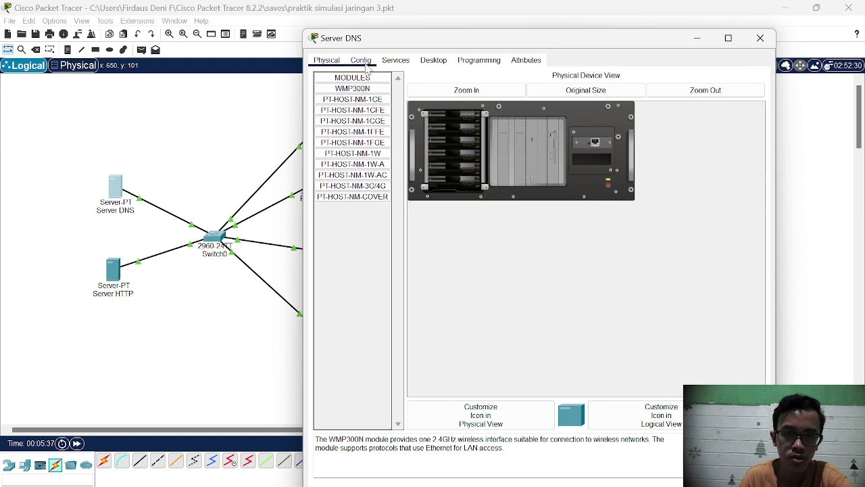
pyautogui.click(433, 60)
pyautogui.click(359, 98)
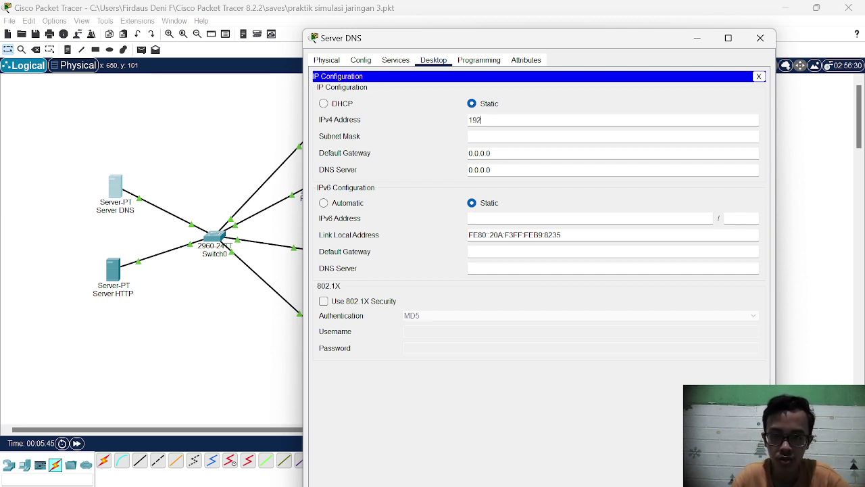
pyautogui.write('192.168')
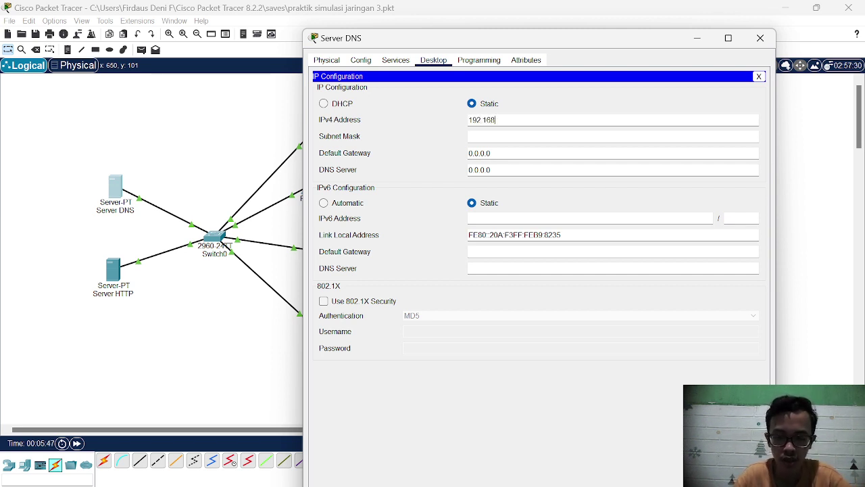
pyautogui.write('.10.5')
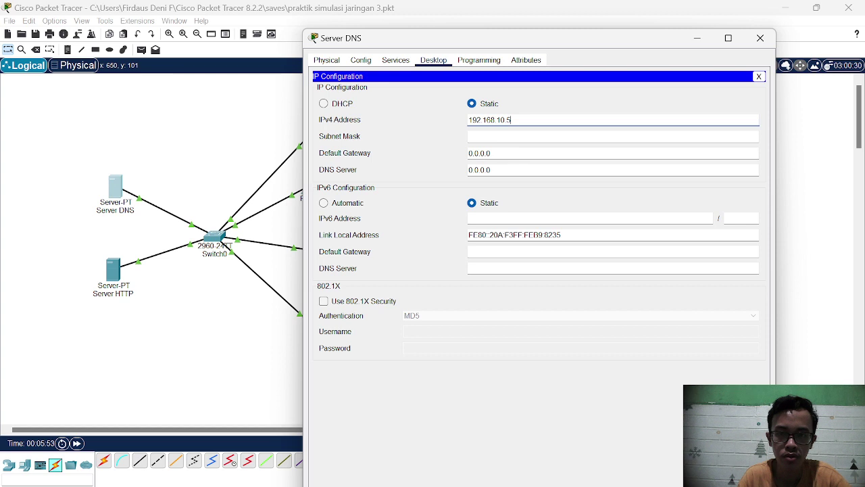
pyautogui.press('Tab')
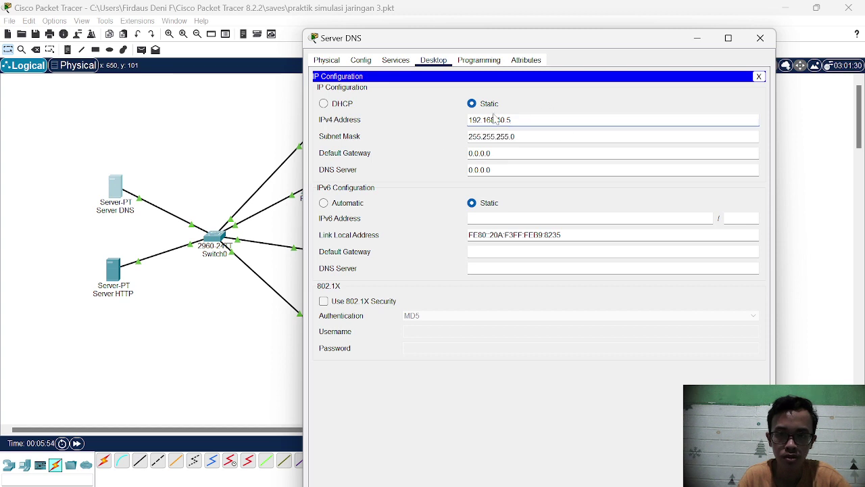
pyautogui.click(762, 39)
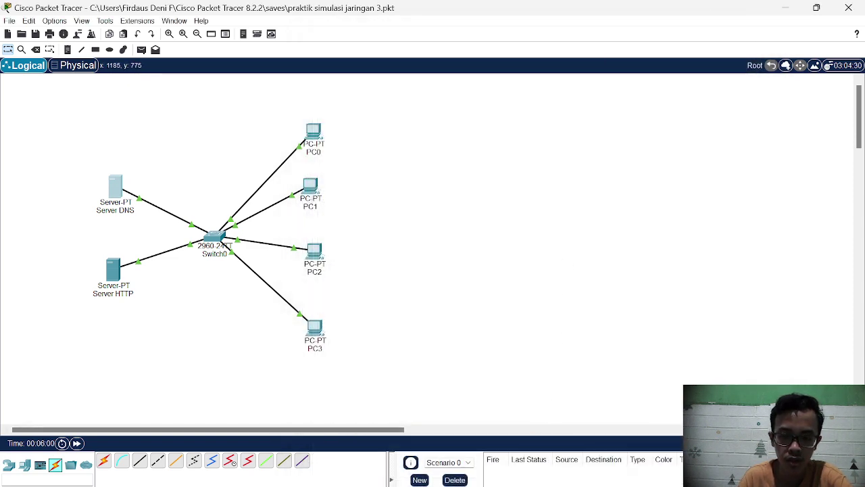
# Switch to the browser to review the Tugas 3 assignment instructions, and return to the network in Cisco Packet Tracer
pyautogui.hotkey('alt', 'Tab')
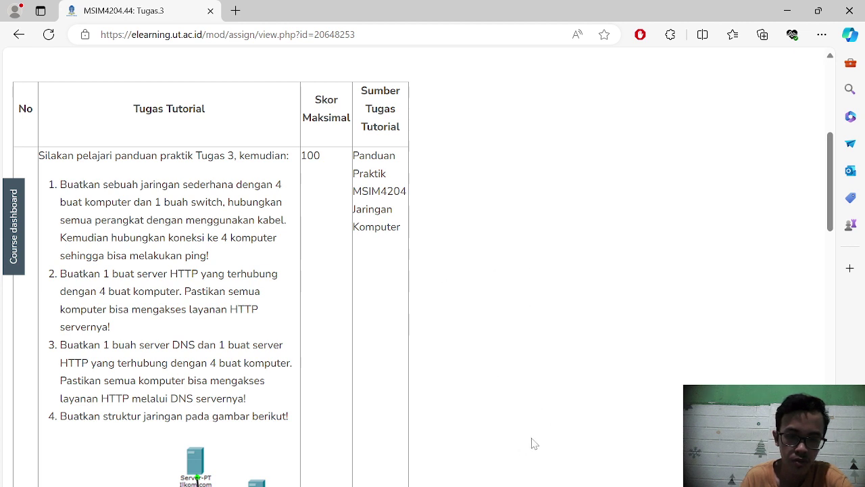
pyautogui.moveTo(498, 486)
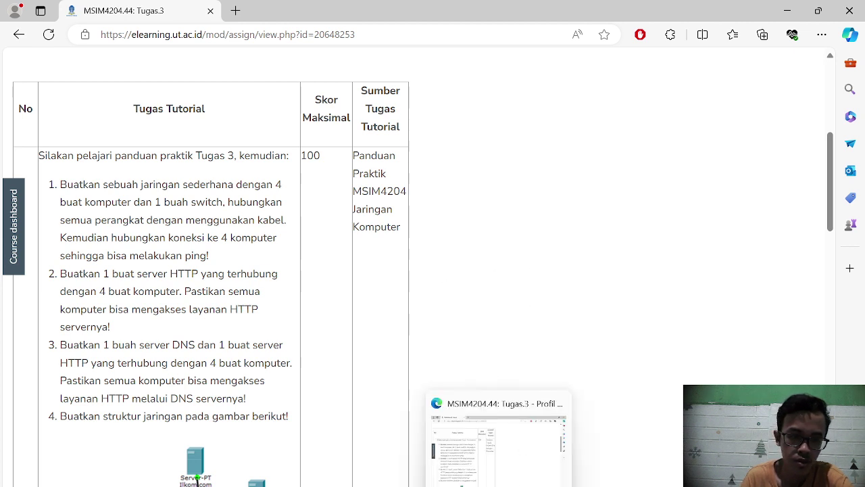
pyautogui.click(512, 448)
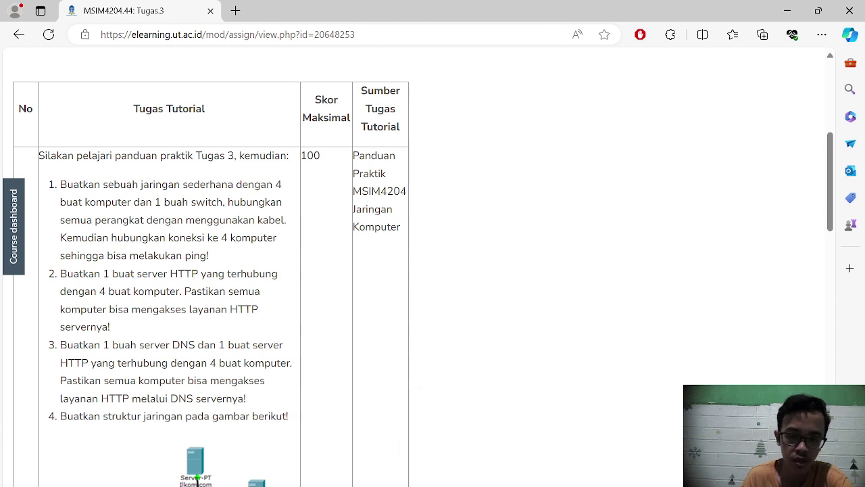
pyautogui.moveTo(540, 483)
pyautogui.click(517, 436)
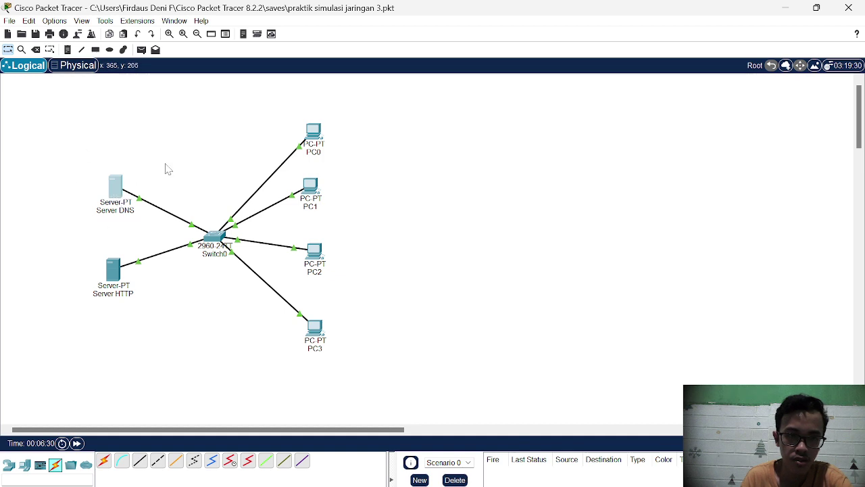
# Set PC0's IPv4 DNS server to 192.168.10.5, copy that address for reuse, and close its configuration window
pyautogui.click(314, 132)
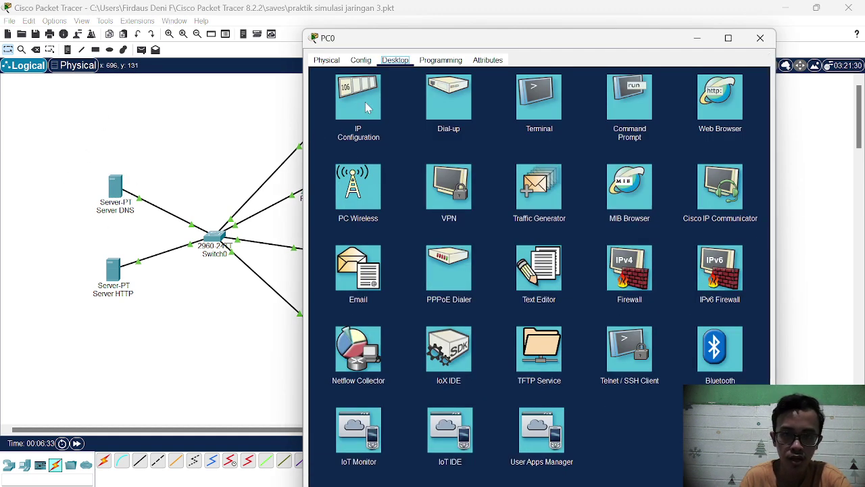
pyautogui.click(367, 105)
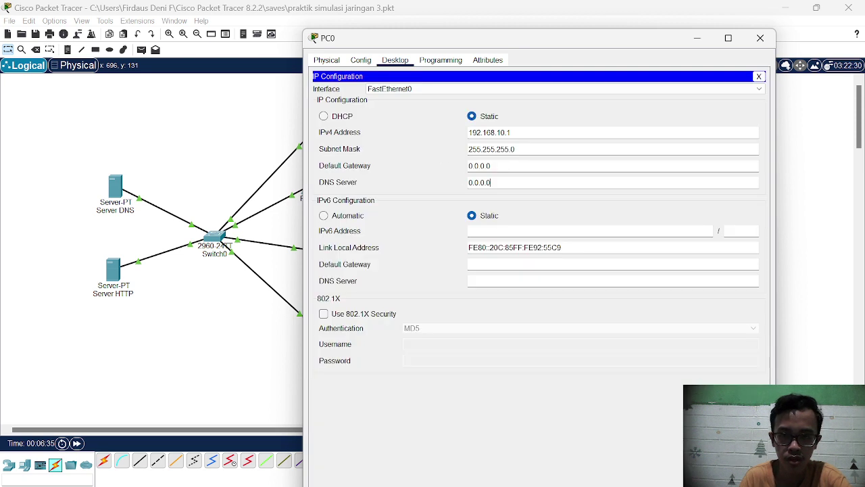
pyautogui.press('BackSpace')
pyautogui.press('BackSpace')
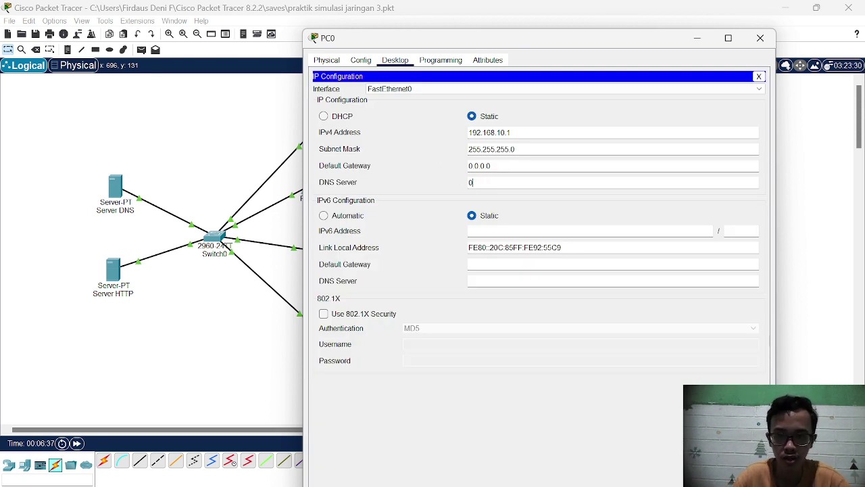
pyautogui.press('BackSpace')
pyautogui.write('192')
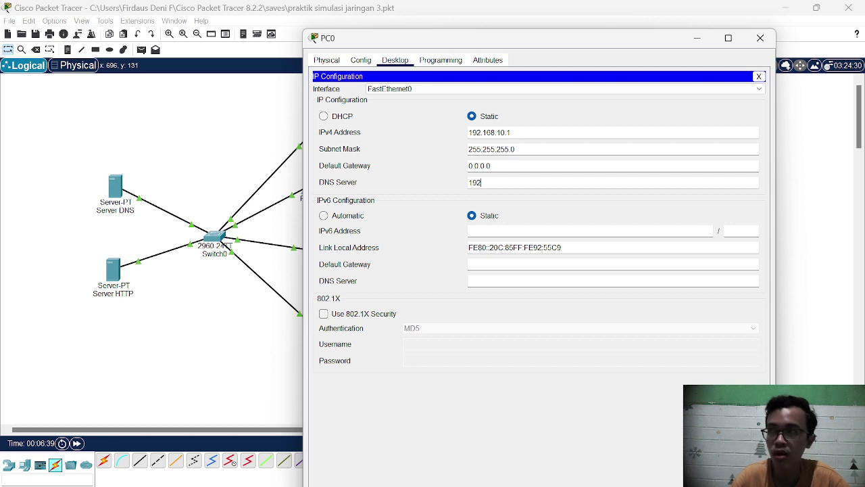
pyautogui.write('.16')
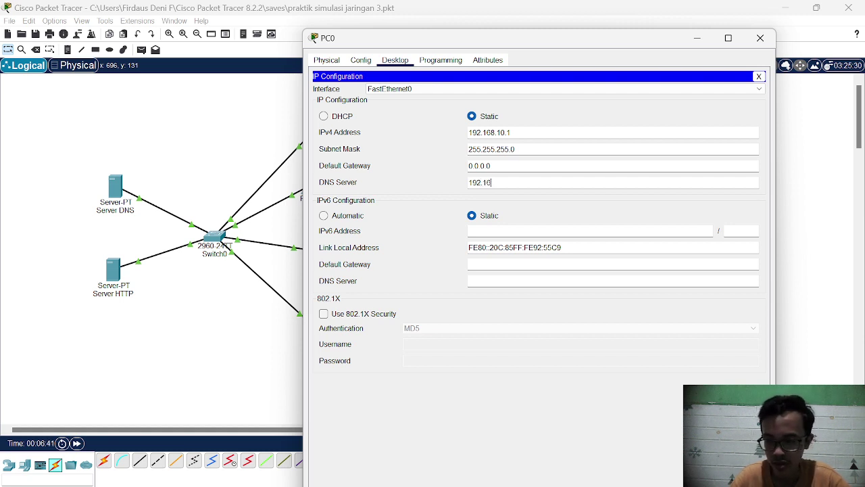
pyautogui.write('8.')
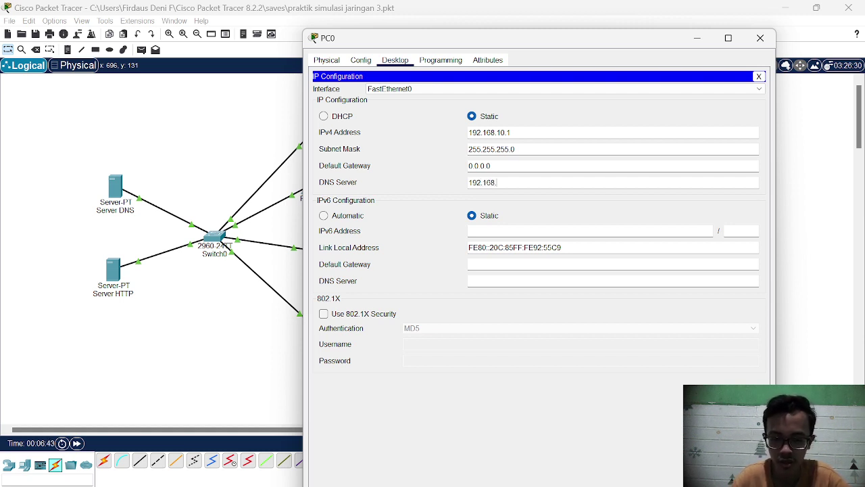
pyautogui.write('10.5')
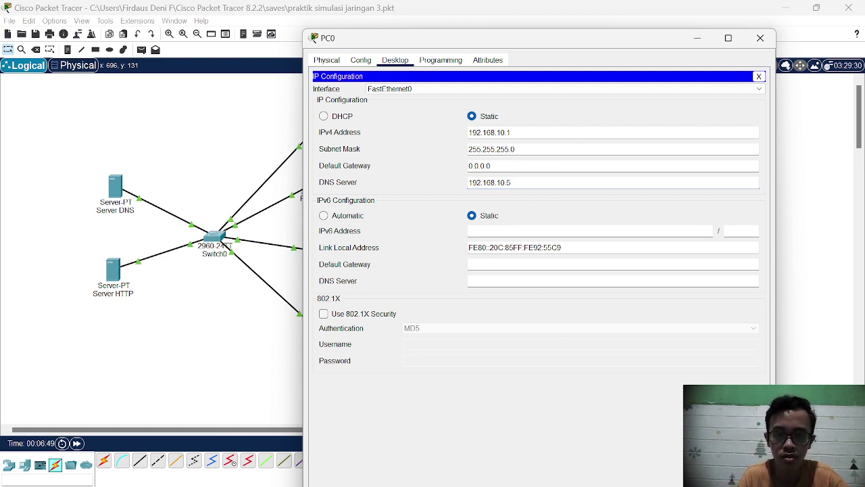
pyautogui.hotkey('ctrl', 'a')
pyautogui.hotkey('ctrl', 'c')
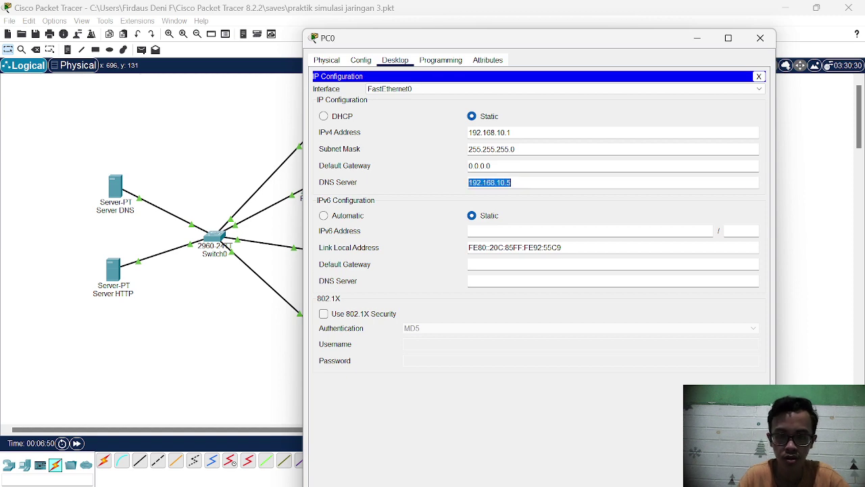
pyautogui.click(760, 40)
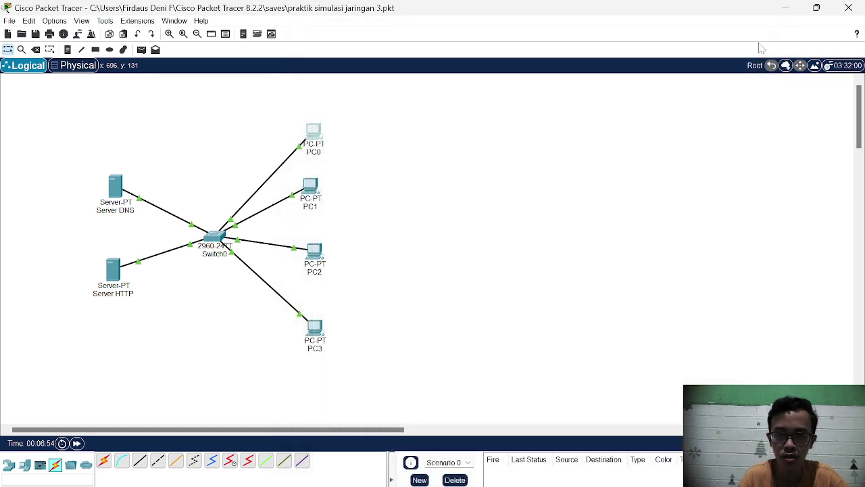
# Set PC1's IPv4 DNS server to the copied address 192.168.10.5 and close its configuration window
pyautogui.click(312, 191)
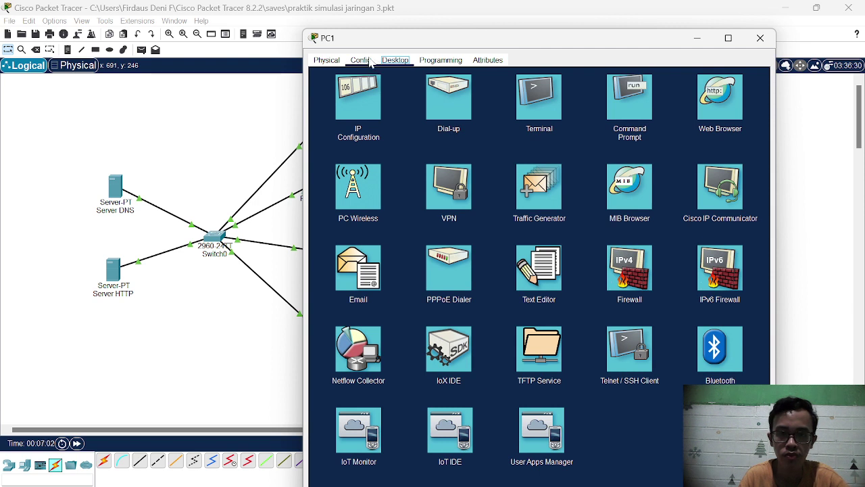
pyautogui.click(371, 95)
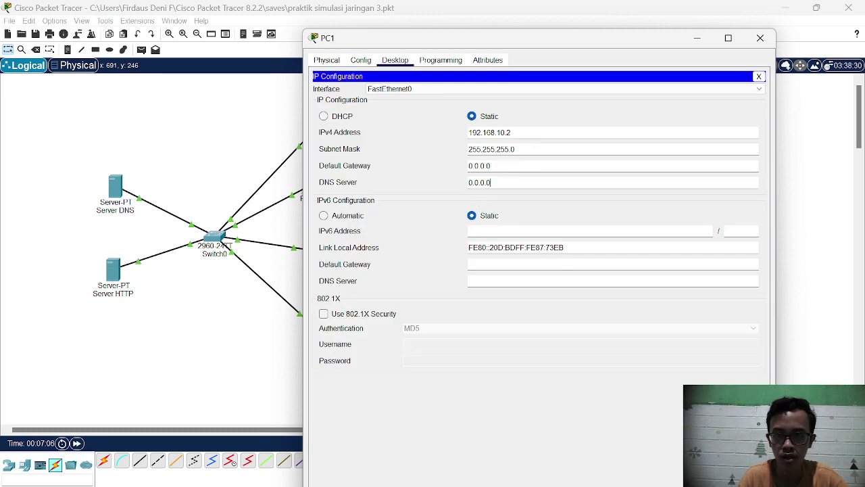
pyautogui.click(479, 181)
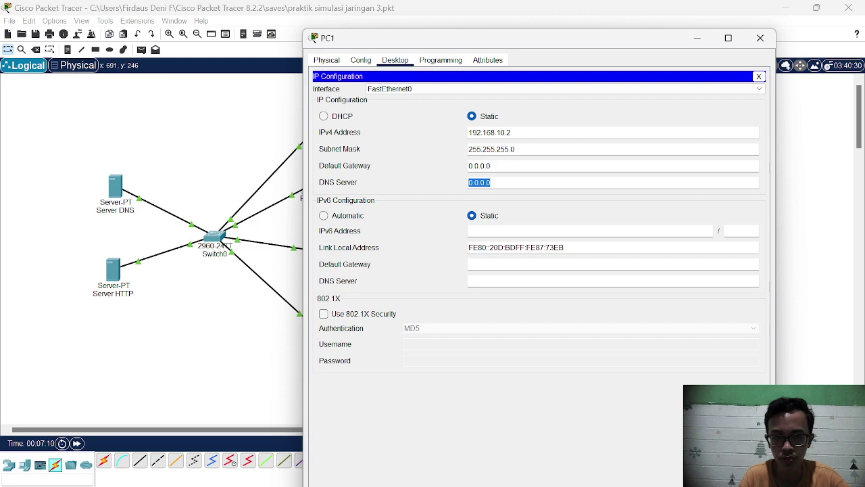
pyautogui.hotkey('ctrl', 'v')
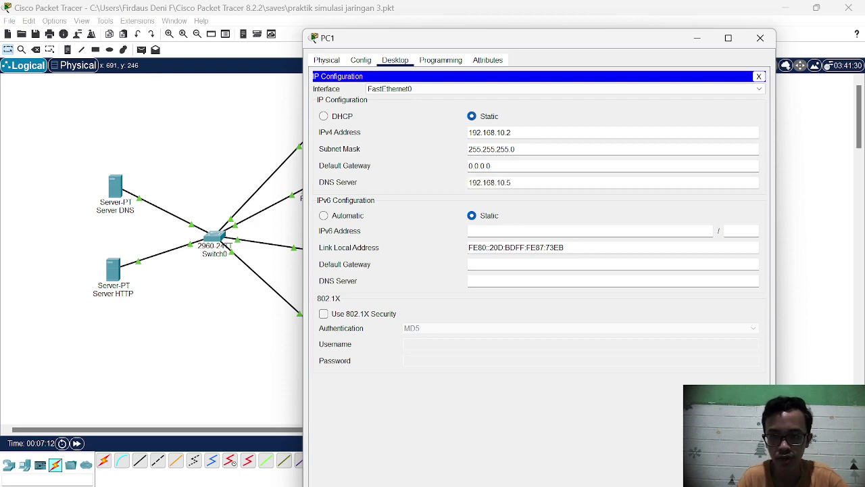
pyautogui.click(761, 38)
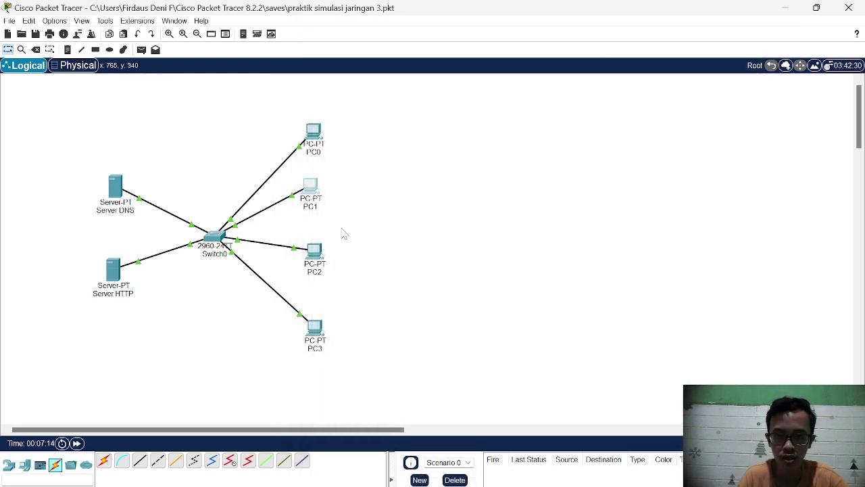
# Set PC2's IPv4 DNS server to the copied address 192.168.10.5 and close its configuration window
pyautogui.click(310, 261)
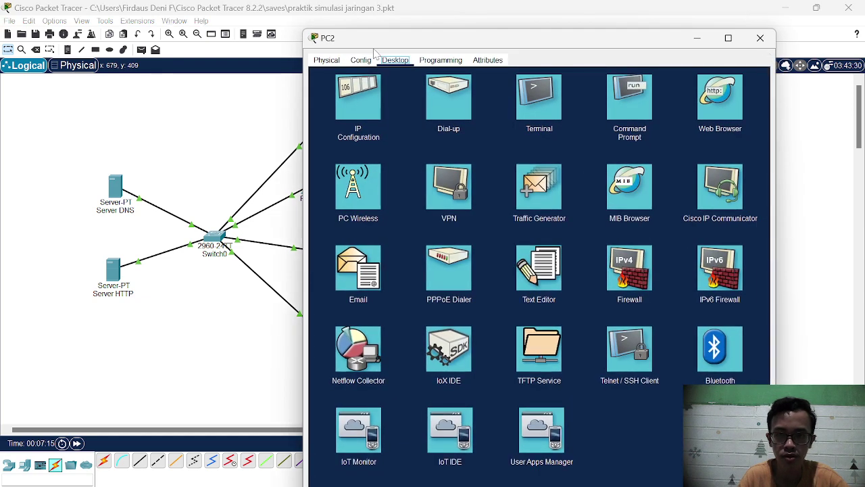
pyautogui.click(369, 108)
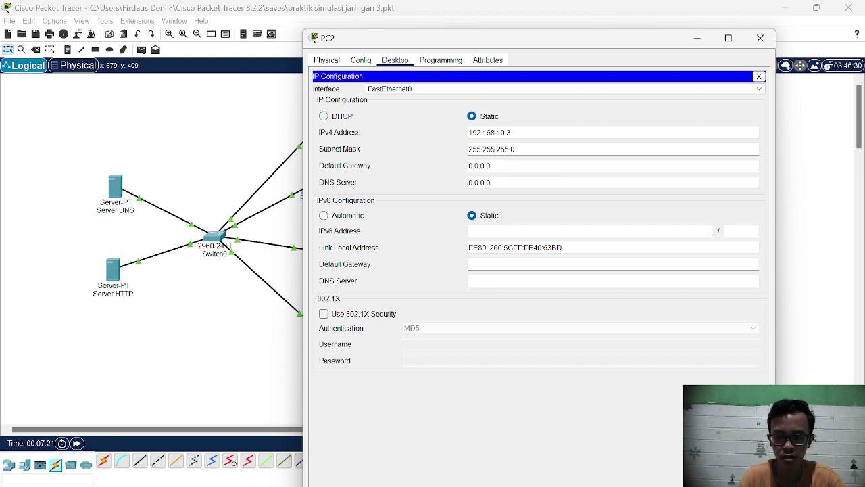
pyautogui.hotkey('ctrl', 'a')
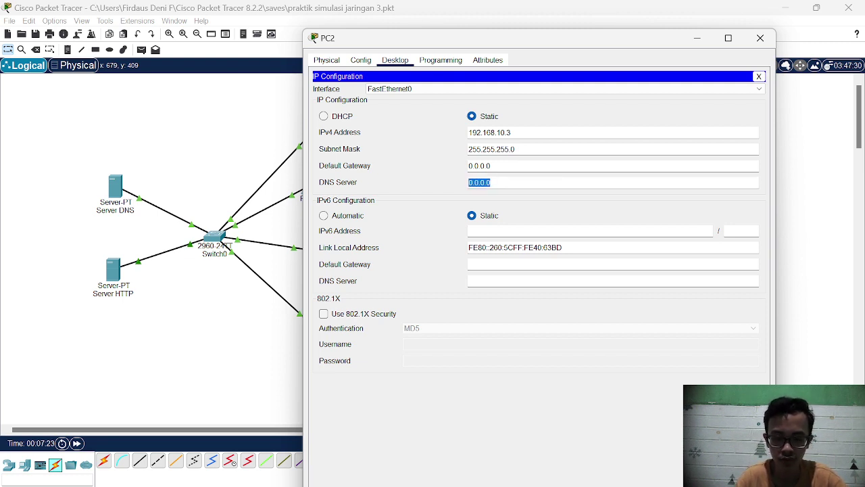
pyautogui.hotkey('ctrl', 'v')
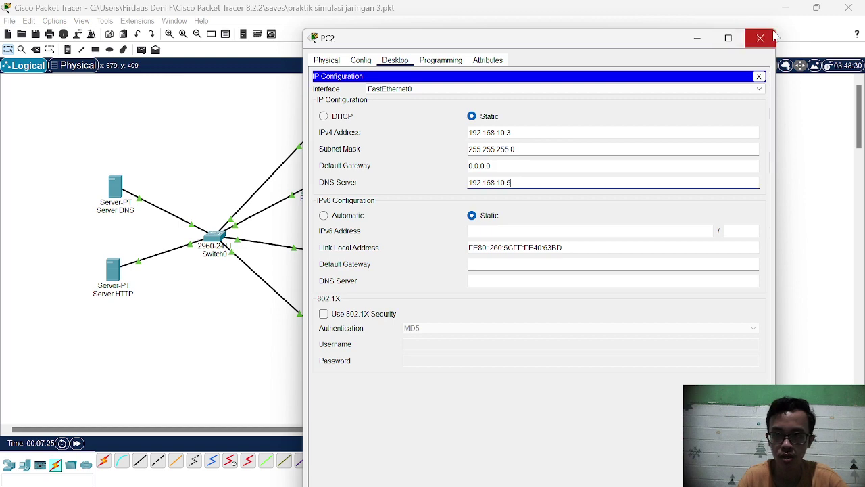
pyautogui.click(759, 38)
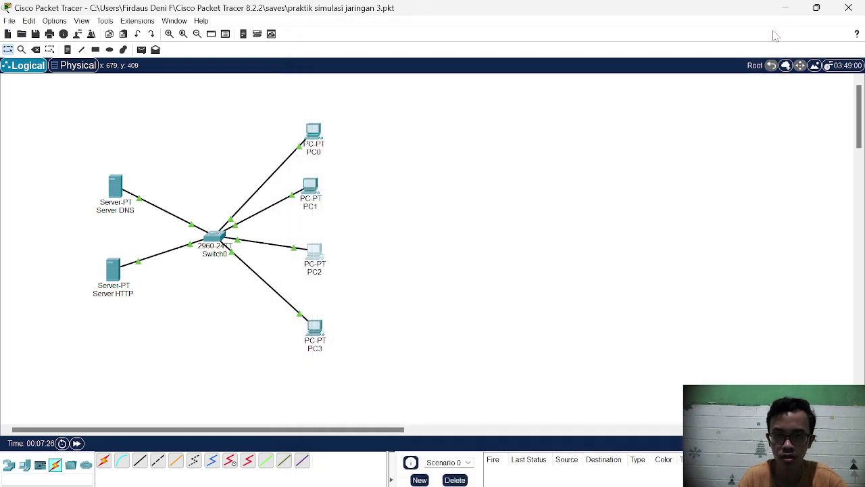
# Set PC3's IPv4 DNS server to the copied address 192.168.10.5 and close its configuration window
pyautogui.click(315, 329)
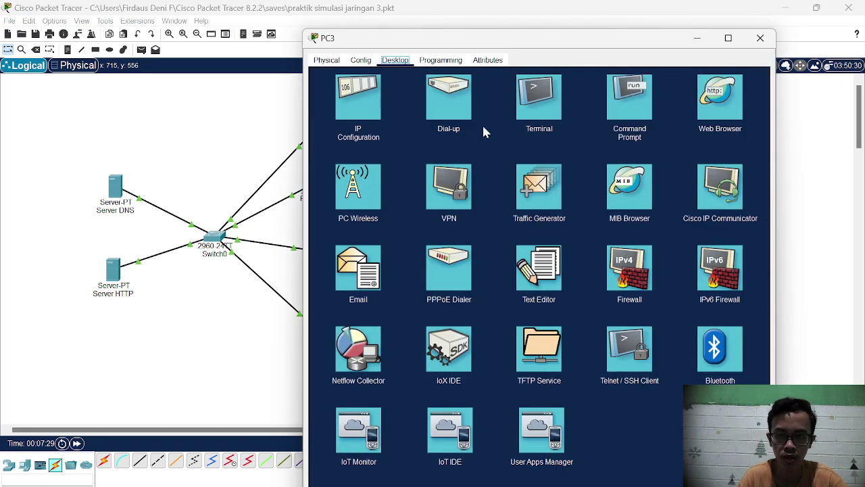
pyautogui.click(363, 112)
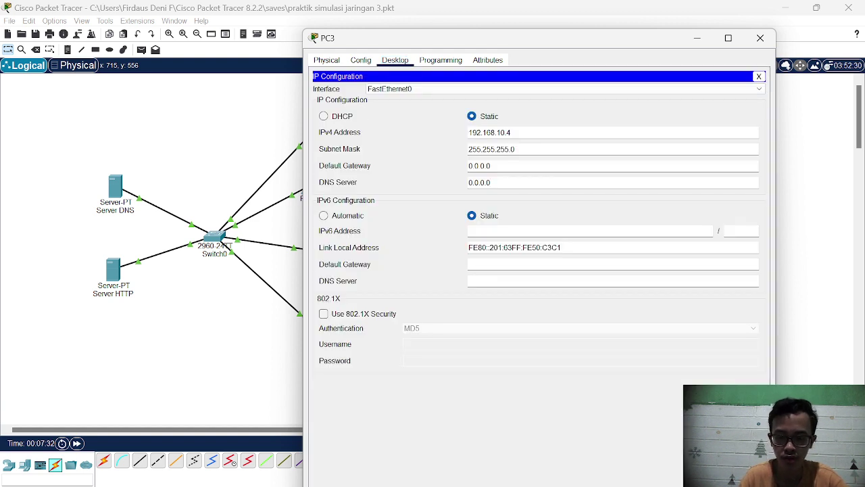
pyautogui.hotkey('ctrl', 'a')
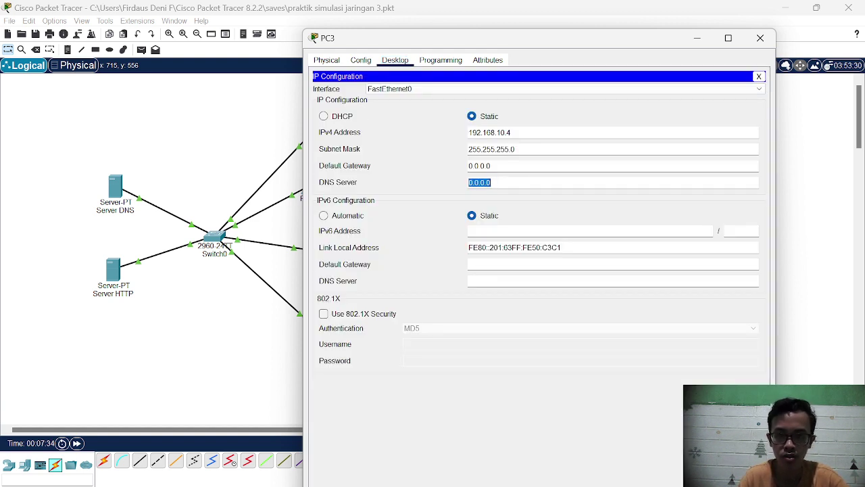
pyautogui.hotkey('ctrl', 'v')
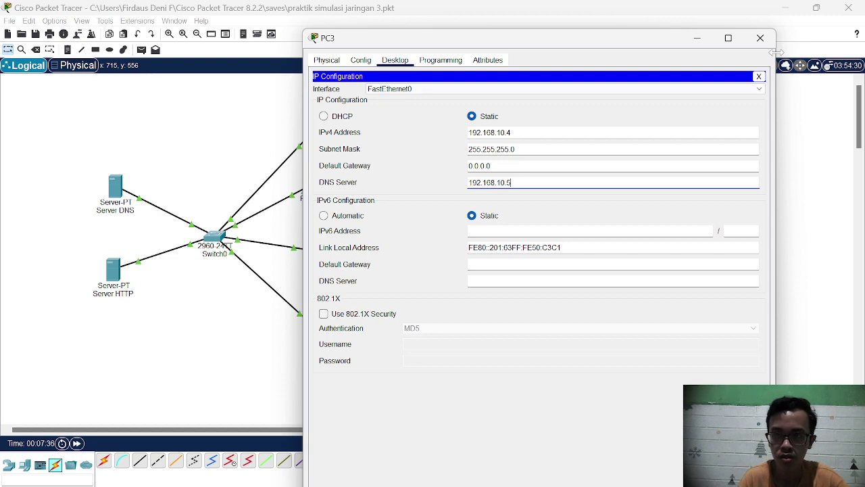
pyautogui.click(760, 38)
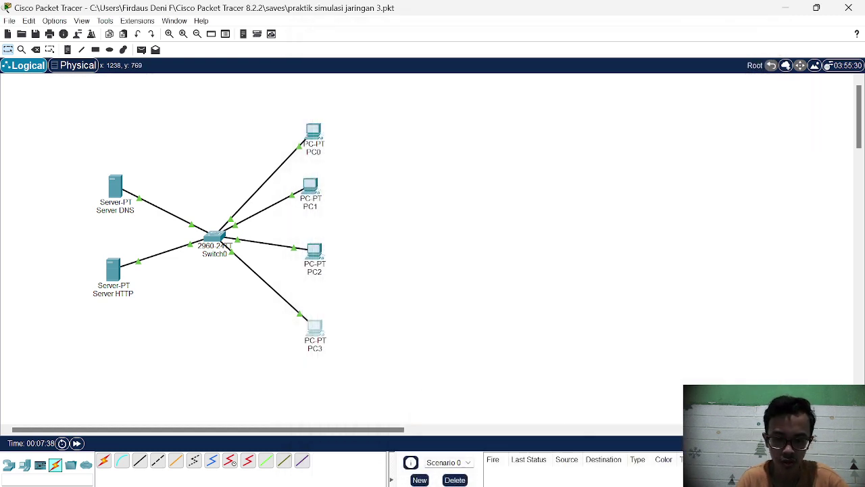
# Recheck the Tugas 3 instructions in the browser, and return to Cisco Packet Tracer to inspect Server HTTP's HTTP and HTTPS service settings
pyautogui.hotkey('alt', 'Tab')
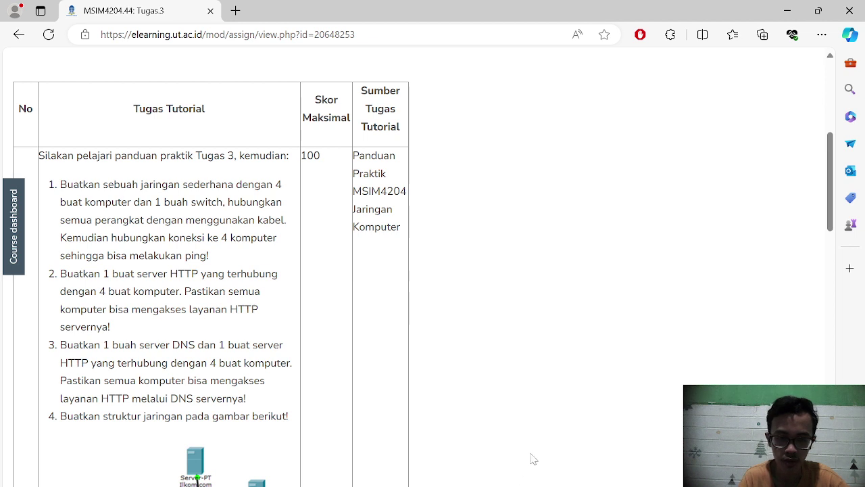
pyautogui.hotkey('alt', 'Tab')
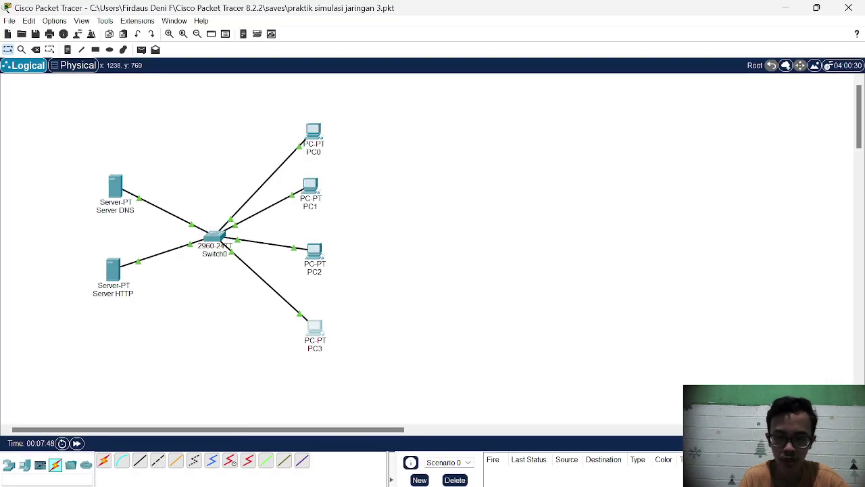
pyautogui.click(112, 271)
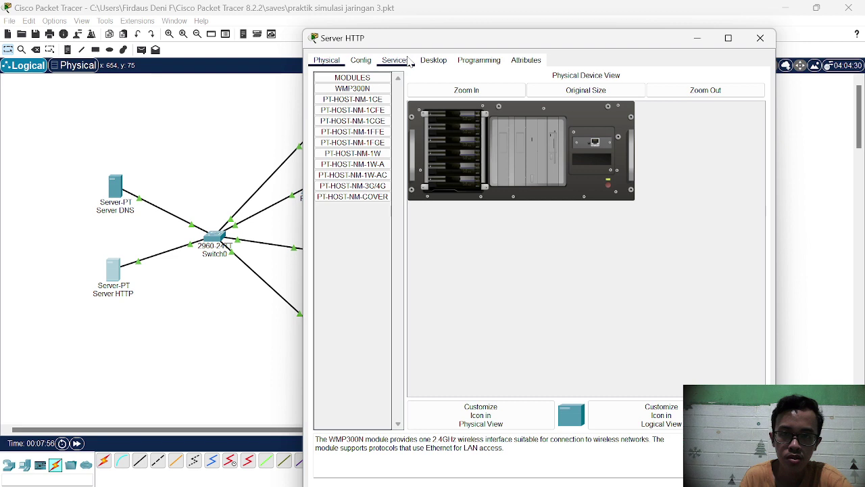
pyautogui.click(394, 60)
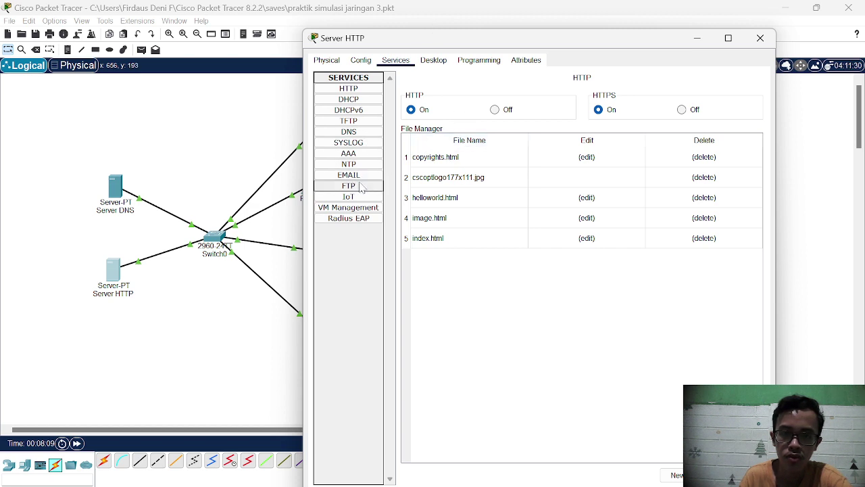
pyautogui.click(250, 139)
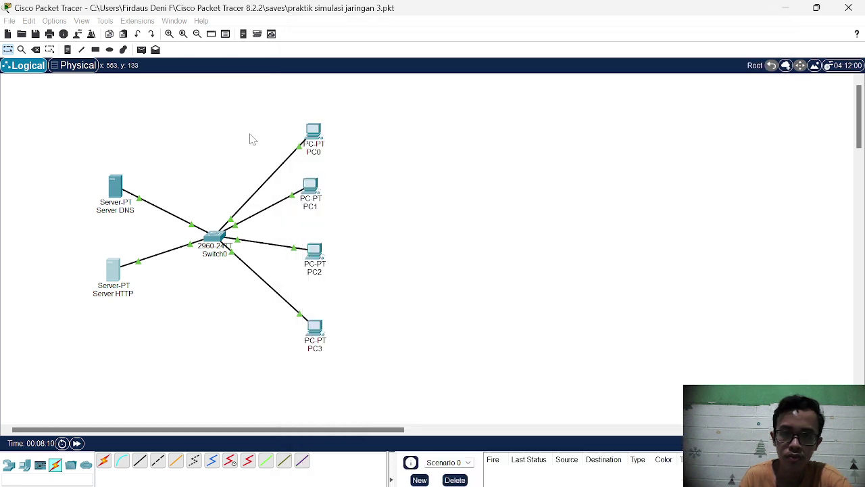
# Turn on the DNS service on Server DNS
pyautogui.click(117, 191)
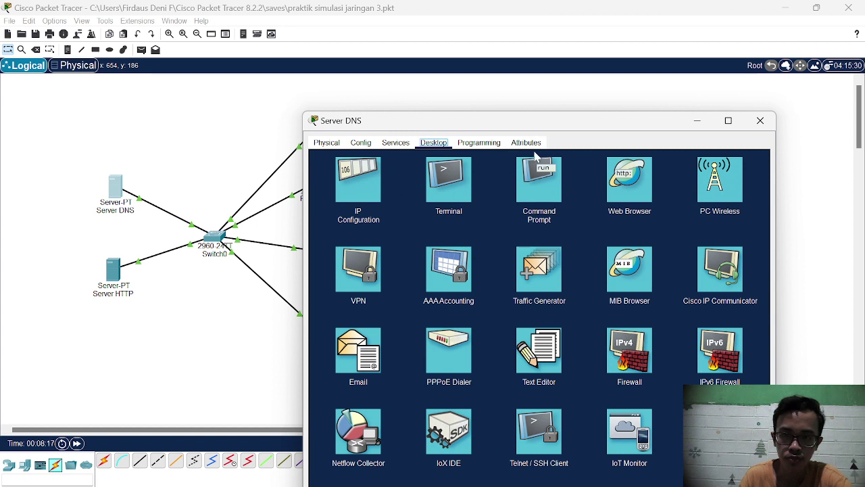
pyautogui.click(362, 144)
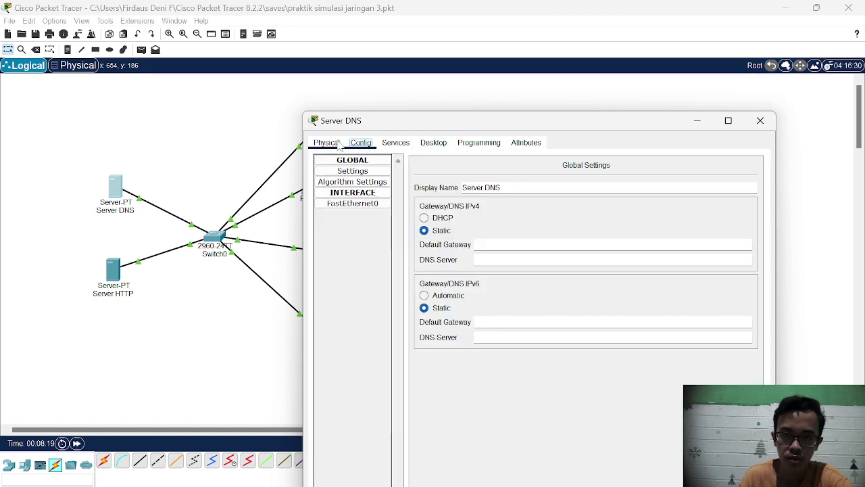
pyautogui.click(339, 144)
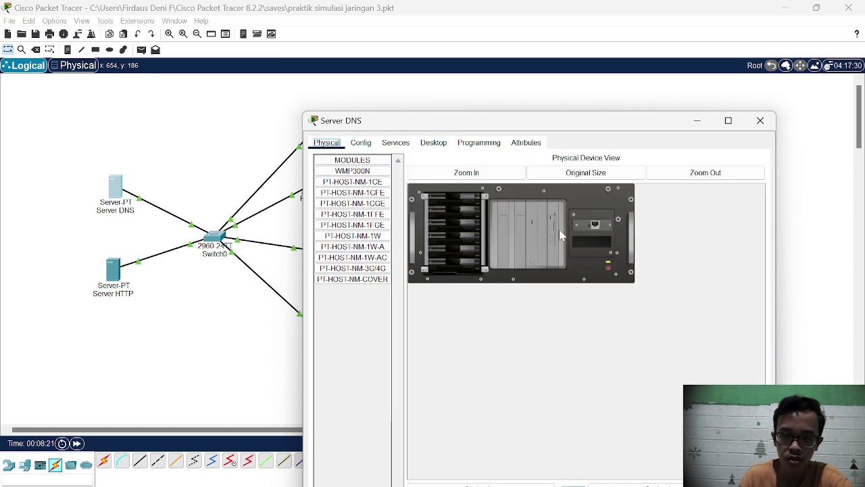
pyautogui.click(362, 142)
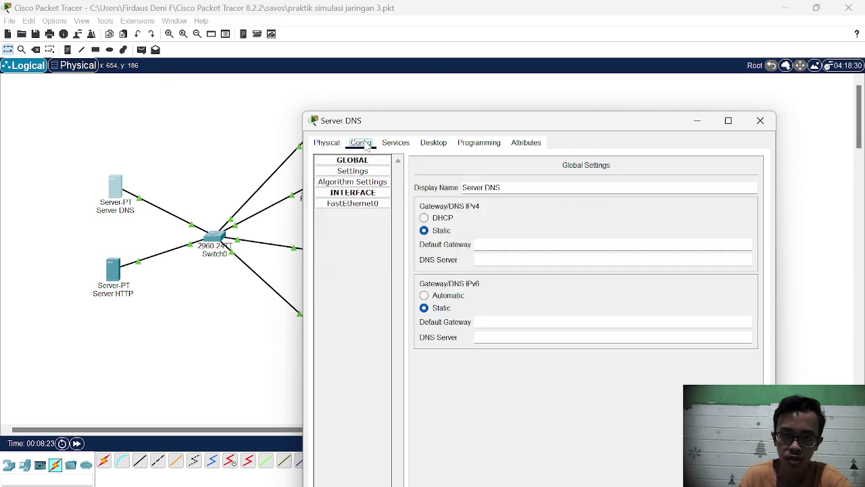
pyautogui.click(402, 148)
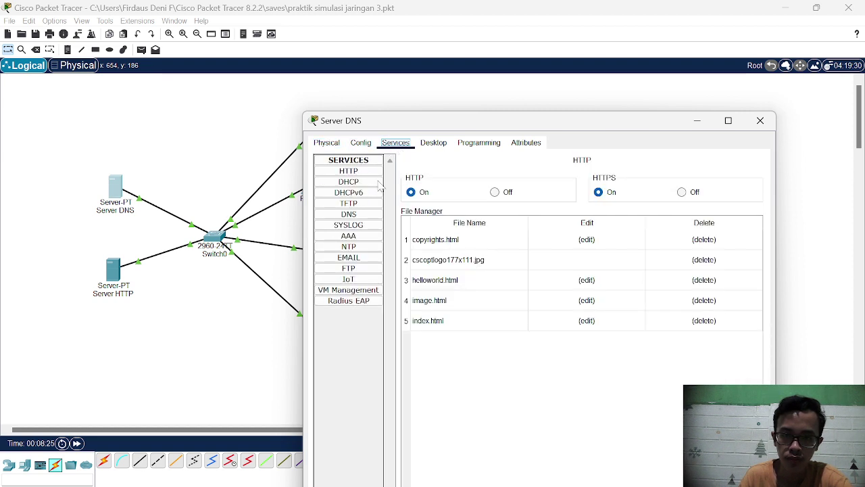
pyautogui.click(349, 215)
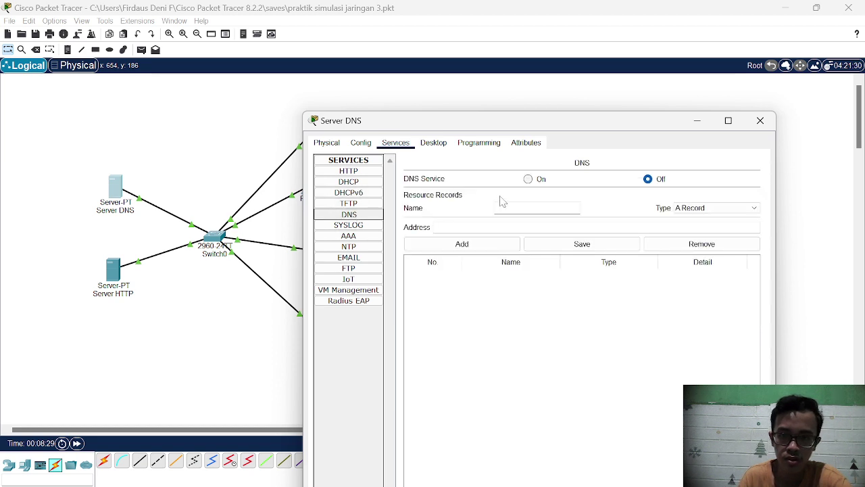
pyautogui.click(530, 180)
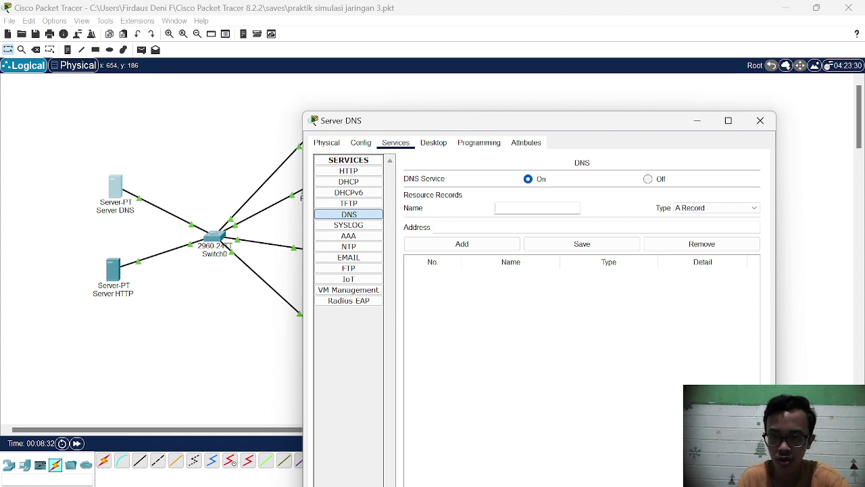
# Add an A record on Server DNS for example.com with the address 192.168.10.5, and close the server's window
pyautogui.write('ex')
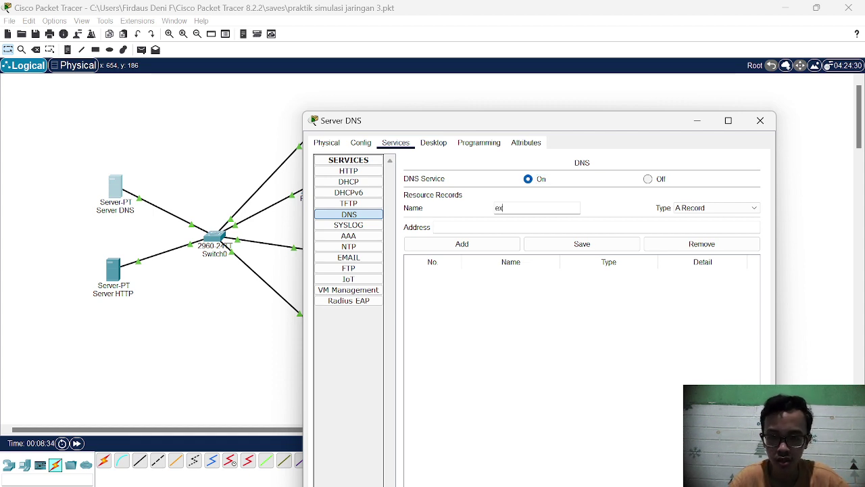
pyautogui.write('ample.c')
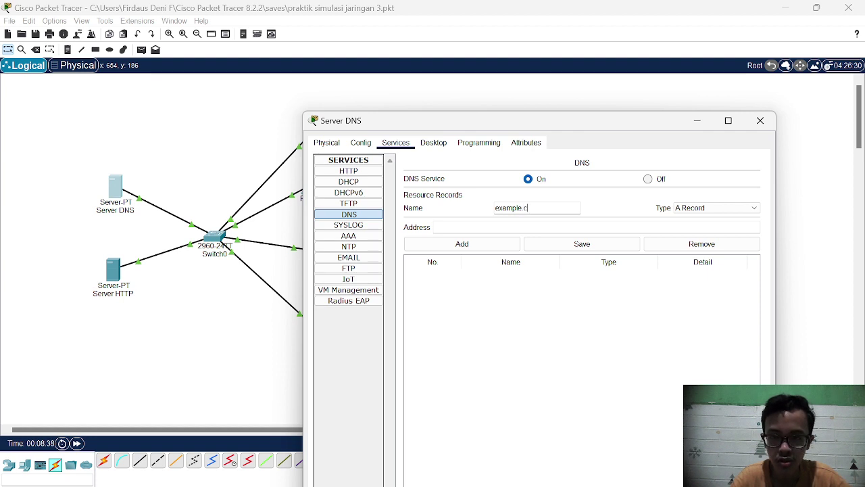
pyautogui.write('p')
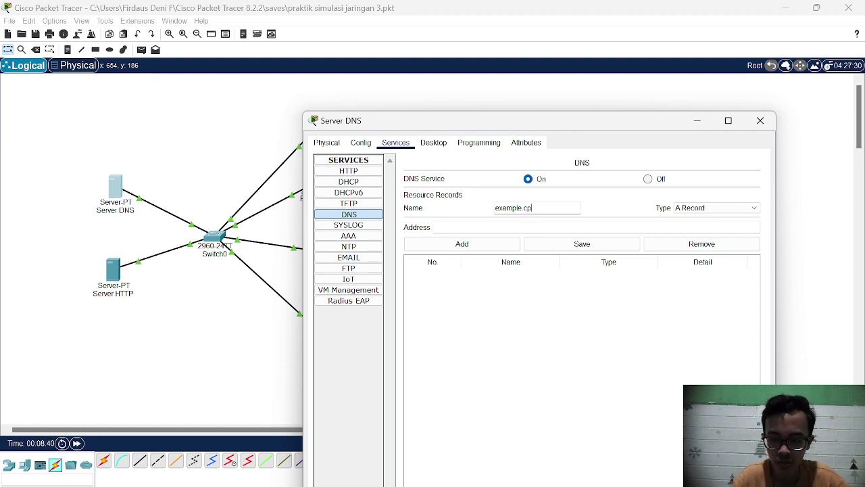
pyautogui.press('BackSpace')
pyautogui.write('o')
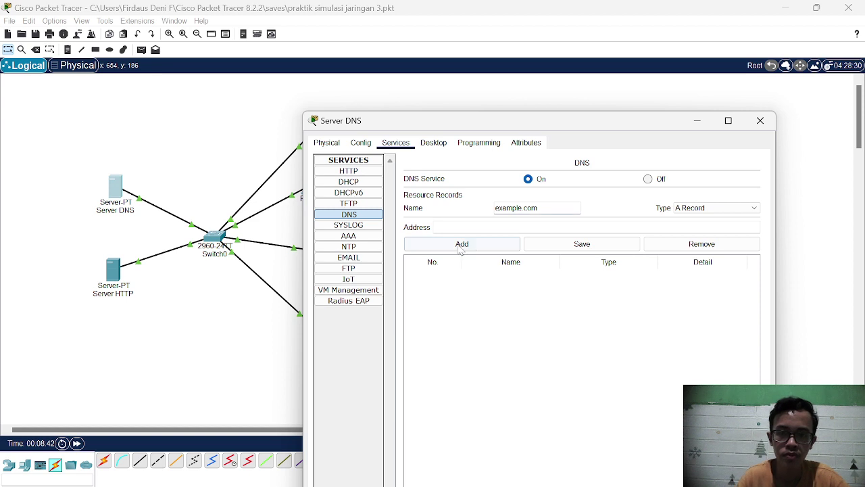
pyautogui.click(435, 228)
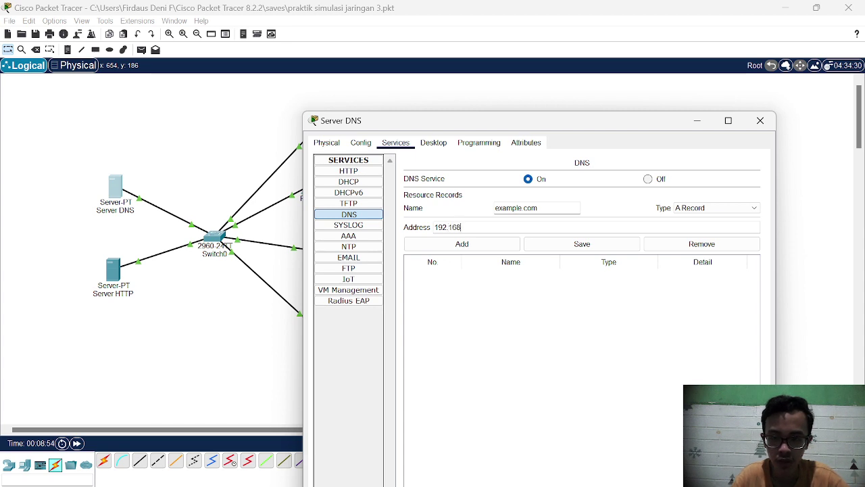
pyautogui.write('168.1')
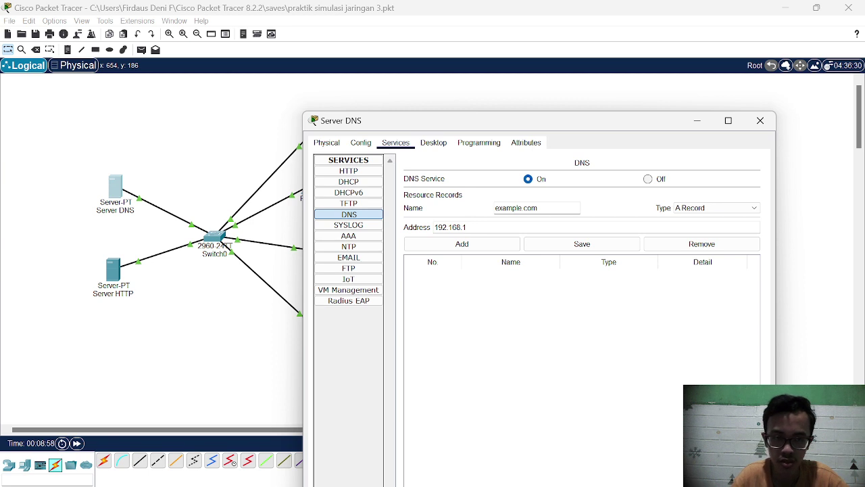
pyautogui.write('0')
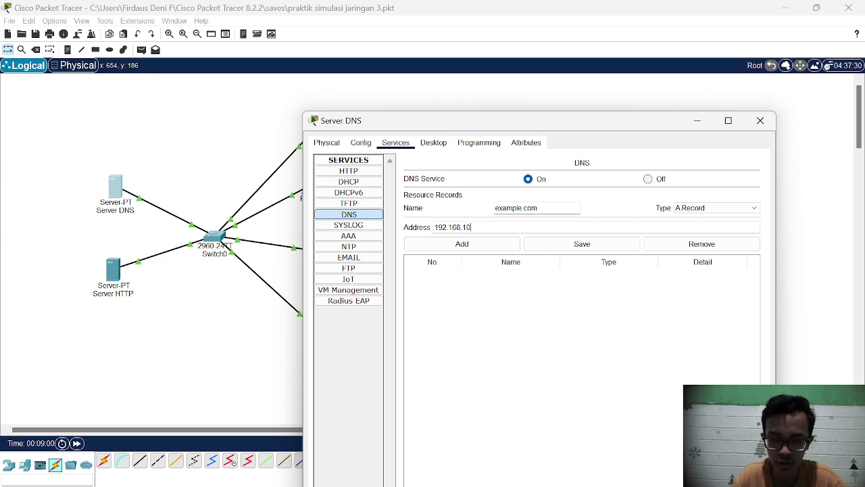
pyautogui.write('.5')
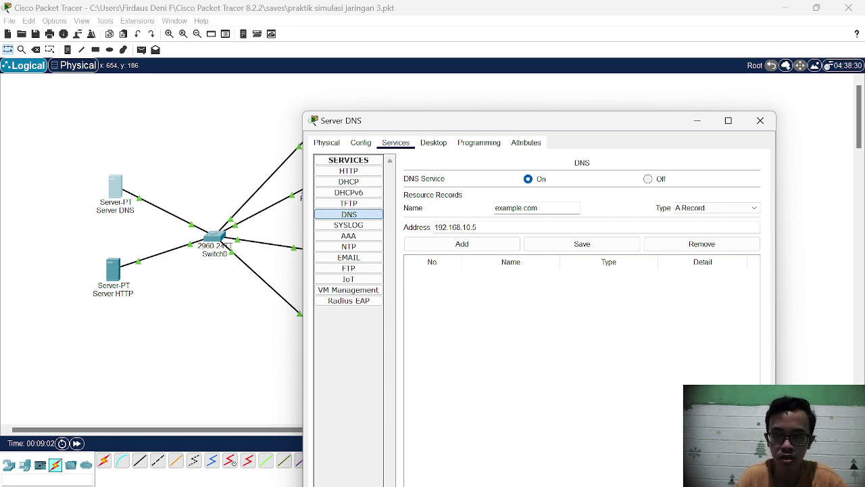
pyautogui.click(491, 247)
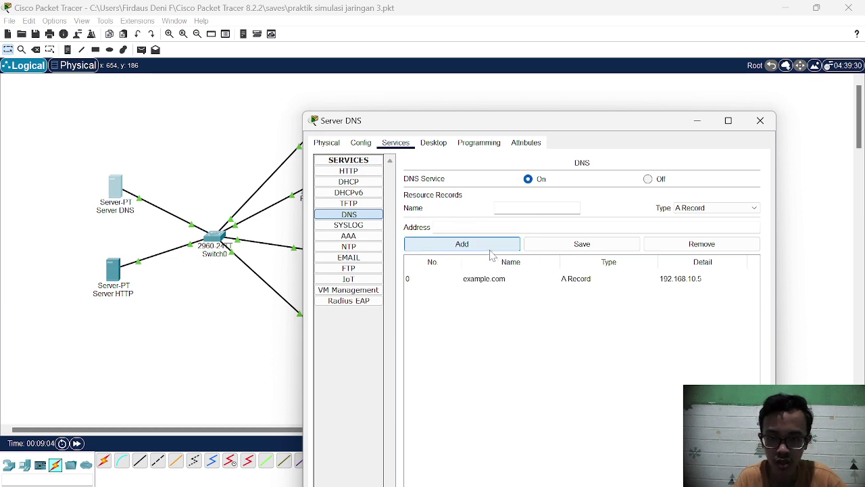
pyautogui.click(760, 120)
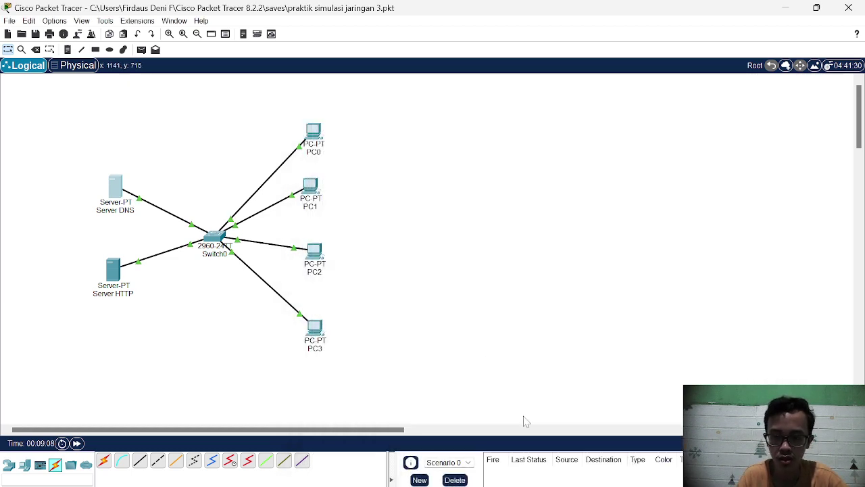
# Load example.com in PC0's web browser to test access through DNS, and close PC0's window
pyautogui.click(313, 129)
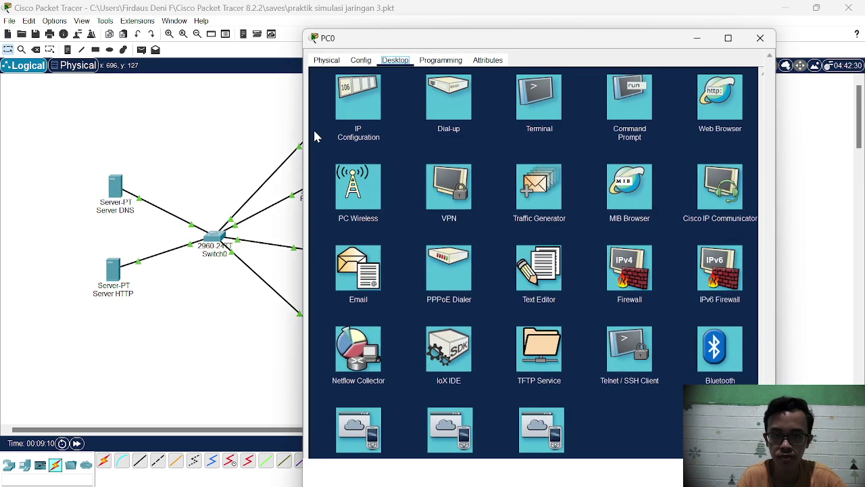
pyautogui.click(721, 98)
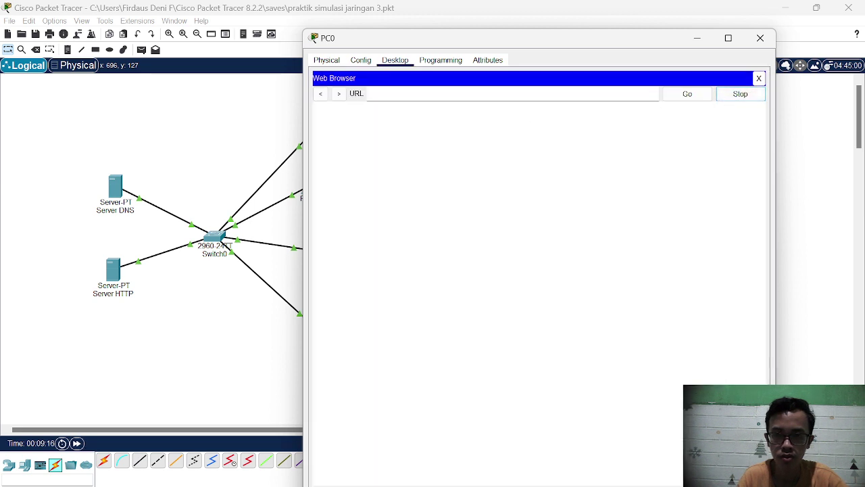
pyautogui.click(367, 94)
pyautogui.write('exa')
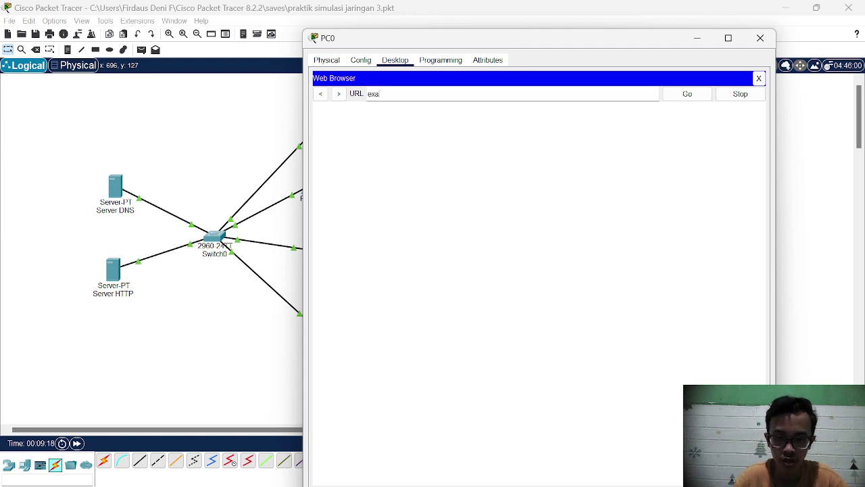
pyautogui.write('mple.')
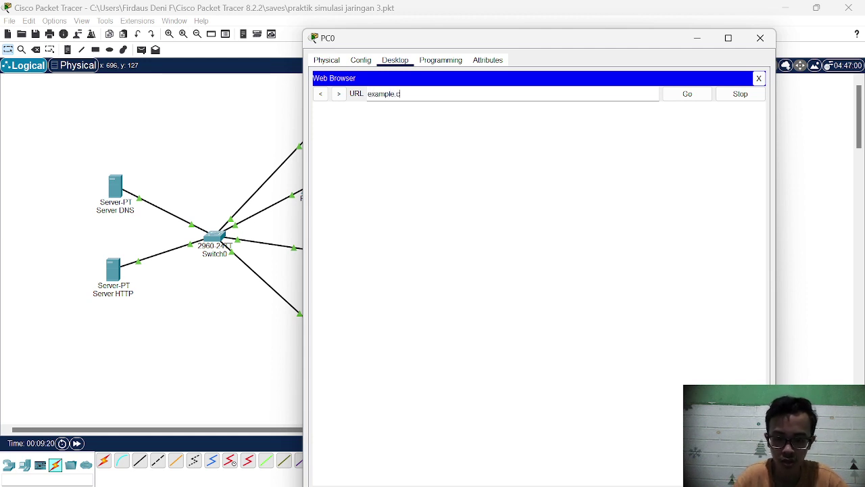
pyautogui.write('com')
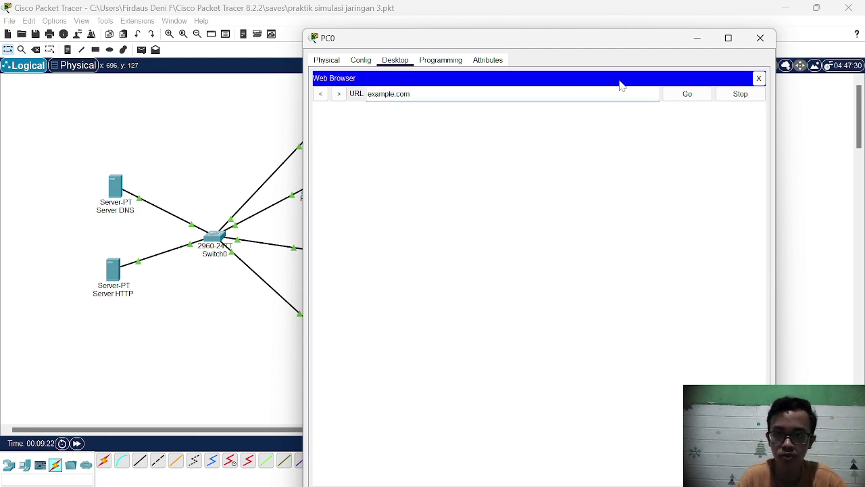
pyautogui.click(677, 96)
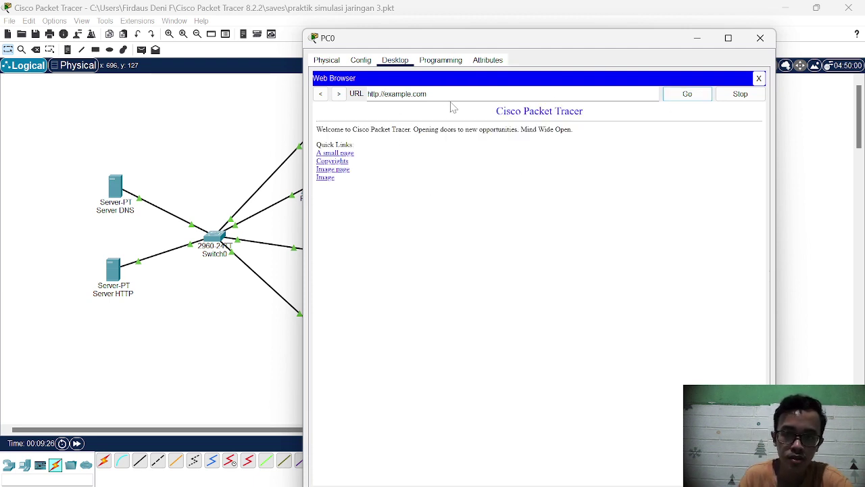
pyautogui.click(760, 38)
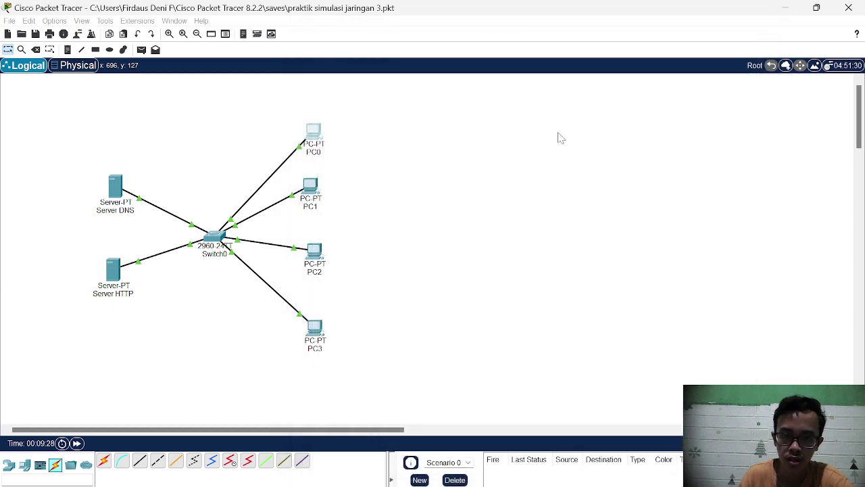
# Load example.com in PC1's web browser to test HTTP access through DNS, and close PC1's window
pyautogui.click(308, 191)
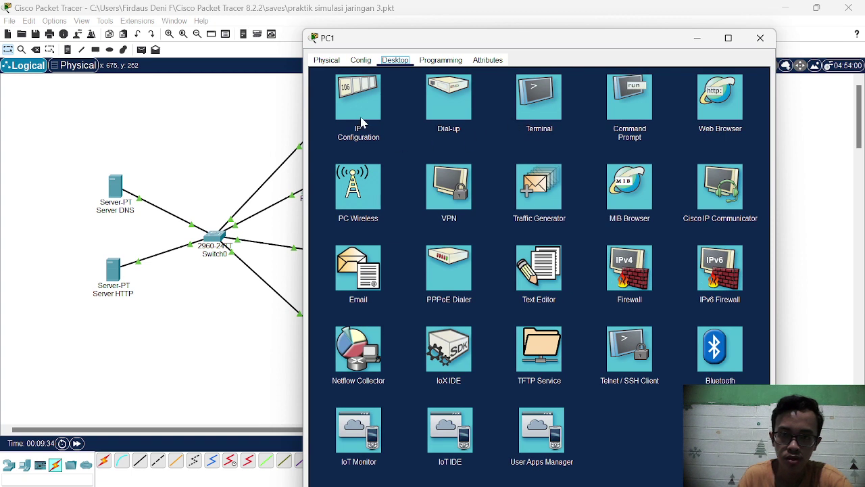
pyautogui.click(729, 104)
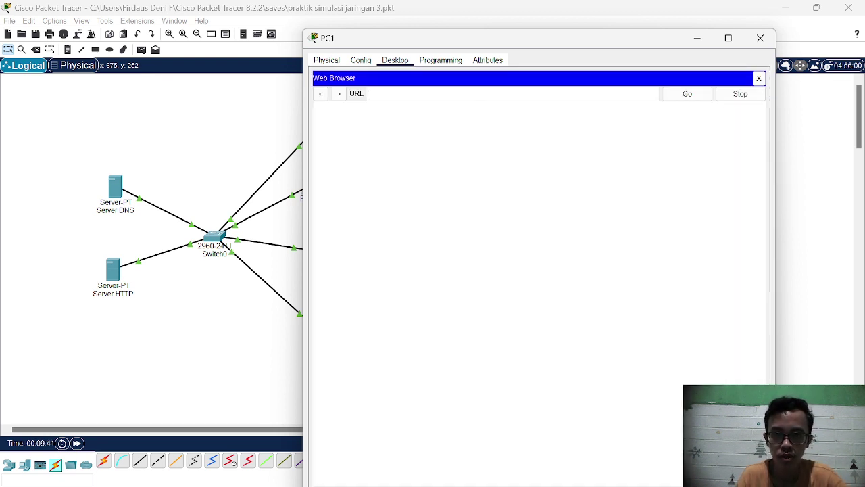
pyautogui.write('example.com')
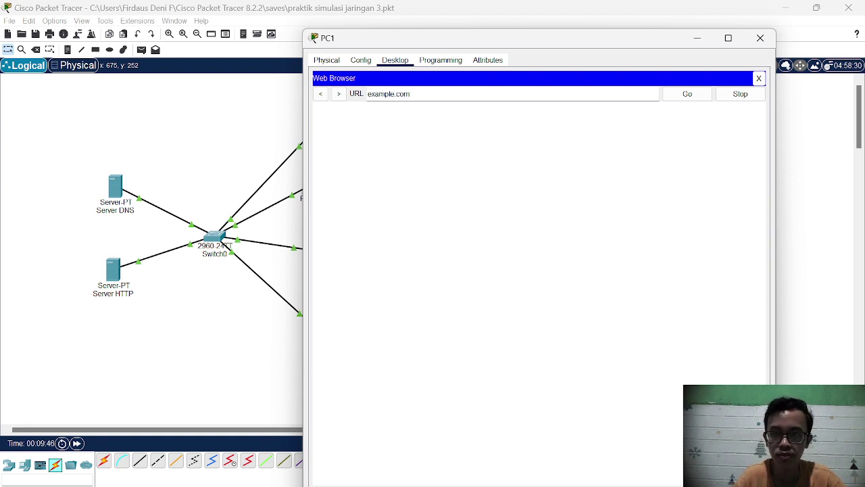
pyautogui.click(687, 94)
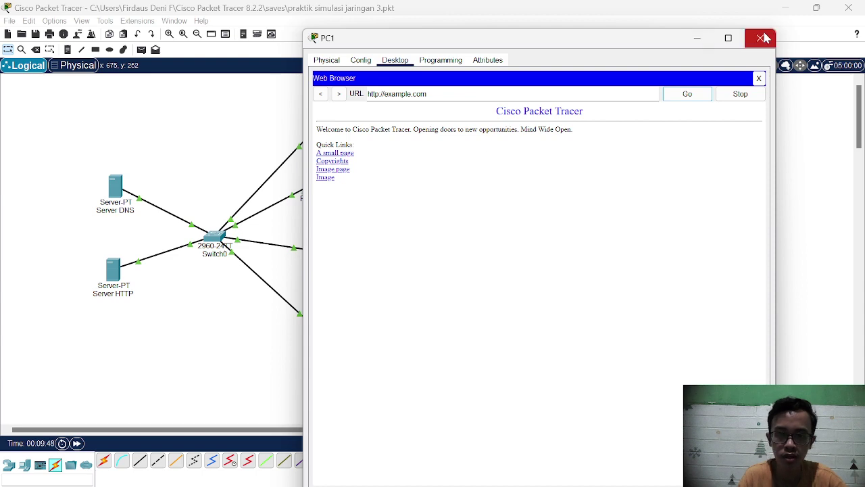
pyautogui.click(764, 38)
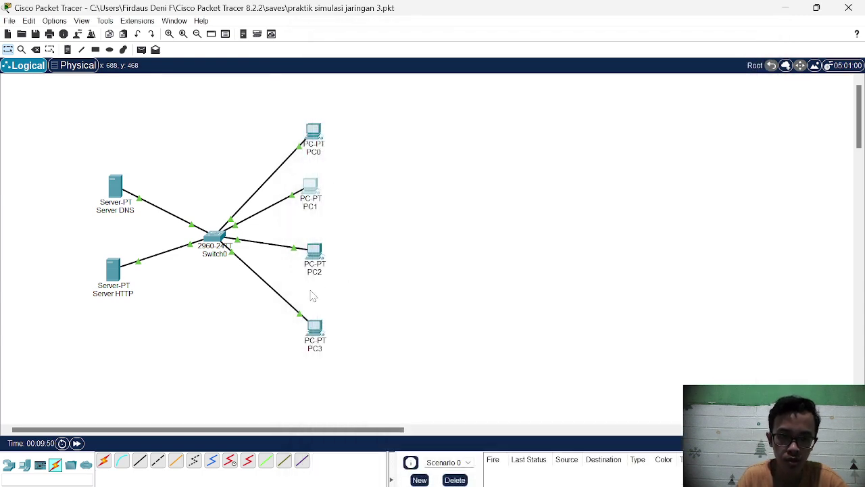
# Load example.com in PC2's web browser to test HTTP access through DNS, and close PC2's window
pyautogui.click(314, 254)
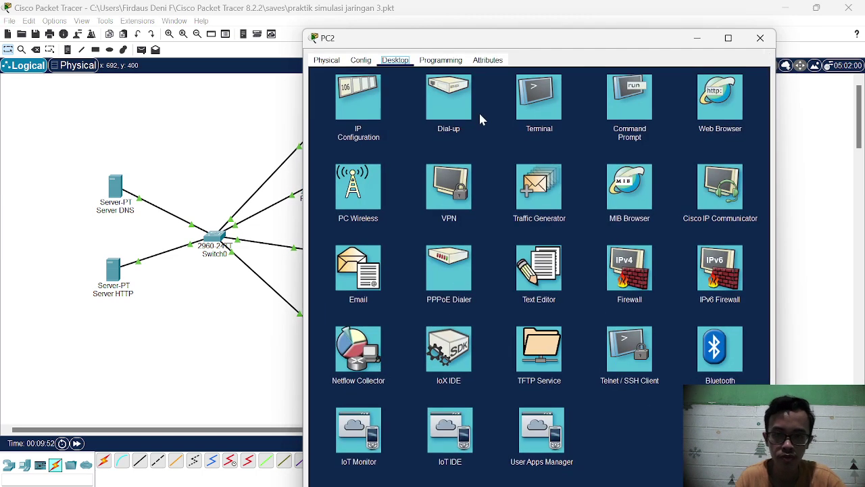
pyautogui.click(716, 116)
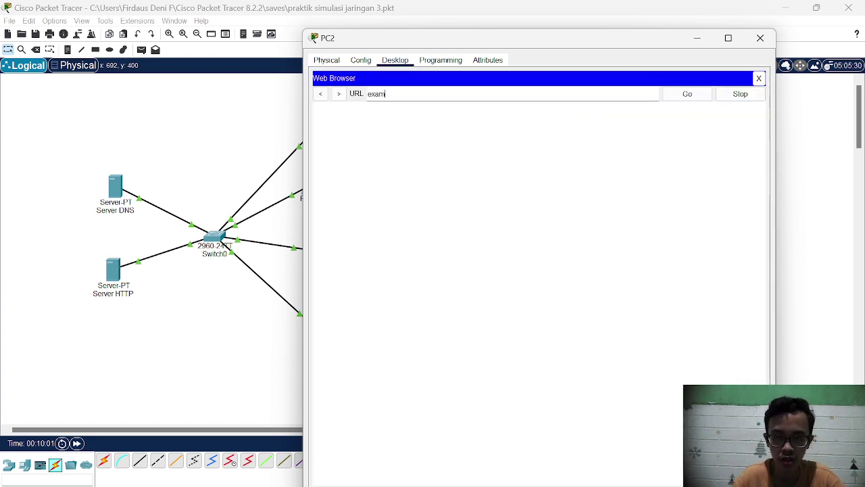
pyautogui.write('e.com')
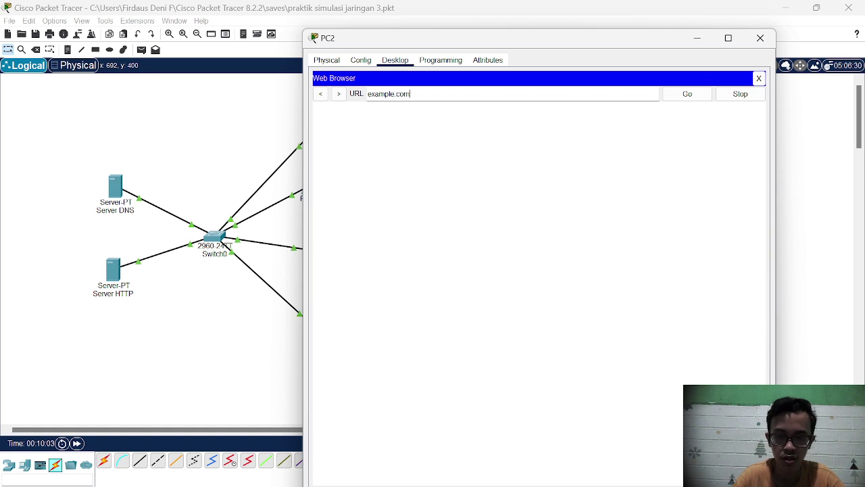
pyautogui.click(690, 96)
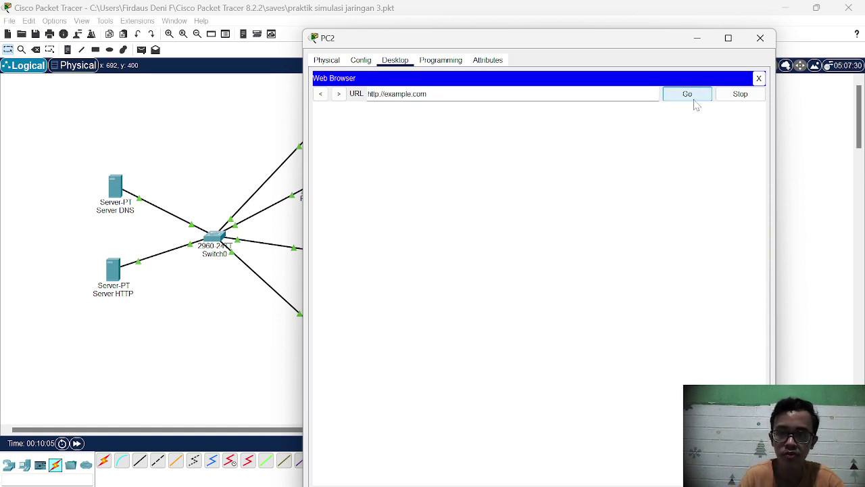
pyautogui.click(760, 38)
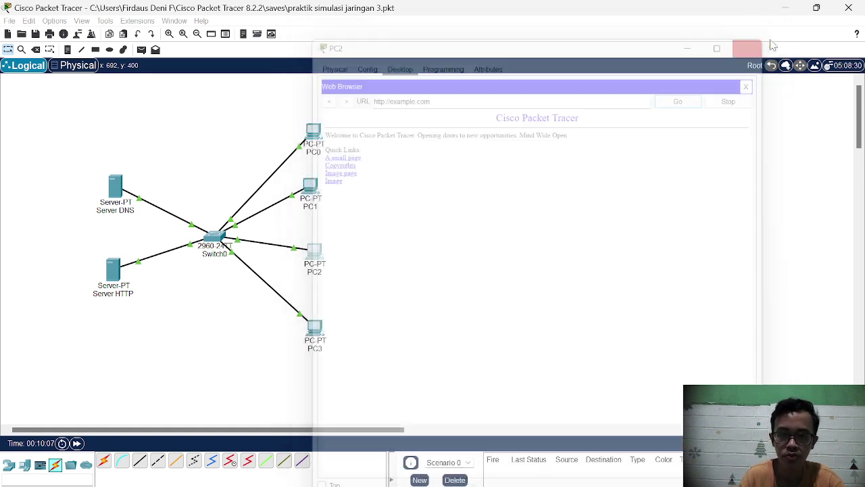
# Load example.com in PC3's web browser to test HTTP access through DNS
pyautogui.click(315, 336)
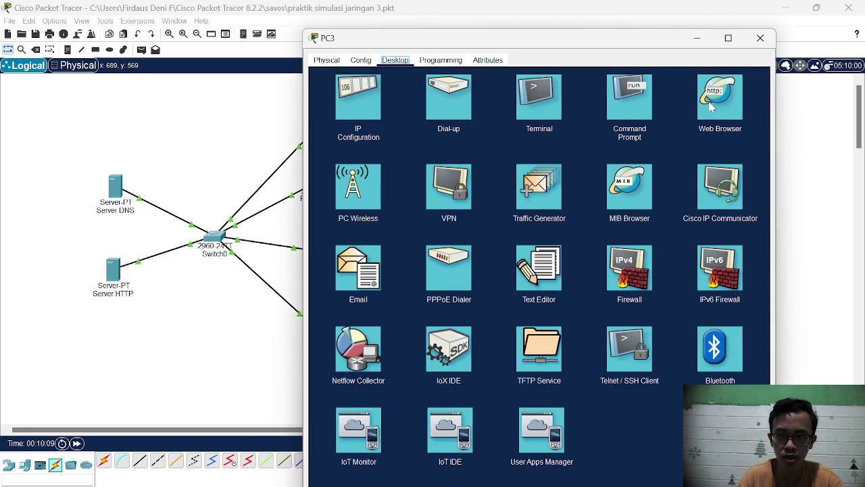
pyautogui.click(724, 105)
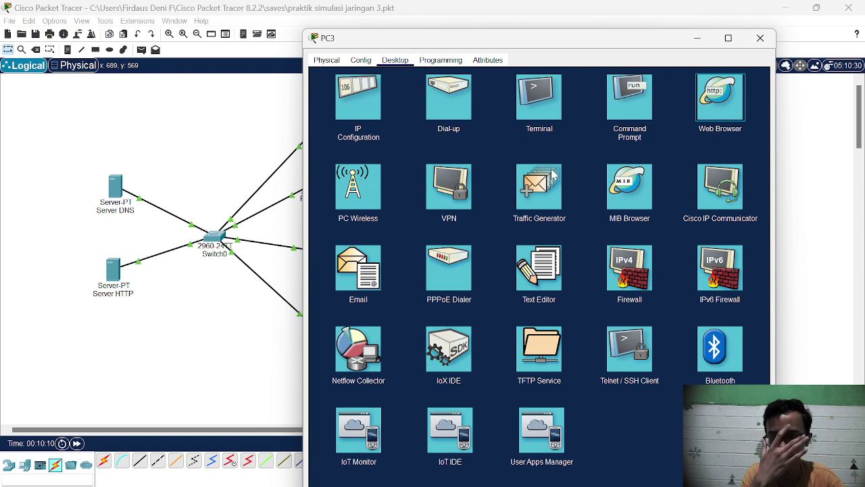
pyautogui.click(727, 115)
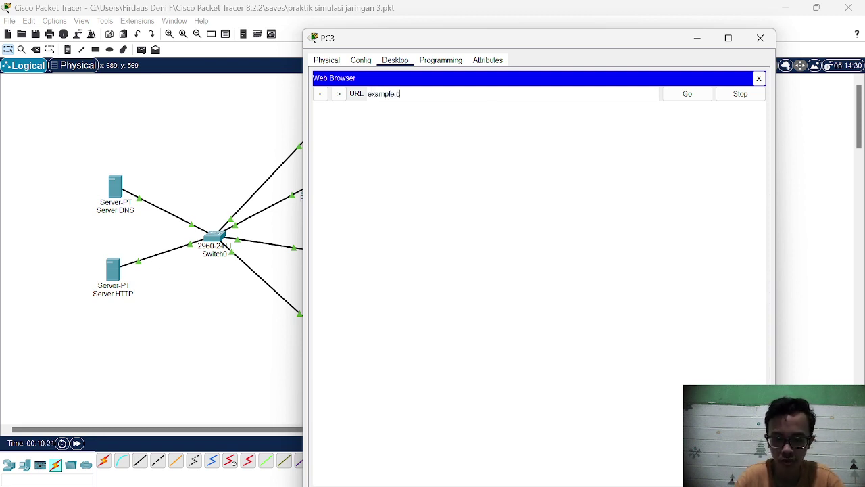
pyautogui.click(691, 96)
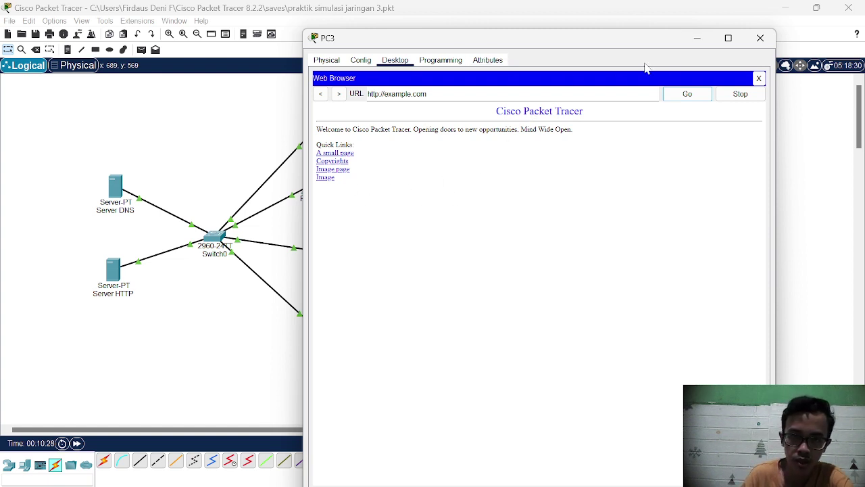
# Recheck the Tugas 3 instructions in the browser, and close the leftover Server HTTP window
pyautogui.hotkey('alt', 'Tab')
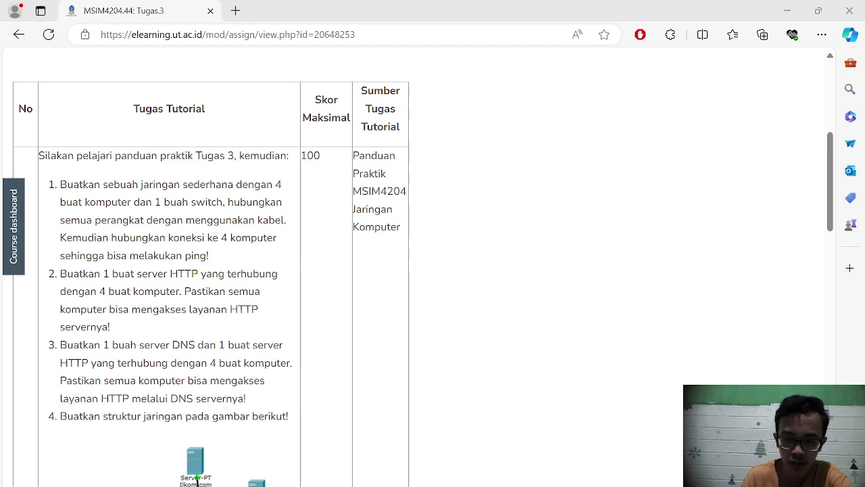
pyautogui.moveTo(541, 484)
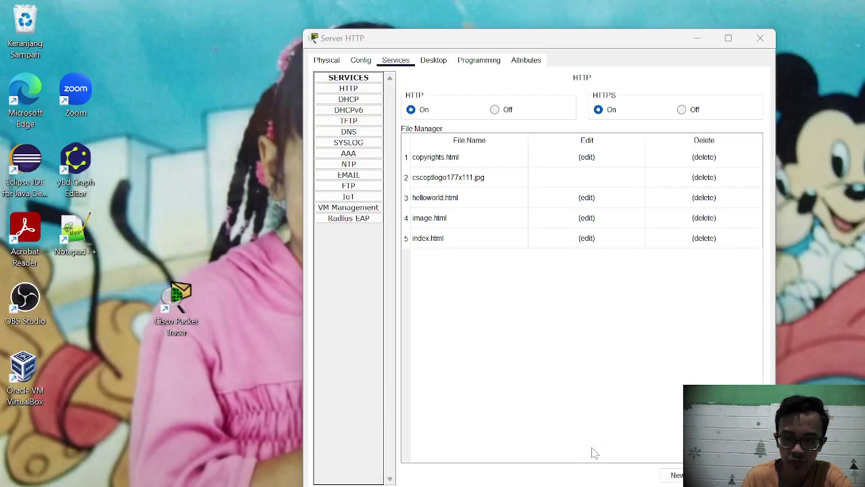
pyautogui.click(592, 453)
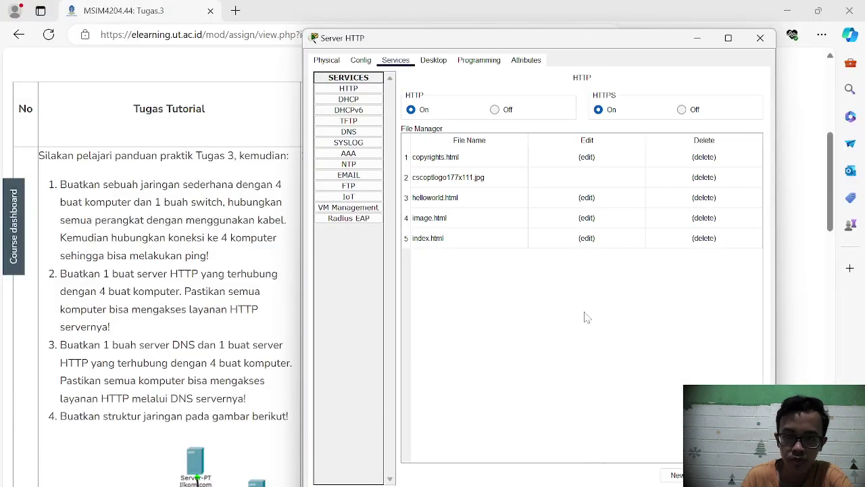
pyautogui.click(760, 38)
pyautogui.moveTo(527, 484)
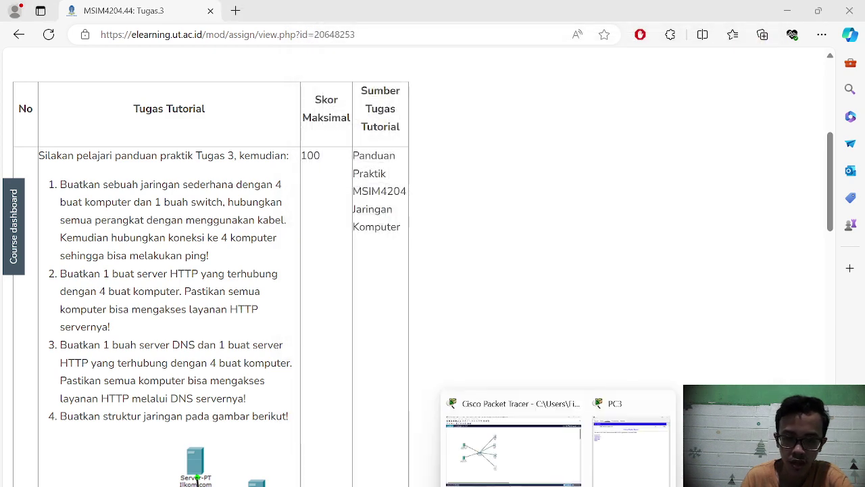
# Return to the main Cisco Packet Tracer window and save the network in its existing file, praktik simulasi jaringan 3.pkt
pyautogui.click(543, 448)
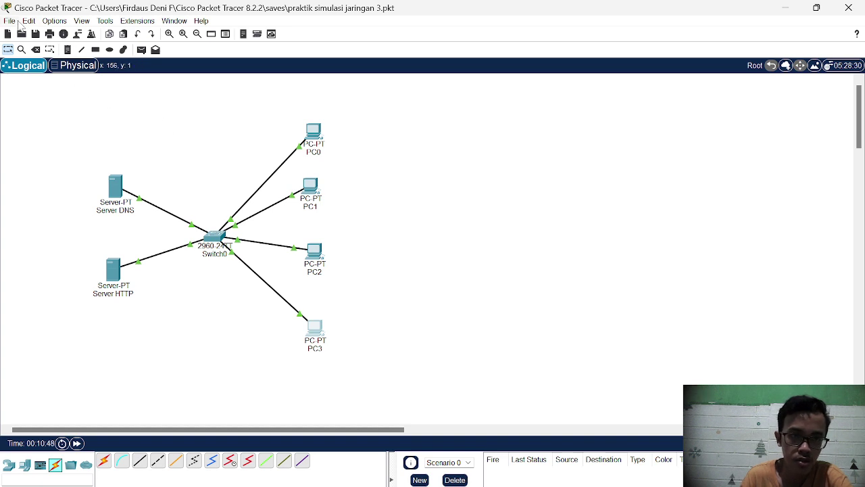
pyautogui.click(10, 21)
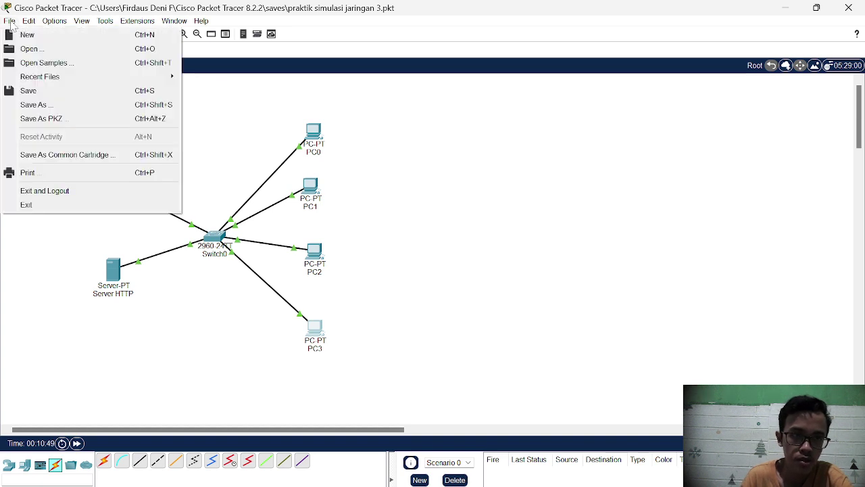
pyautogui.click(49, 94)
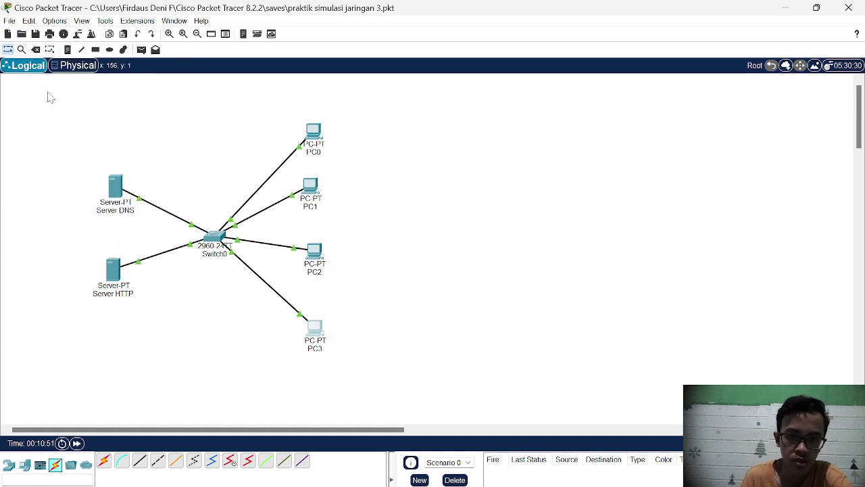
# Switch to the browser and examine the network diagram for task 4 of Tugas 3
pyautogui.moveTo(500, 473)
pyautogui.click(500, 439)
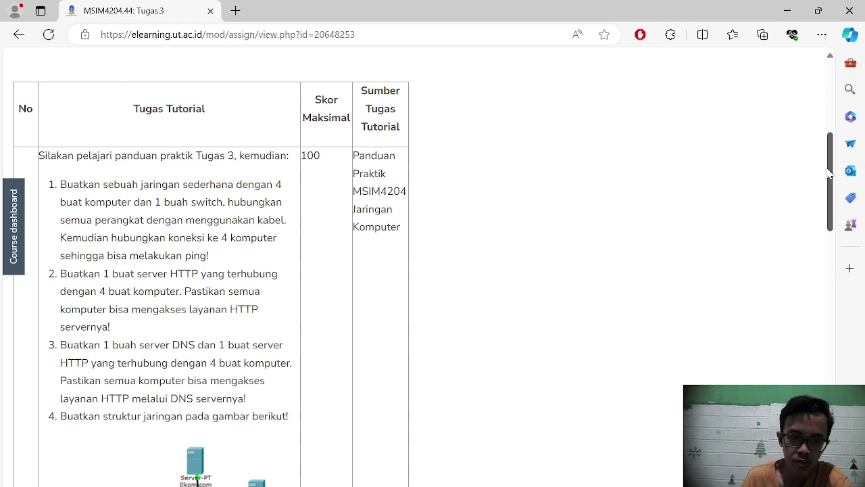
pyautogui.moveTo(830, 174); pyautogui.dragTo(800, 232)
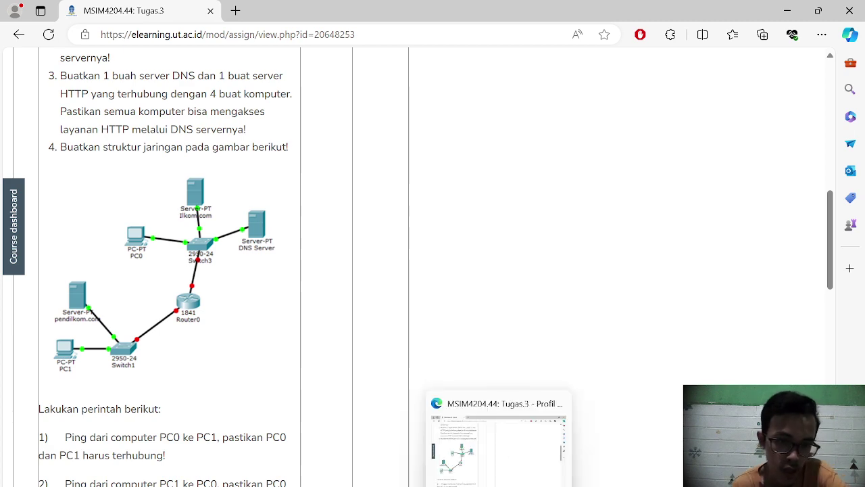
# Return to Cisco Packet Tracer and start a new empty network, saving the current one
pyautogui.click(498, 486)
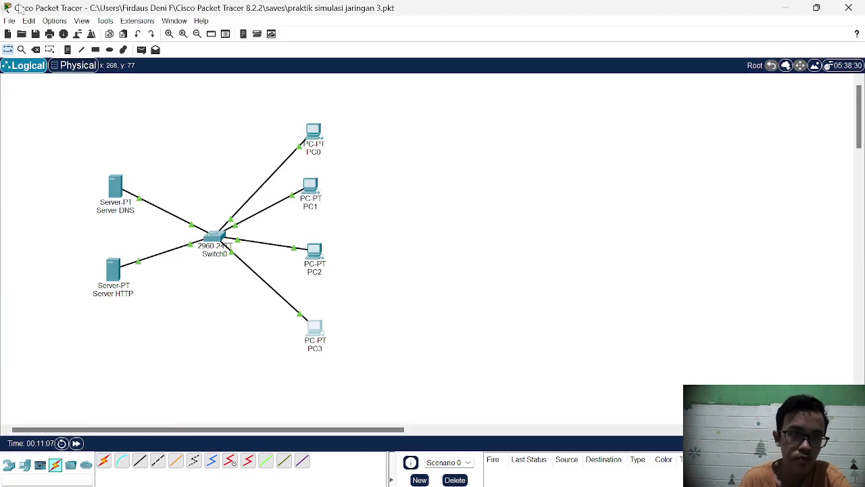
pyautogui.click(12, 21)
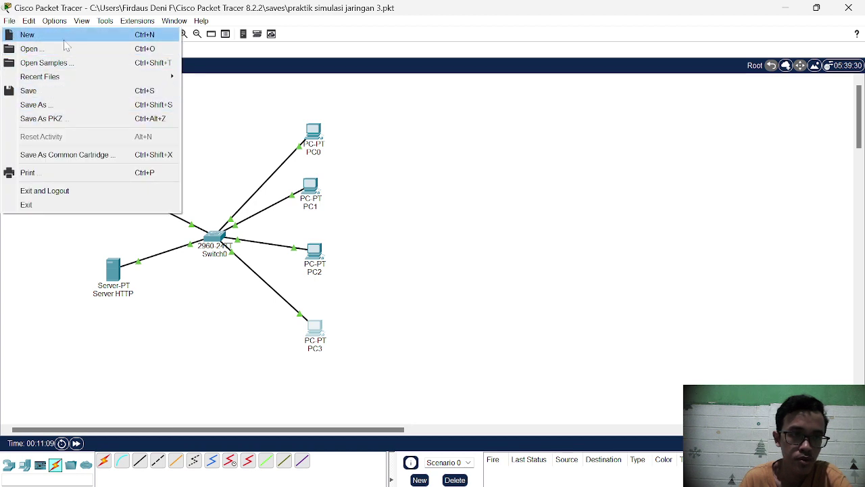
pyautogui.click(129, 35)
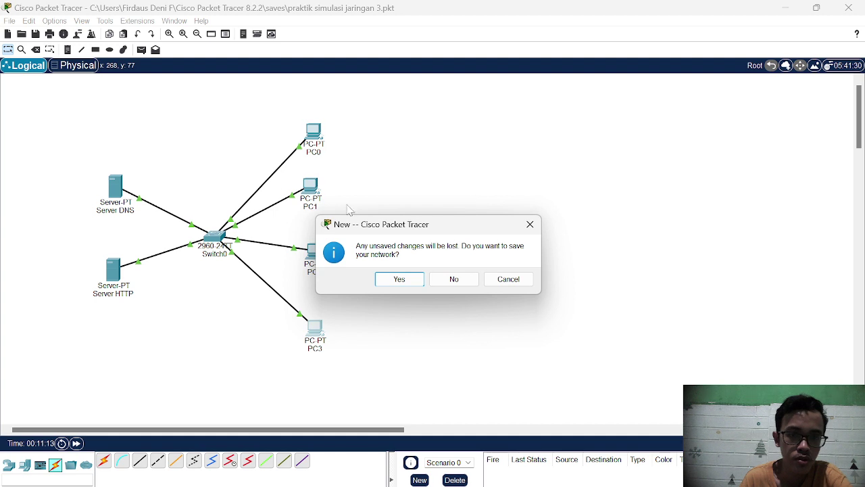
pyautogui.click(398, 279)
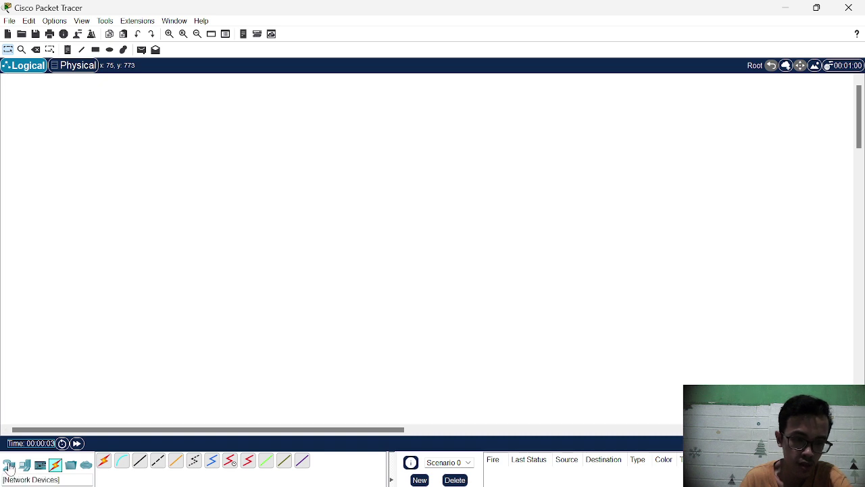
# Place a 1941 router in the workspace, with one 2960 switch to its lower left and another directly above it
pyautogui.click(9, 465)
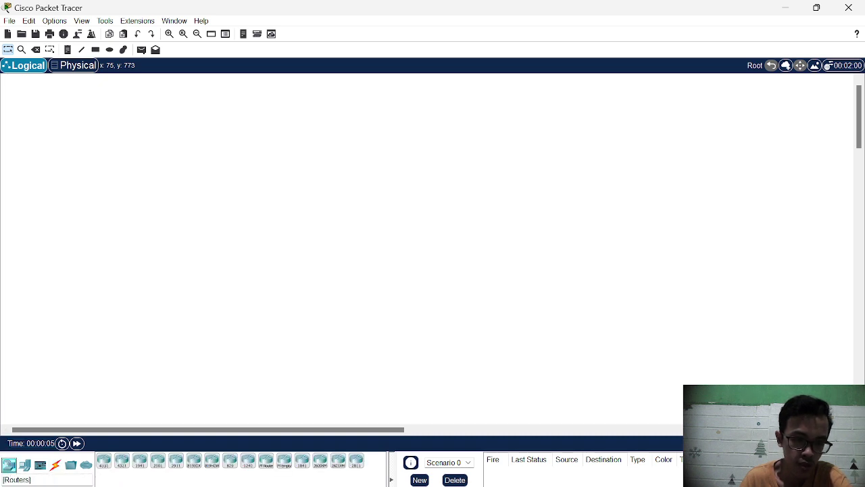
pyautogui.moveTo(103, 460); pyautogui.dragTo(251, 251)
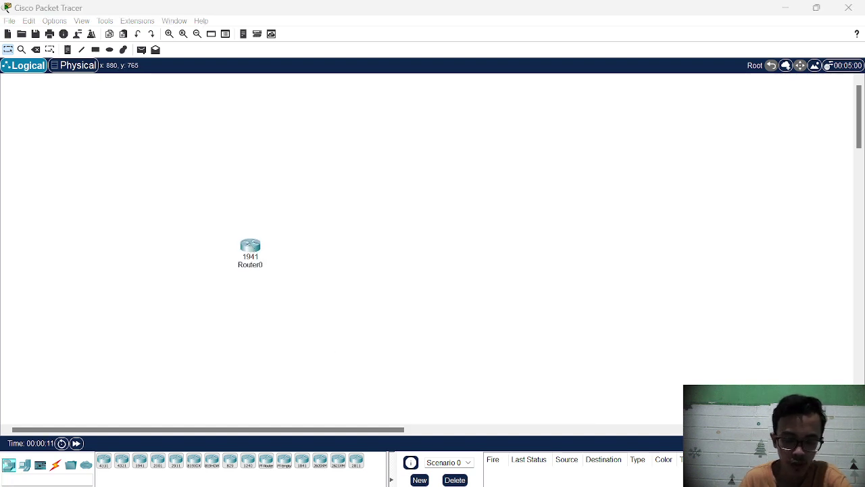
pyautogui.hotkey('alt', 'Tab')
pyautogui.hotkey('alt', 'Tab')
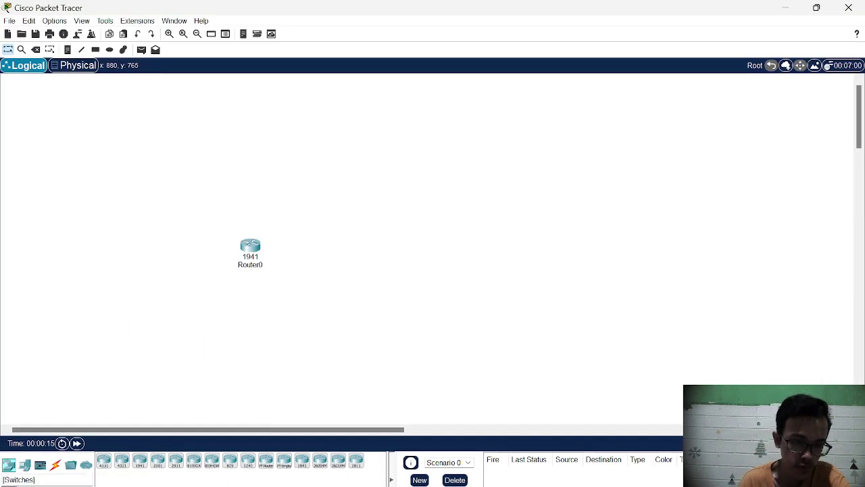
pyautogui.moveTo(25, 465); pyautogui.dragTo(186, 321)
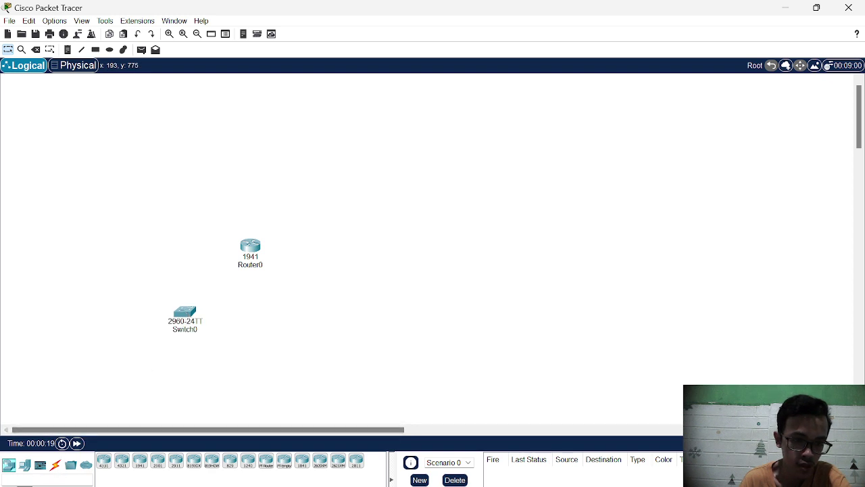
pyautogui.moveTo(24, 464); pyautogui.dragTo(254, 211)
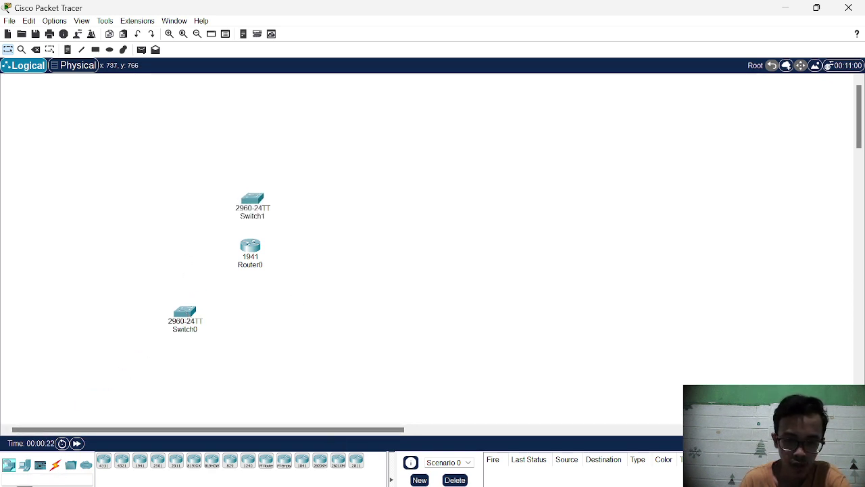
# Following the task diagram, place one PC left of each switch and move the upper switch farther above the router
pyautogui.hotkey('alt', 'Tab')
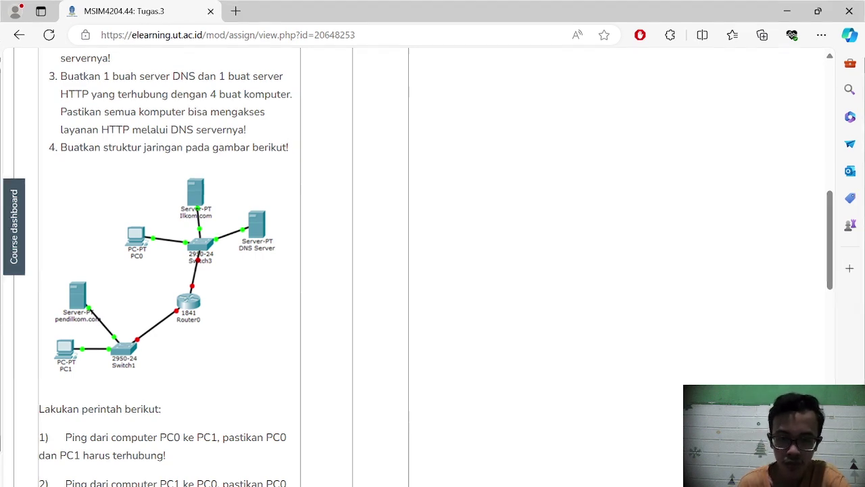
pyautogui.hotkey('alt', 'Tab')
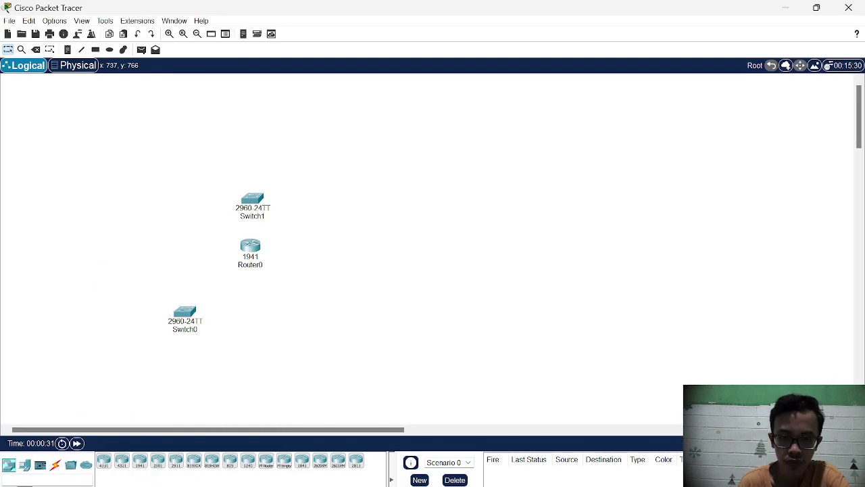
pyautogui.click(24, 465)
pyautogui.click(104, 463)
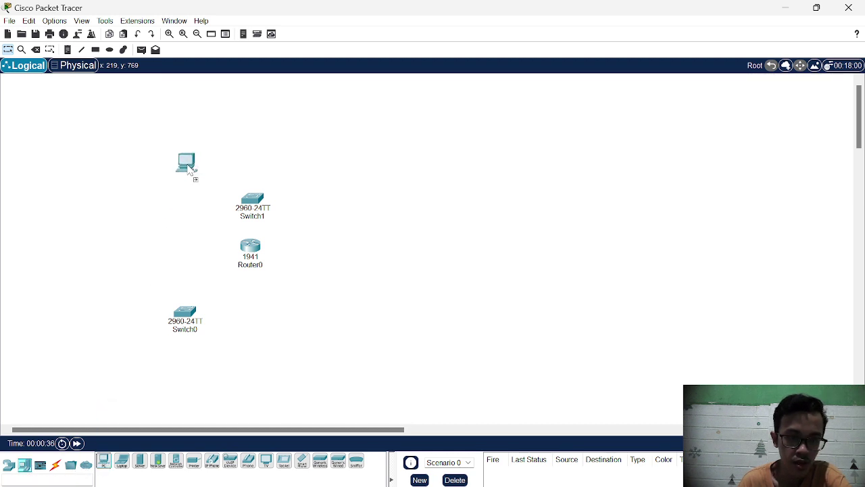
pyautogui.click(188, 169)
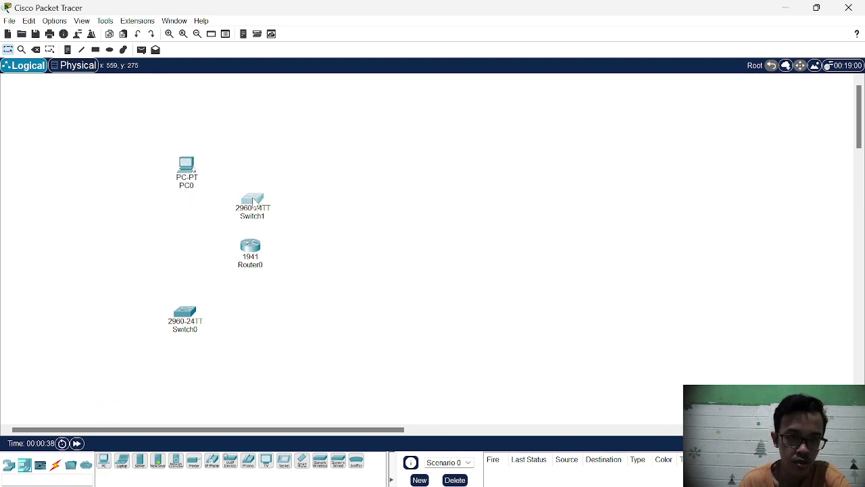
pyautogui.moveTo(254, 198); pyautogui.dragTo(260, 161)
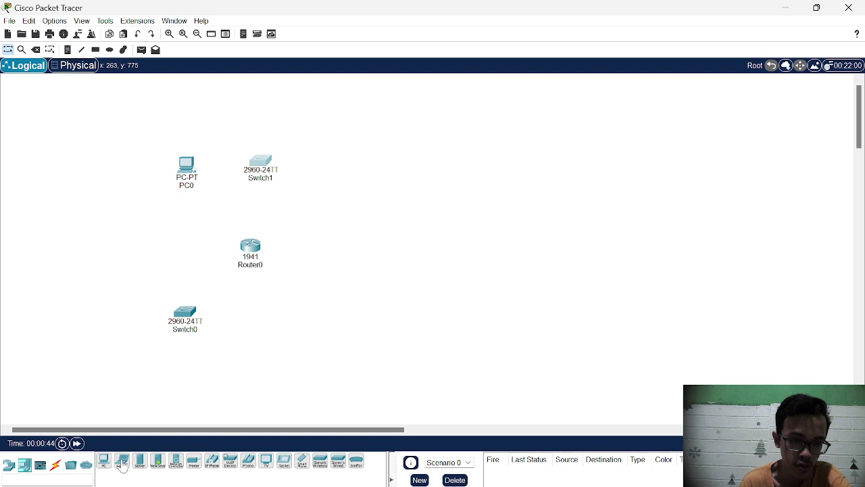
pyautogui.moveTo(123, 463); pyautogui.dragTo(121, 292)
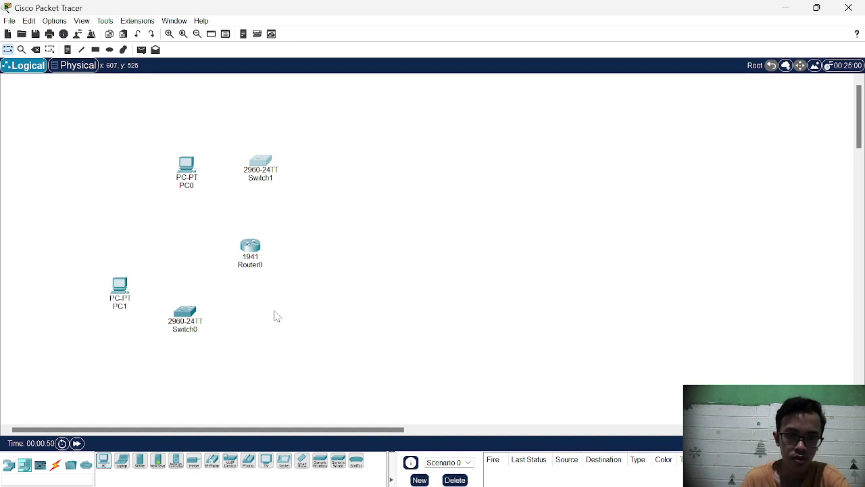
# Check the task diagram, then place a server to the upper left of the lower switch and move PC1 farther left, below the server
pyautogui.hotkey('alt', 'Tab')
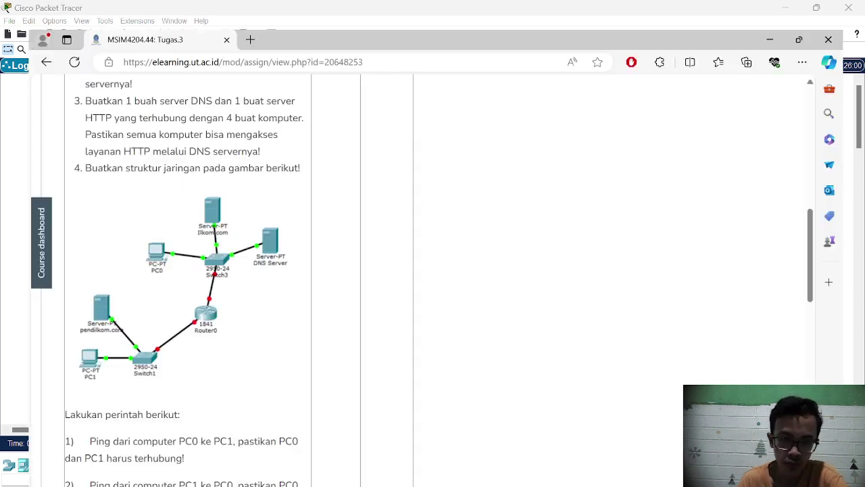
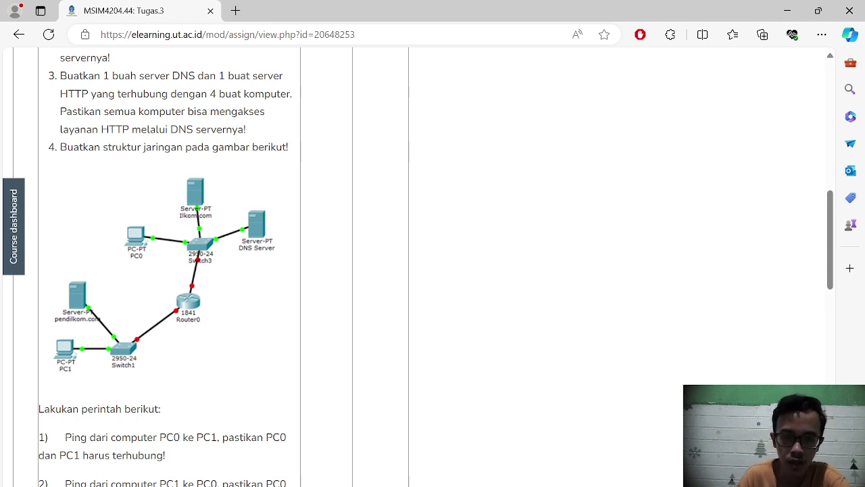
pyautogui.moveTo(558, 486)
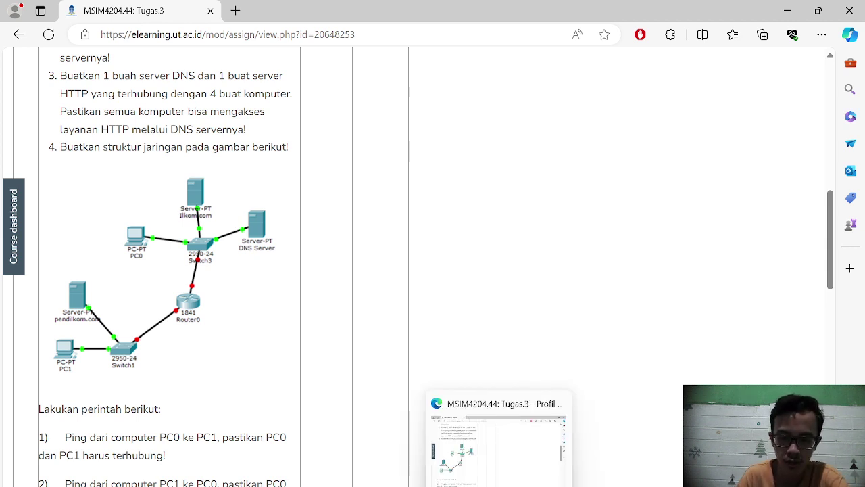
pyautogui.click(558, 486)
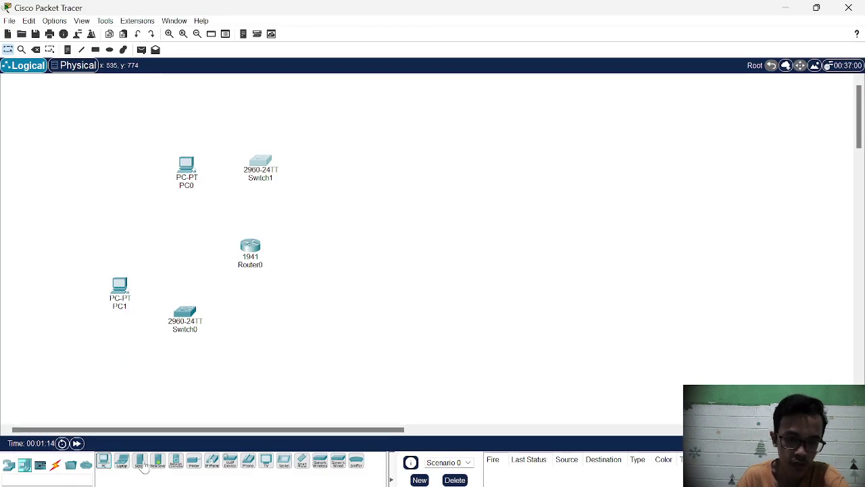
pyautogui.moveTo(140, 464); pyautogui.dragTo(119, 250)
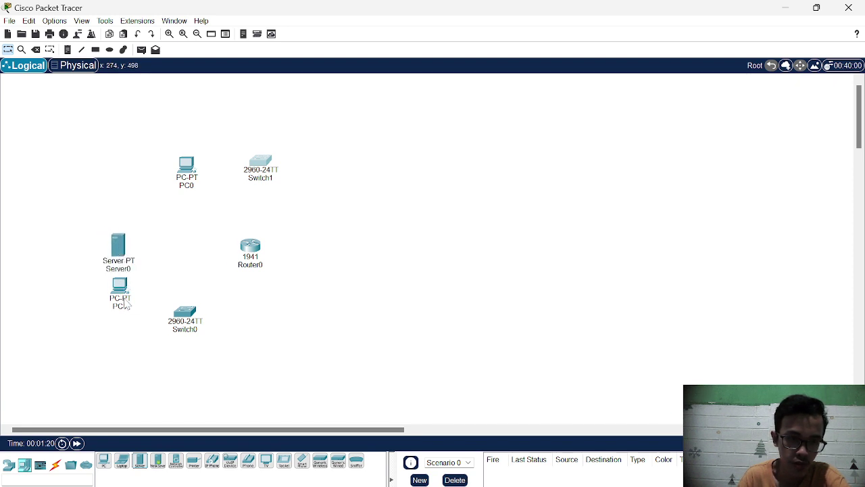
pyautogui.moveTo(123, 292); pyautogui.dragTo(86, 295)
pyautogui.moveTo(119, 253); pyautogui.dragTo(122, 257)
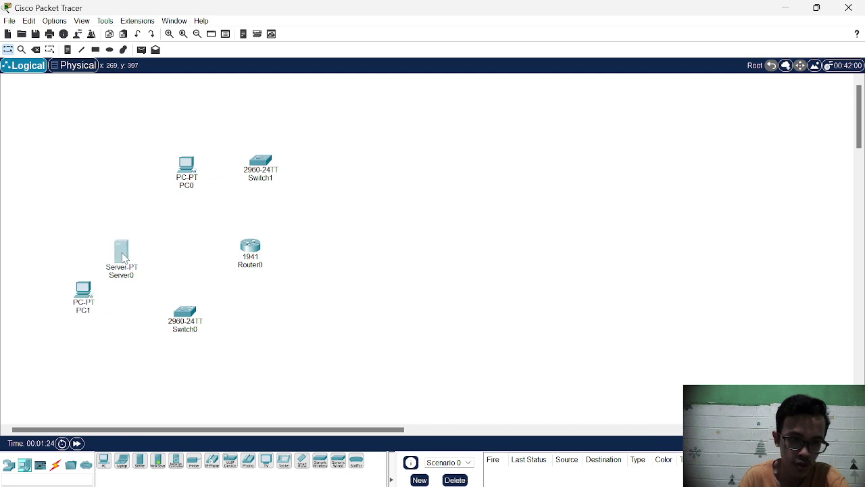
# Rename the server beside PC1 as pendilkom.com
pyautogui.click(124, 277)
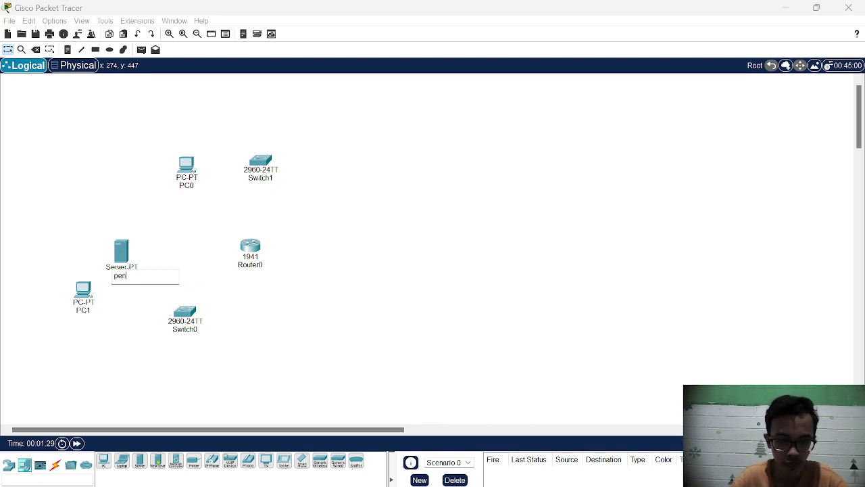
pyautogui.write('pendilko')
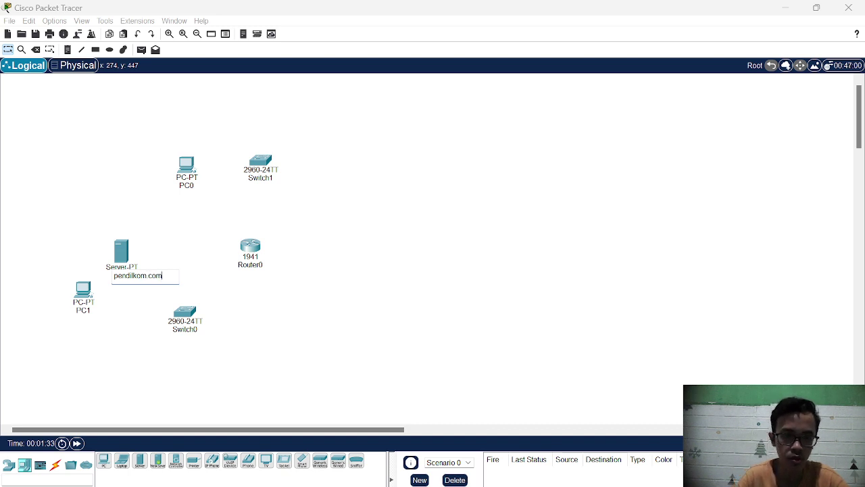
pyautogui.write('m.com')
pyautogui.press('Return')
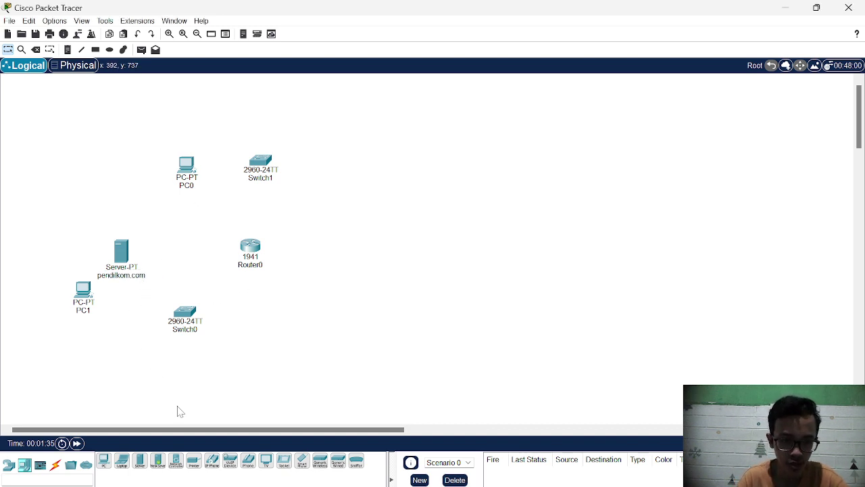
# Place a second server above the upper switch and name it ilkom.com, as in the task diagram
pyautogui.click(142, 465)
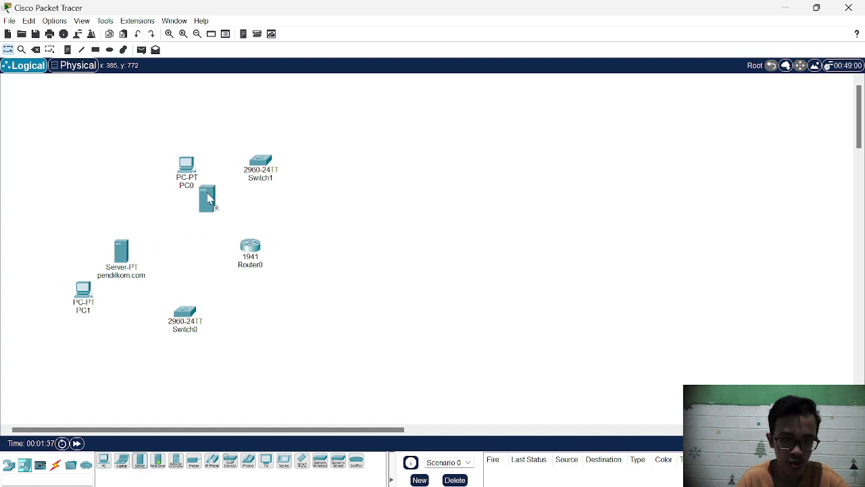
pyautogui.click(267, 101)
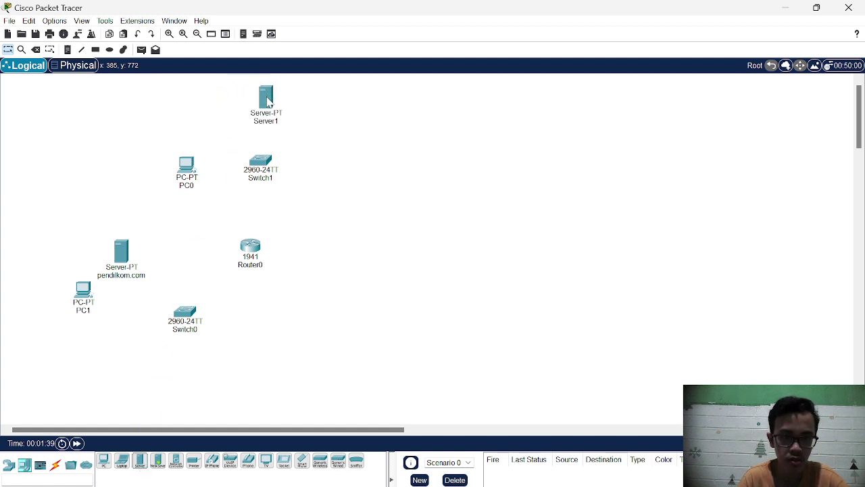
pyautogui.click(269, 122)
pyautogui.hotkey('ctrl', 'a')
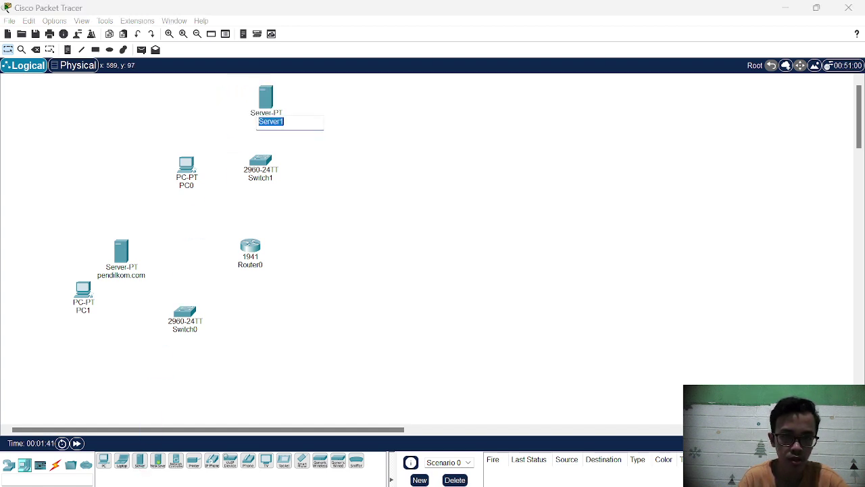
pyautogui.press('Return')
pyautogui.hotkey('alt', 'Tab')
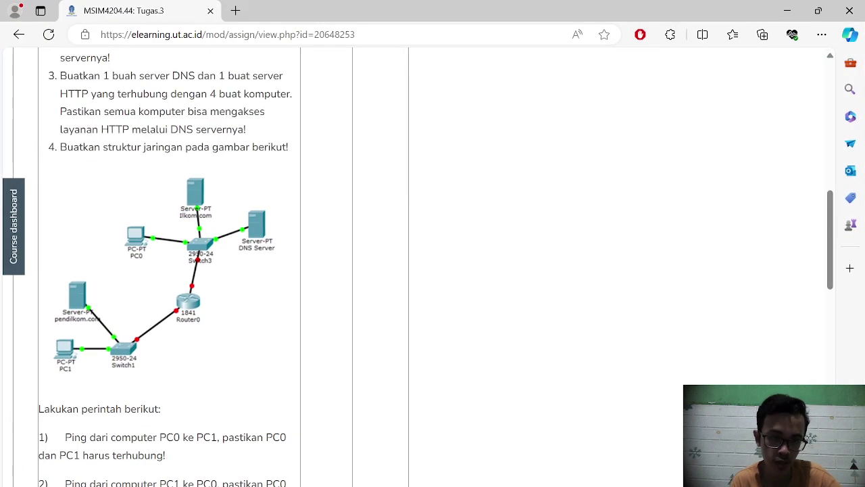
pyautogui.hotkey('alt', 'Tab')
pyautogui.hotkey('alt', 'Tab')
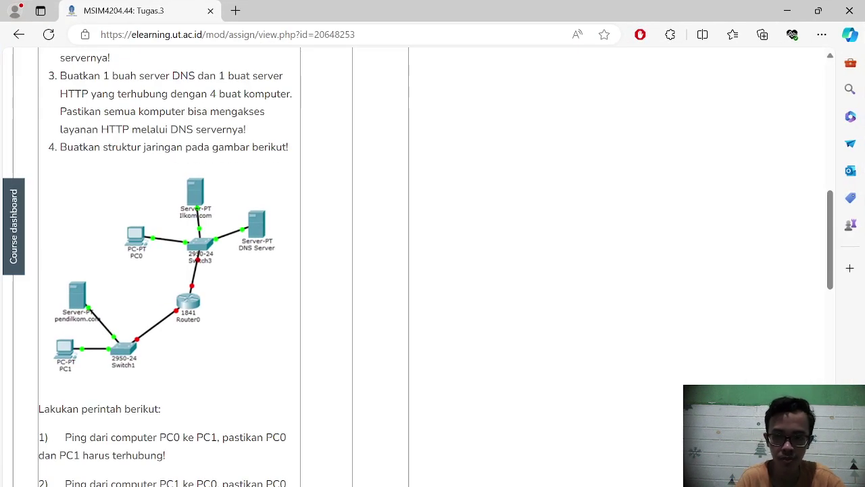
pyautogui.hotkey('alt', 'Tab')
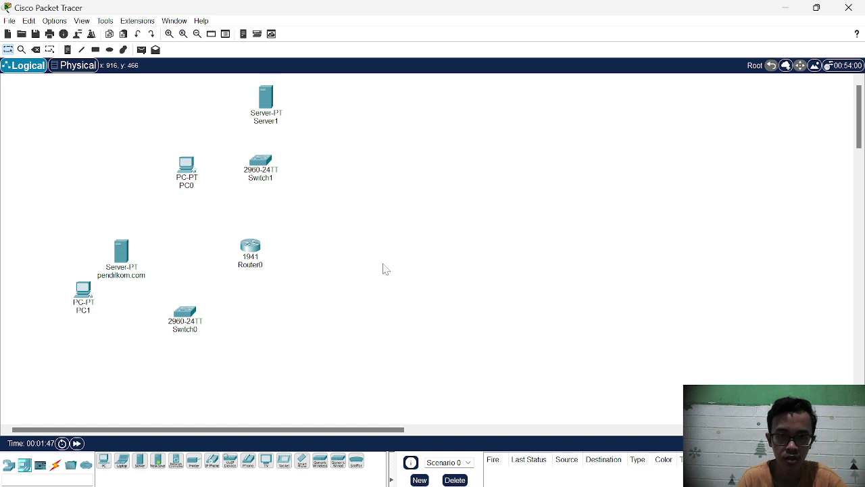
pyautogui.click(266, 121)
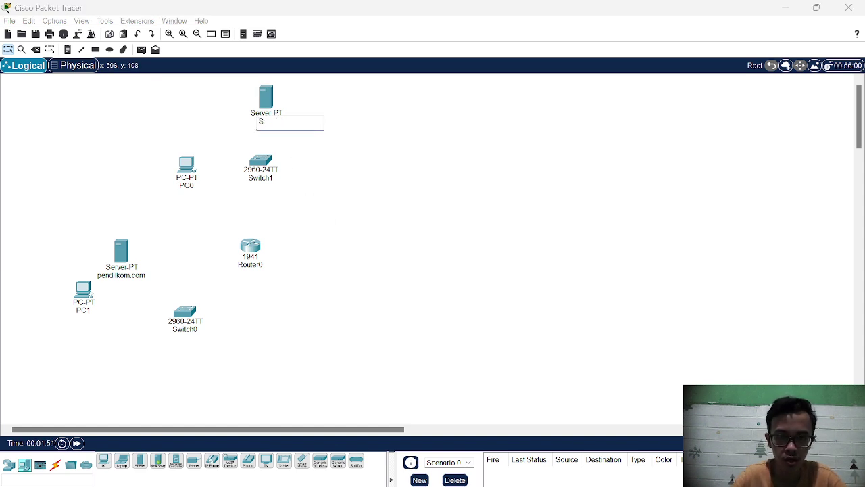
pyautogui.write('ilkom.com')
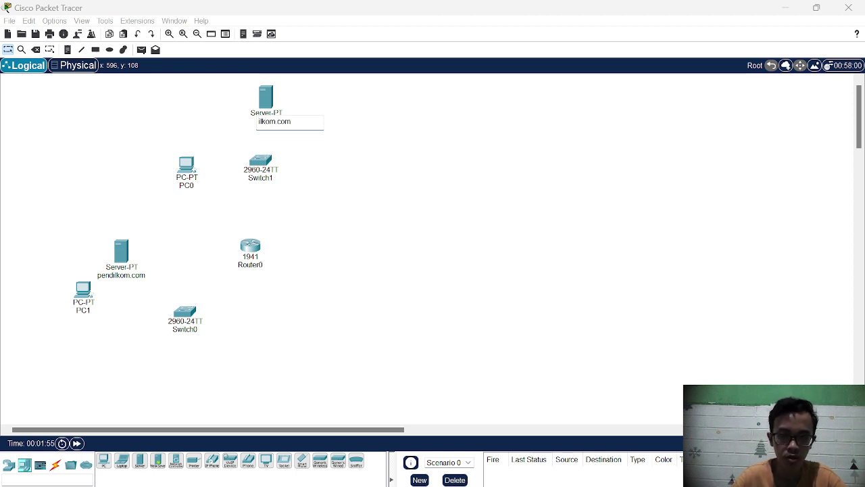
pyautogui.click(335, 198)
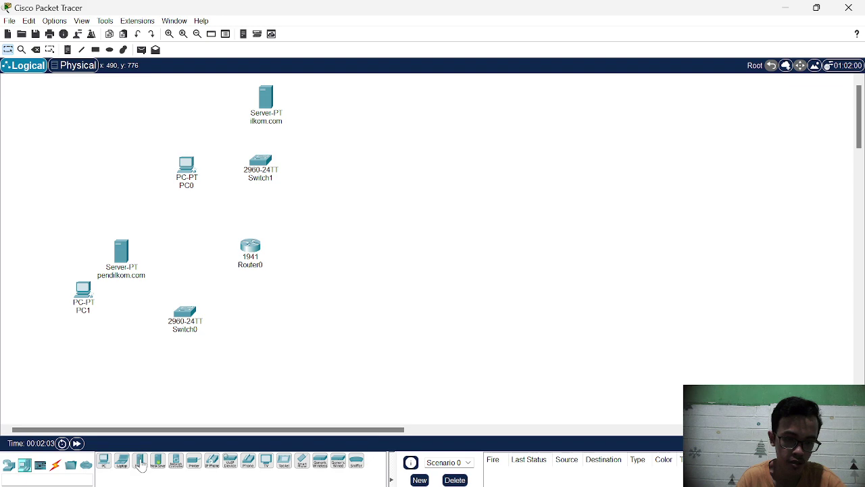
# Place a third server to the right of the upper switch and name it Server DNS
pyautogui.moveTo(140, 463); pyautogui.dragTo(338, 165)
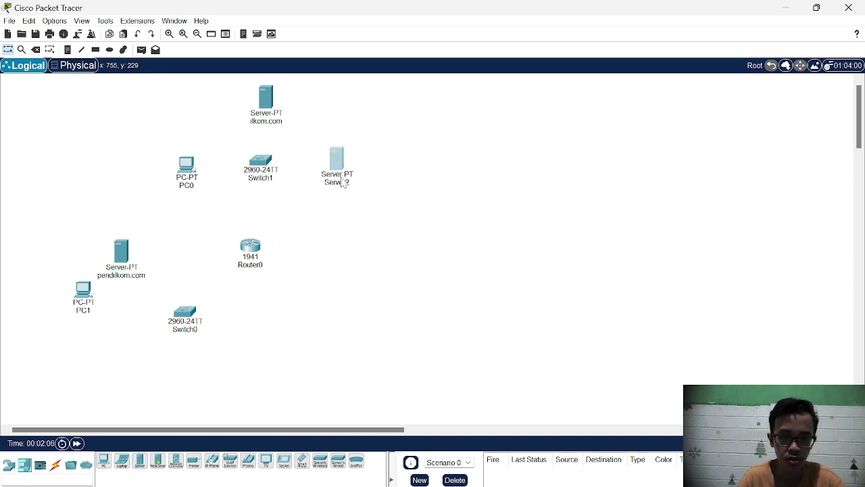
pyautogui.click(344, 184)
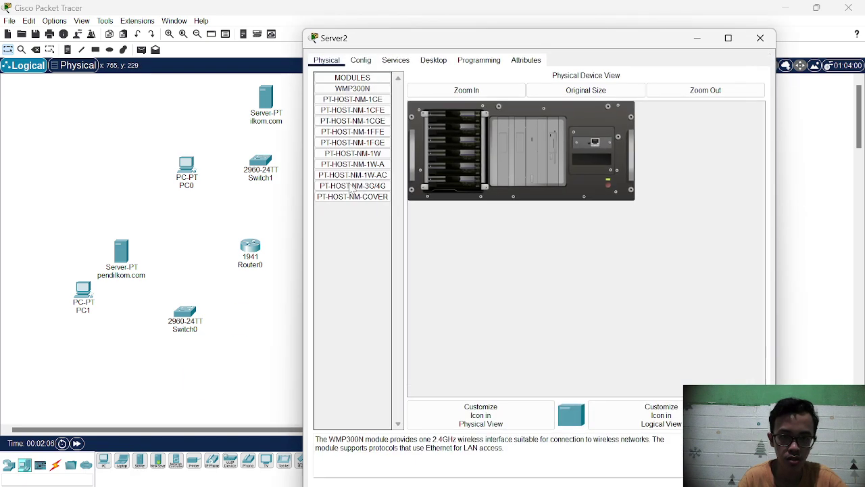
pyautogui.click(762, 40)
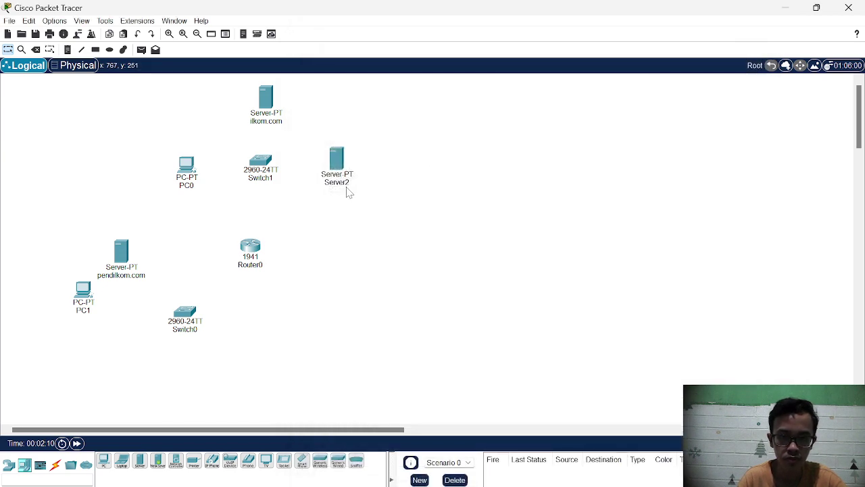
pyautogui.click(344, 182)
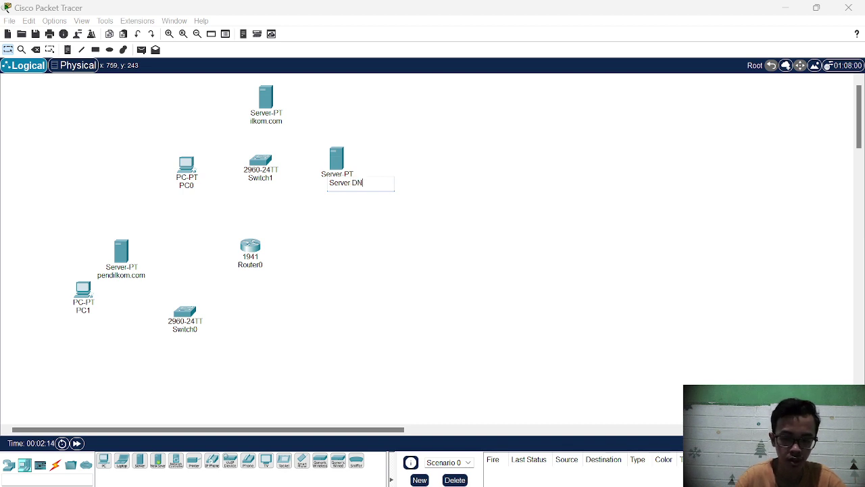
pyautogui.write('DNS')
pyautogui.click(440, 249)
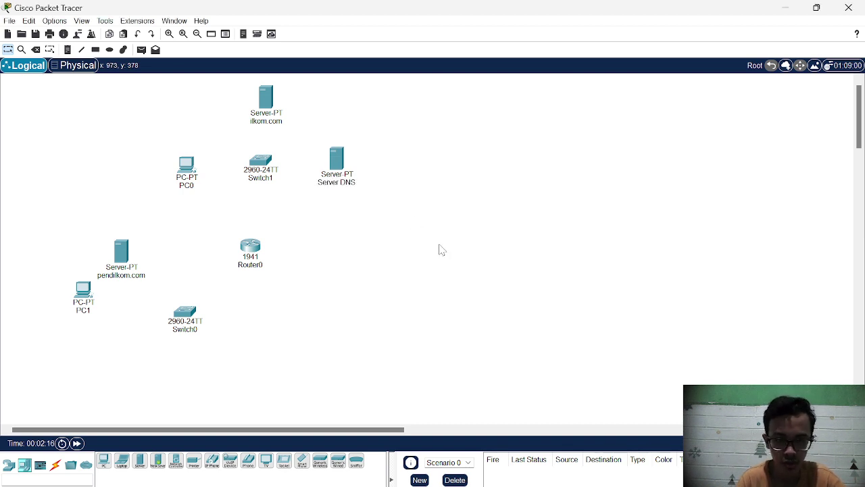
# Connect PC1's FastEthernet0 port to Switch0's FastEthernet0/1 port with a copper straight-through cable
pyautogui.click(56, 465)
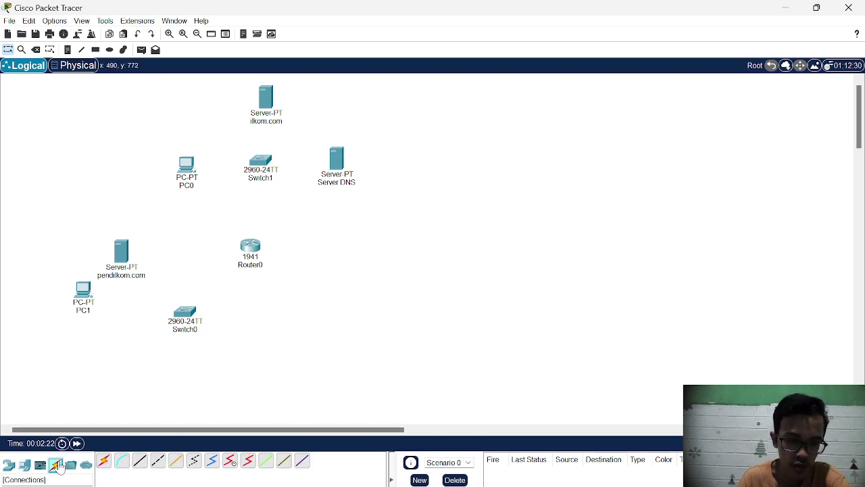
pyautogui.click(140, 465)
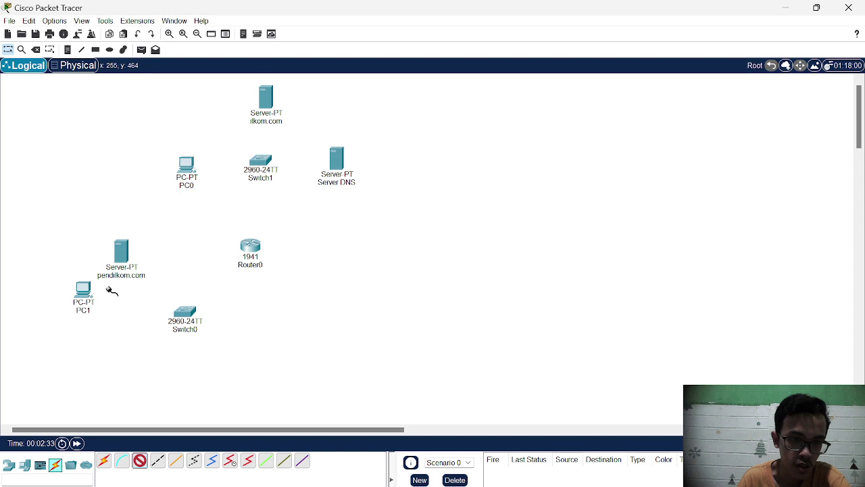
pyautogui.click(82, 292)
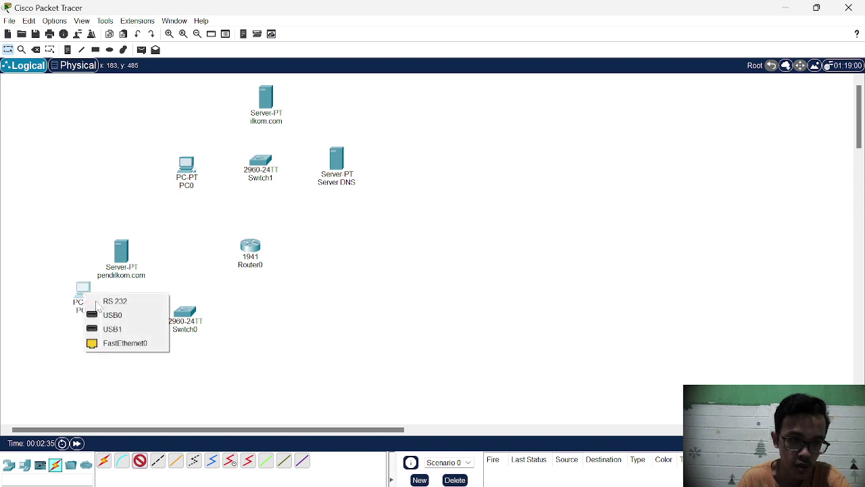
pyautogui.click(128, 342)
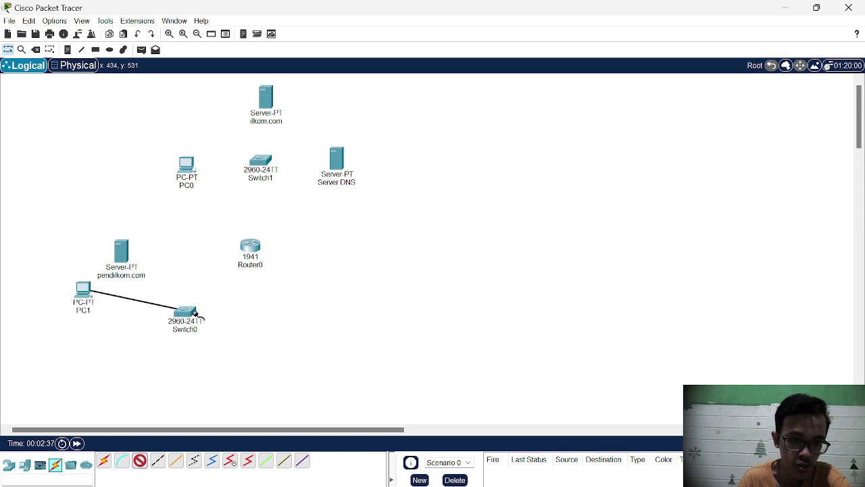
pyautogui.click(187, 312)
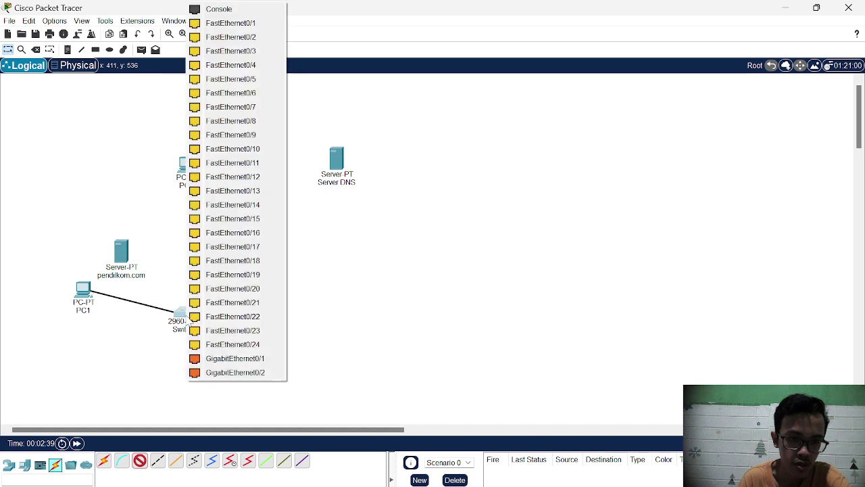
pyautogui.click(257, 27)
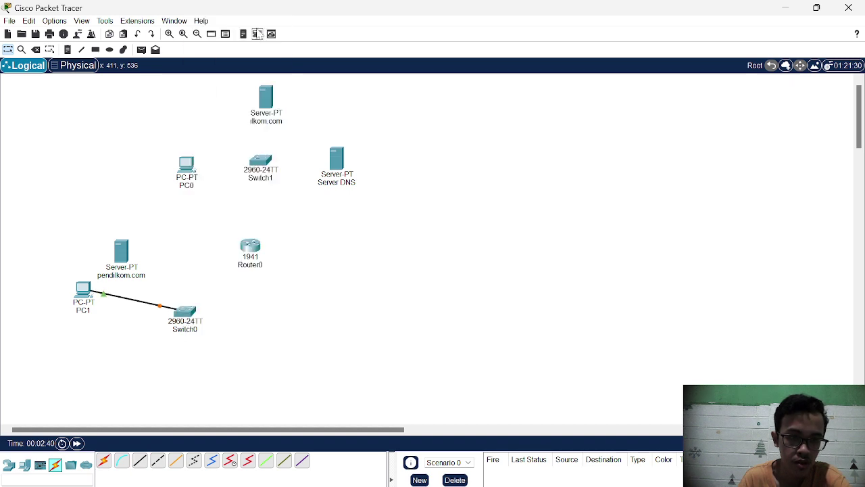
# Connect the pendilkom.com server's FastEthernet0 port to Switch0's FastEthernet0/2 port with a copper straight-through cable
pyautogui.click(140, 462)
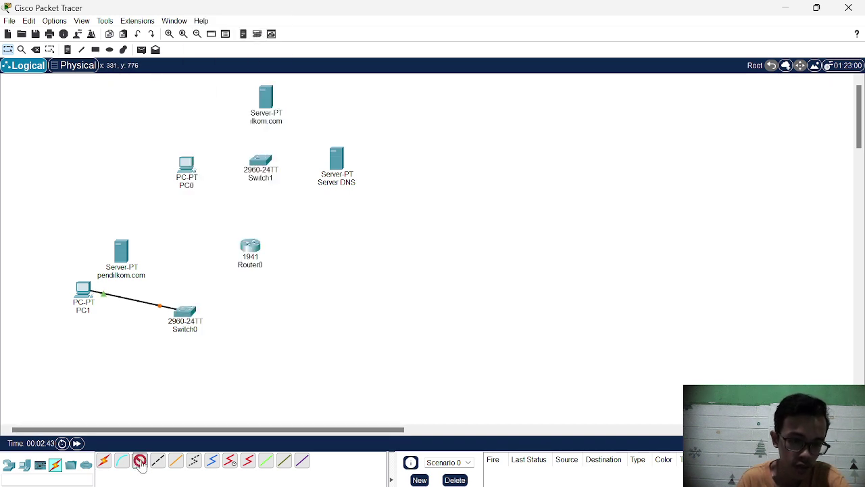
pyautogui.click(123, 251)
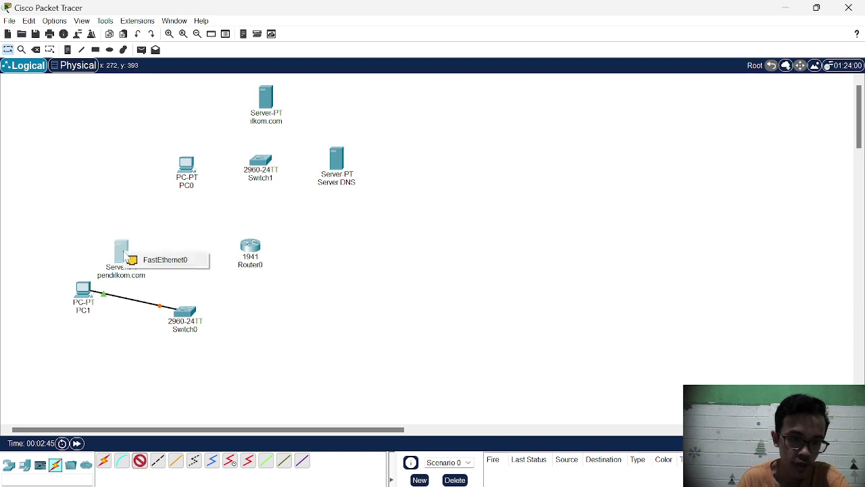
pyautogui.click(135, 259)
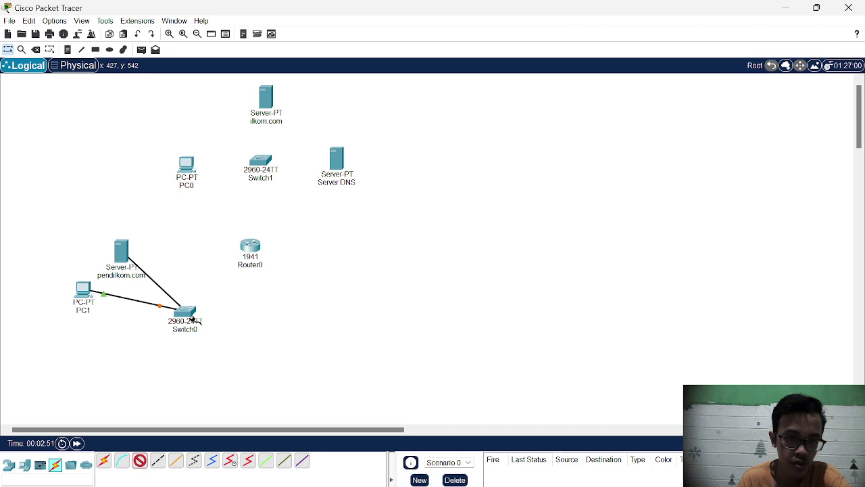
pyautogui.click(190, 315)
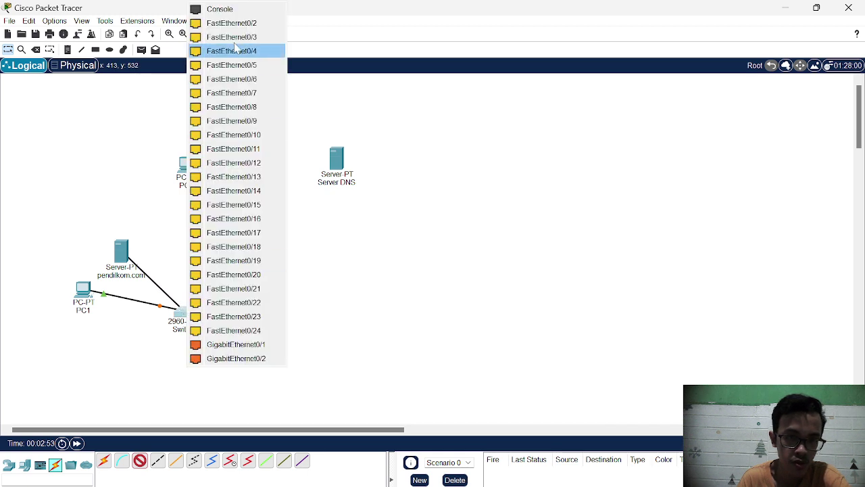
pyautogui.click(249, 22)
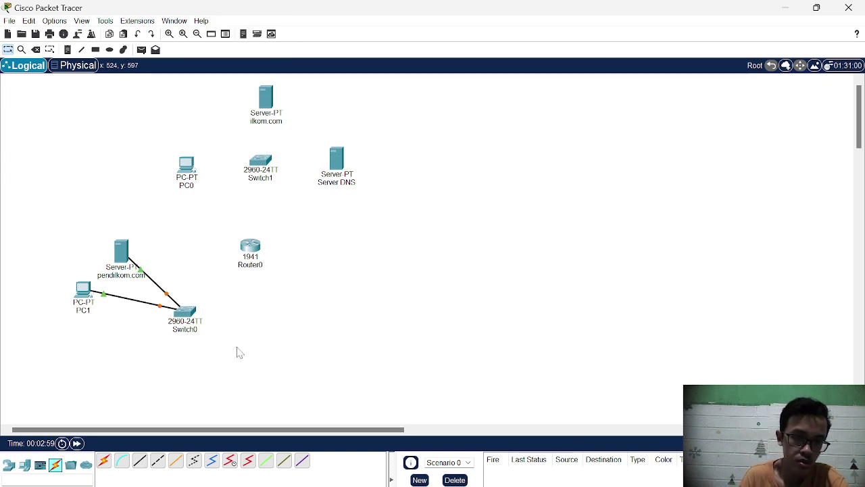
# Connect Switch0's GigabitEthernet0/1 port to Router0's GigabitEthernet0/1 port with a copper straight-through cable
pyautogui.click(140, 460)
pyautogui.click(190, 313)
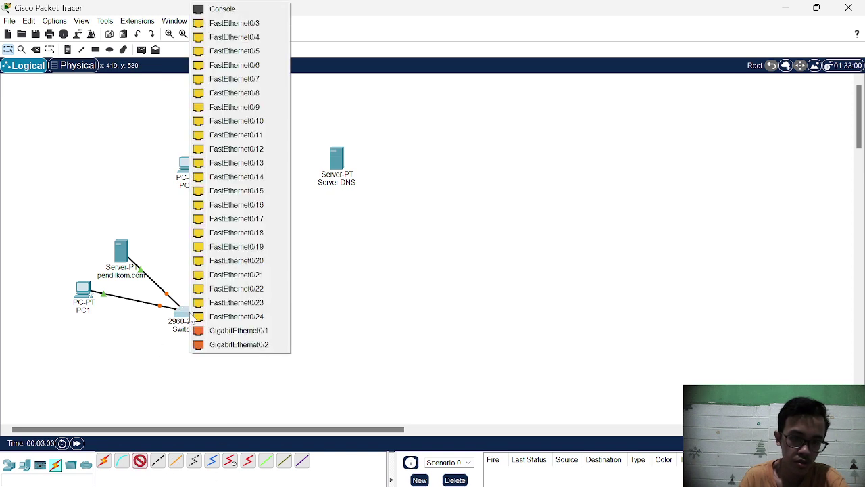
pyautogui.click(239, 329)
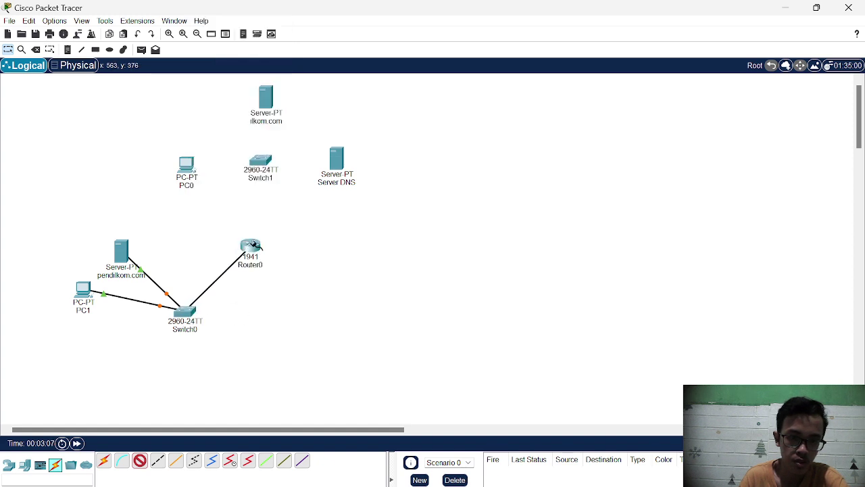
pyautogui.click(249, 247)
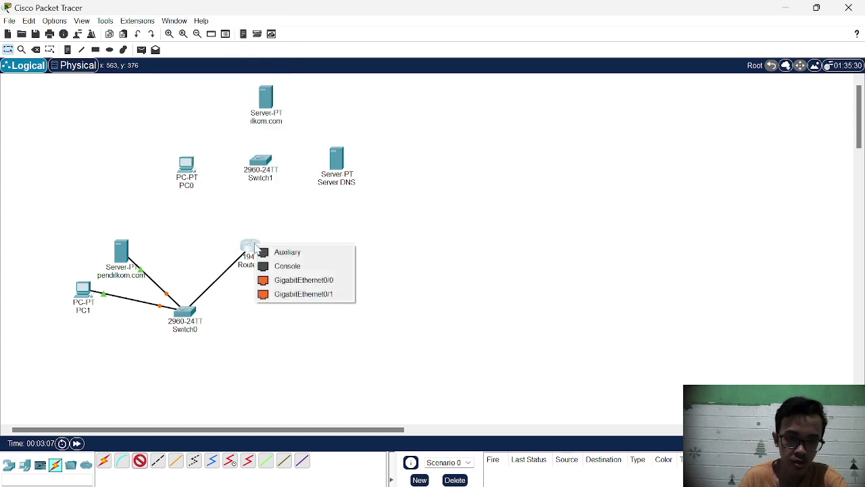
pyautogui.click(305, 296)
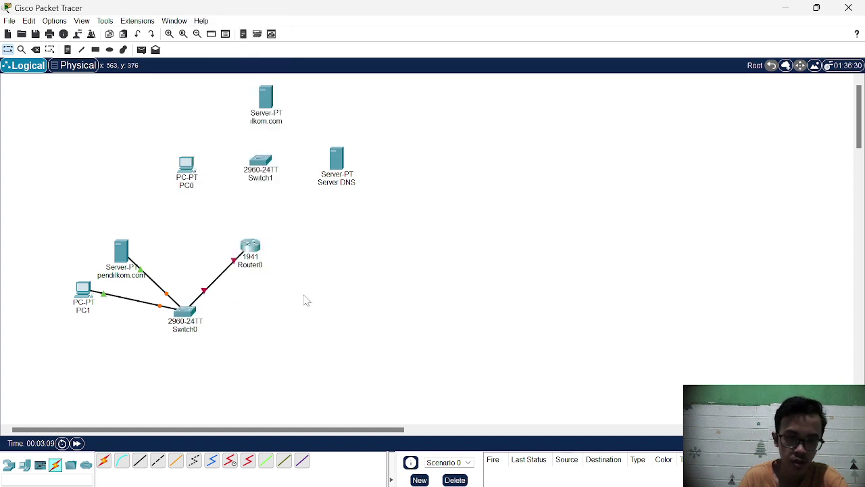
# Connect Switch1's GigabitEthernet0/2 port to Router0's GigabitEthernet0/0 port with a copper straight-through cable
pyautogui.click(141, 461)
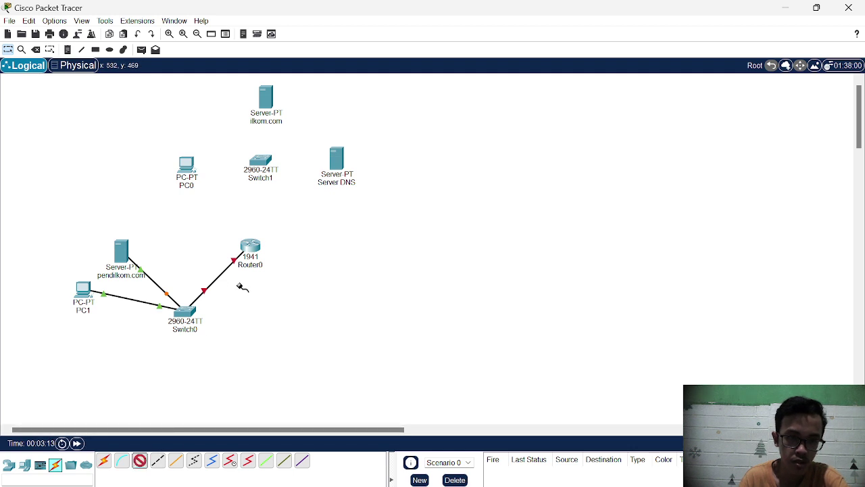
pyautogui.click(262, 160)
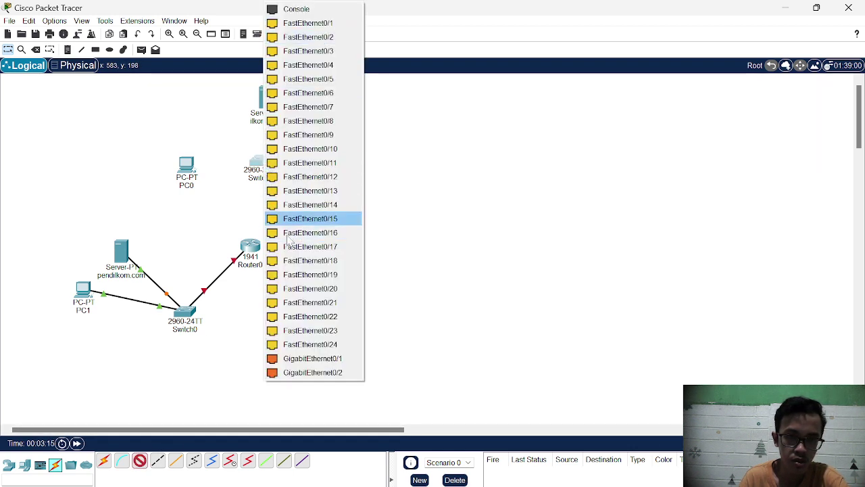
pyautogui.click(310, 372)
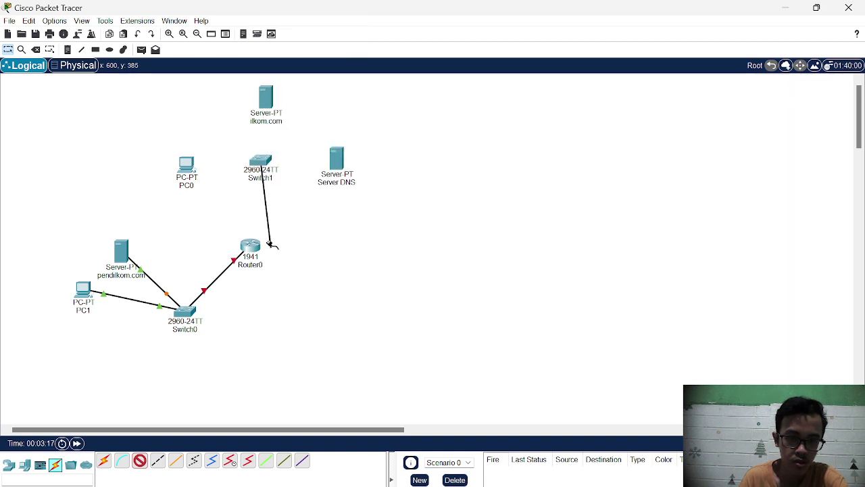
pyautogui.click(251, 246)
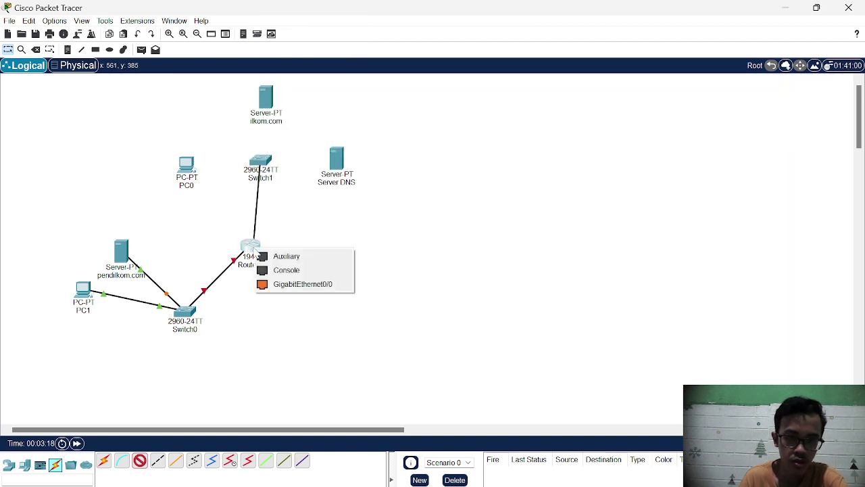
pyautogui.click(302, 284)
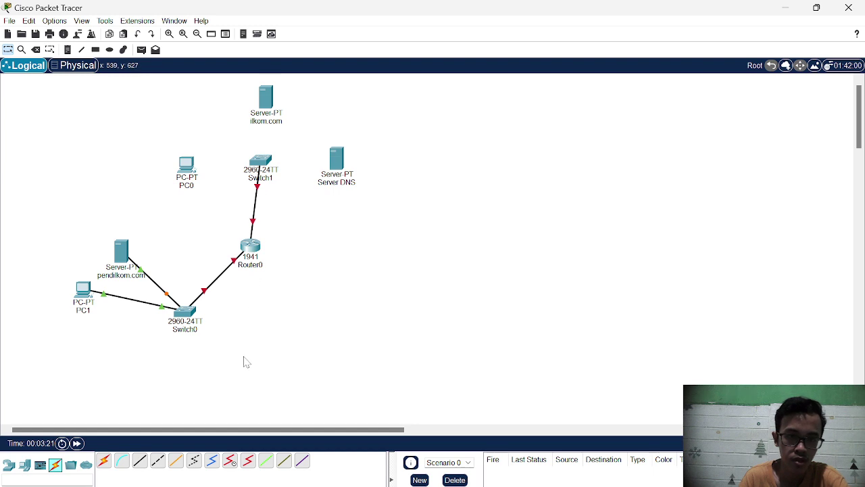
# Connect PC0 to Switch1's FastEthernet0/1 port with a copper straight-through cable
pyautogui.click(139, 462)
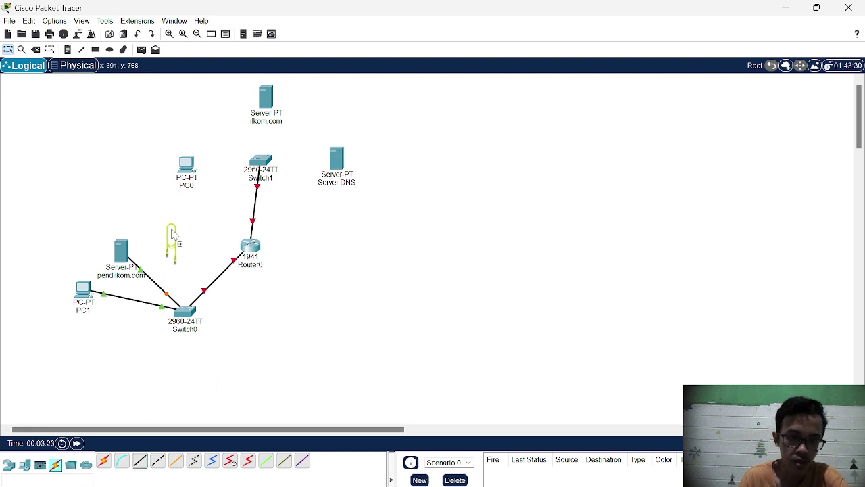
pyautogui.click(140, 462)
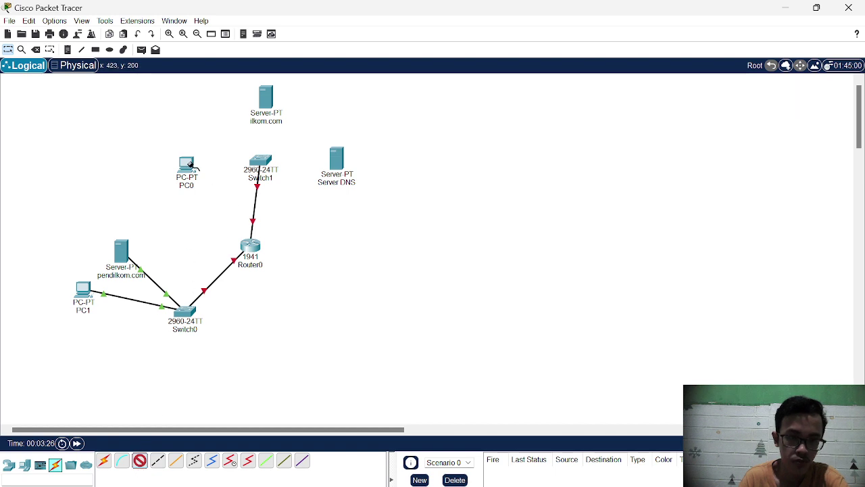
pyautogui.click(192, 166)
pyautogui.click(238, 215)
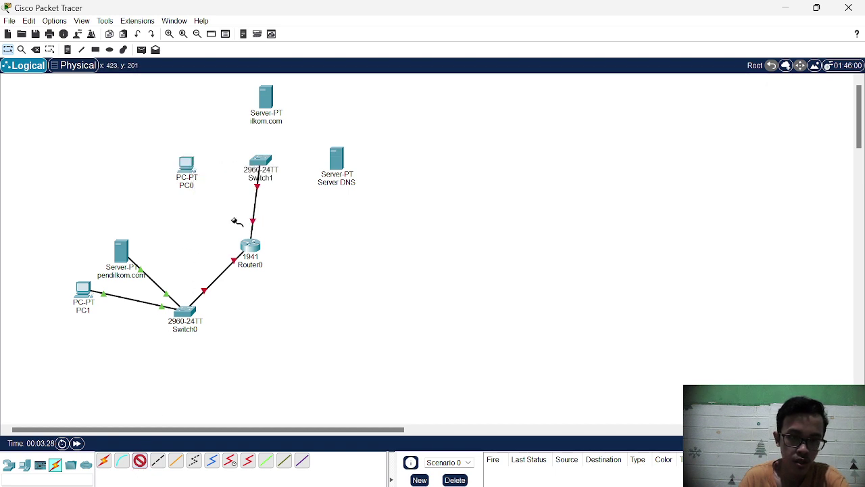
pyautogui.click(262, 163)
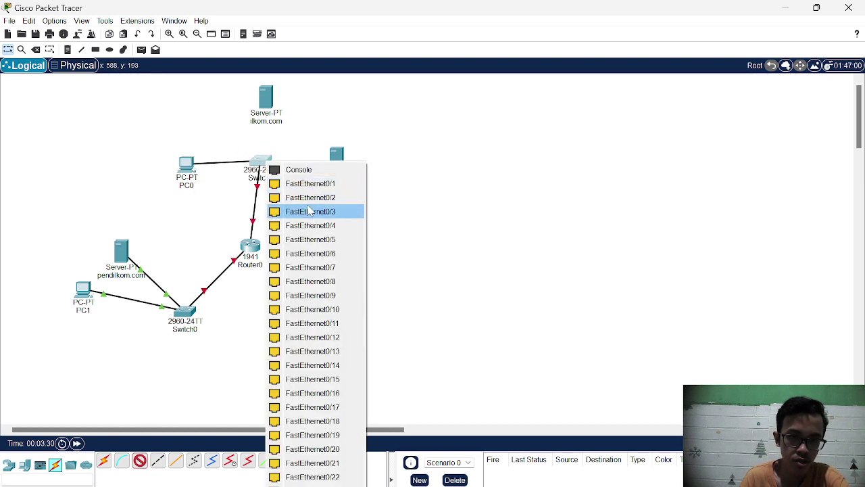
pyautogui.click(310, 183)
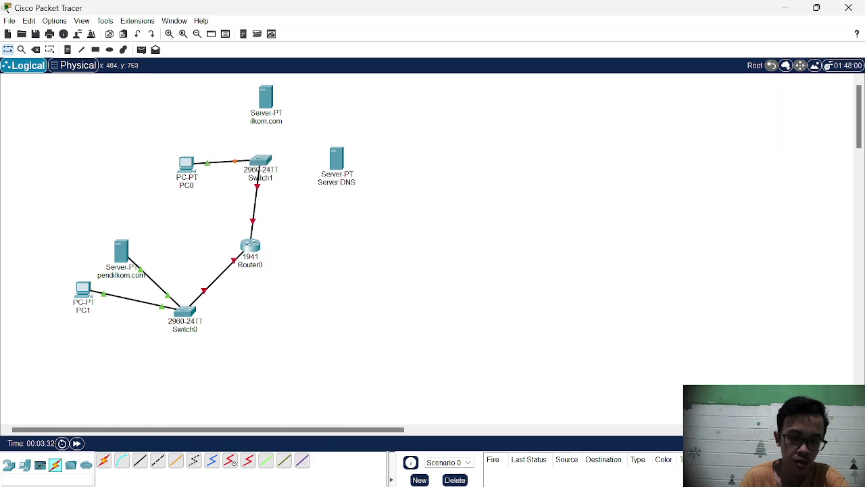
# Connect the ilkom.com server's FastEthernet0 port to Switch1's FastEthernet0/2 port with a copper straight-through cable
pyautogui.click(139, 461)
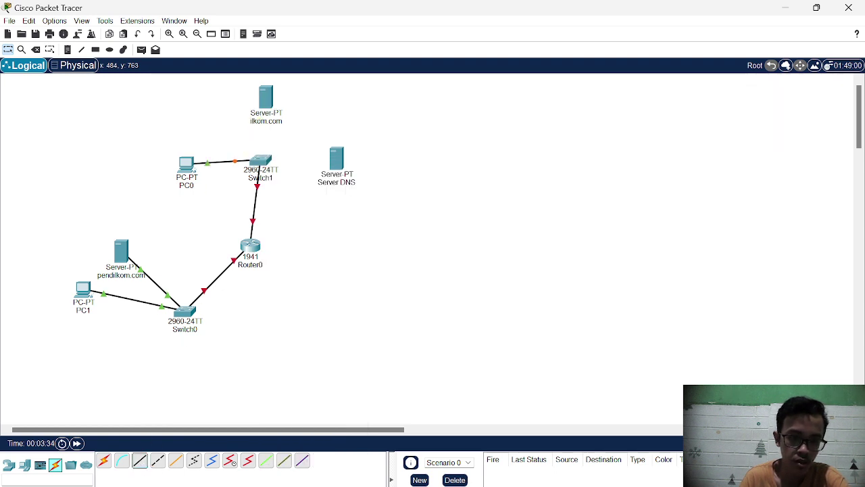
pyautogui.click(139, 461)
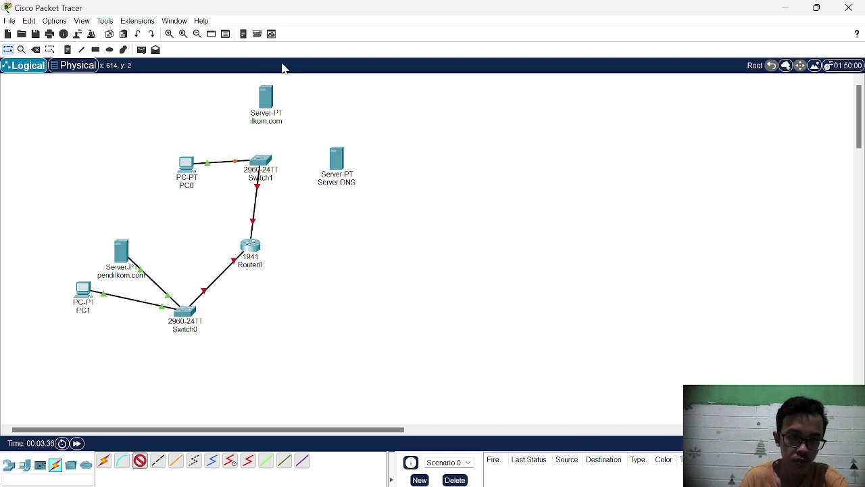
pyautogui.click(265, 98)
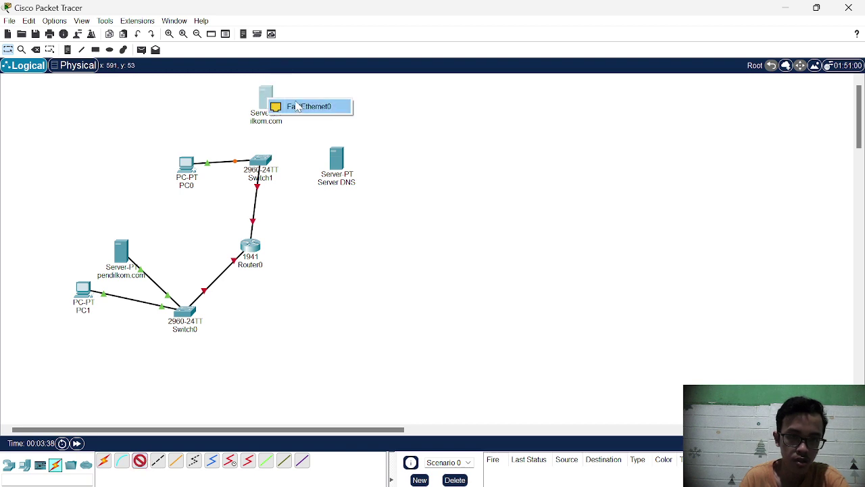
pyautogui.click(291, 106)
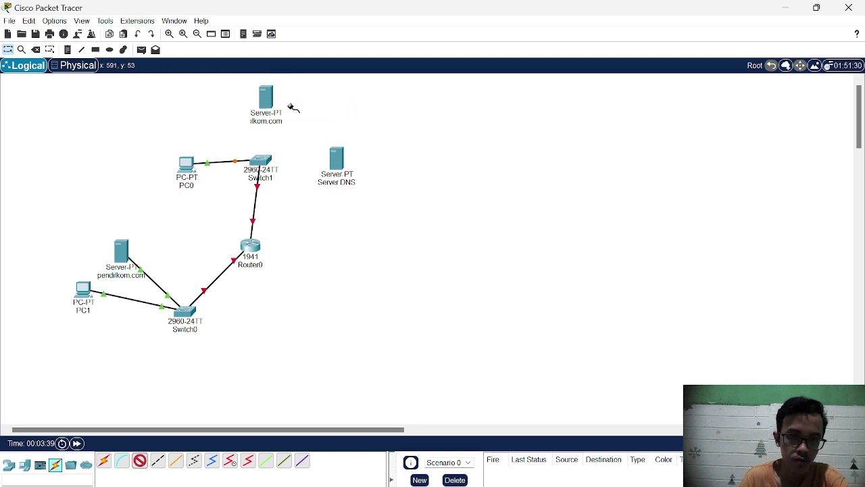
pyautogui.click(269, 161)
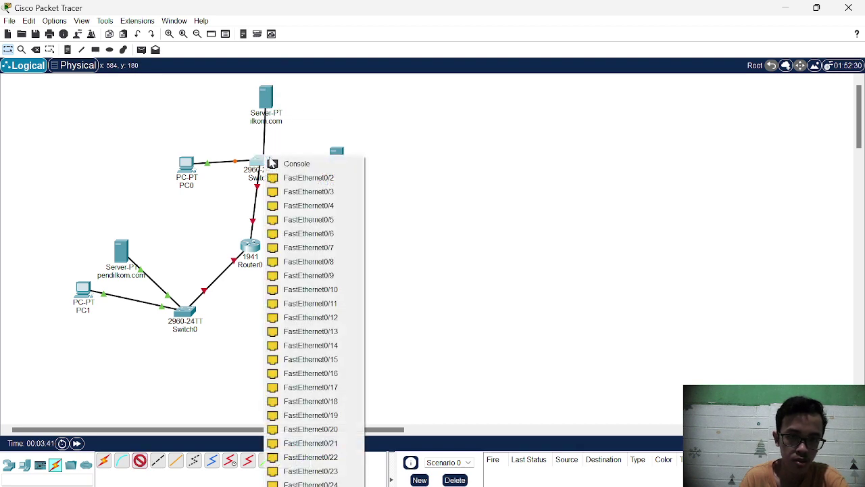
pyautogui.click(301, 180)
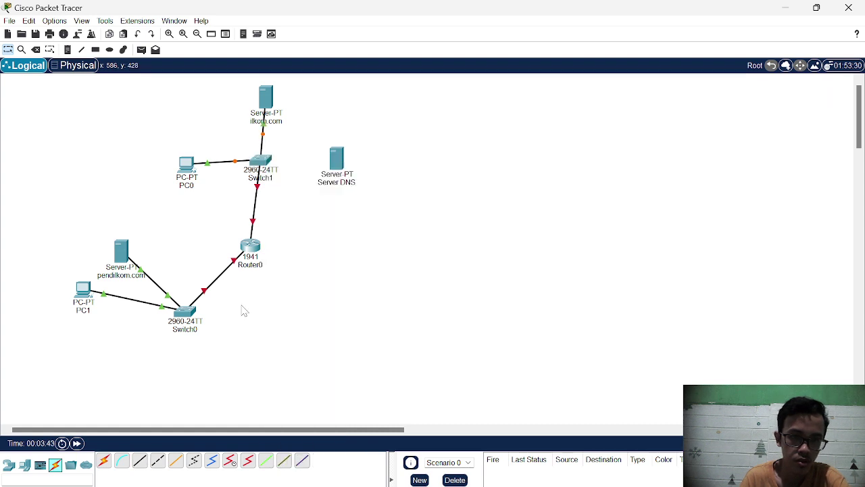
# Connect Server DNS to Switch1's FastEthernet0/3 port with a copper straight-through cable
pyautogui.click(140, 460)
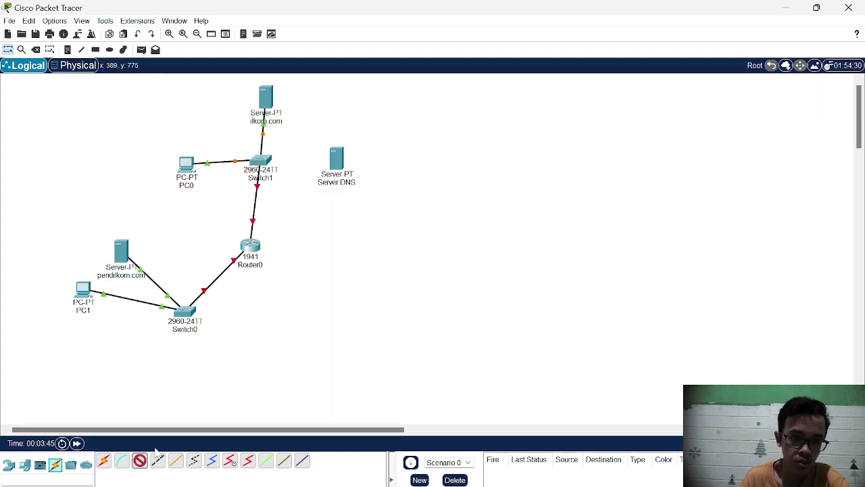
pyautogui.click(342, 165)
pyautogui.click(377, 170)
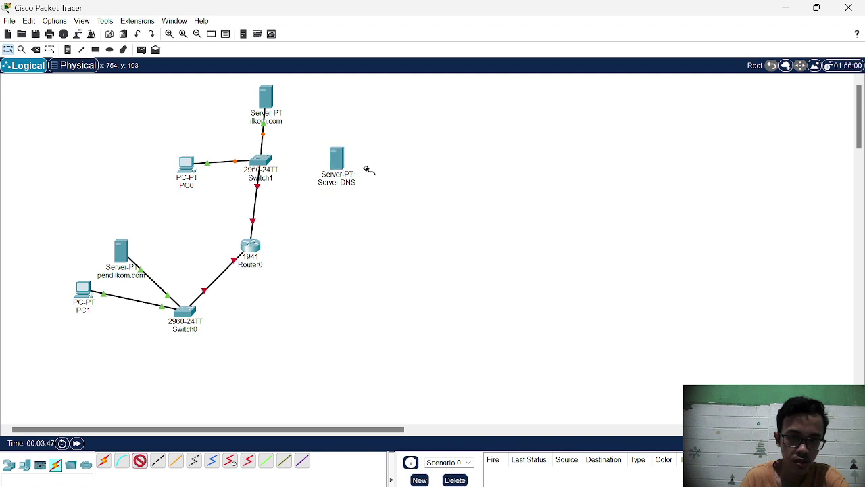
pyautogui.click(263, 160)
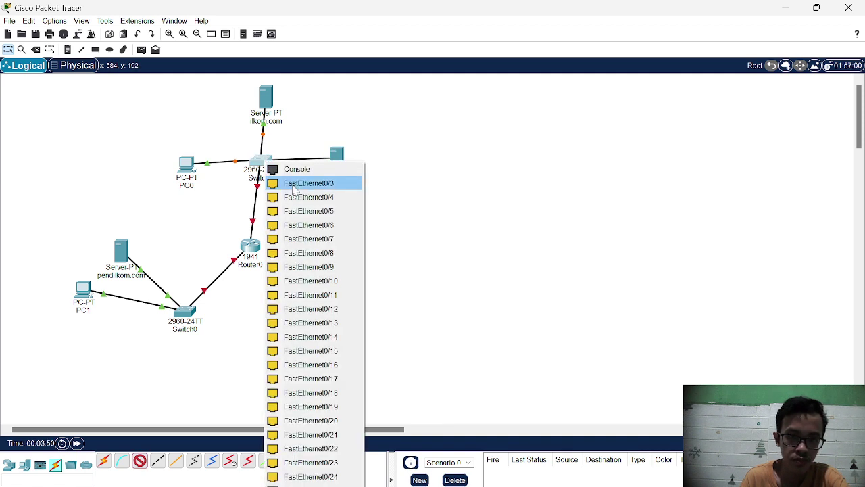
pyautogui.click(293, 187)
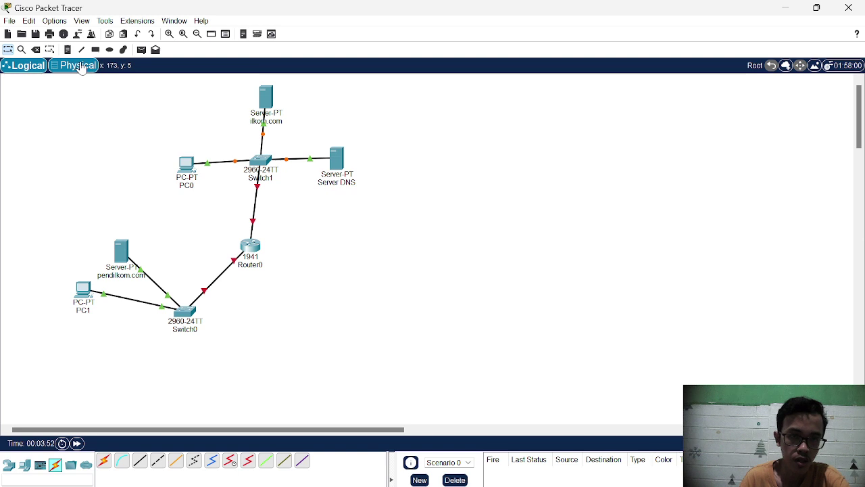
# Save the network as a new file named praktik simulasi jaringan 4 in the saves folder
pyautogui.click(9, 21)
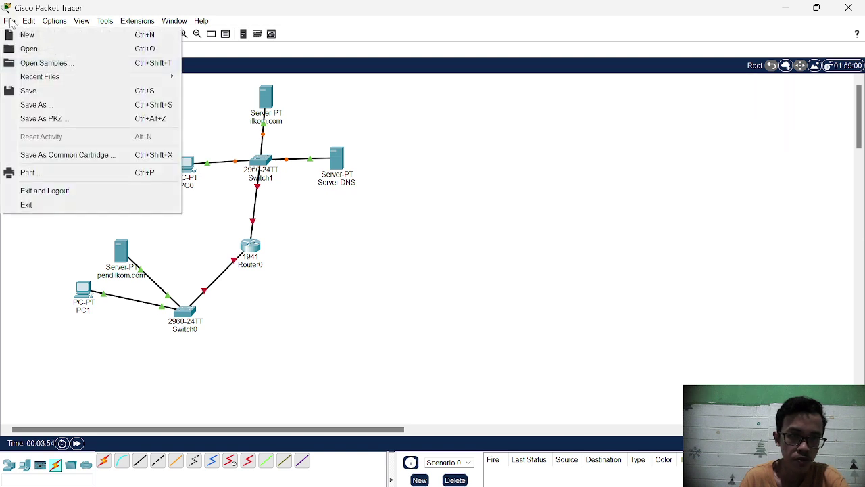
pyautogui.click(75, 105)
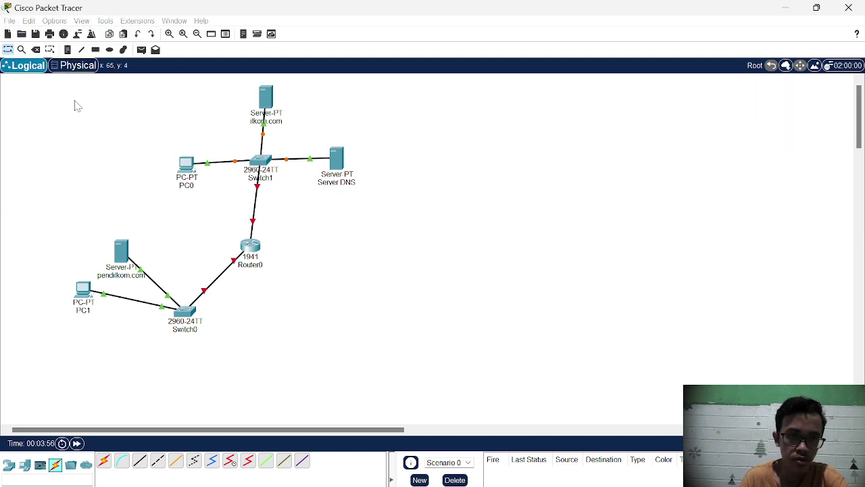
pyautogui.scroll(-2, 76, 106)
pyautogui.click(198, 230)
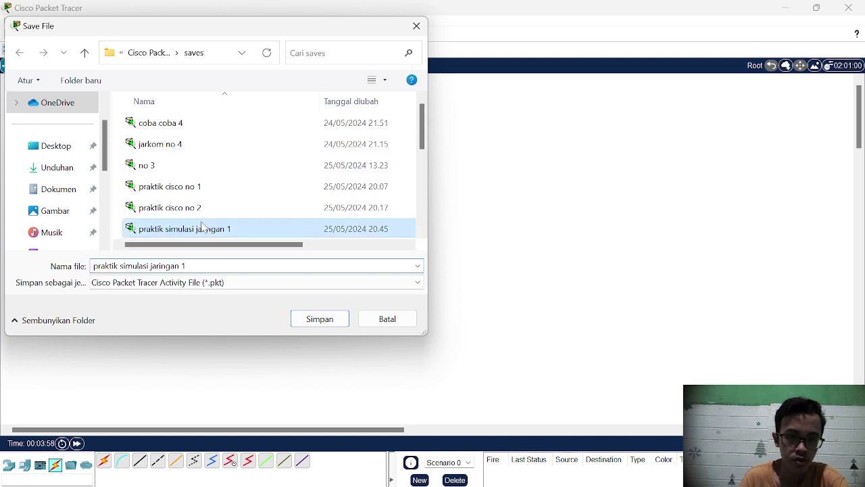
pyautogui.click(203, 266)
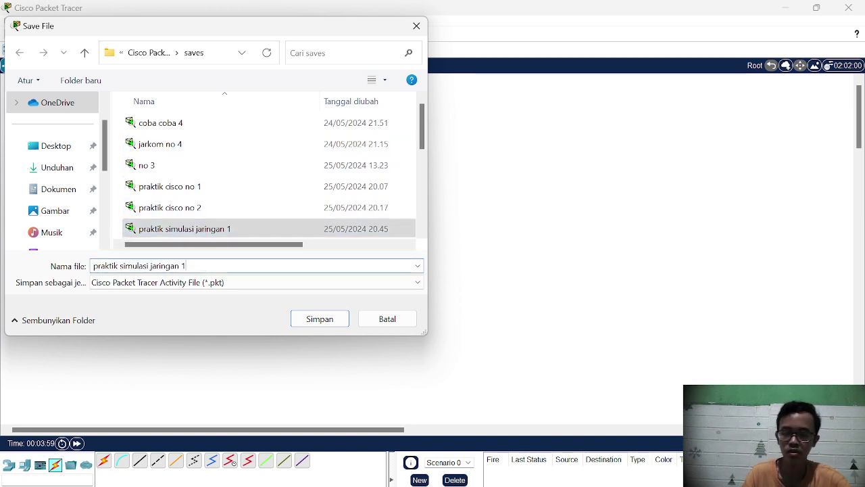
pyautogui.press('BackSpace')
pyautogui.write('4')
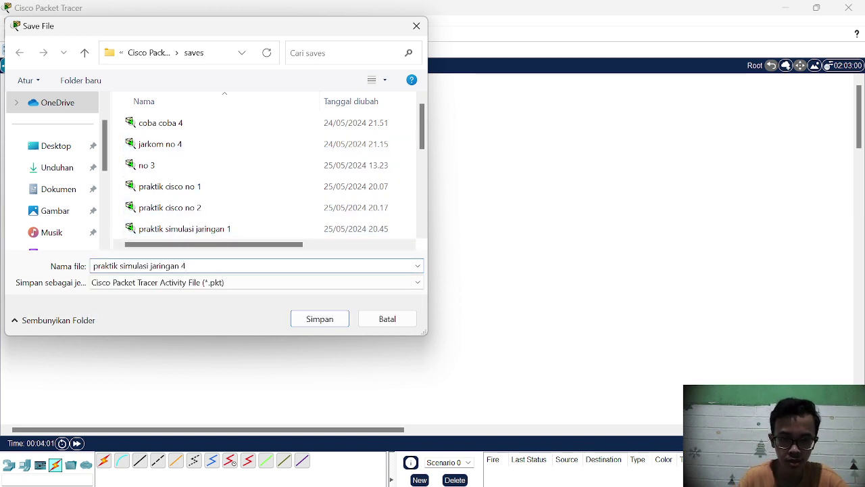
pyautogui.click(327, 319)
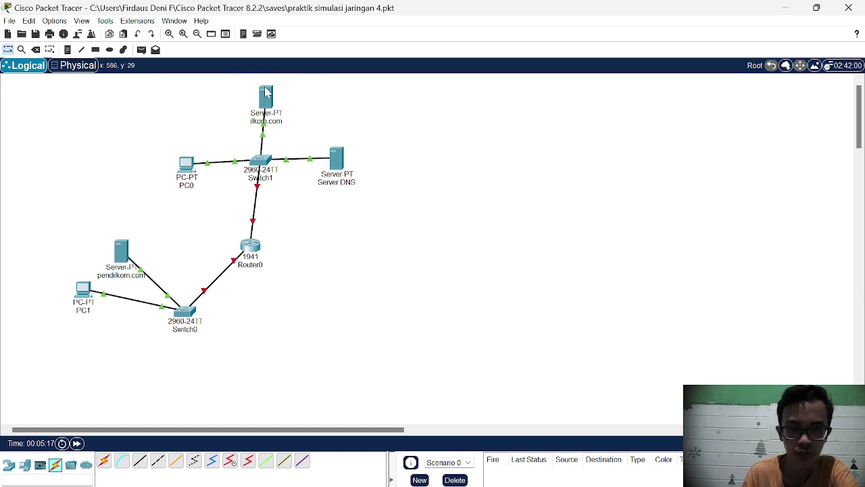
# Assign PC1 the static IPv4 address 192.168.10.1 with subnet mask 255.255.255.0
pyautogui.moveTo(267, 93)
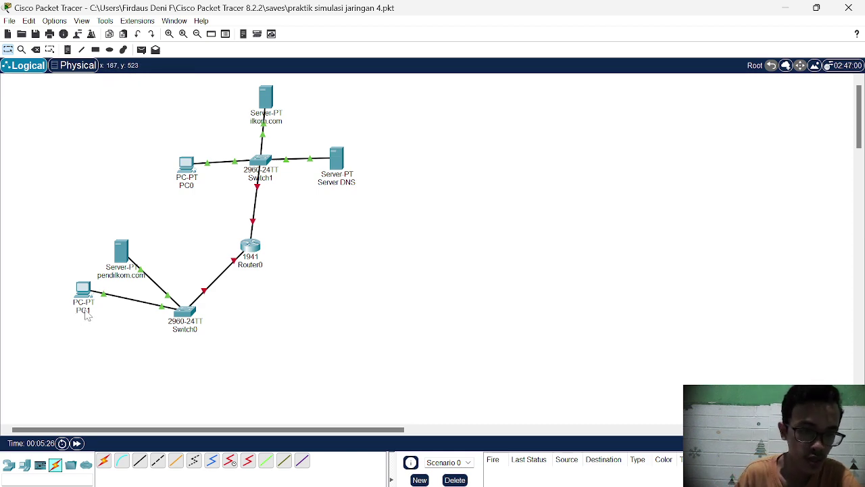
pyautogui.click(84, 289)
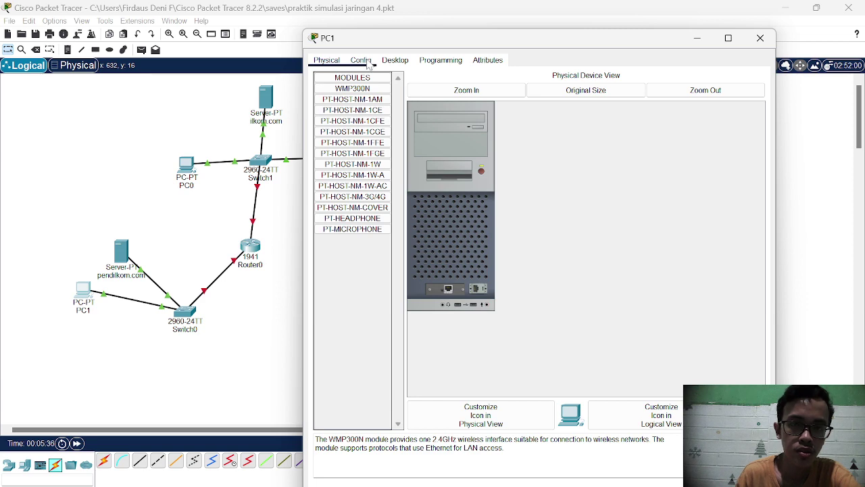
pyautogui.click(393, 64)
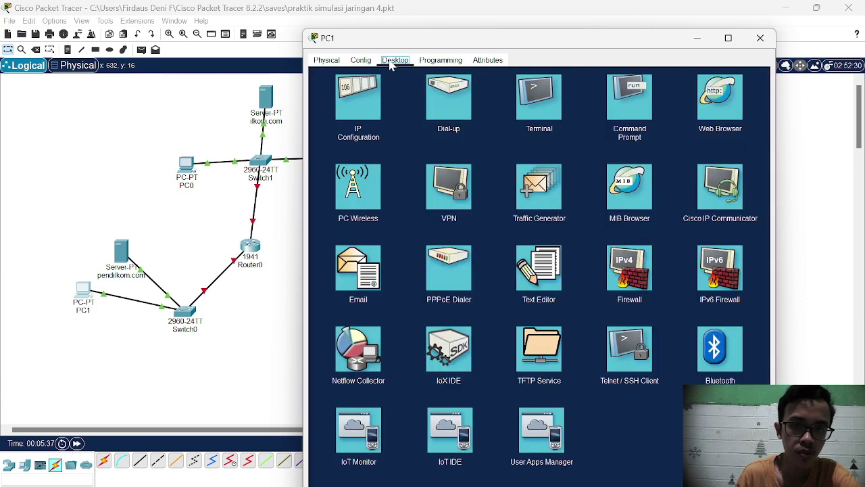
pyautogui.click(351, 112)
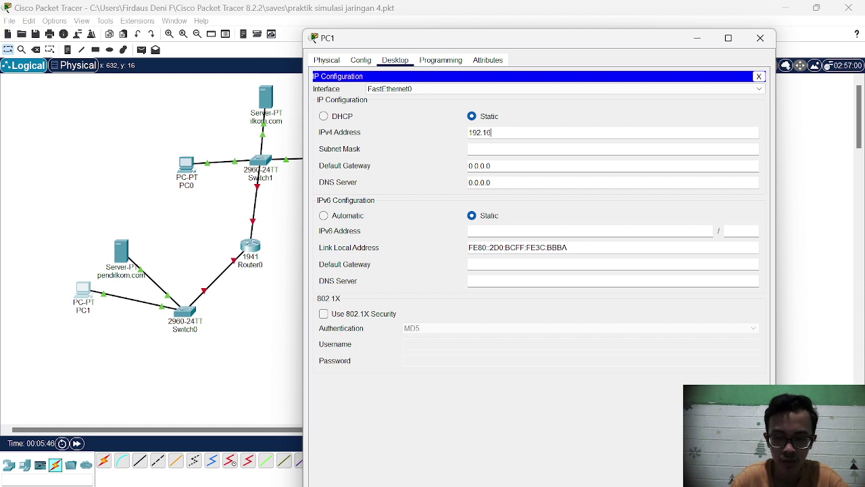
pyautogui.write('192.168.10')
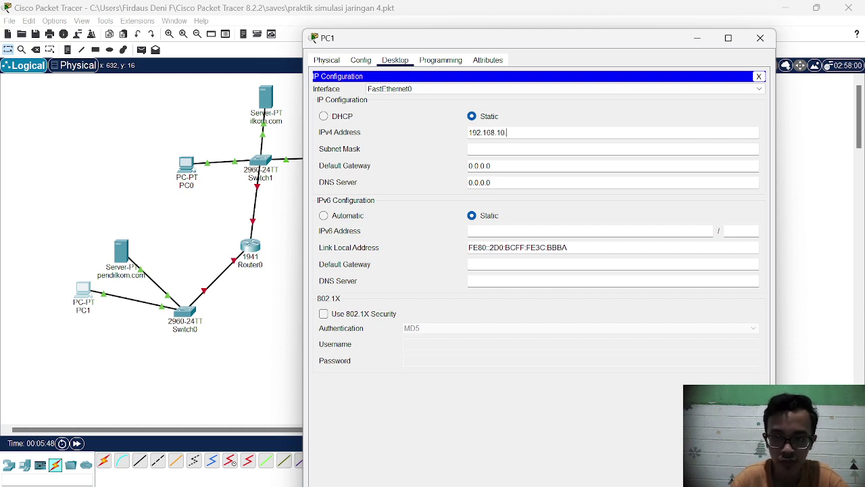
pyautogui.write('.1')
pyautogui.press('Tab')
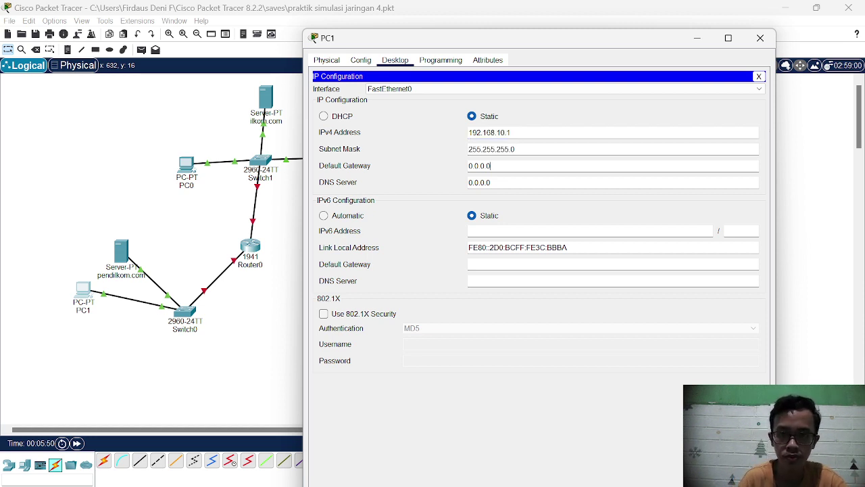
pyautogui.press('Tab')
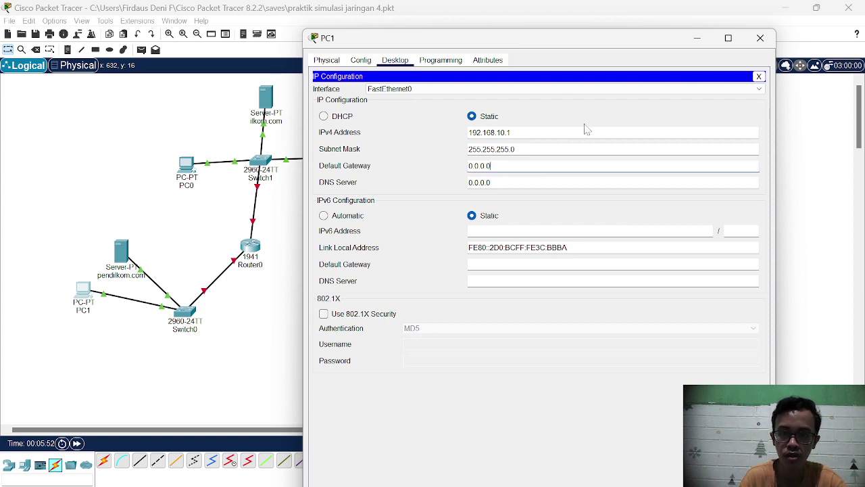
pyautogui.click(762, 38)
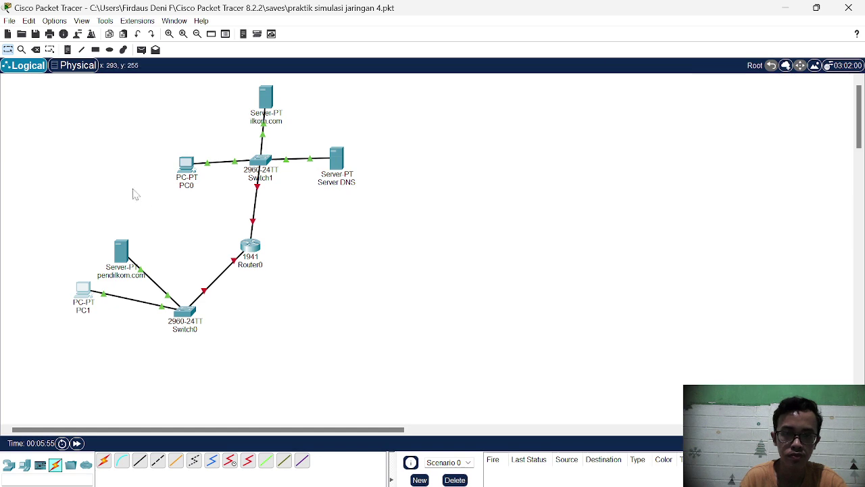
# Assign the pendilkom.com server the static IPv4 address 192.168.10.2 with subnet mask 255.255.255.0
pyautogui.click(125, 255)
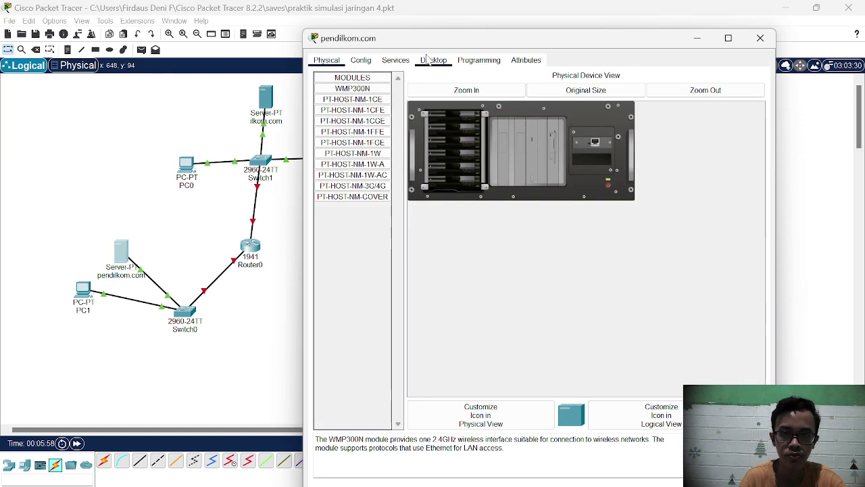
pyautogui.click(429, 60)
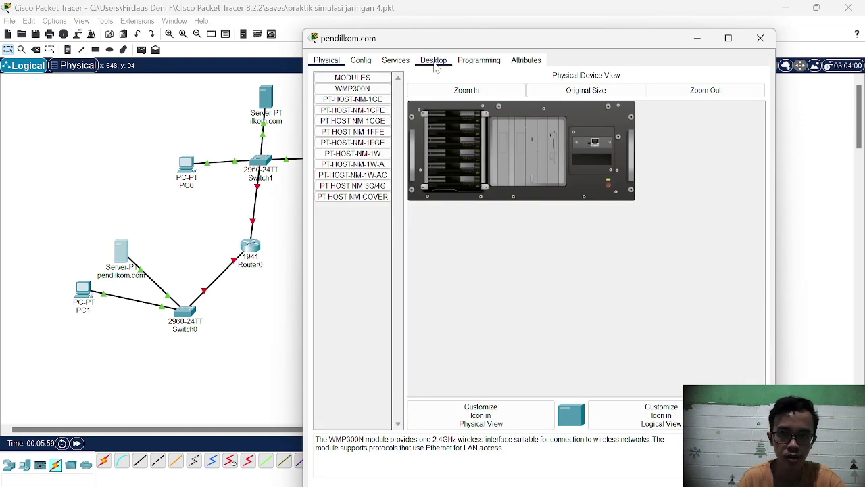
pyautogui.click(351, 116)
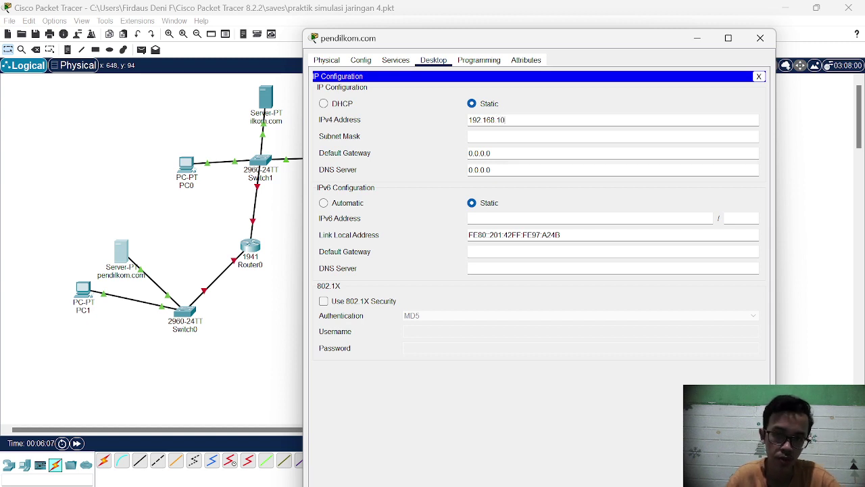
pyautogui.click(514, 153)
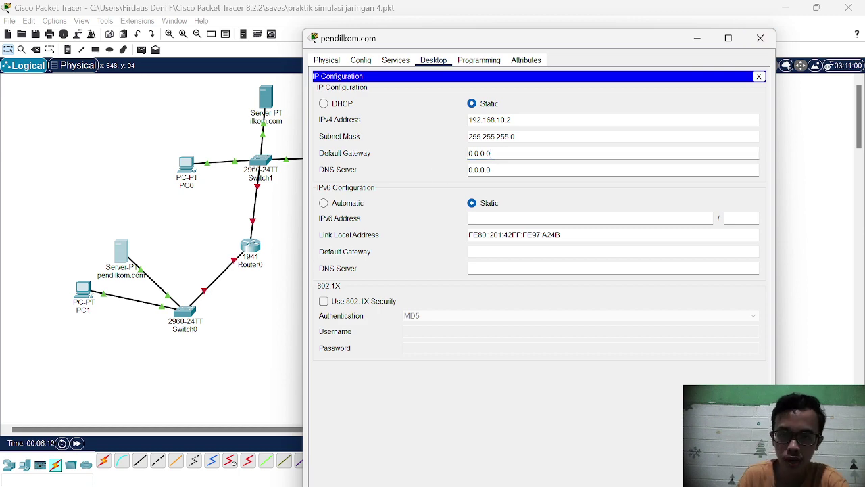
pyautogui.click(761, 38)
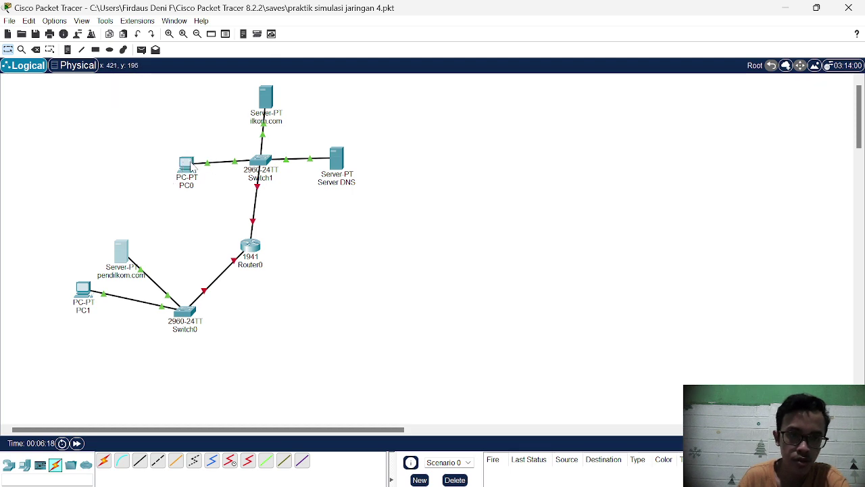
# Assign PC0 the static IPv4 address 192.168.20.1 with subnet mask 255.255.255.0
pyautogui.click(196, 163)
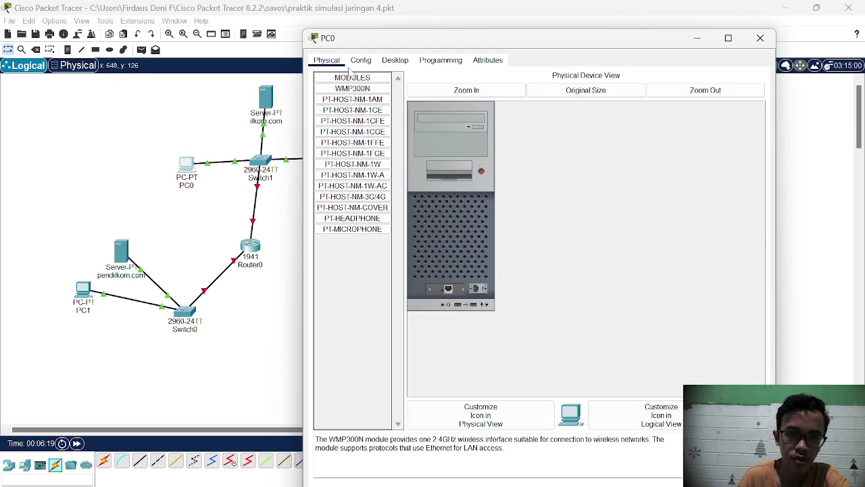
pyautogui.click(395, 60)
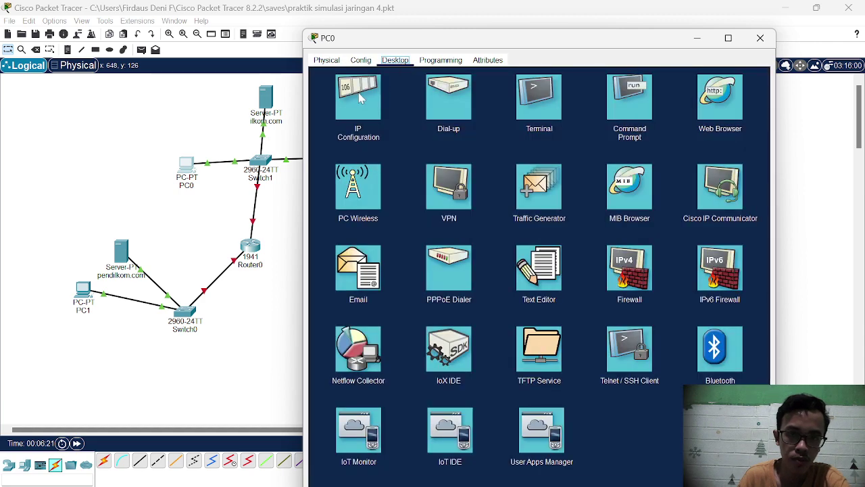
pyautogui.click(358, 98)
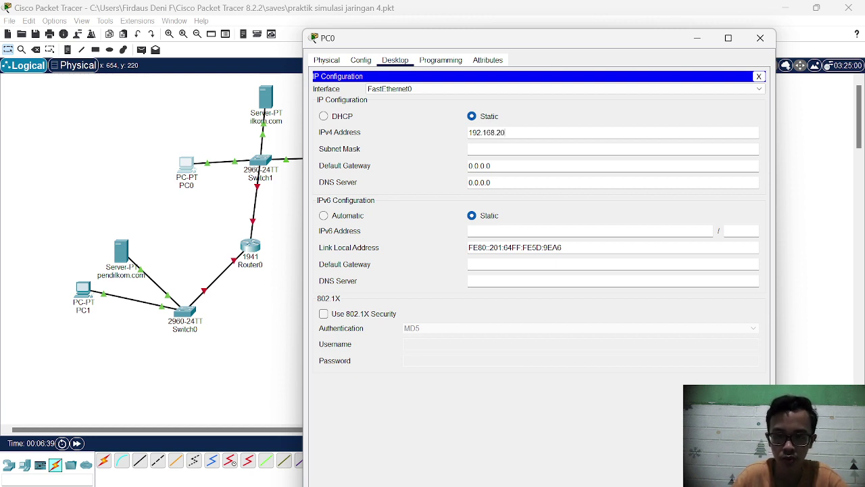
pyautogui.click(511, 133)
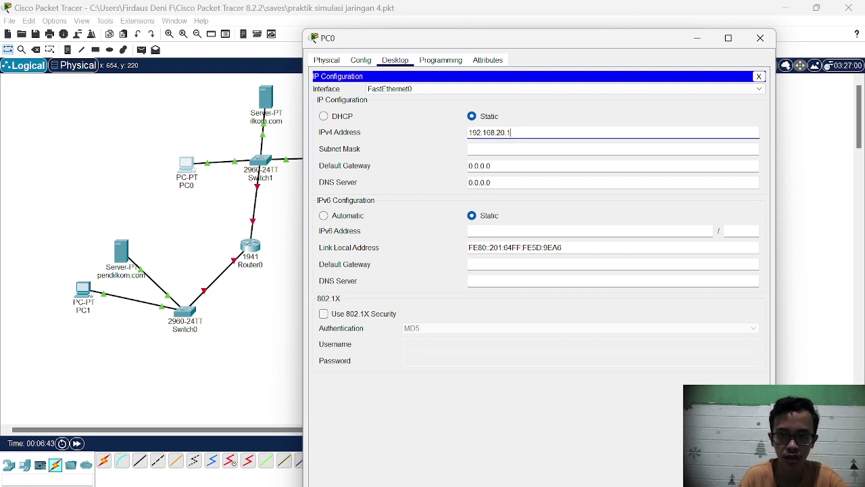
pyautogui.click(491, 166)
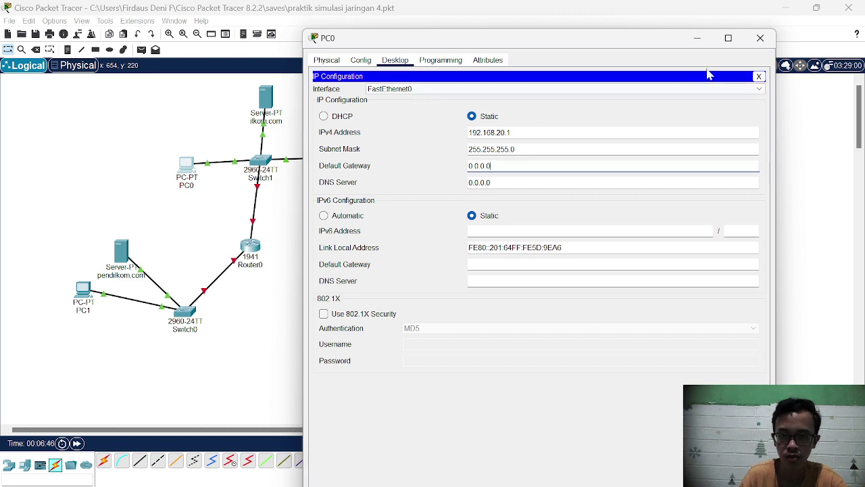
pyautogui.click(761, 39)
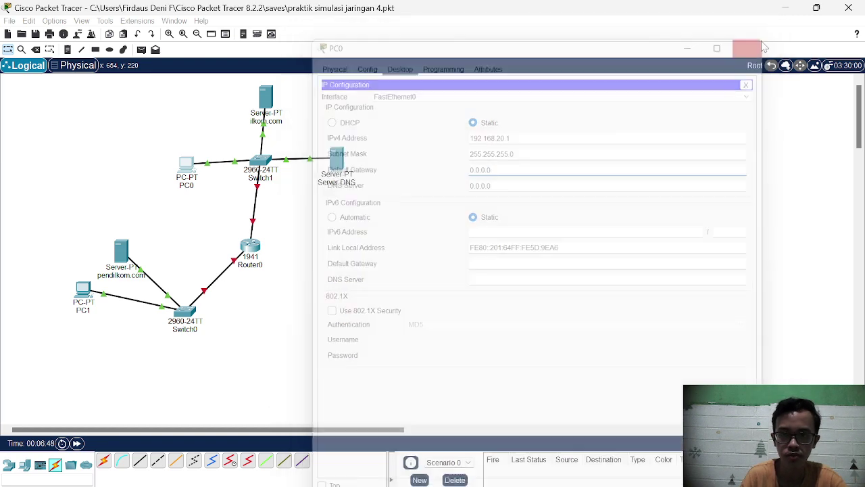
# Assign the ilkom.com server the static IPv4 address 192.168.20.2 with subnet mask 255.255.255.0
pyautogui.click(267, 102)
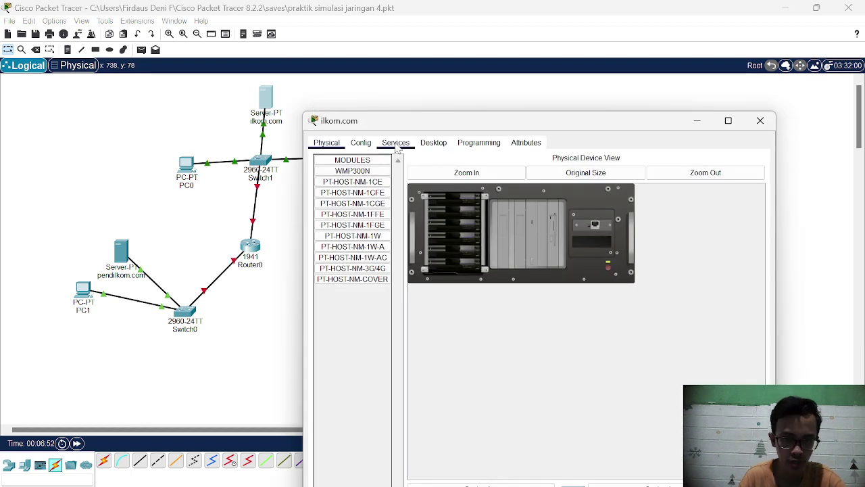
pyautogui.click(396, 146)
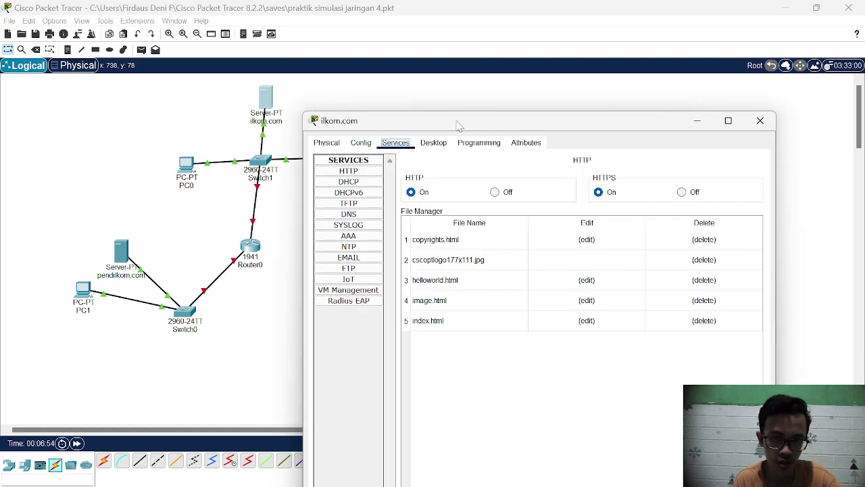
pyautogui.click(436, 143)
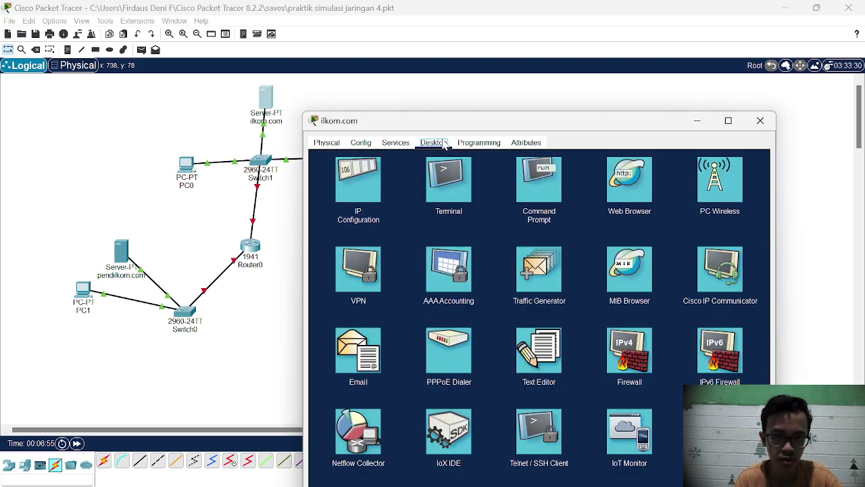
pyautogui.click(375, 184)
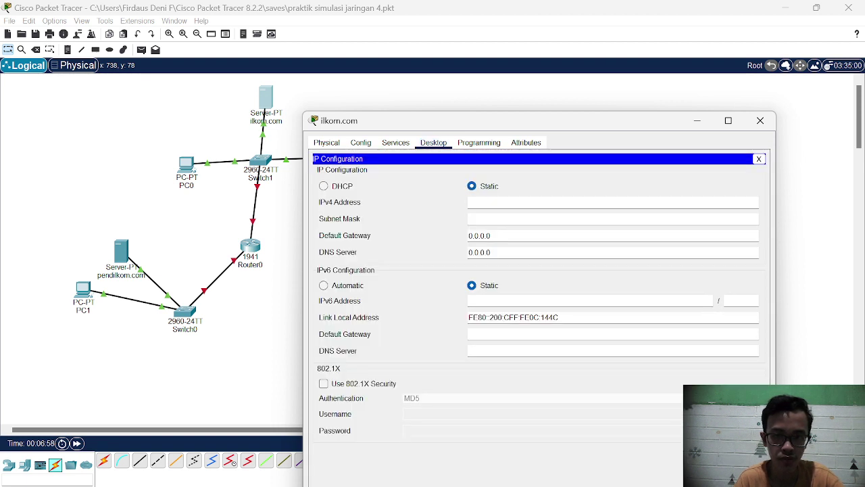
pyautogui.click(469, 202)
pyautogui.write('192.168.20.2')
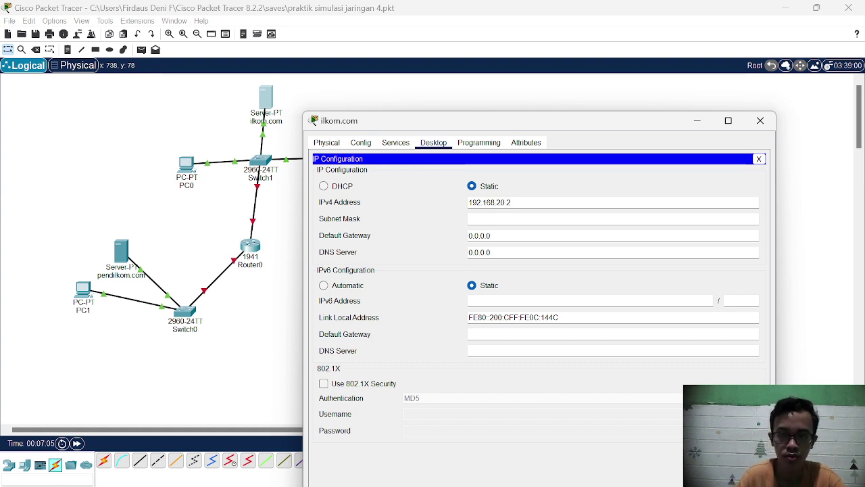
pyautogui.press('Tab')
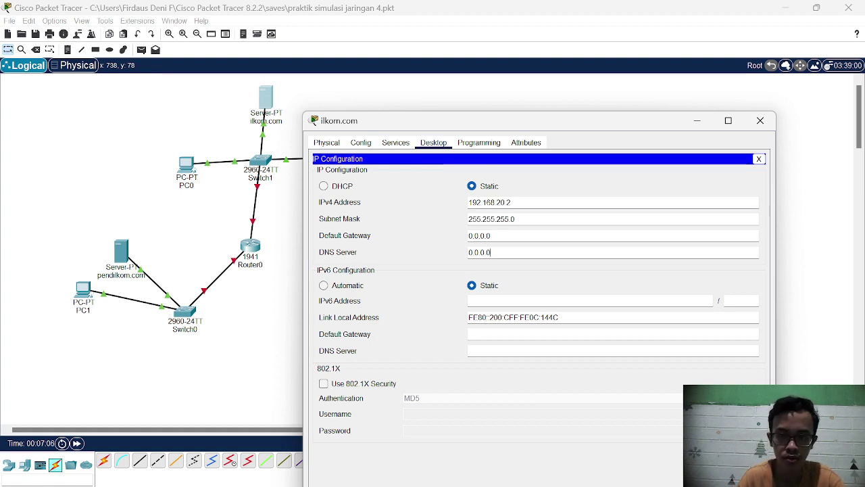
pyautogui.press('Tab')
pyautogui.press('Tab')
pyautogui.click(761, 120)
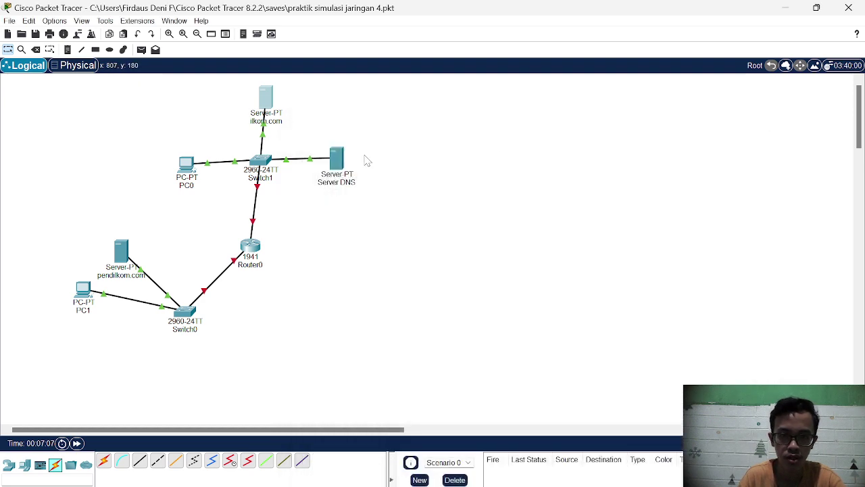
# Assign Server DNS the static IPv4 address 192.168.20.3 with subnet mask 255.255.255.0
pyautogui.click(341, 163)
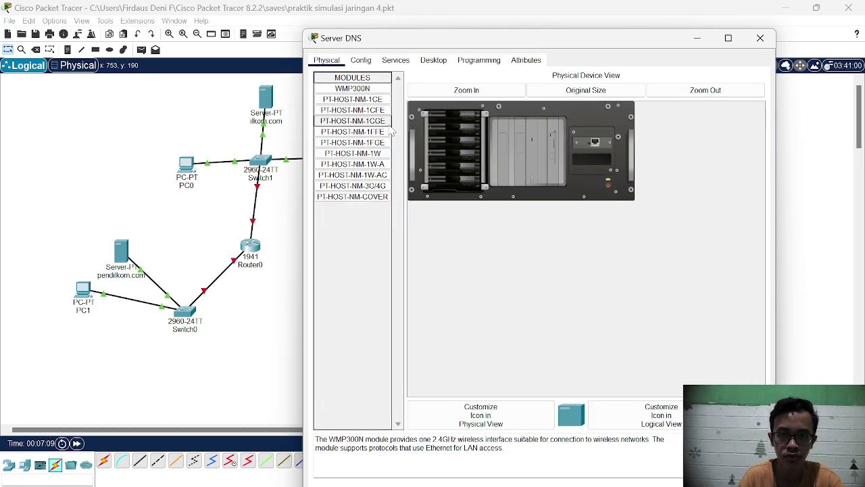
pyautogui.click(433, 61)
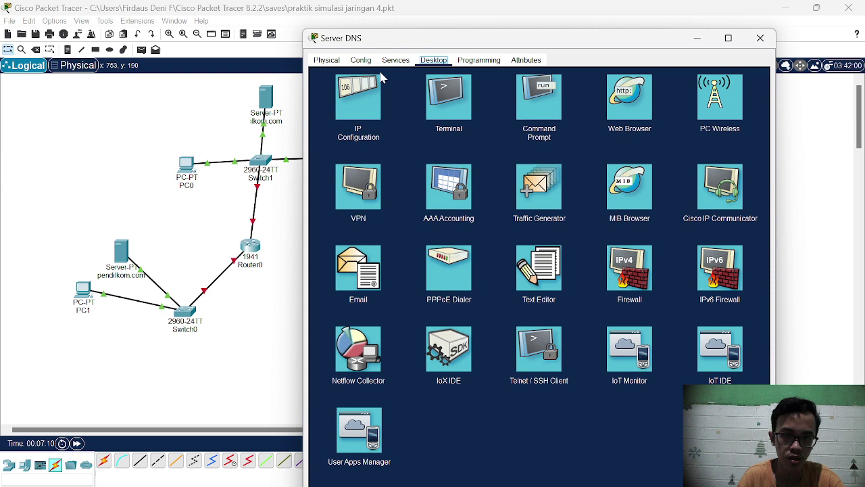
pyautogui.click(358, 98)
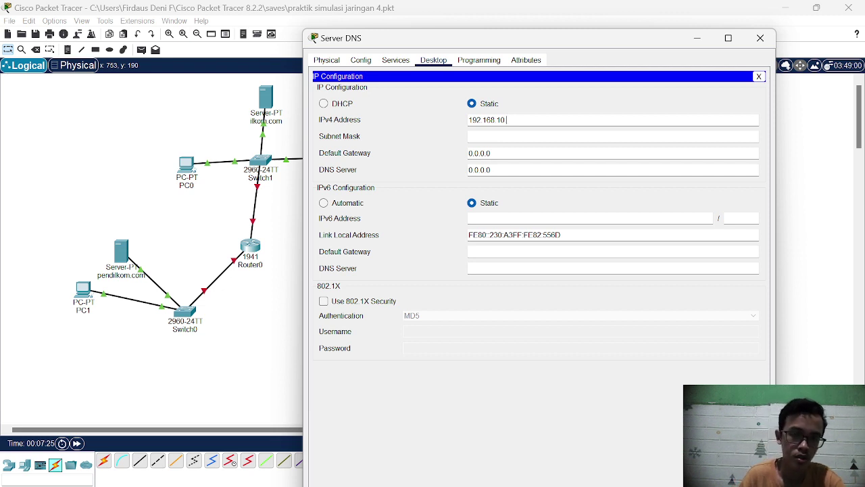
pyautogui.click(527, 142)
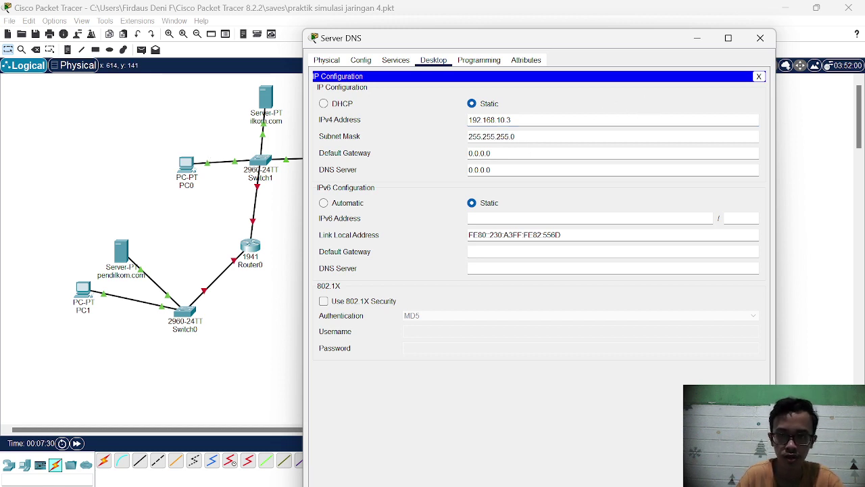
pyautogui.press('BackSpace')
pyautogui.write('2')
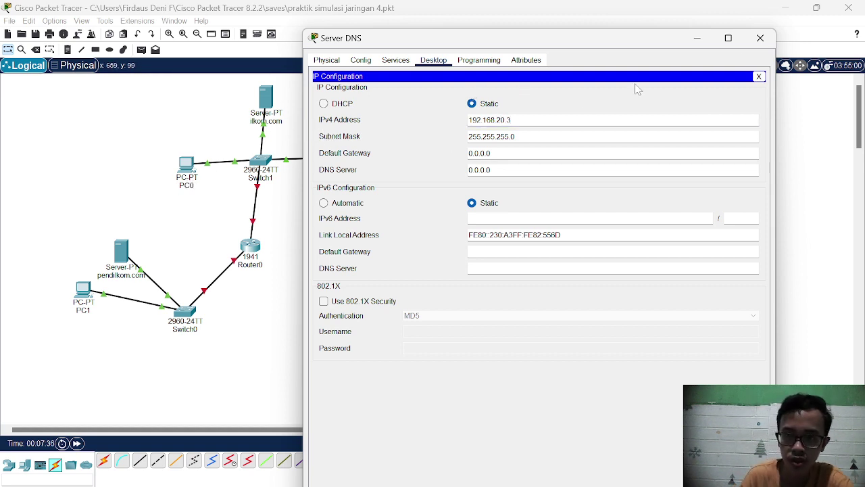
pyautogui.click(760, 37)
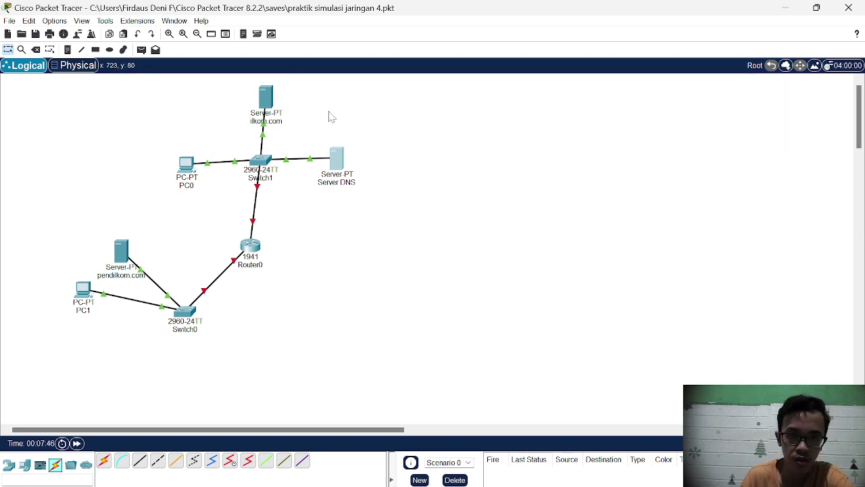
pyautogui.moveTo(328, 190)
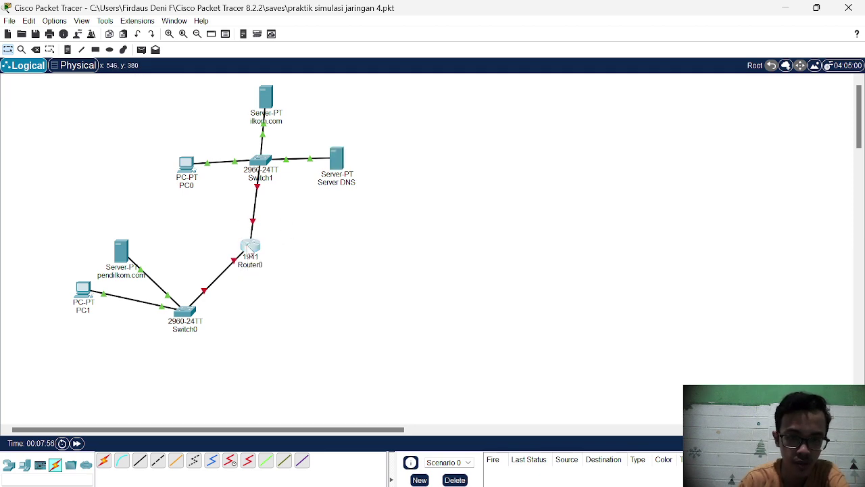
pyautogui.click(249, 248)
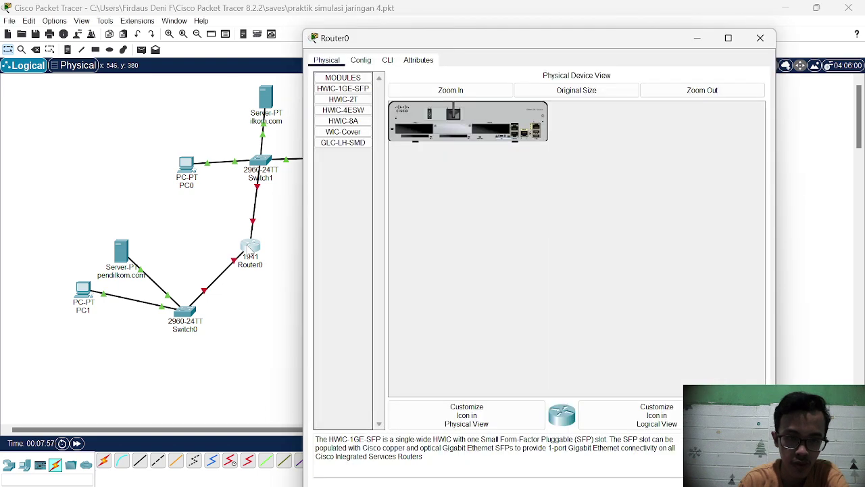
pyautogui.click(219, 228)
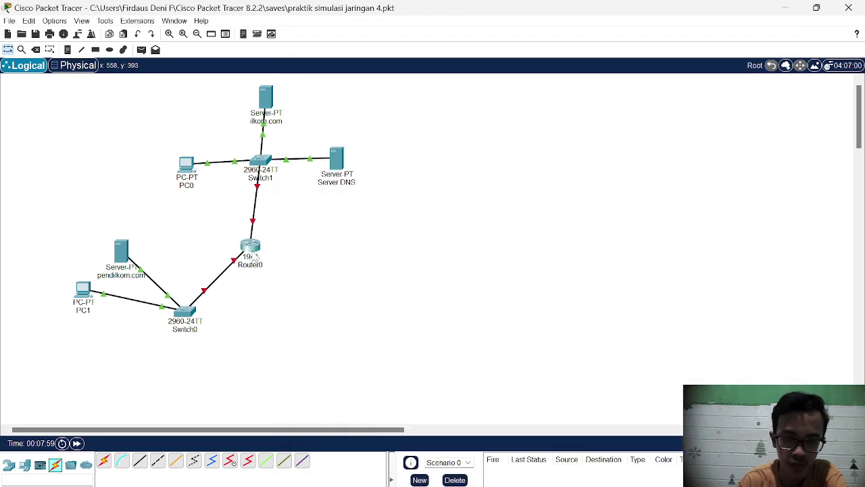
# Assign Router0's GigabitEthernet0/0 the IPv4 address 192.168.20.5 with subnet mask 255.255.255.0 and turn the port on
pyautogui.moveTo(253, 259)
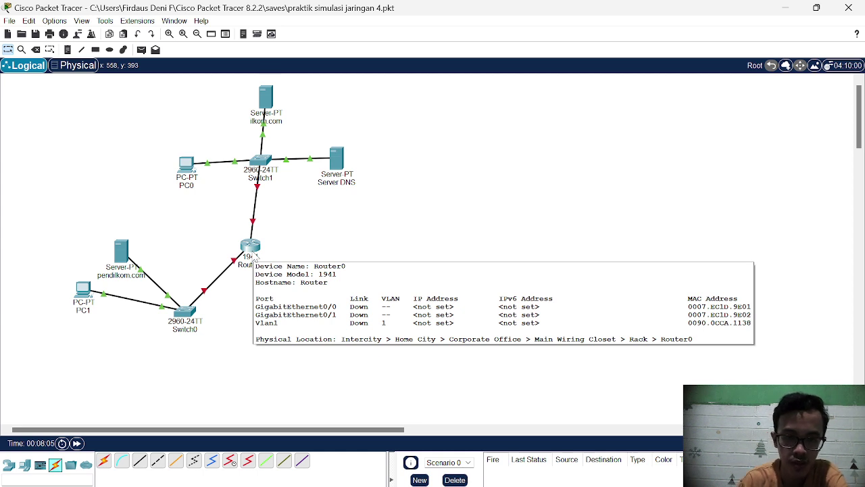
pyautogui.click(250, 247)
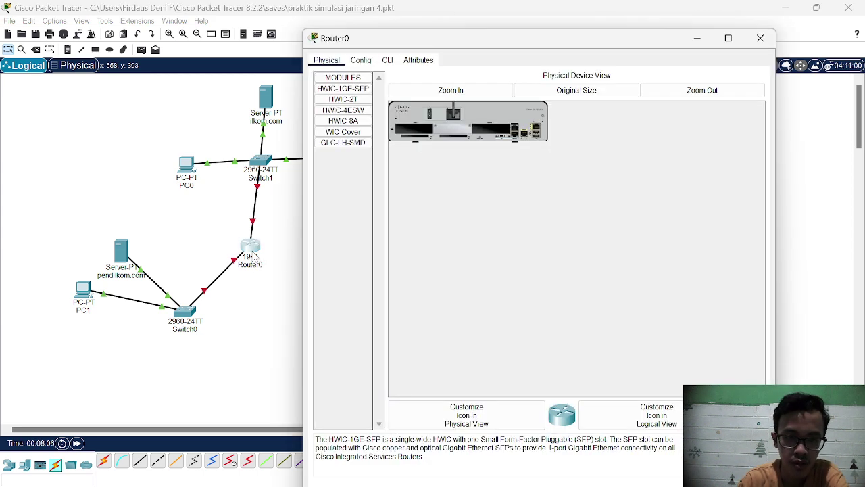
pyautogui.click(361, 60)
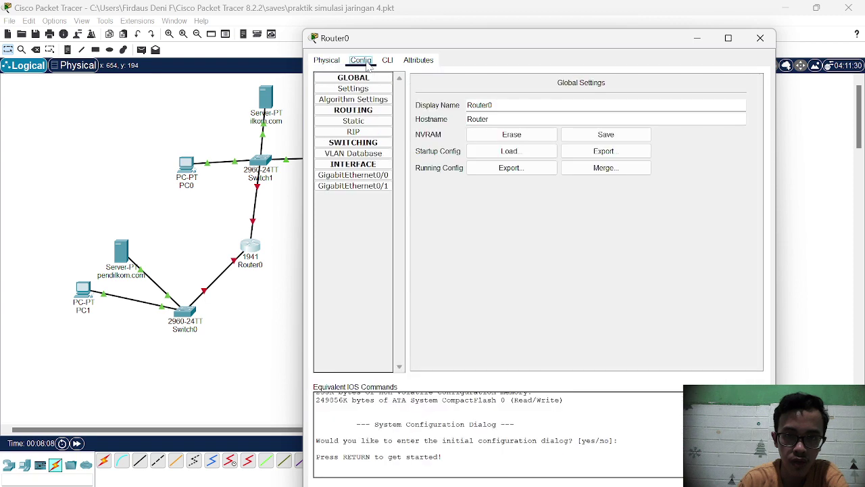
pyautogui.click(364, 178)
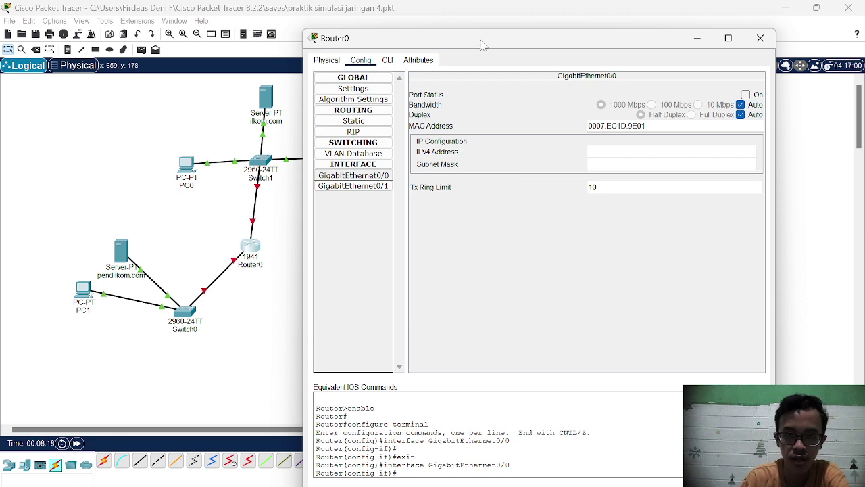
pyautogui.moveTo(482, 46); pyautogui.dragTo(561, 48)
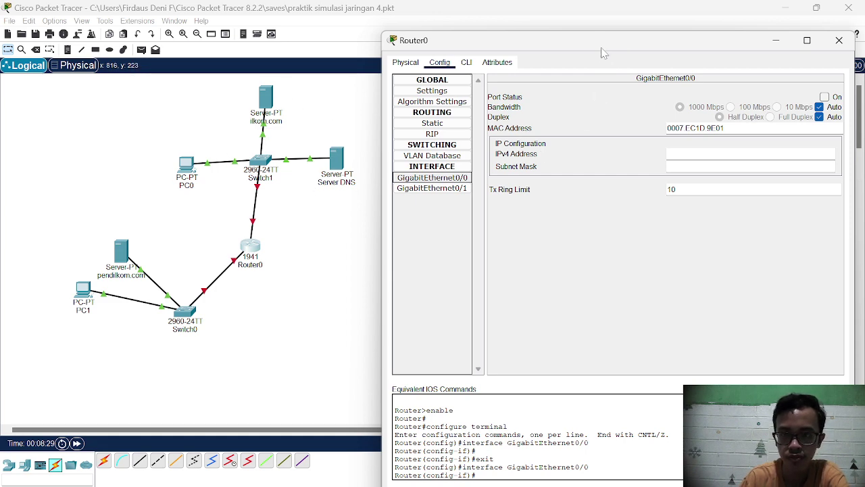
pyautogui.moveTo(604, 49); pyautogui.dragTo(573, 31)
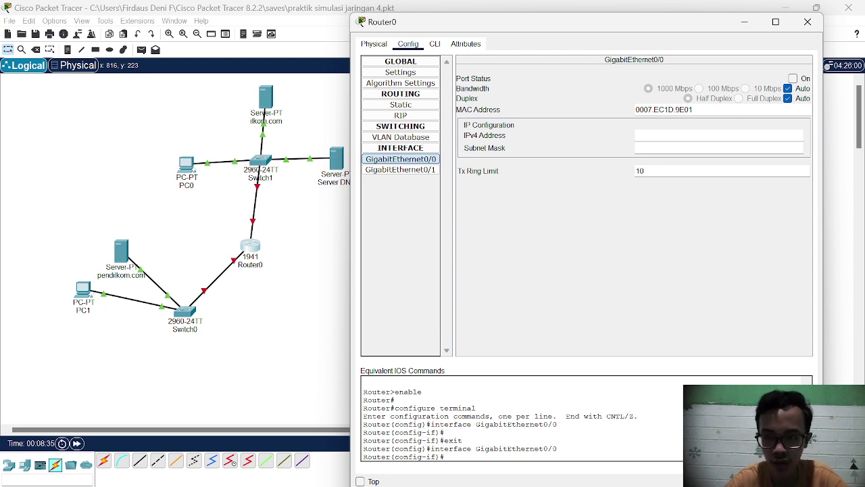
pyautogui.write('92.168.20.5')
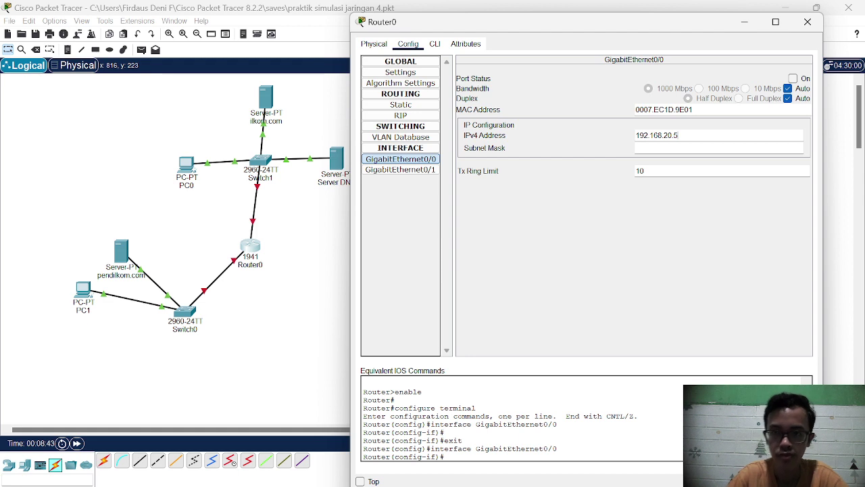
pyautogui.press('Tab')
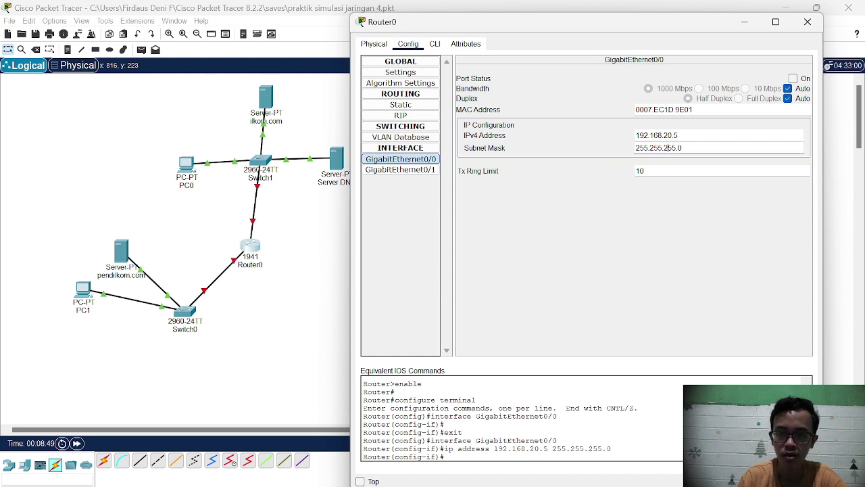
pyautogui.press('Tab')
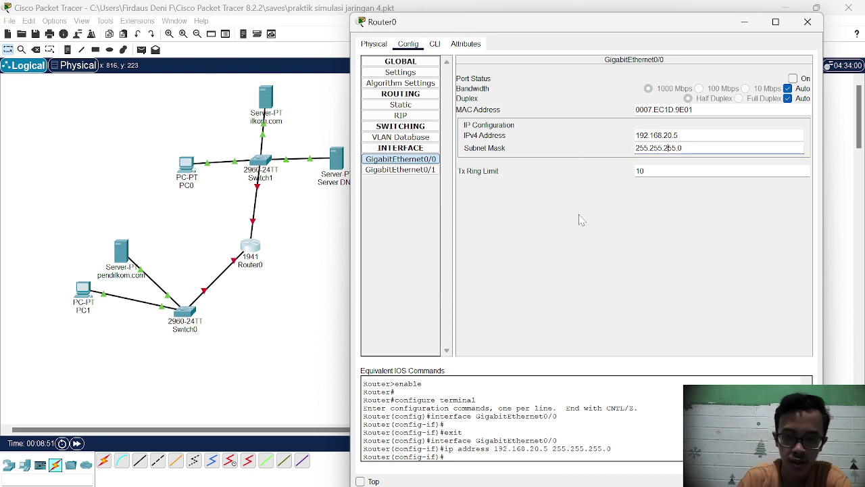
pyautogui.hotkey('shift', 'Tab')
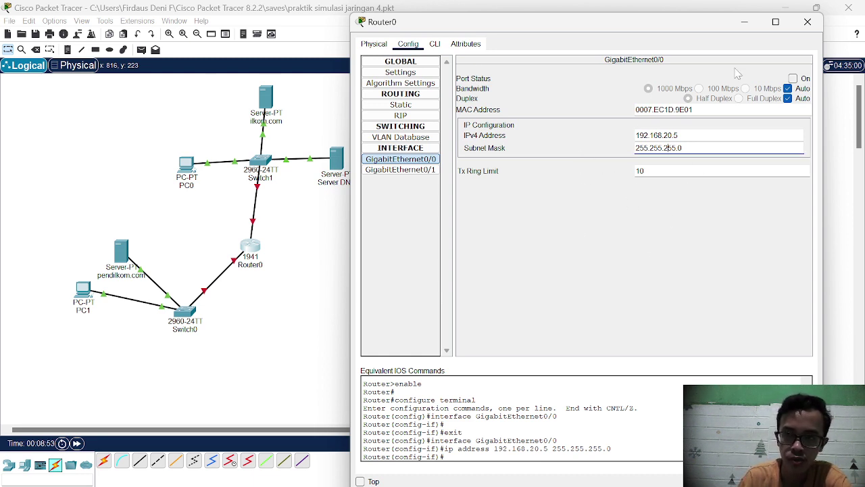
pyautogui.click(797, 79)
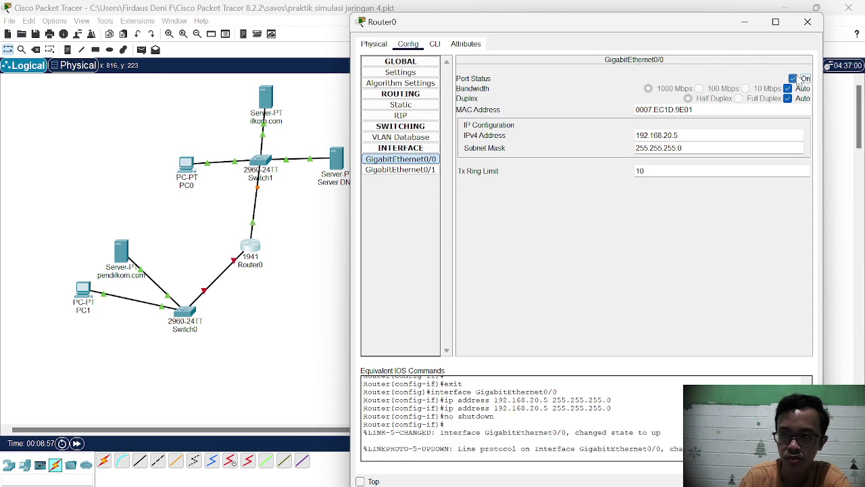
# Assign Router0's GigabitEthernet0/1 the IPv4 address 192.168.10.3 with subnet mask 255.255.255.0 and turn the port on
pyautogui.click(402, 171)
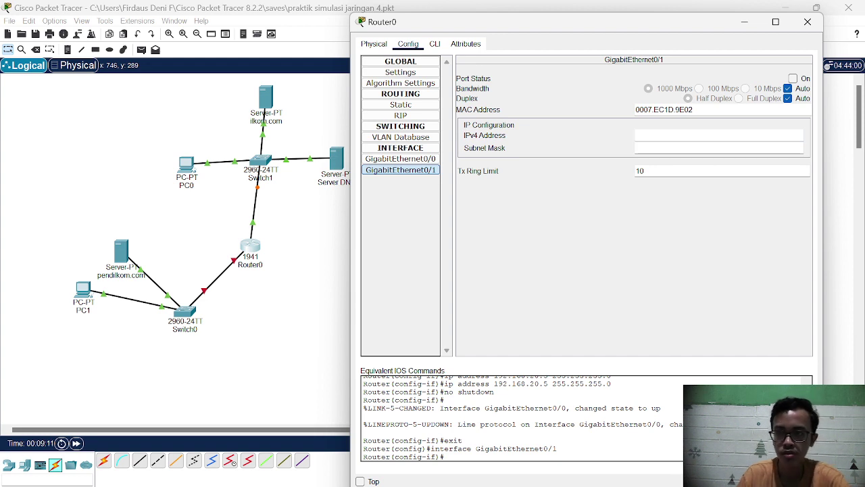
pyautogui.write('192')
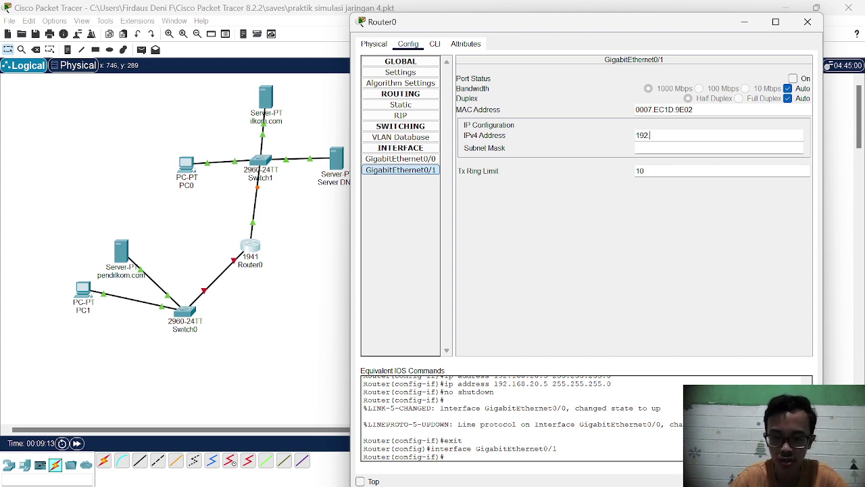
pyautogui.write('.168.')
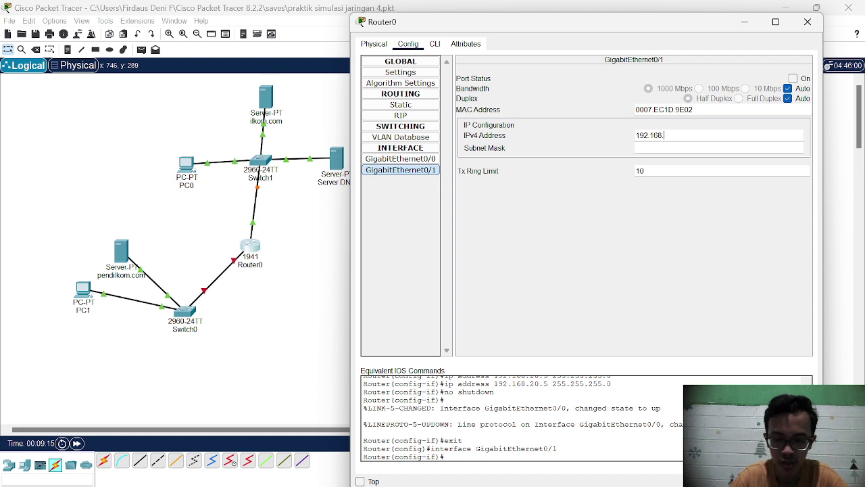
pyautogui.write('10.3')
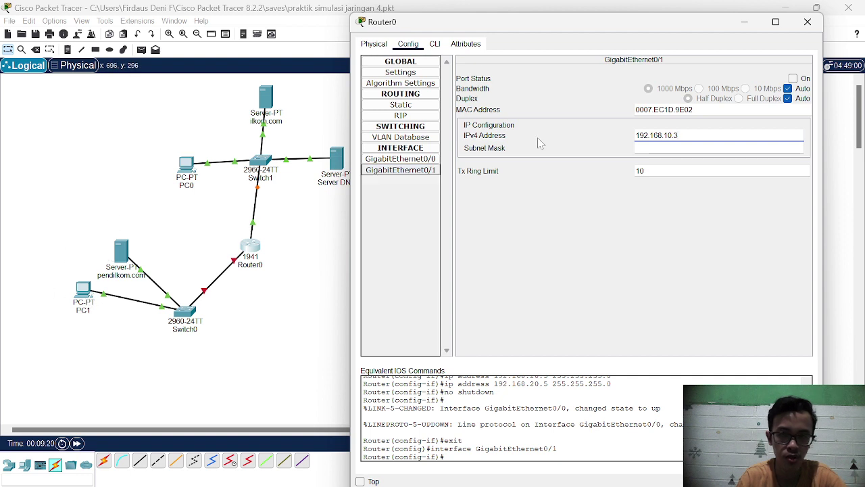
pyautogui.press('Tab')
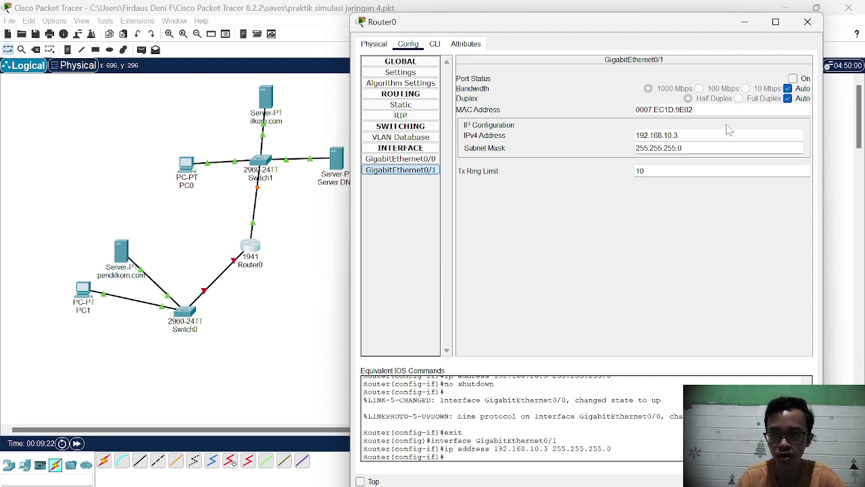
pyautogui.click(795, 79)
pyautogui.click(795, 79)
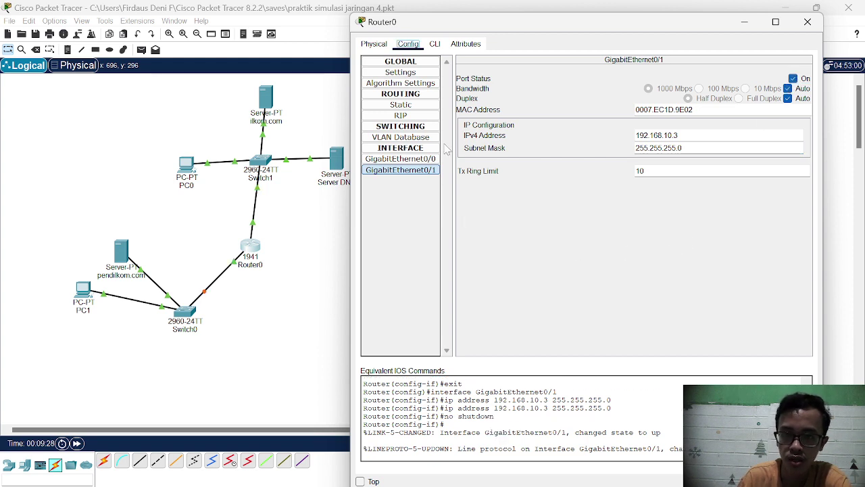
# Add the network 192.168.20.0 to Router0's RIP routing
pyautogui.click(400, 115)
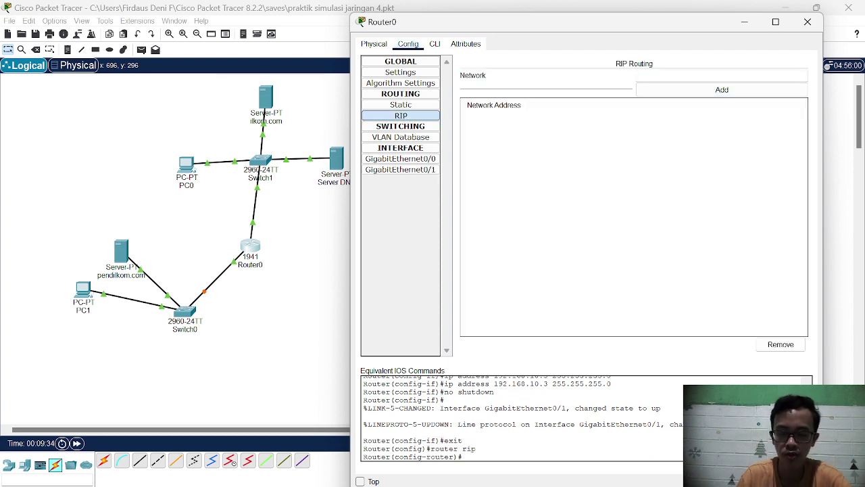
pyautogui.write('192')
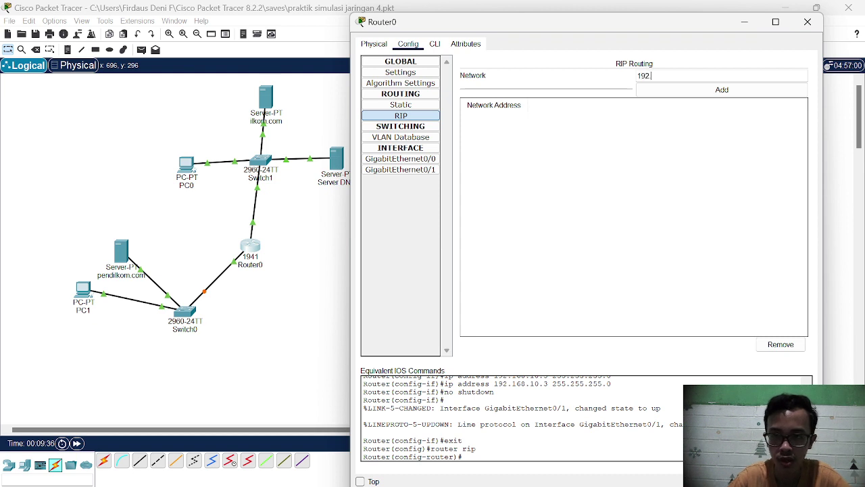
pyautogui.write('.168')
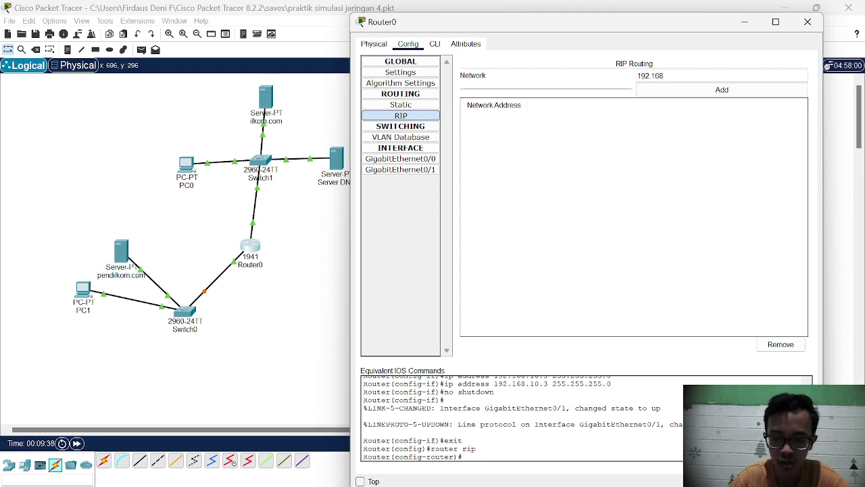
pyautogui.write('.20')
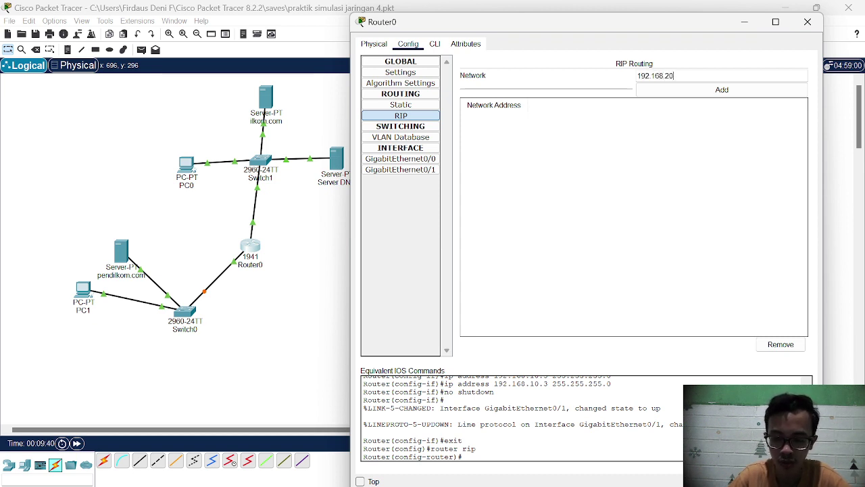
pyautogui.write('.0')
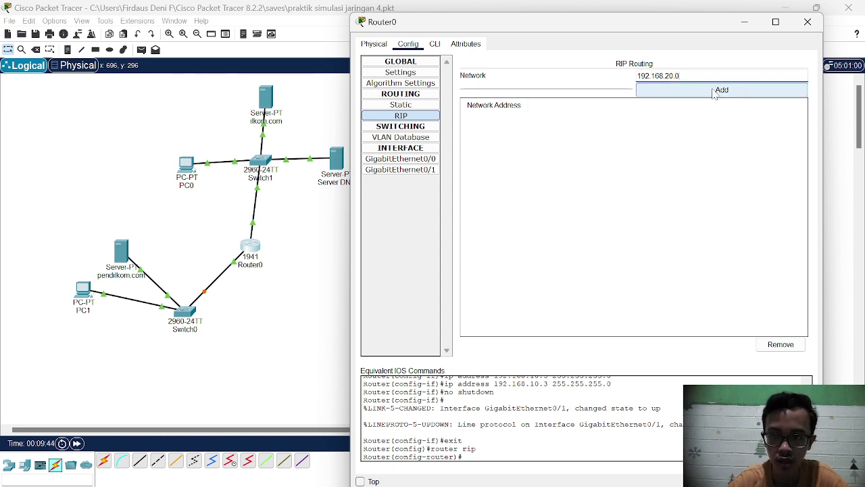
pyautogui.click(691, 94)
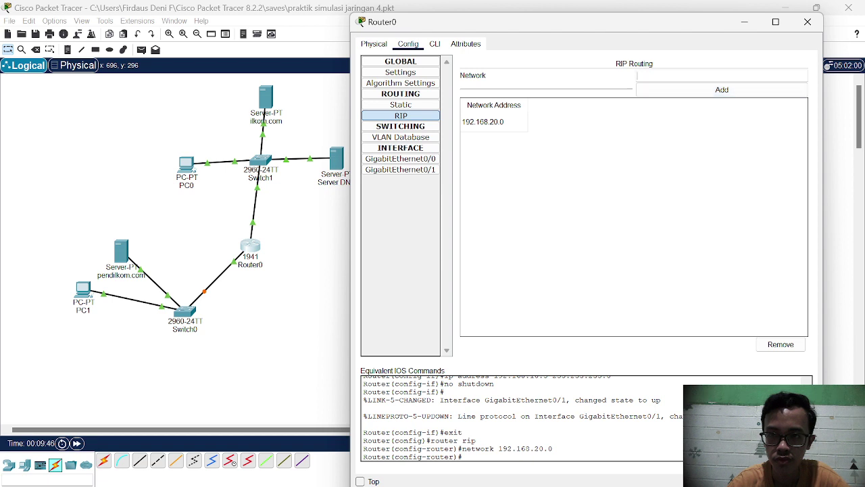
# Add the network 192.168.10.0 to Router0's RIP routing and close the router's configuration
pyautogui.write('1')
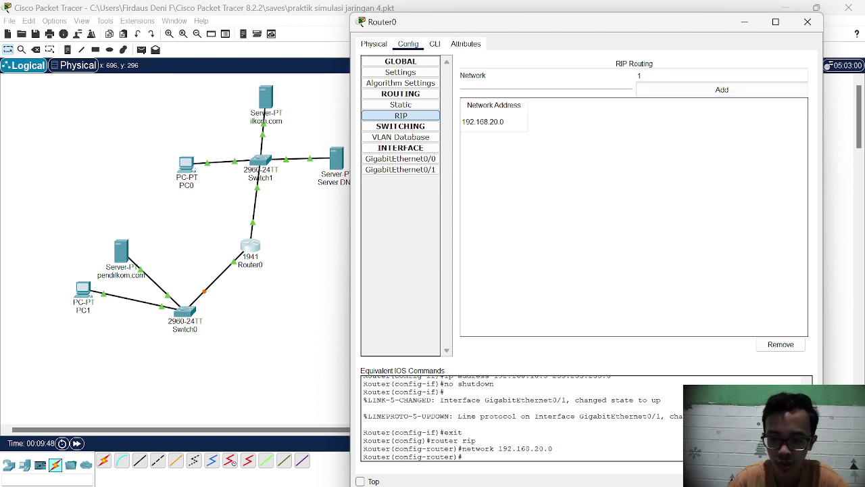
pyautogui.write('92.168')
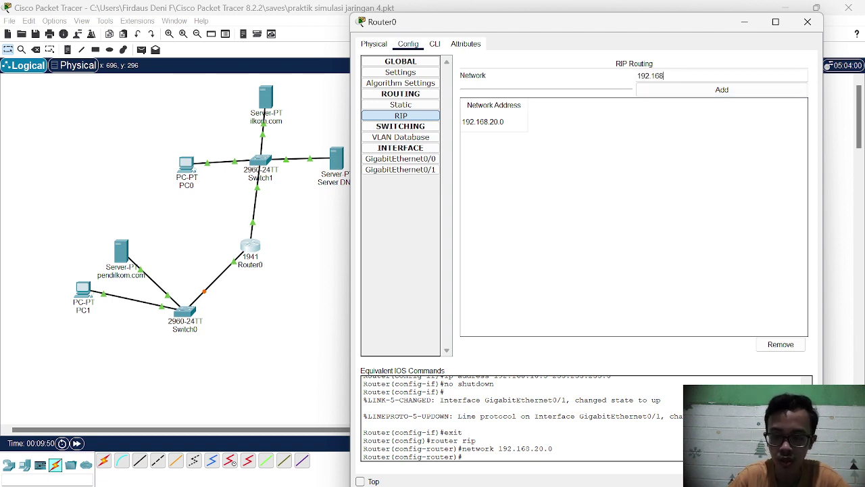
pyautogui.write('.10')
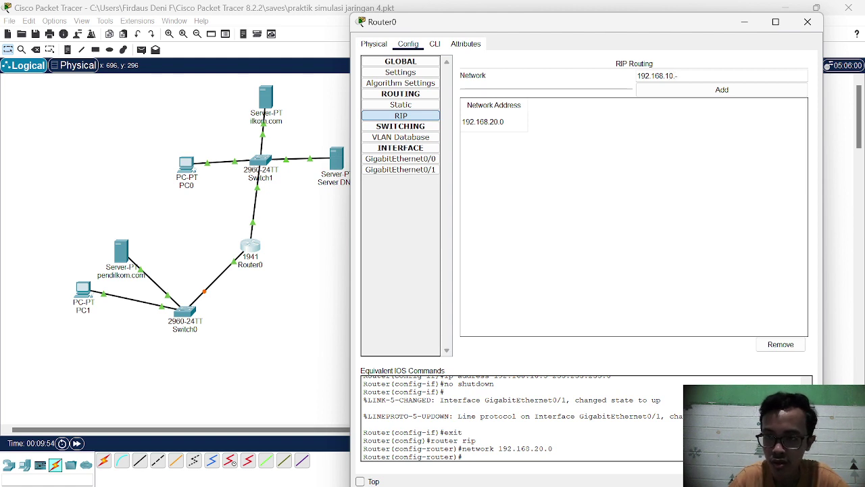
pyautogui.write('.0')
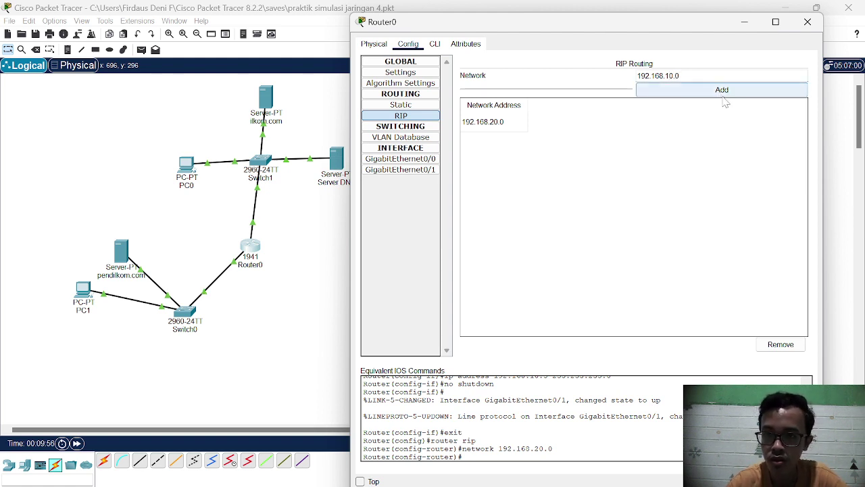
pyautogui.click(727, 96)
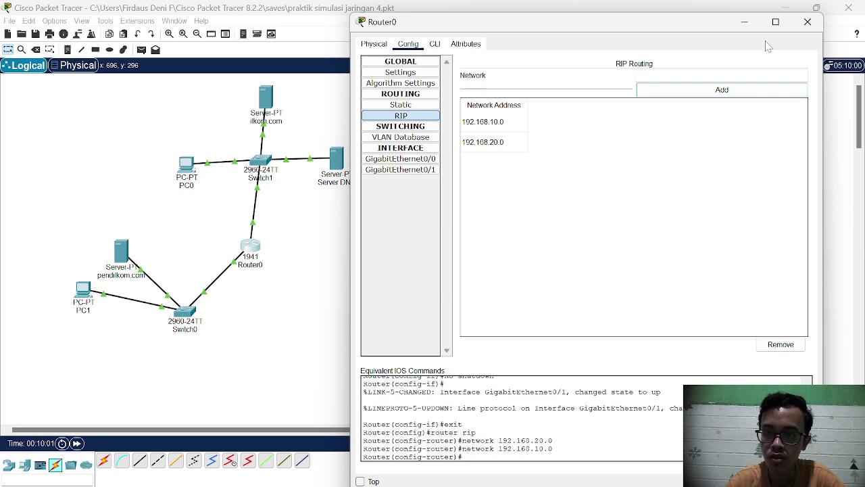
pyautogui.click(804, 25)
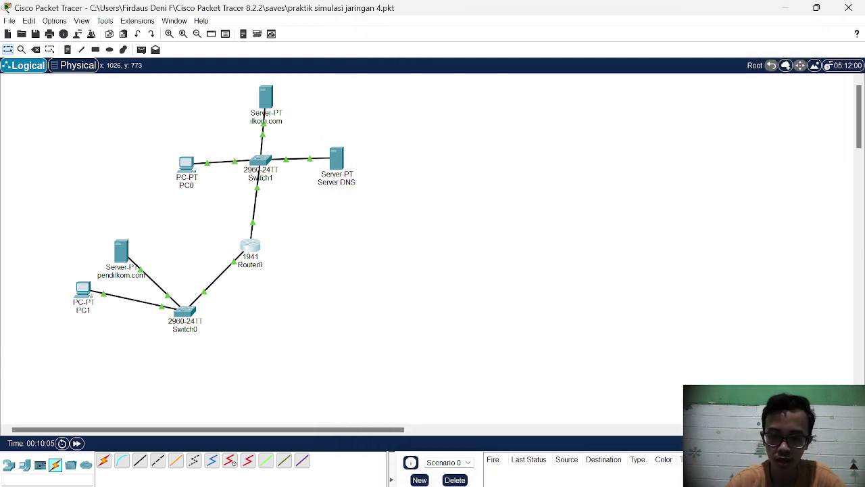
# Switch to the browser to read the task 4 instructions in the Tugas.3 assignment, and return to Packet Tracer
pyautogui.hotkey('alt', 'Tab')
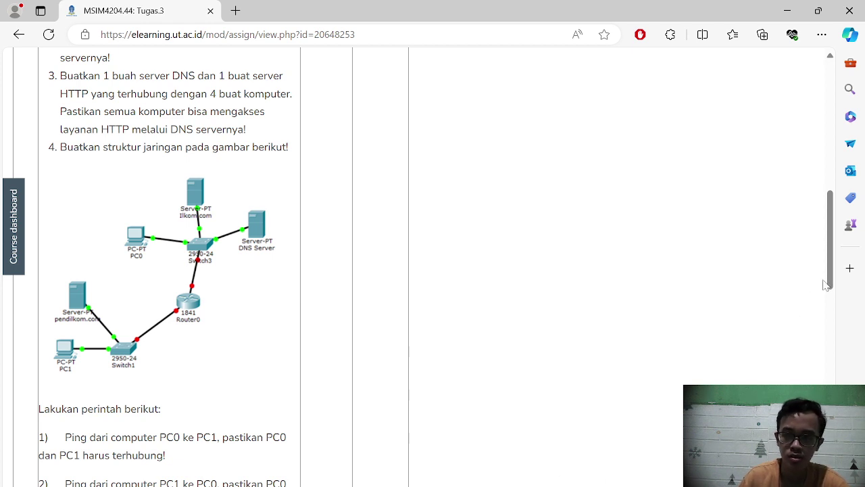
pyautogui.scroll(-1, 828, 284)
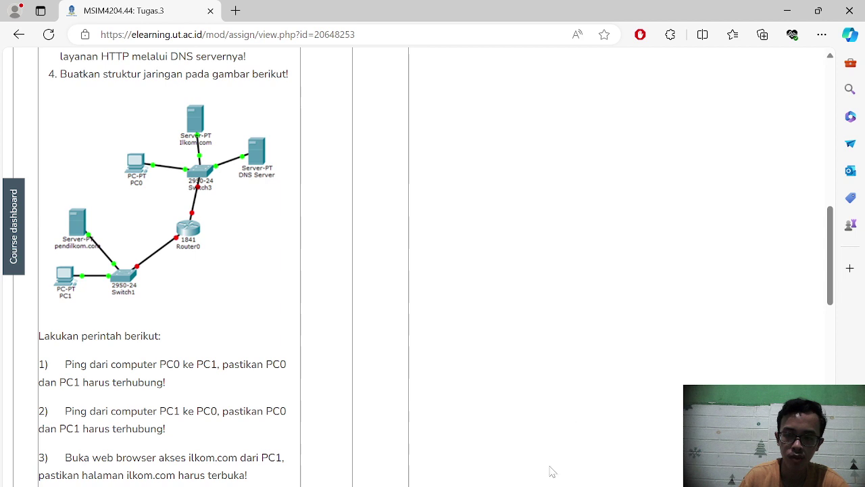
pyautogui.hotkey('alt', 'Tab')
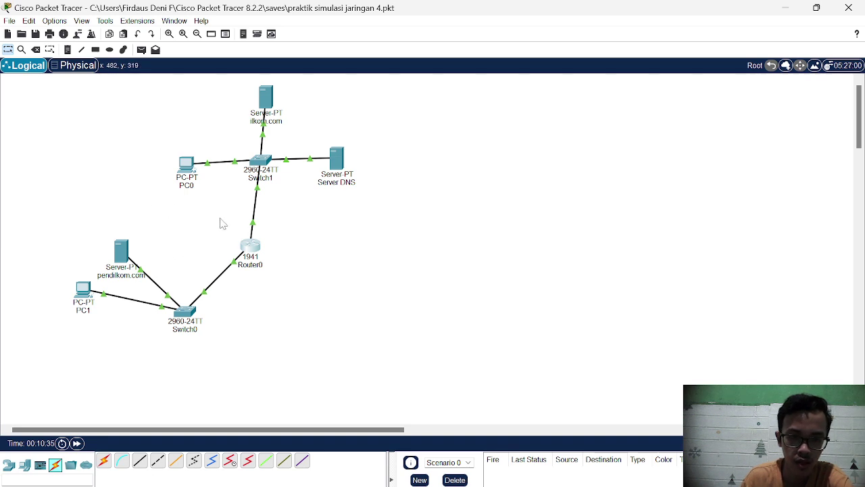
# Set PC1's default gateway to 192.168.10.3 in its IP configuration, select the address for reuse, and close PC1's window
pyautogui.moveTo(255, 248)
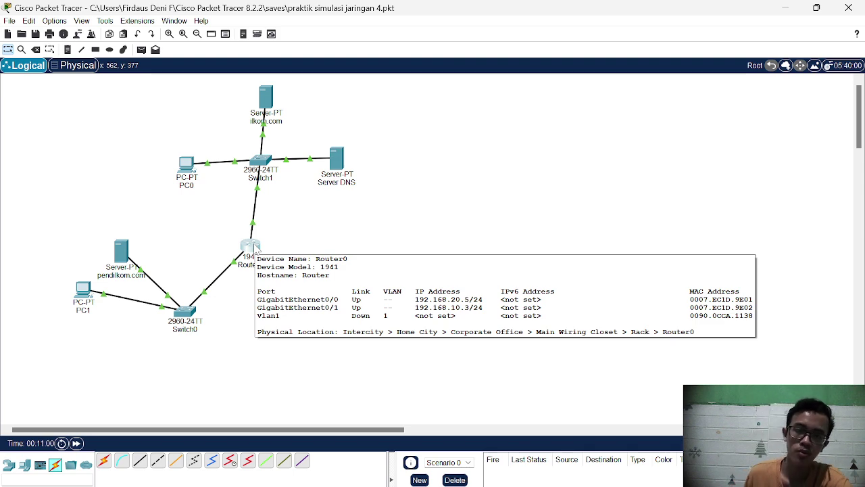
pyautogui.click(90, 301)
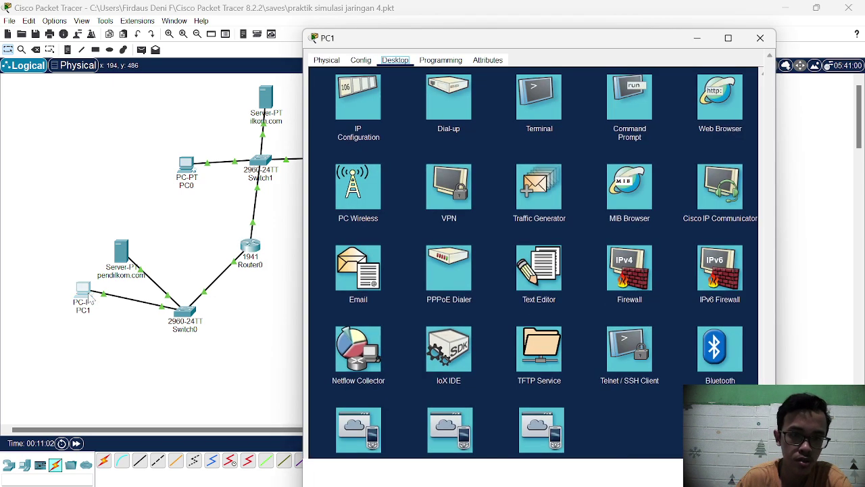
pyautogui.click(350, 117)
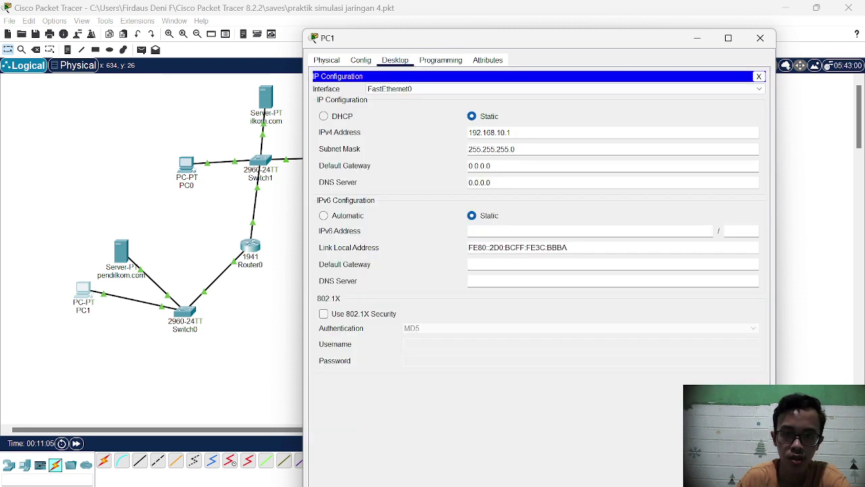
pyautogui.press('BackSpace')
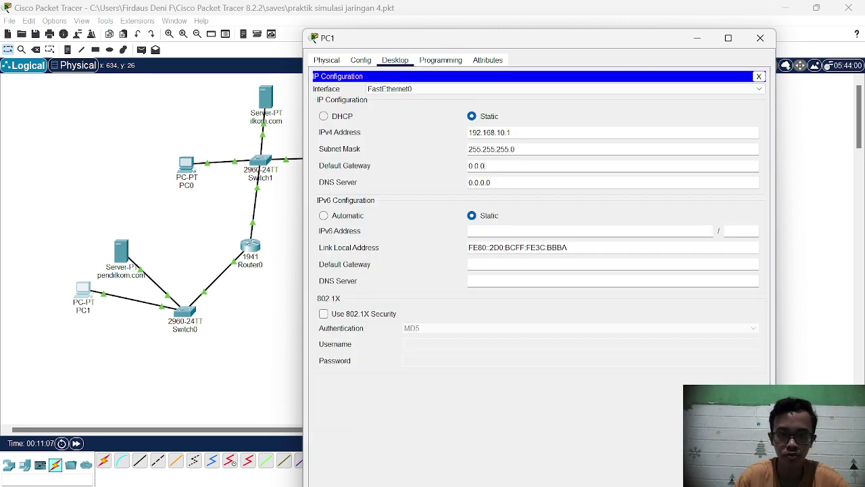
pyautogui.press('BackSpace')
pyautogui.press('BackSpace')
pyautogui.press('BackSpace')
pyautogui.press('BackSpace')
pyautogui.press('BackSpace')
pyautogui.write('192')
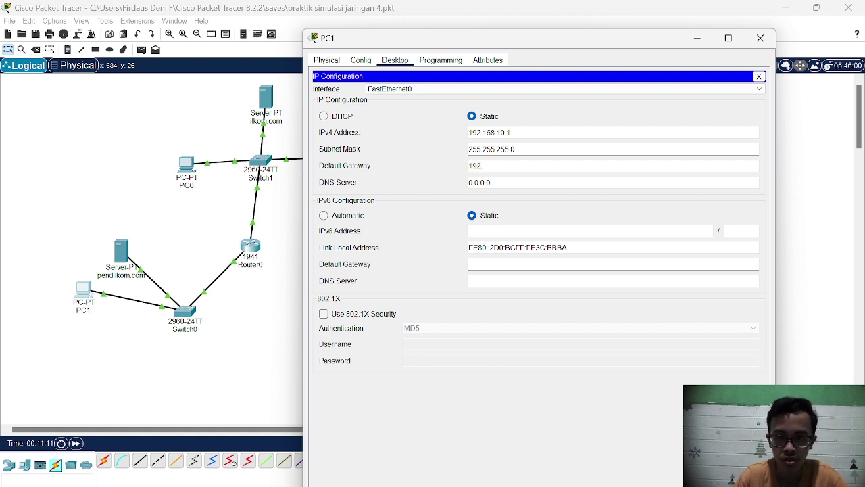
pyautogui.write('.168')
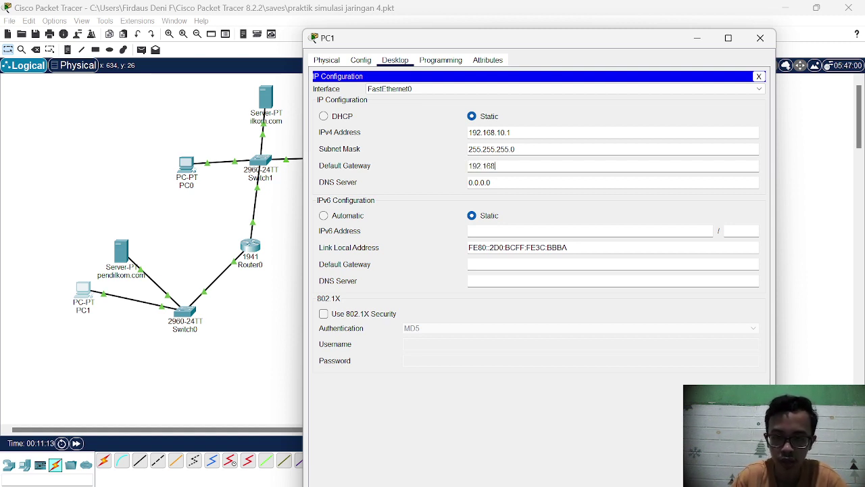
pyautogui.write('.10')
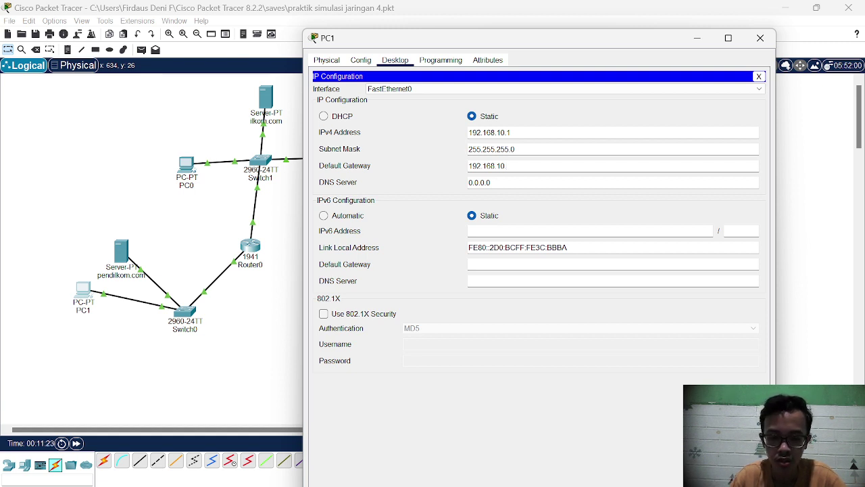
pyautogui.write('.3')
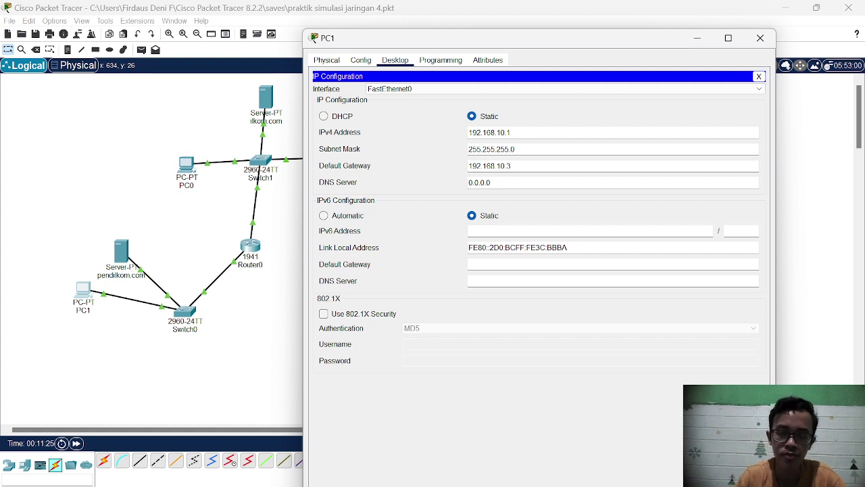
pyautogui.press('Tab')
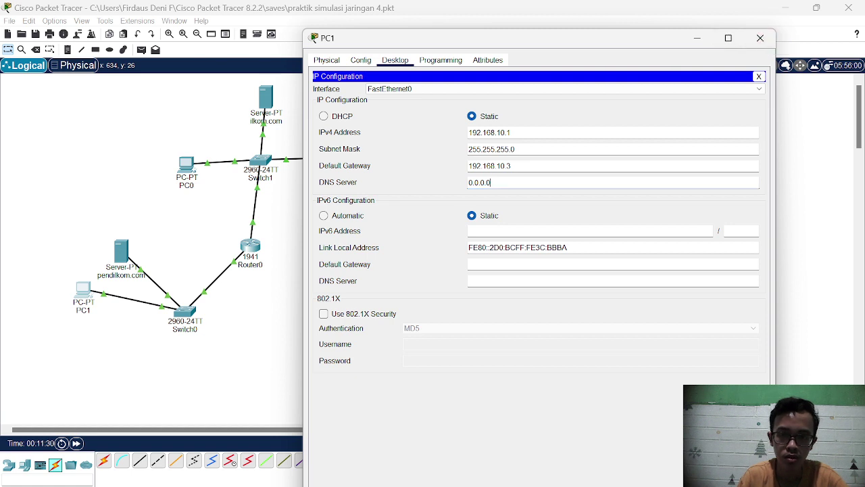
pyautogui.hotkey('shift', 'Tab')
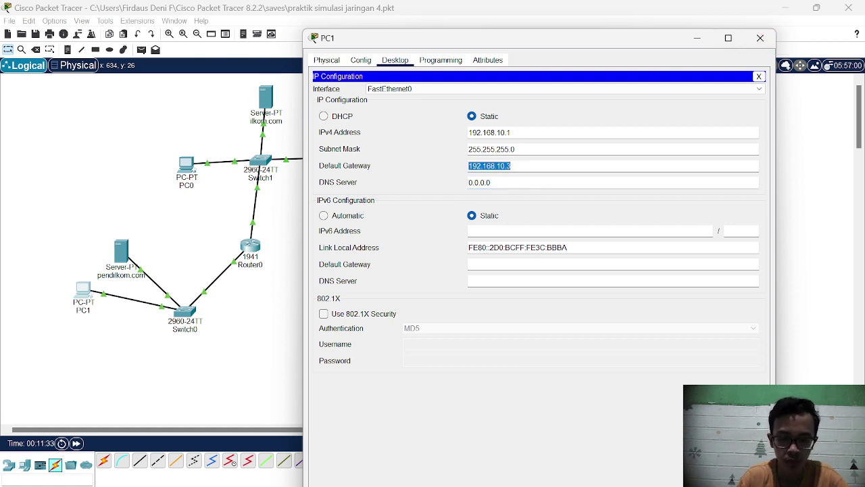
pyautogui.click(760, 38)
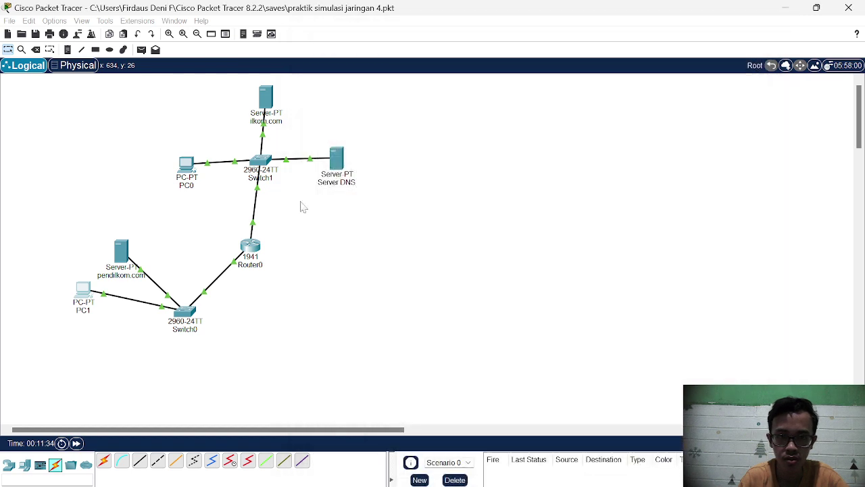
# Set the default gateway of the pendilkom.com server to 192.168.10.3 in its IP configuration and close its window
pyautogui.click(125, 251)
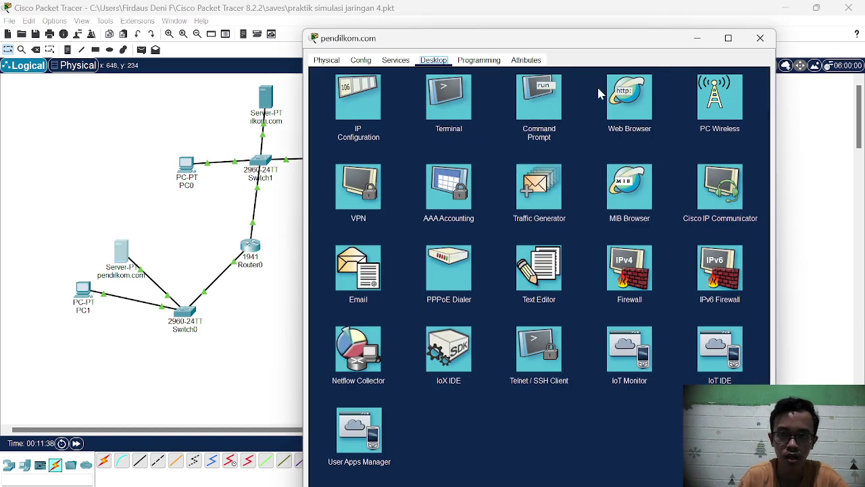
pyautogui.click(369, 112)
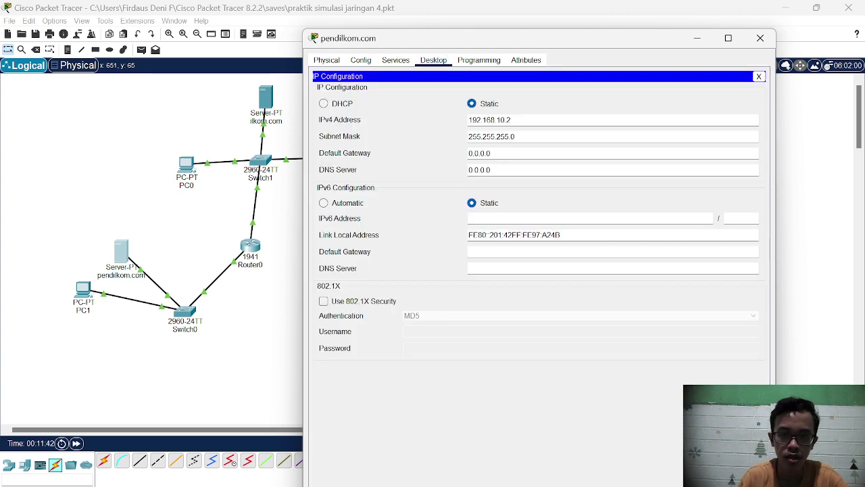
pyautogui.click(492, 152)
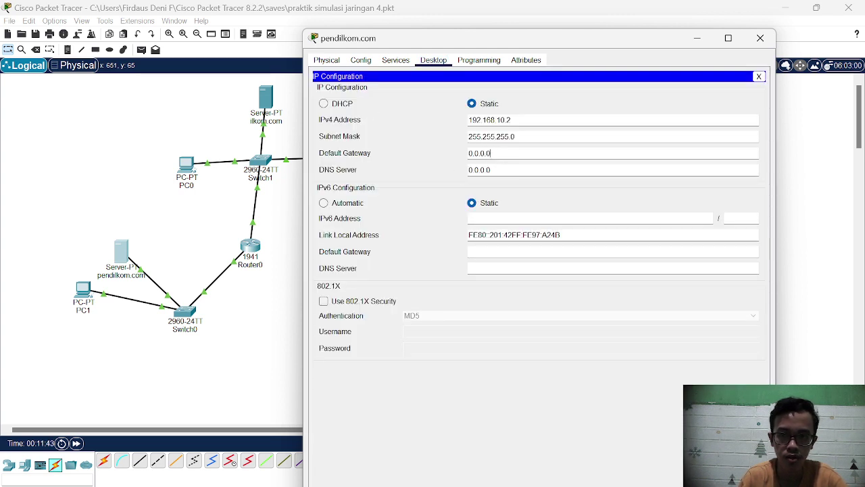
pyautogui.hotkey('ctrl', 'a')
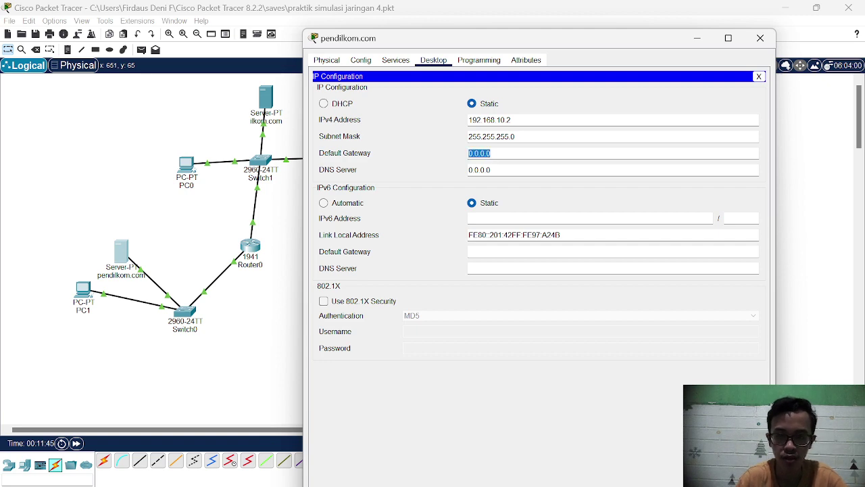
pyautogui.write('192.168.10.3')
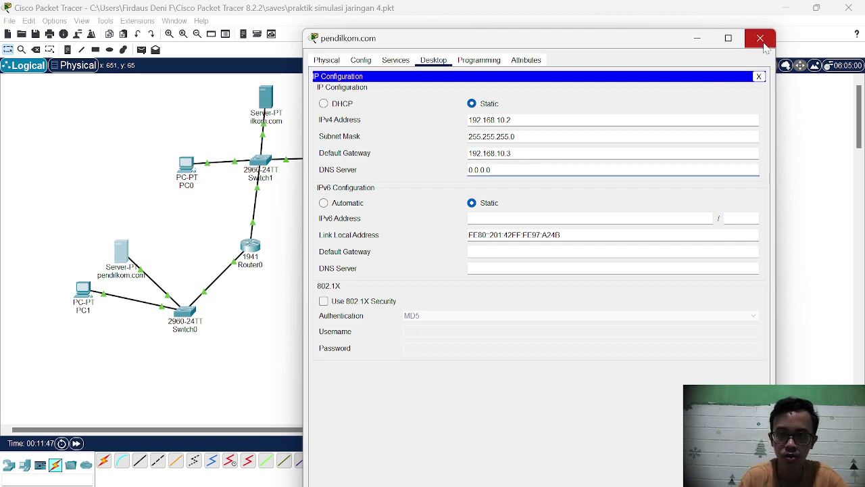
pyautogui.click(766, 44)
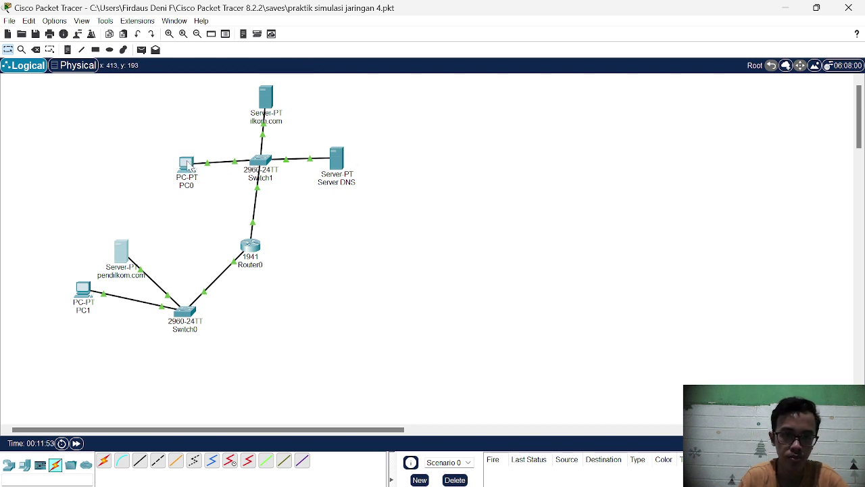
# Set PC0's default gateway to 192.168.20.4 in its IP configuration, copy the address, and close PC0's window
pyautogui.click(188, 164)
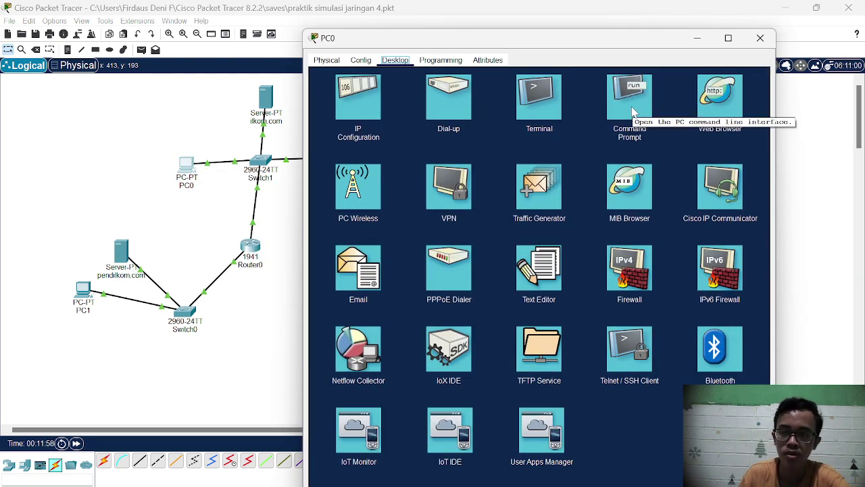
pyautogui.click(369, 96)
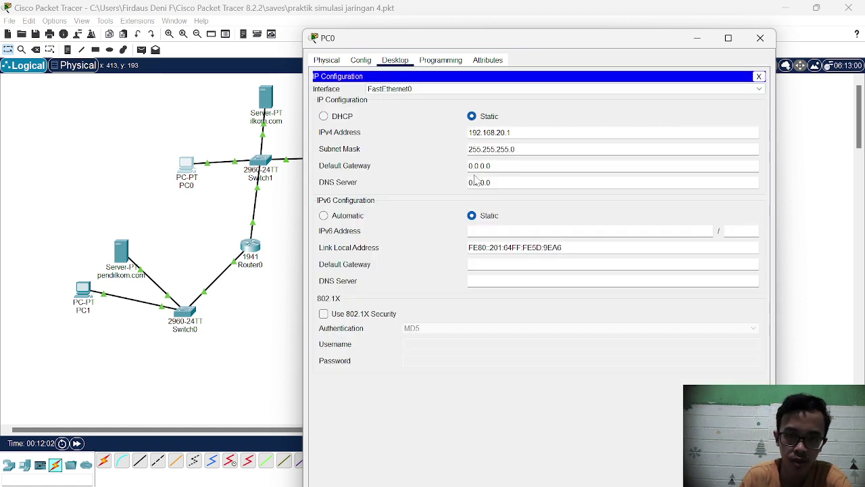
pyautogui.doubleClick(483, 166)
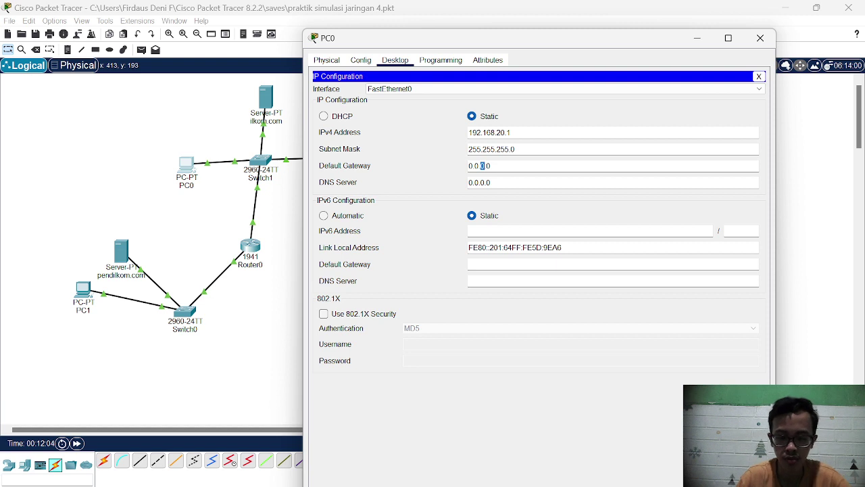
pyautogui.tripleClick(483, 166)
pyautogui.press('BackSpace')
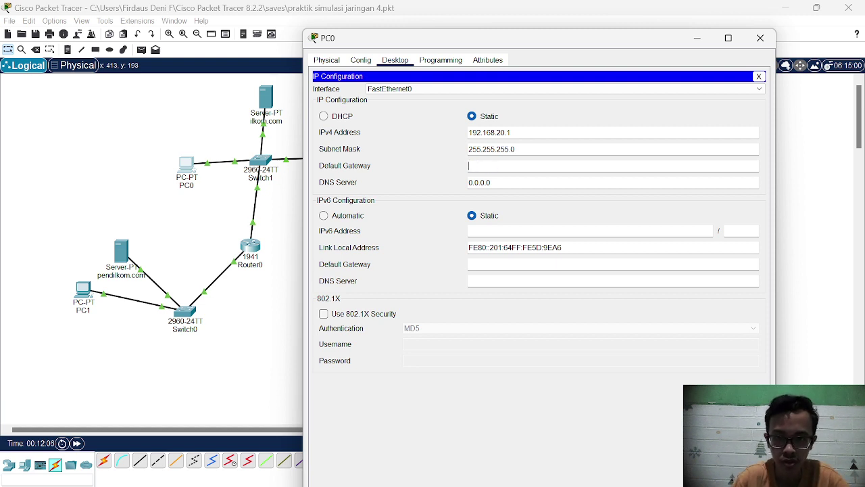
pyautogui.write('192.1')
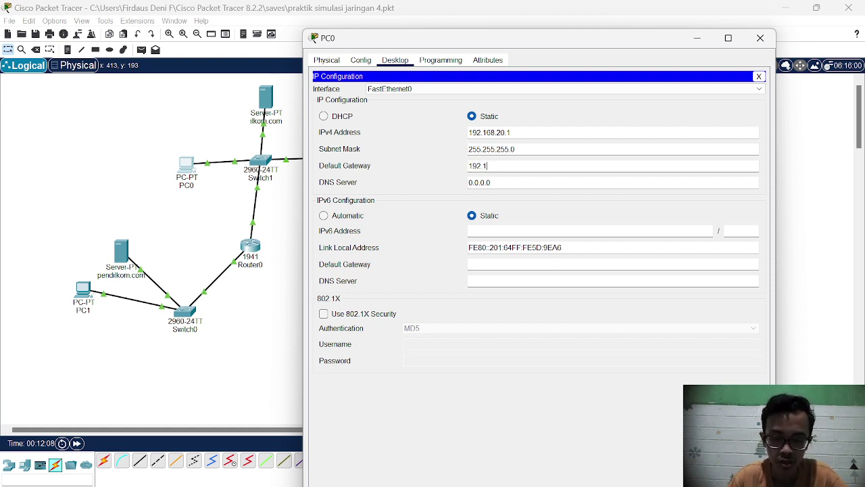
pyautogui.write('68.20')
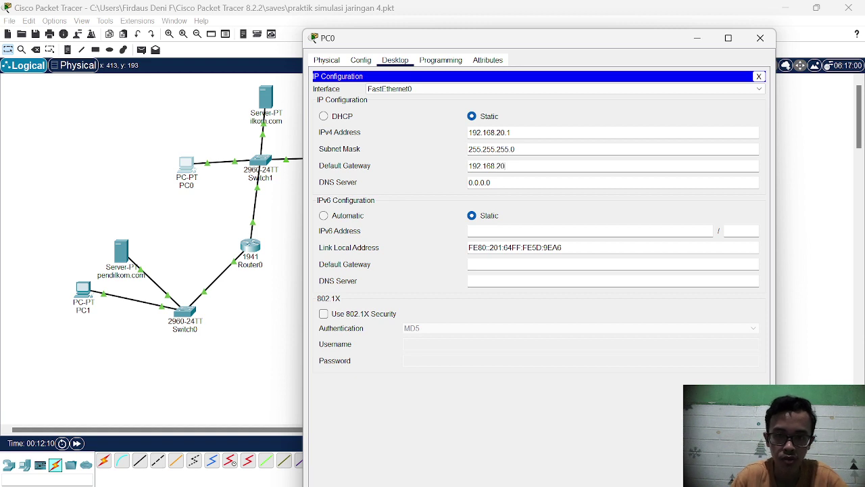
pyautogui.write('.4')
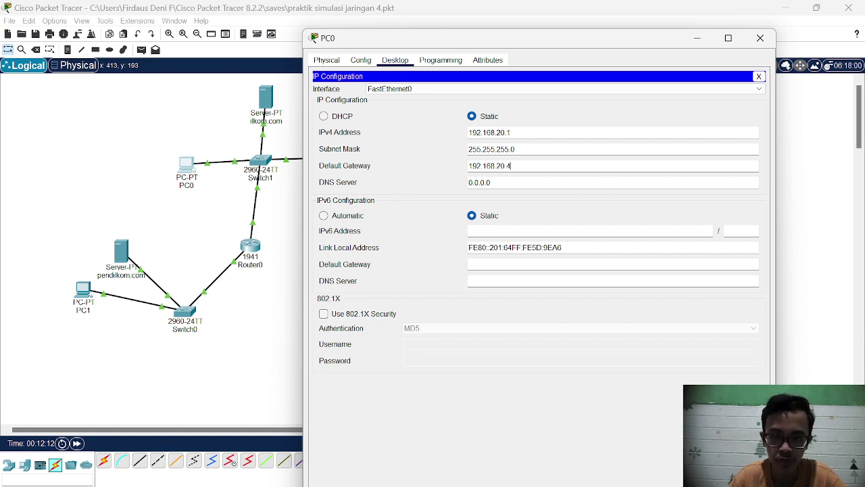
pyautogui.hotkey('ctrl', 'a')
pyautogui.hotkey('ctrl', 'c')
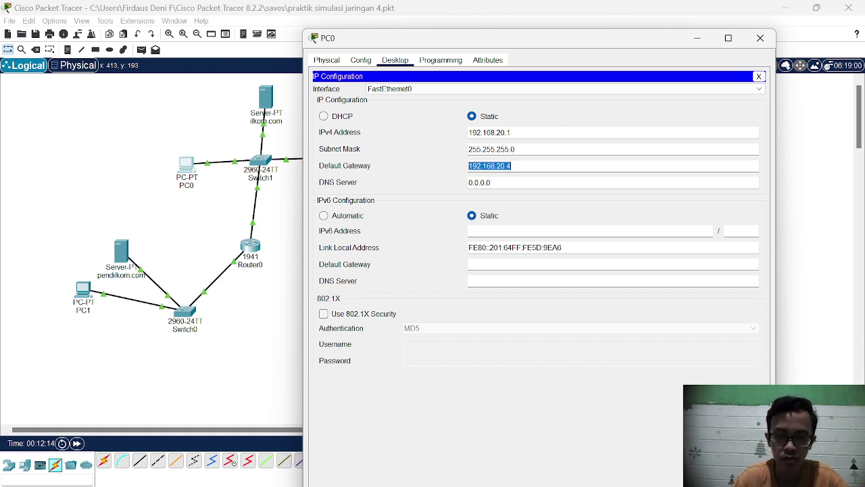
pyautogui.click(760, 38)
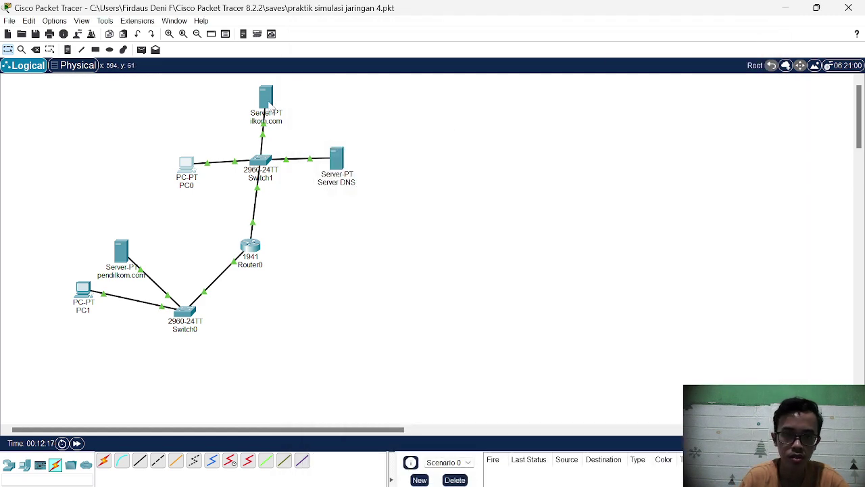
# Set the default gateway of the ilkom.com server to 192.168.20.4 in its IP configuration and close its window
pyautogui.click(269, 102)
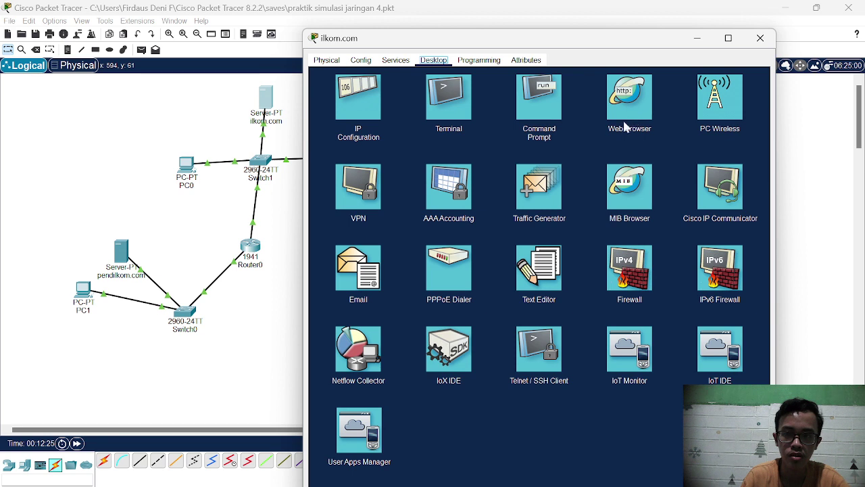
pyautogui.click(359, 101)
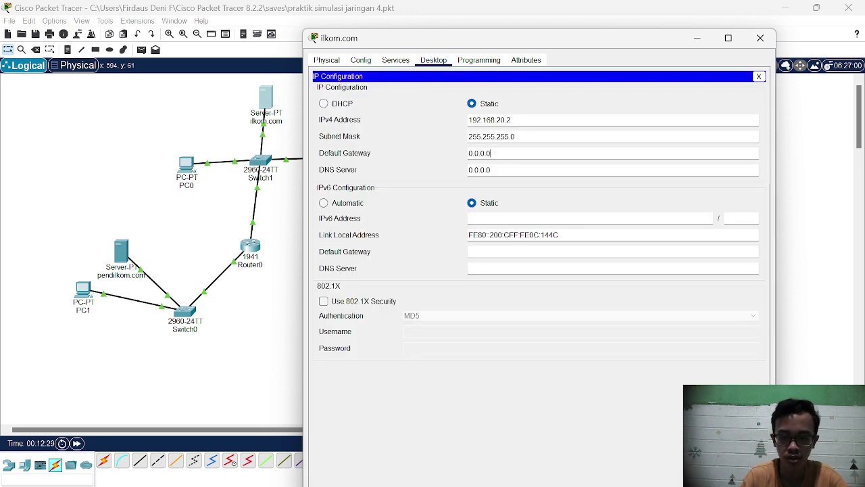
pyautogui.hotkey('ctrl', 'a')
pyautogui.write('192.168.20.4')
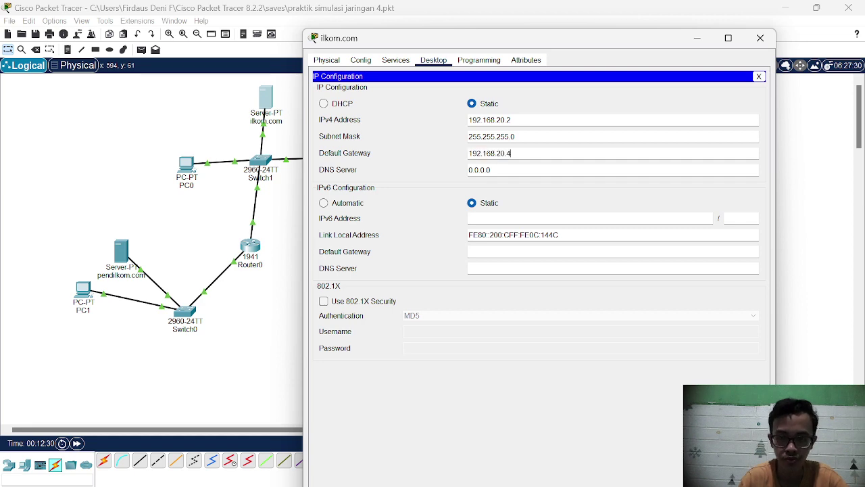
pyautogui.click(765, 37)
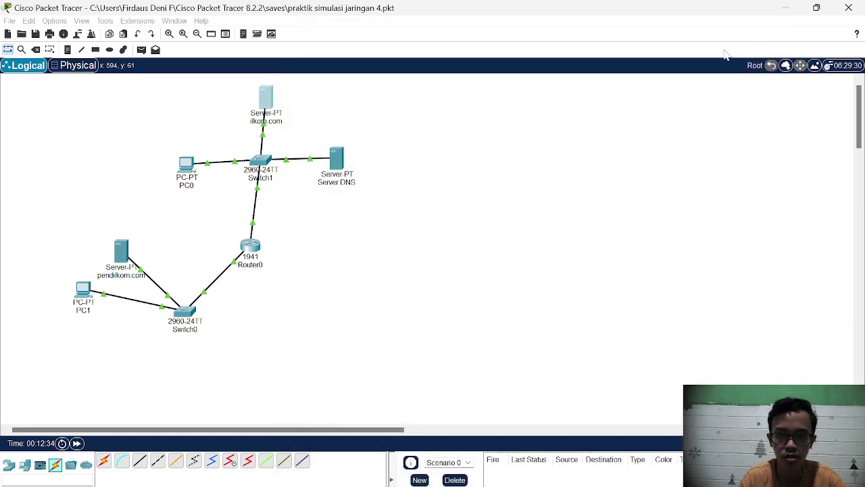
# Open the IP configuration of Server DNS
pyautogui.click(336, 161)
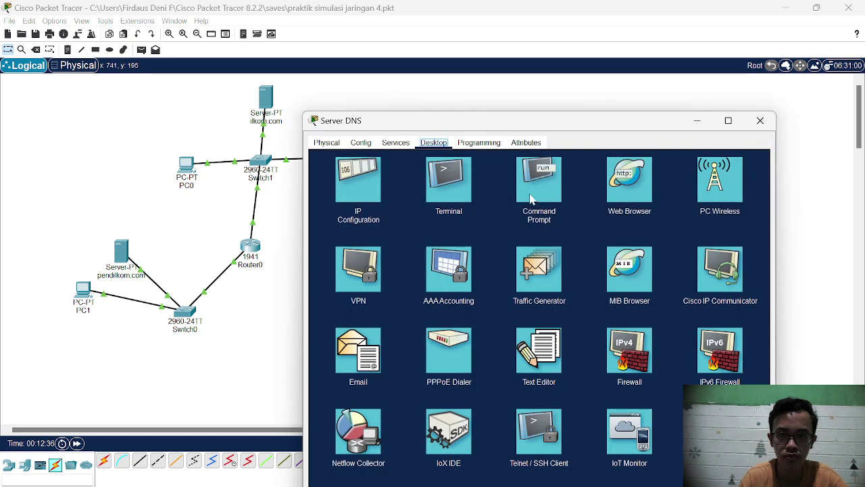
pyautogui.click(373, 194)
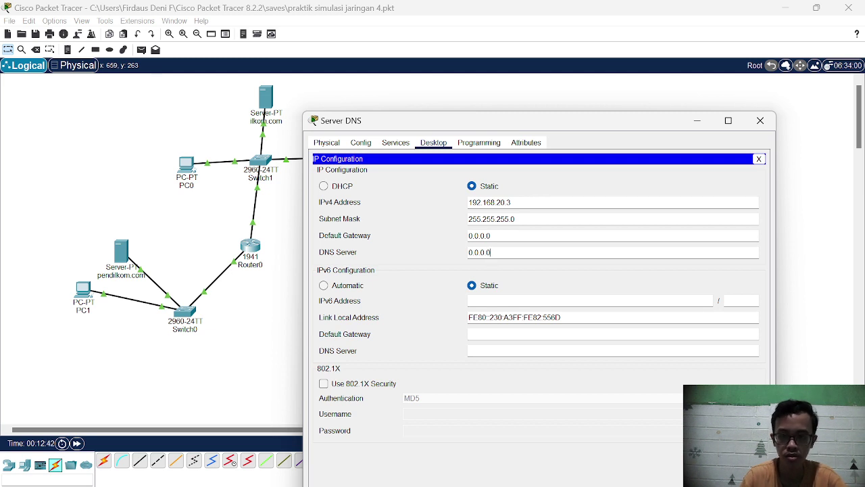
pyautogui.hotkey('ctrl', 'a')
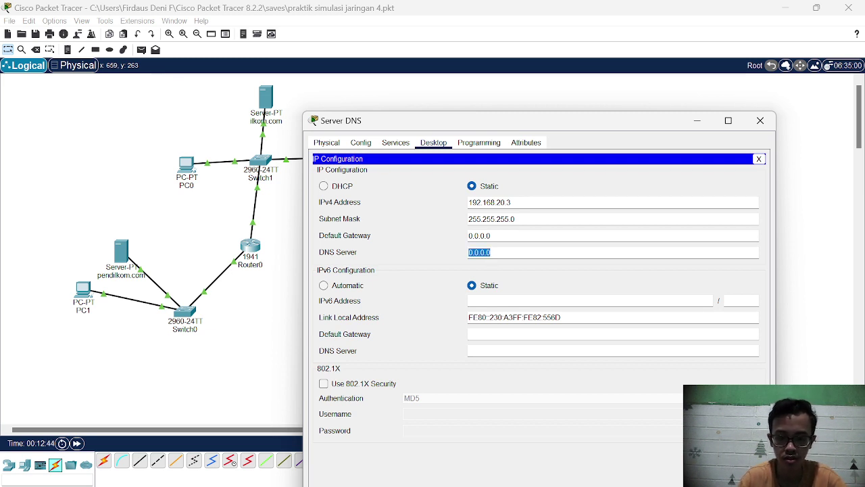
pyautogui.hotkey('ctrl', 'v')
pyautogui.hotkey('ctrl', 'a')
pyautogui.hotkey('ctrl', 'c')
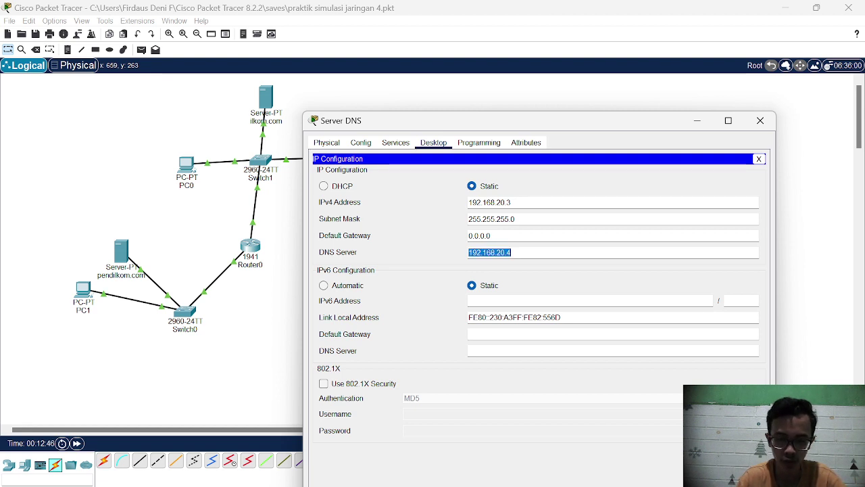
pyautogui.press('BackSpace')
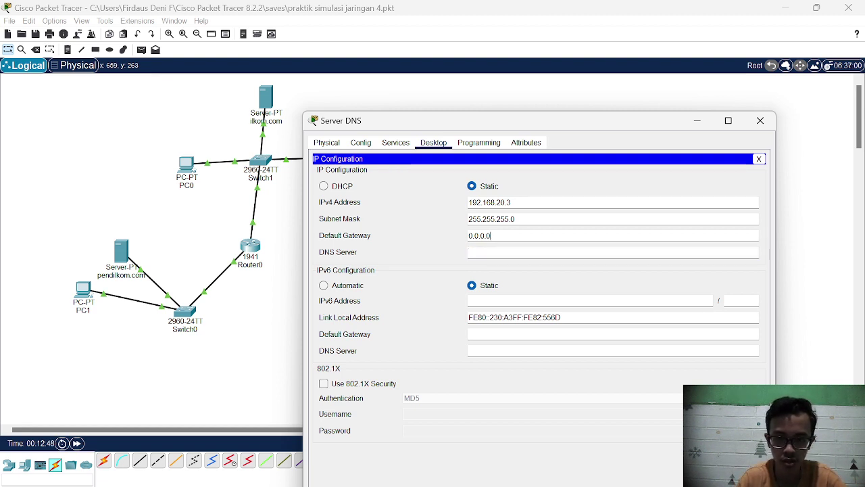
# Set Server DNS's DNS server address to 0.0.0.0 and its default gateway to 192.168.20.4, and close its window
pyautogui.click(491, 235)
pyautogui.click(471, 252)
pyautogui.write('0')
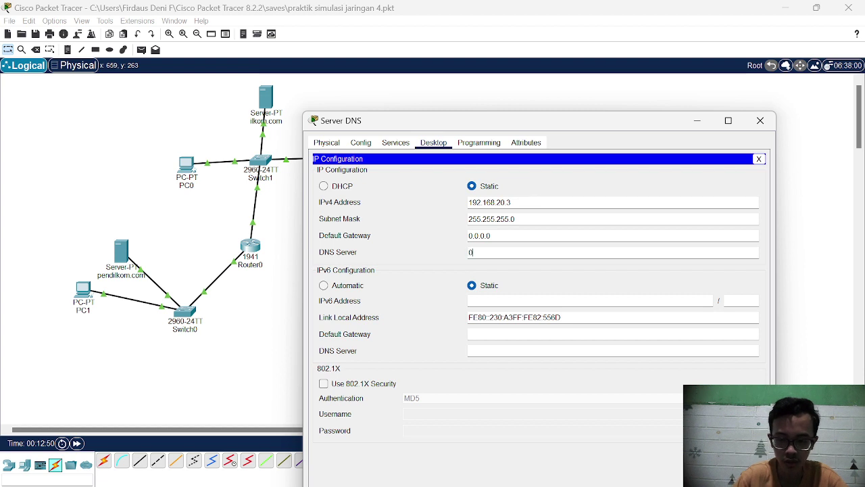
pyautogui.write('.0.0')
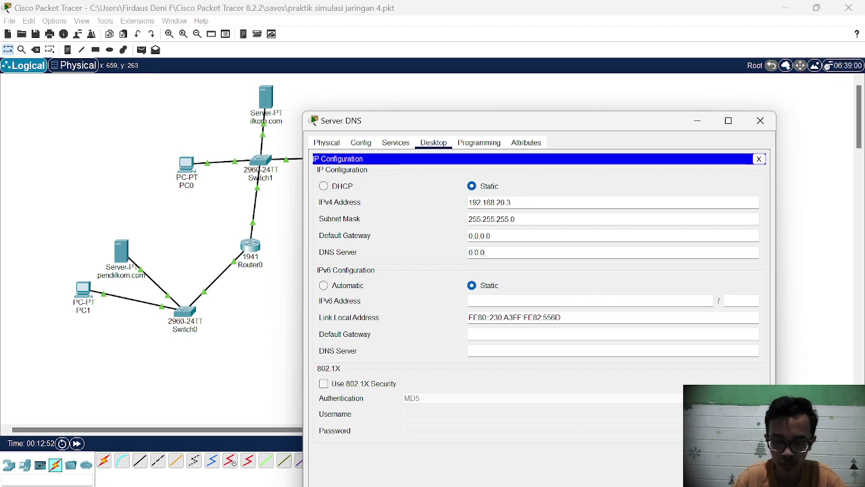
pyautogui.write('.0')
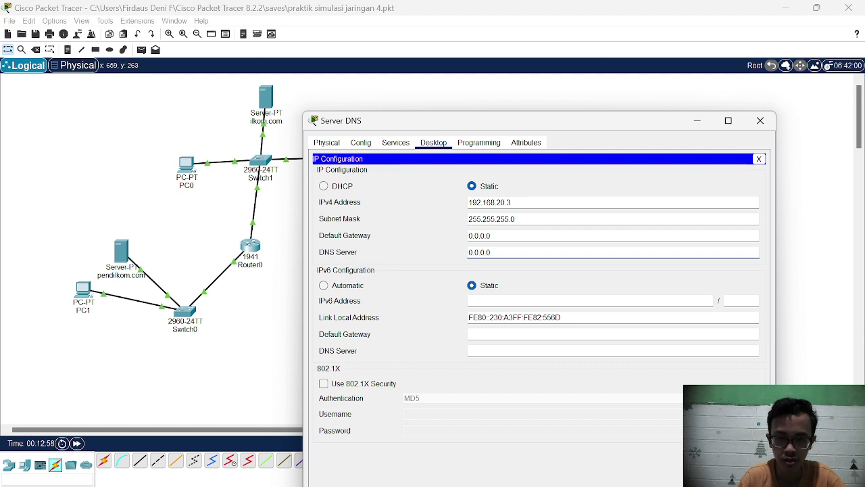
pyautogui.press('Tab')
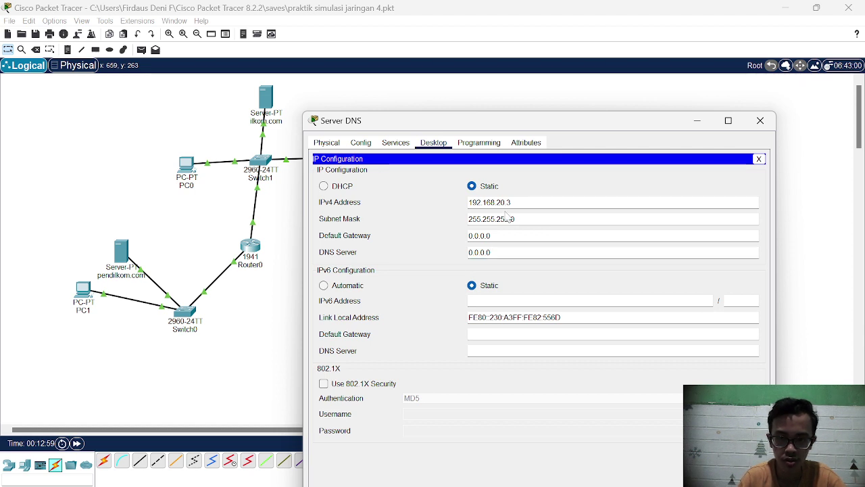
pyautogui.hotkey('shift', 'Tab')
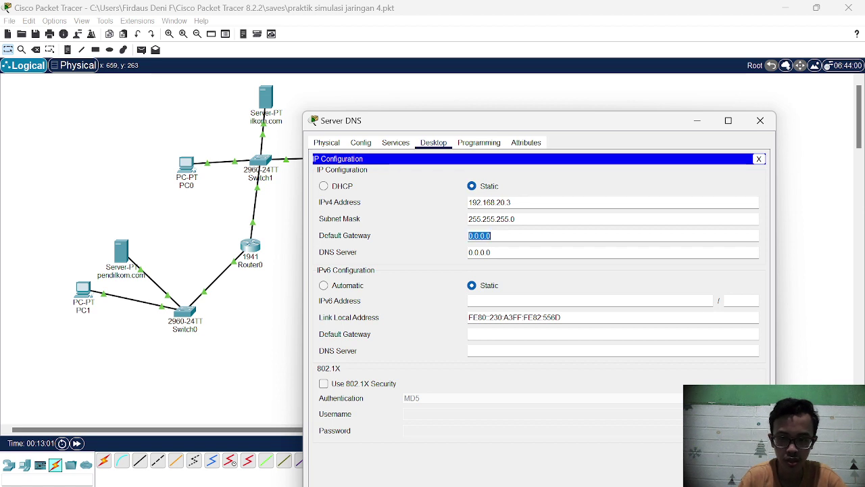
pyautogui.hotkey('ctrl', 'v')
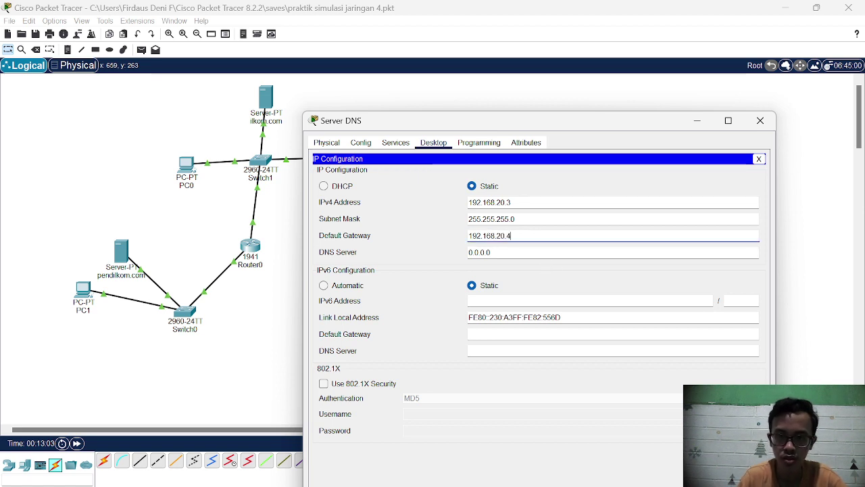
pyautogui.press('Tab')
pyautogui.click(761, 121)
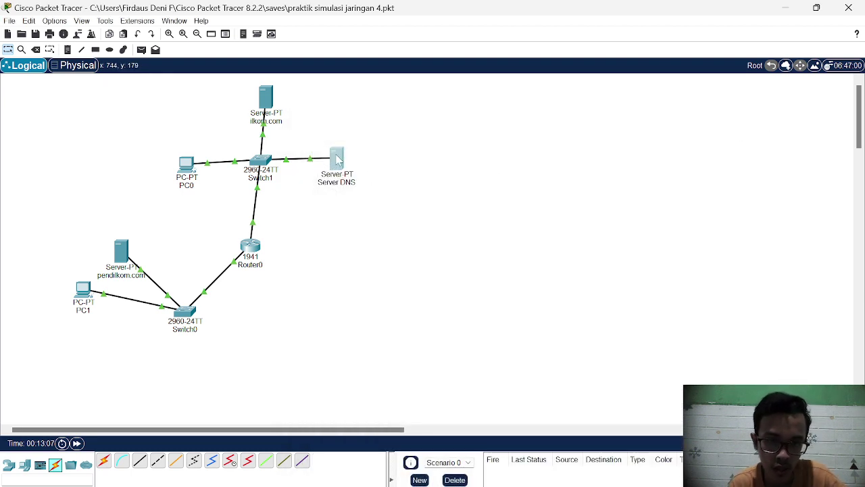
# Set the IPv4 address of Router0's GigabitEthernet0/0 interface to 192.168.20.4 and close the router's window
pyautogui.moveTo(336, 157)
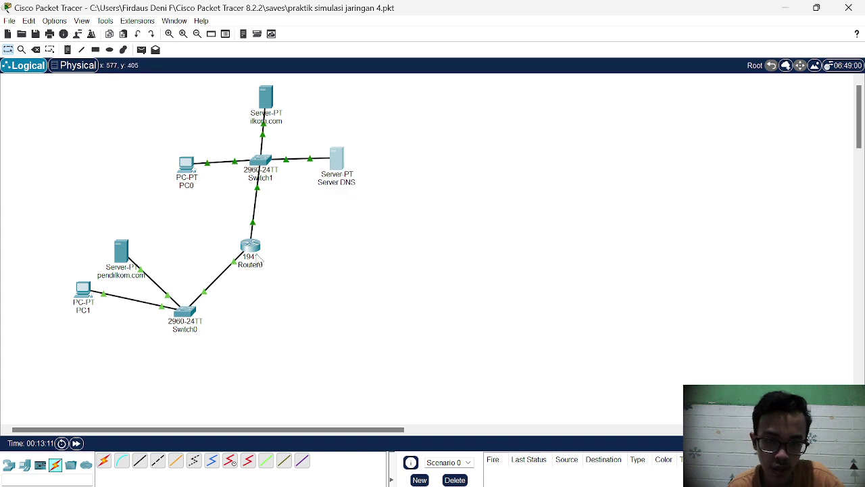
pyautogui.moveTo(258, 256)
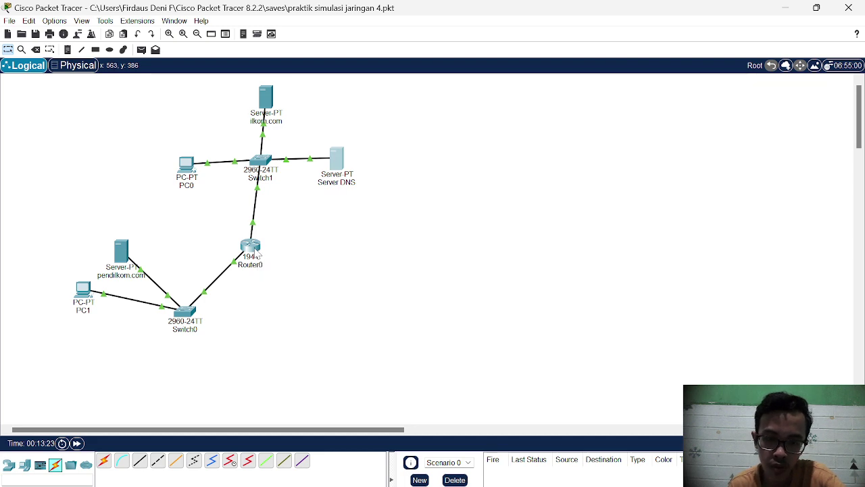
pyautogui.click(255, 251)
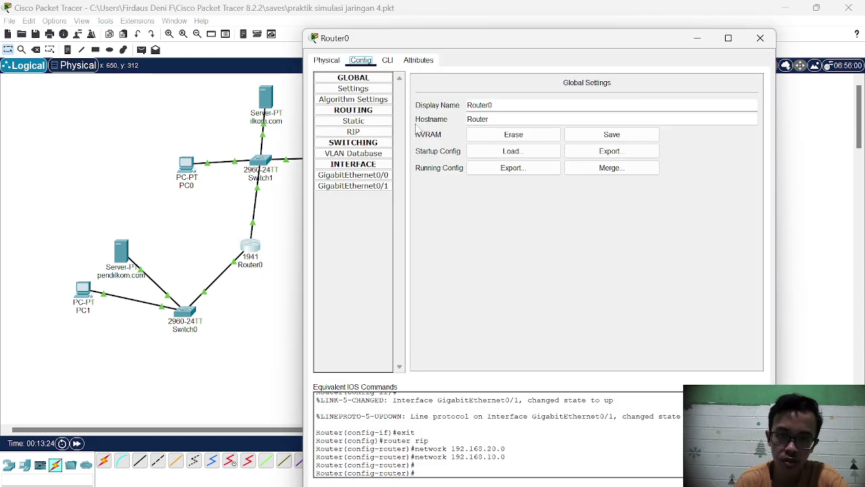
pyautogui.click(366, 186)
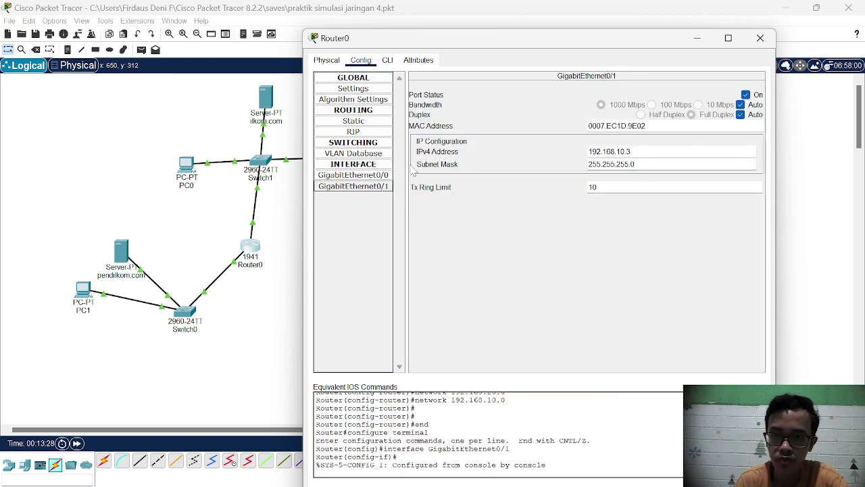
pyautogui.click(384, 175)
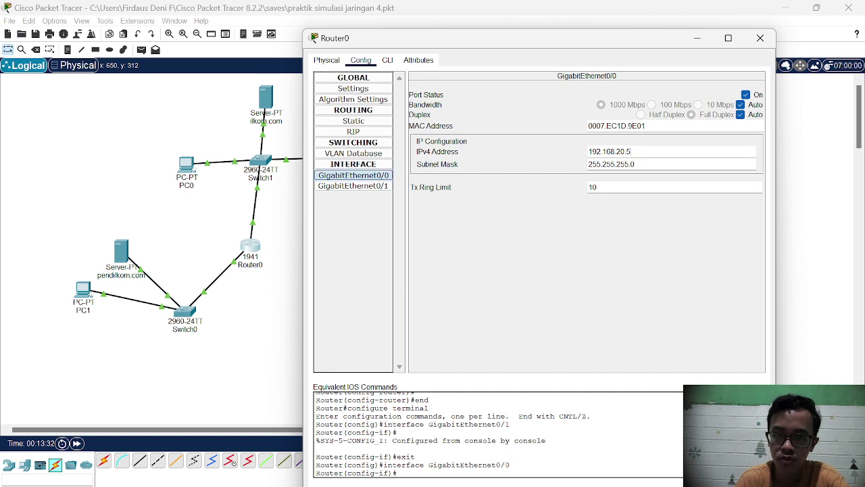
pyautogui.press('BackSpace')
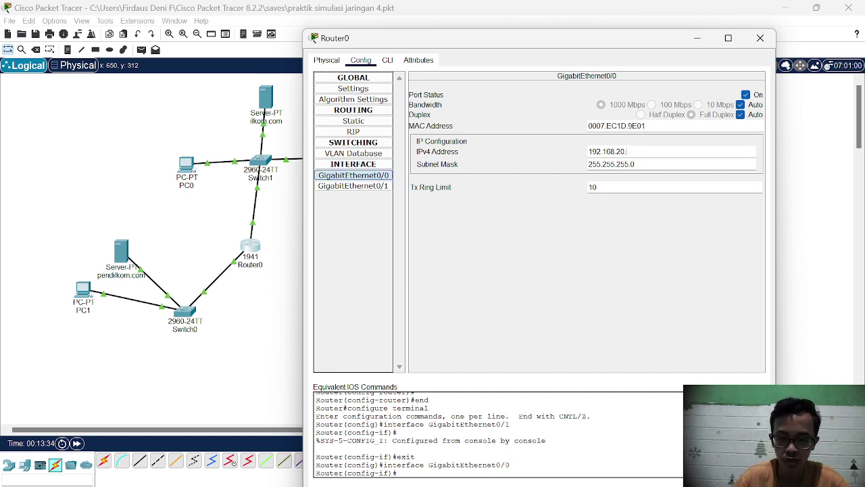
pyautogui.write('4')
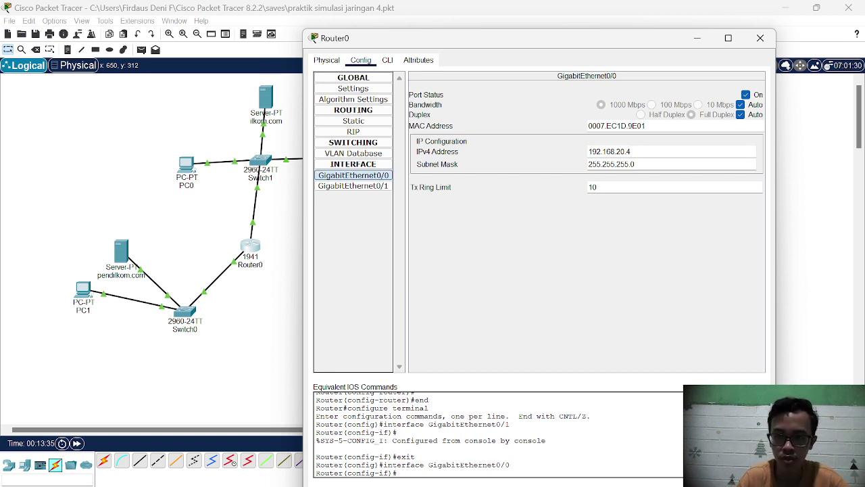
pyautogui.click(759, 38)
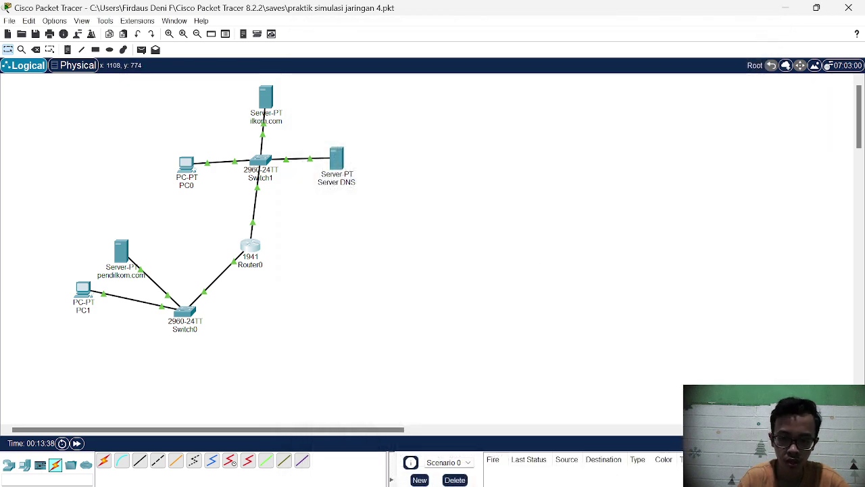
# Check the task 4 ping instructions on the Tugas 3 page in the browser, and open PC0's Command Prompt
pyautogui.hotkey('alt', 'Tab')
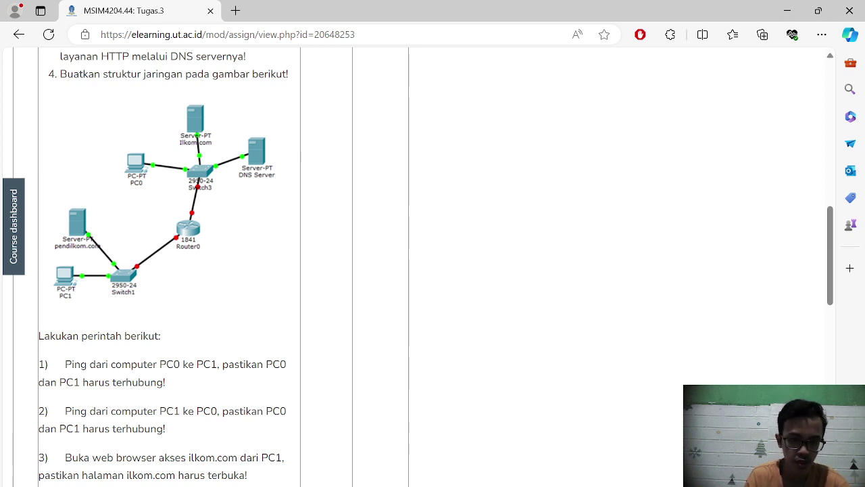
pyautogui.moveTo(558, 486)
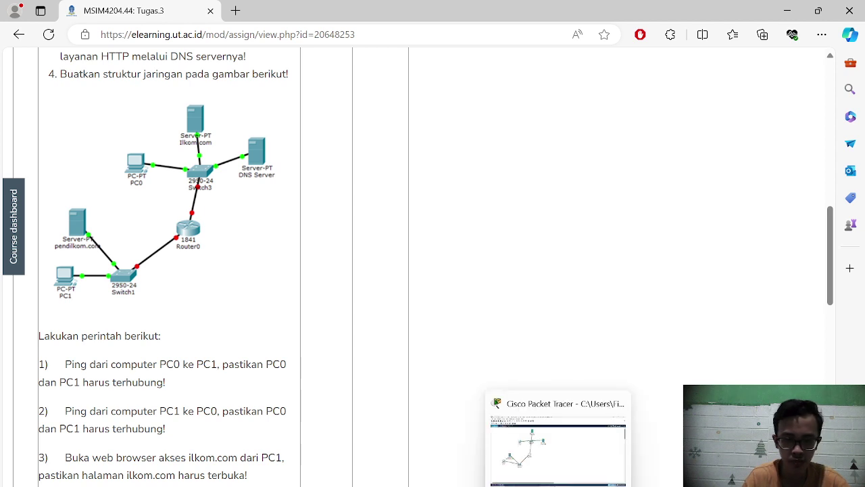
pyautogui.click(558, 450)
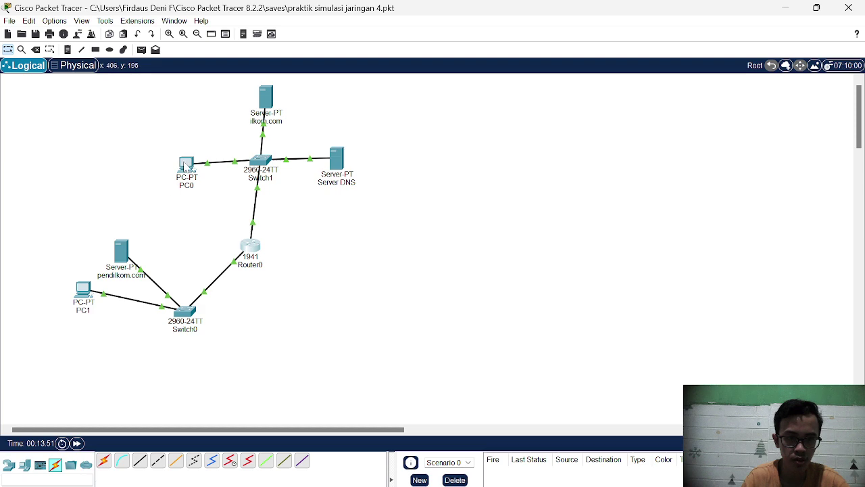
pyautogui.click(188, 166)
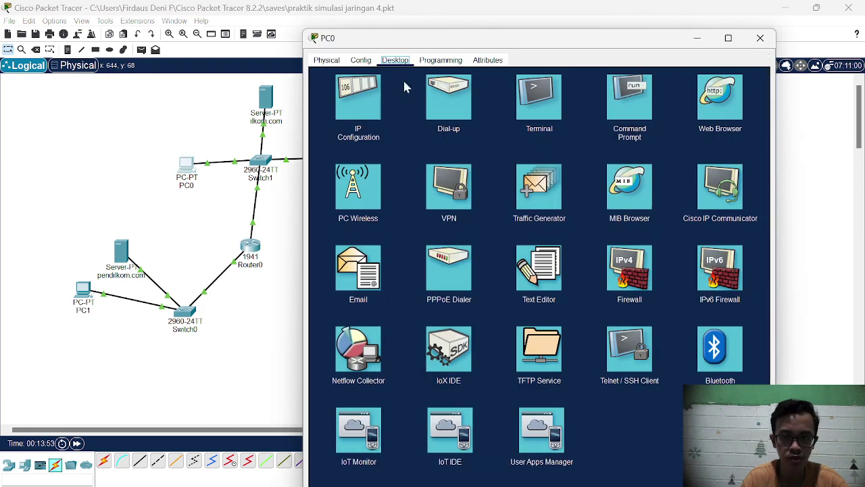
pyautogui.click(647, 101)
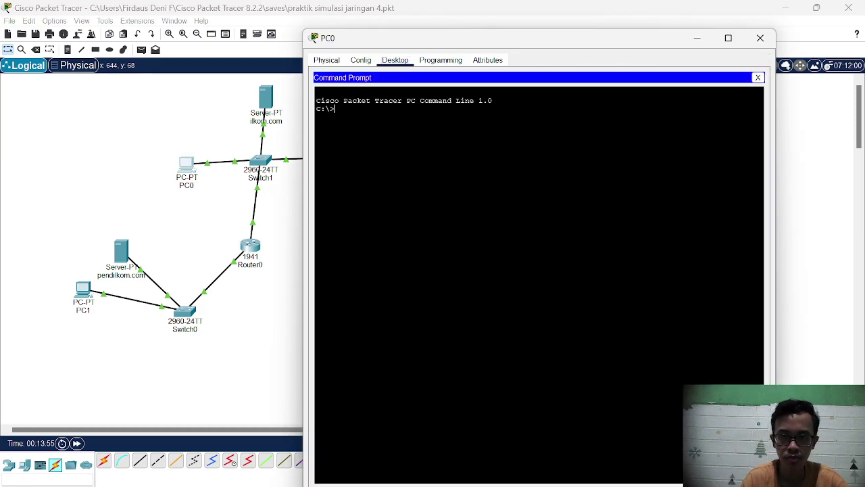
# Ping PC1 at 192.168.10.1 from PC0's Command Prompt
pyautogui.write('ping')
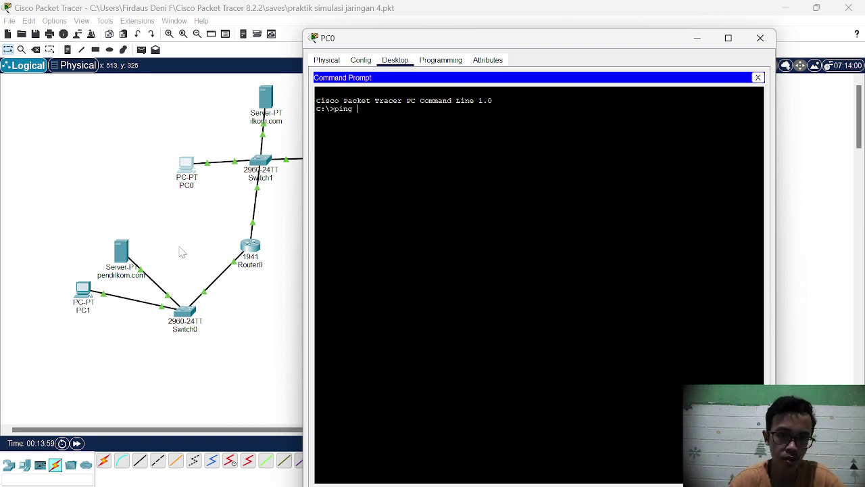
pyautogui.click(83, 293)
pyautogui.click(87, 292)
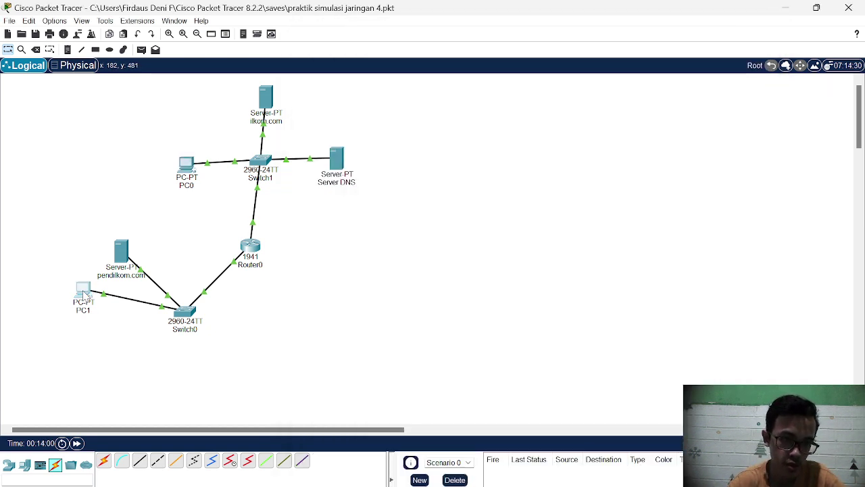
pyautogui.click(89, 291)
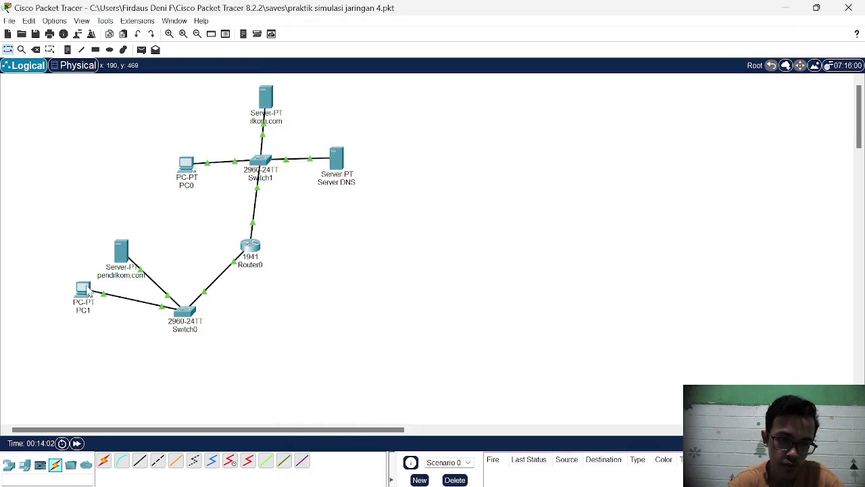
pyautogui.moveTo(86, 289)
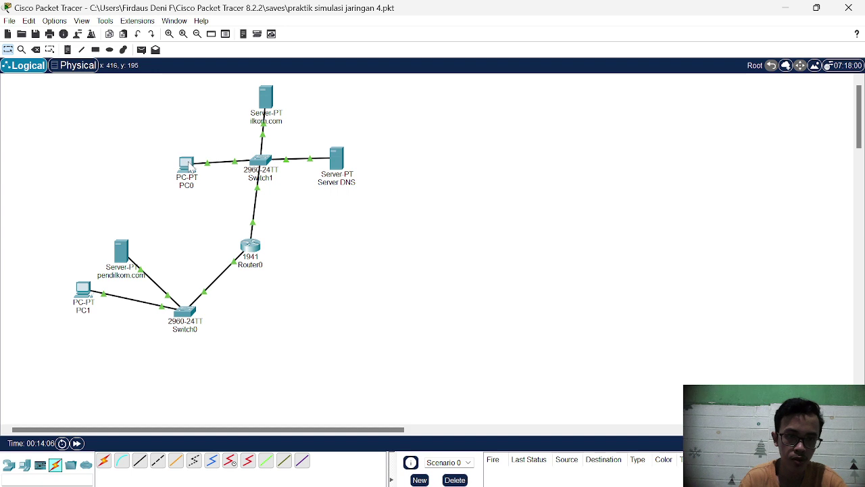
pyautogui.click(189, 166)
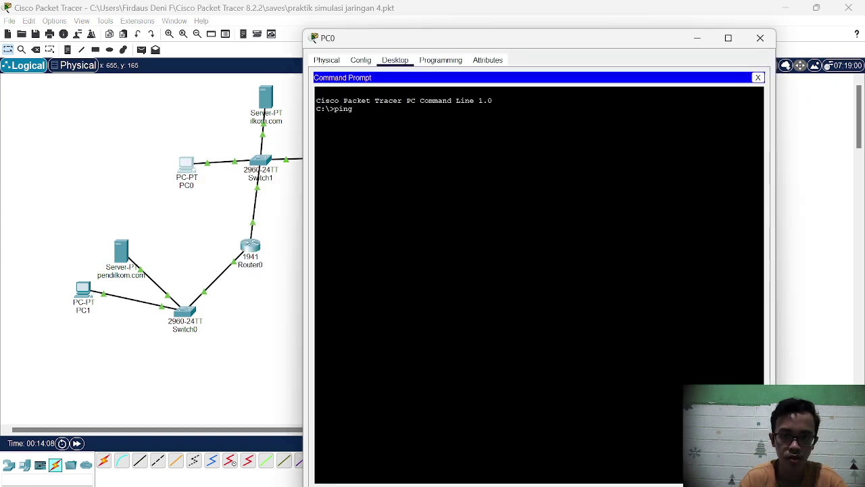
pyautogui.write('192.')
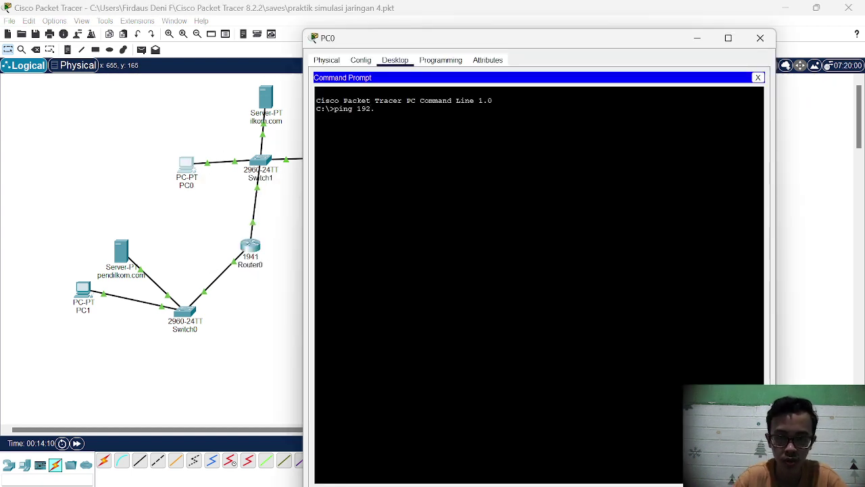
pyautogui.write('168.10.1')
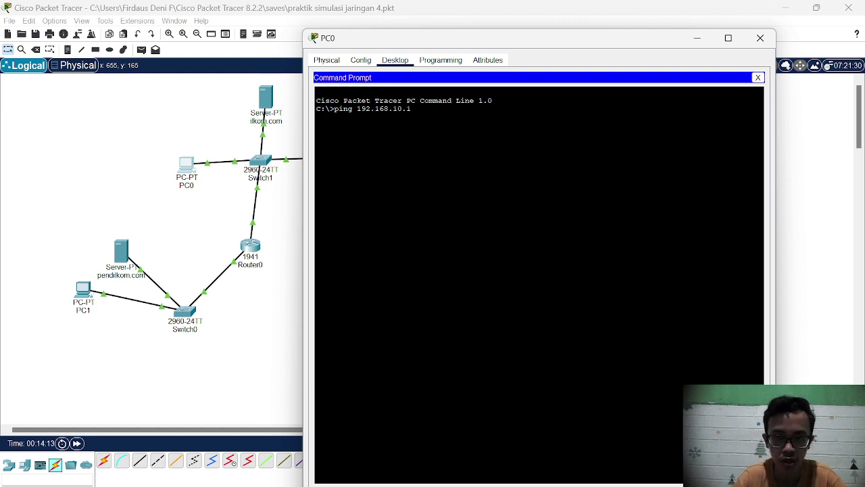
pyautogui.press('Return')
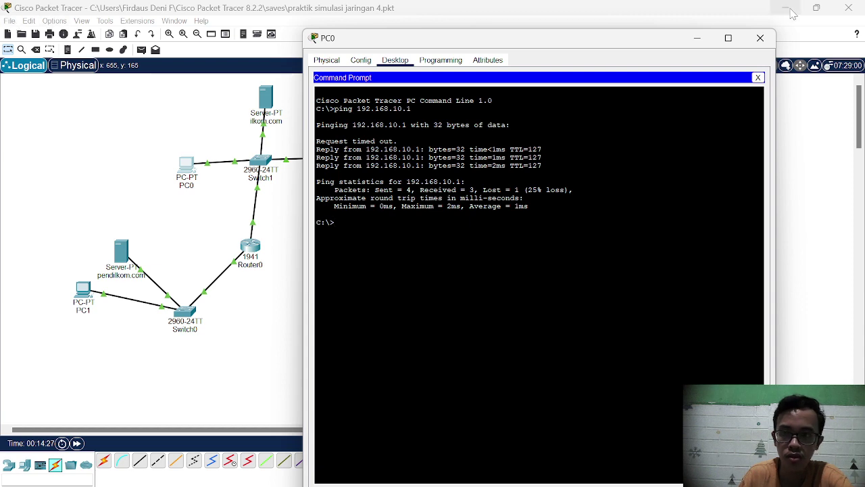
# Close PC0's window and save the network file praktik simulasi jaringan 4.pkt
pyautogui.click(760, 38)
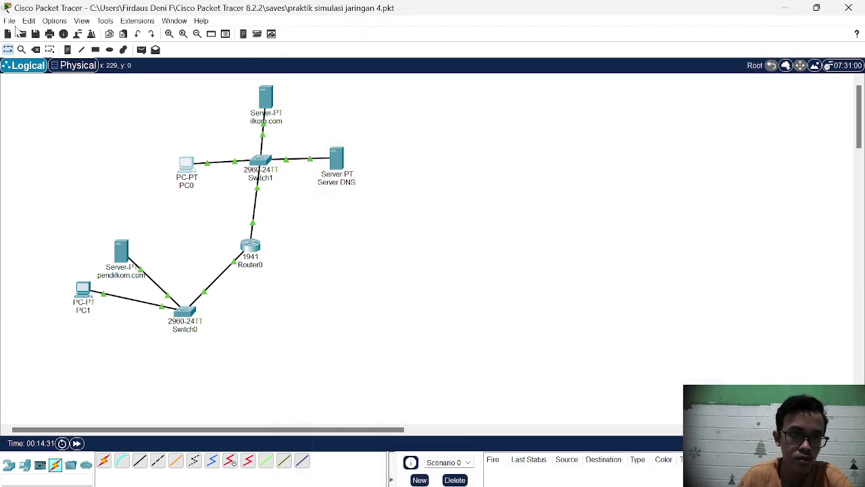
pyautogui.click(10, 20)
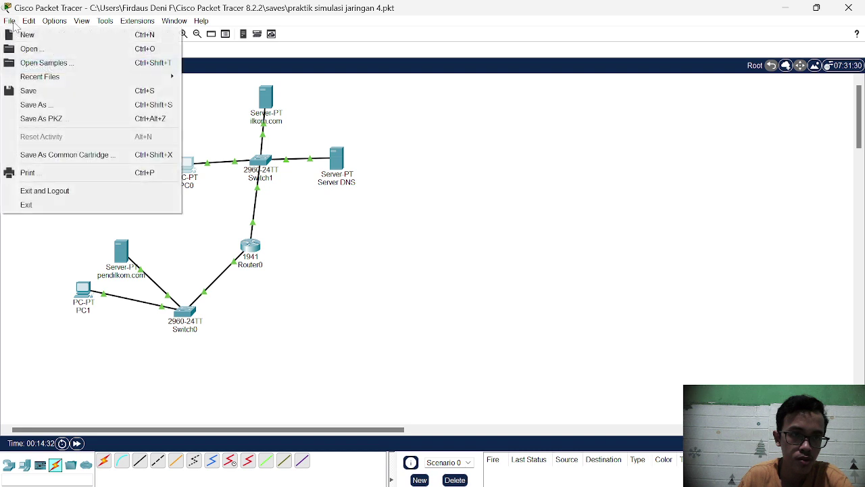
pyautogui.click(39, 95)
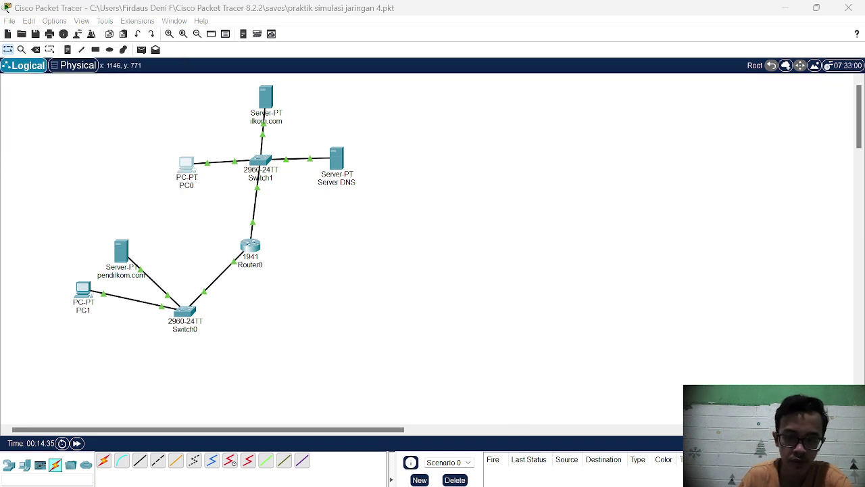
# Check the second ping instruction on the Tugas 3 page in the browser, and open PC1's Command Prompt in Packet Tracer
pyautogui.hotkey('alt', 'Tab')
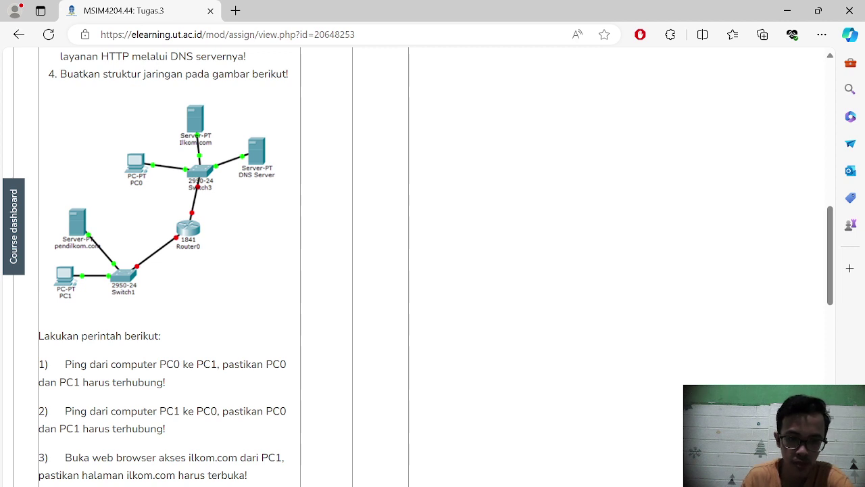
pyautogui.hotkey('alt', 'Tab')
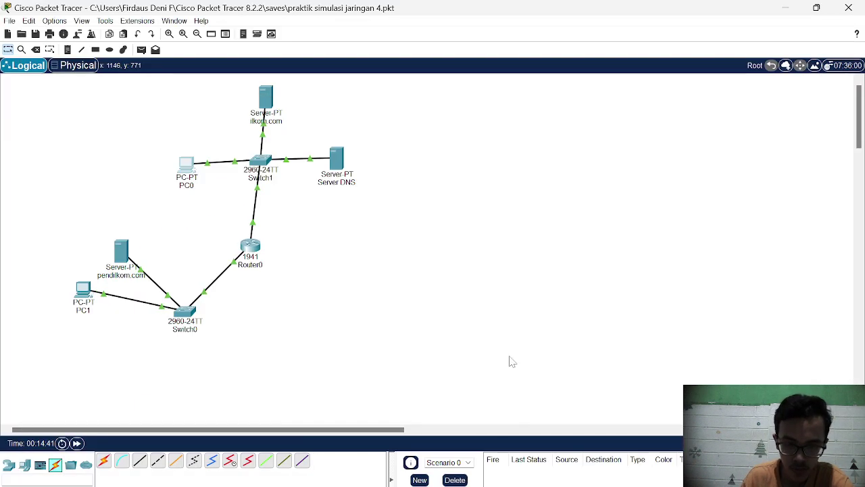
pyautogui.click(81, 294)
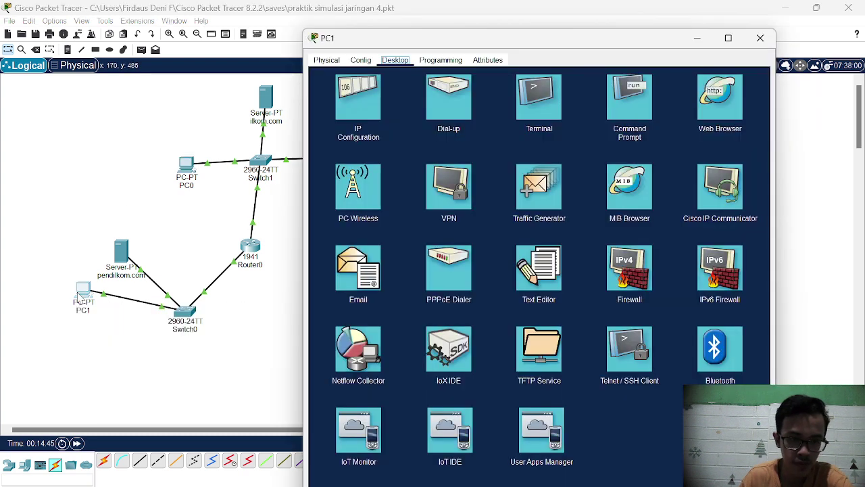
pyautogui.click(636, 106)
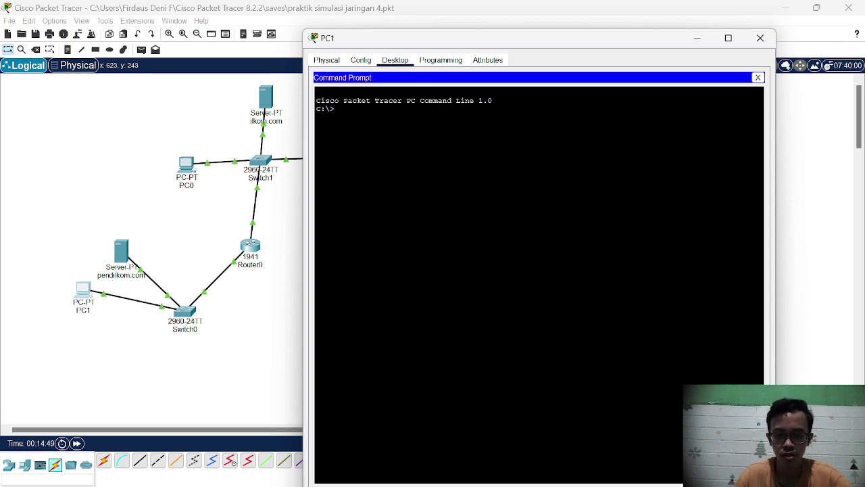
# Ping PC0 at 192.168.20.1 from PC1's Command Prompt and close PC1's window
pyautogui.write('ping')
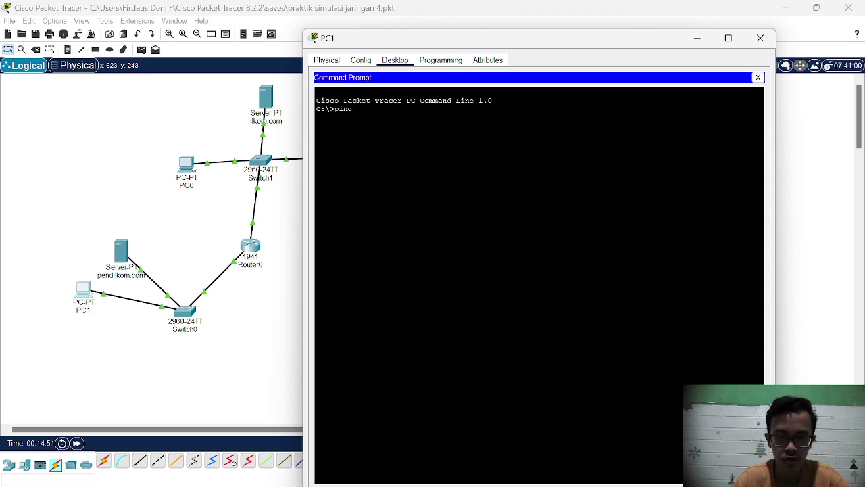
pyautogui.write(' 192')
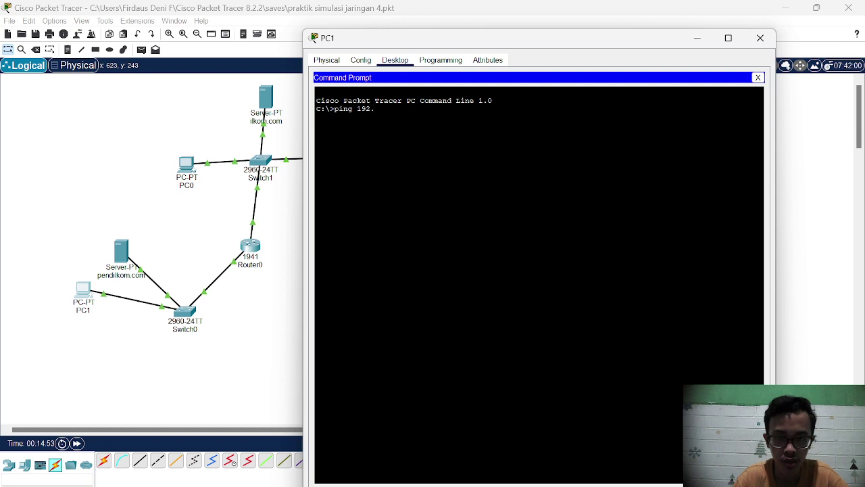
pyautogui.write('.168')
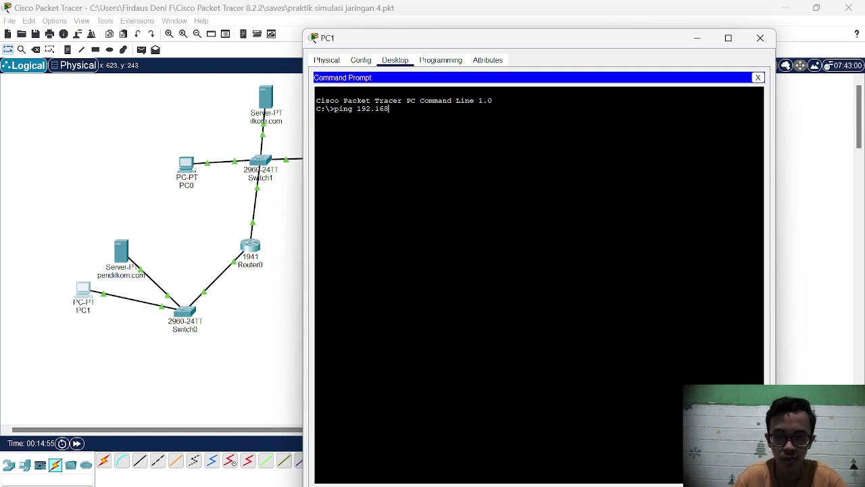
pyautogui.write('.20')
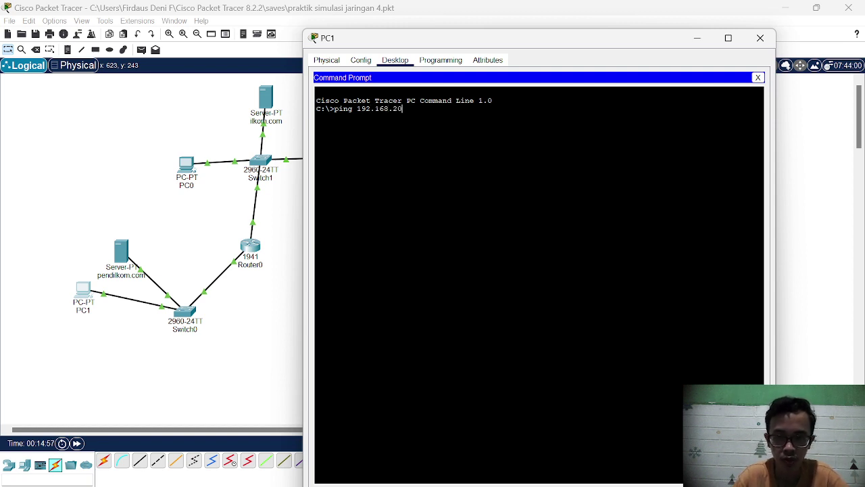
pyautogui.write('.1')
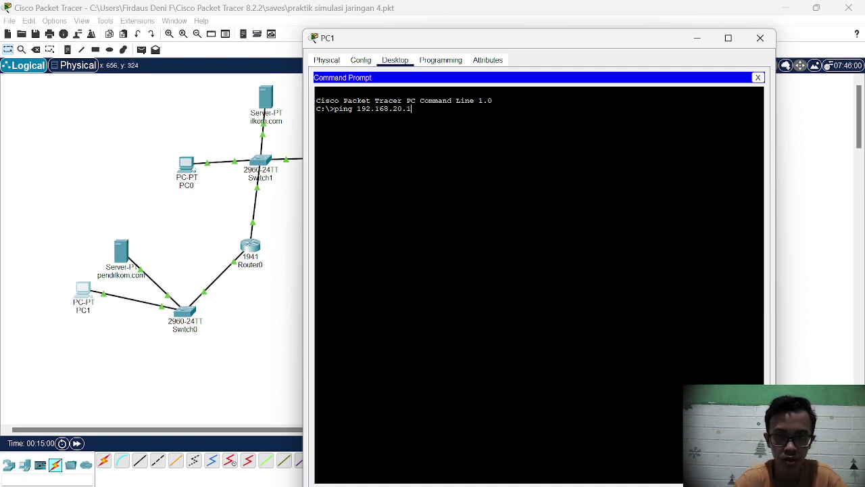
pyautogui.press('Return')
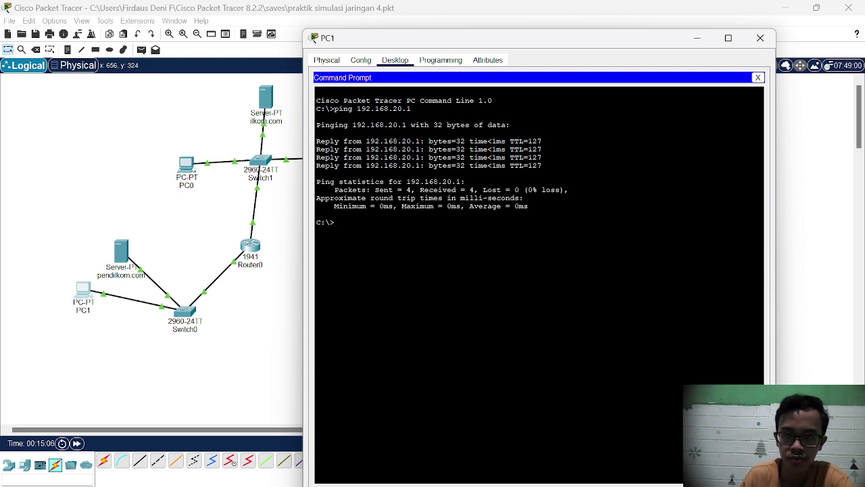
pyautogui.click(760, 38)
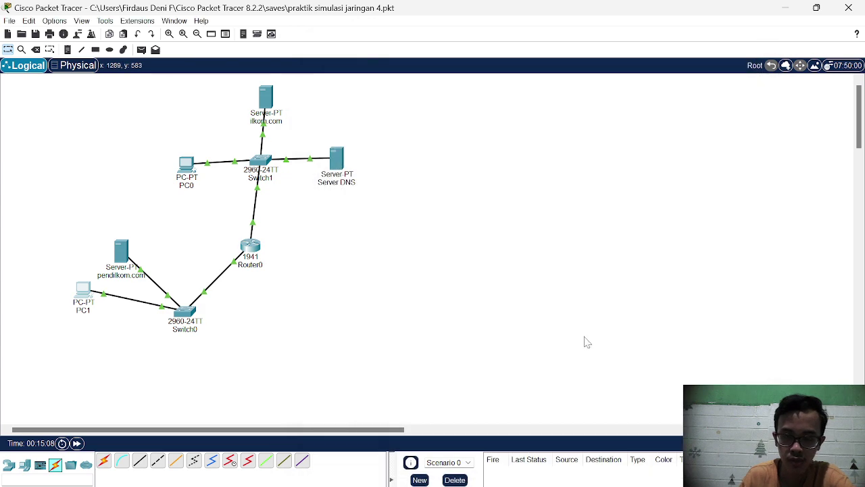
# Review the ilkom.com browsing instruction on the Tugas 3 page, and turn on the DNS service of Server DNS in Packet Tracer
pyautogui.click(514, 486)
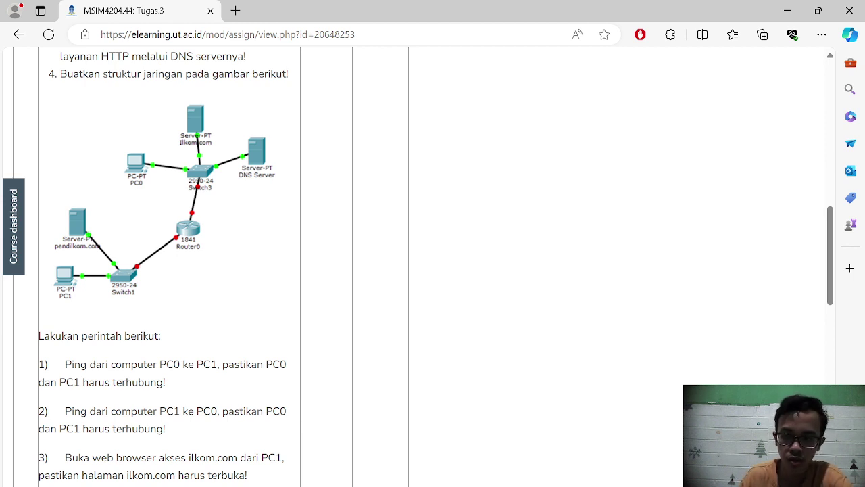
pyautogui.moveTo(558, 486)
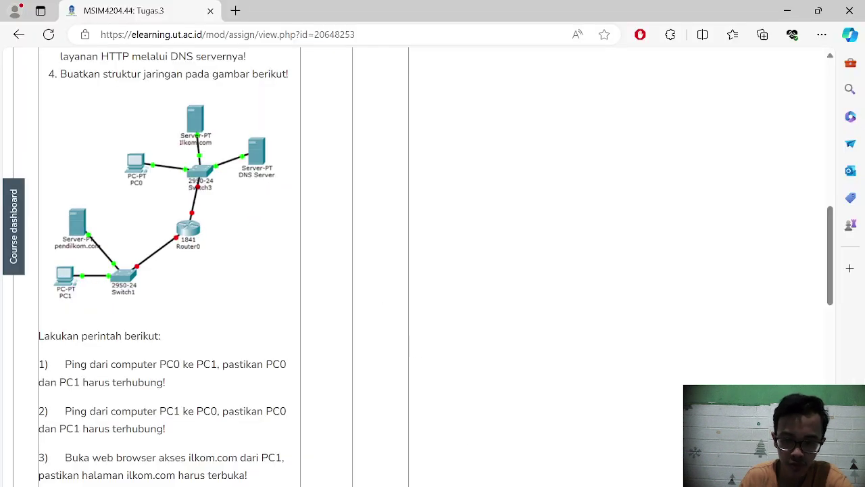
pyautogui.click(559, 486)
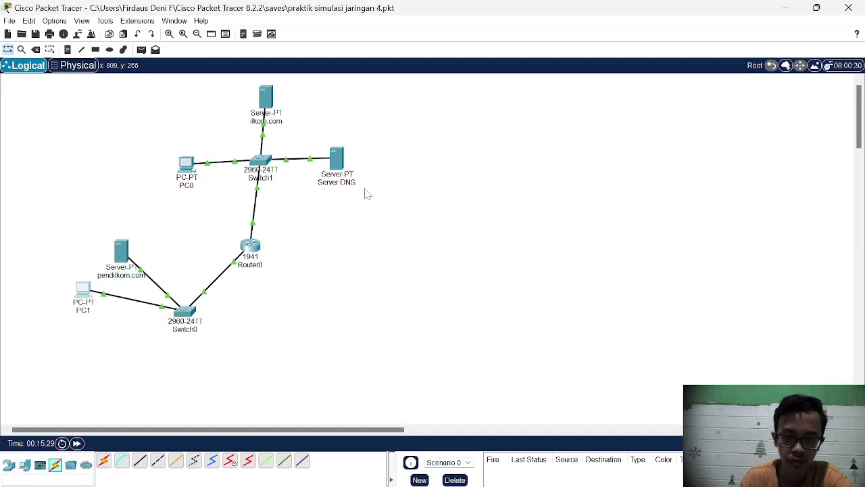
pyautogui.click(337, 165)
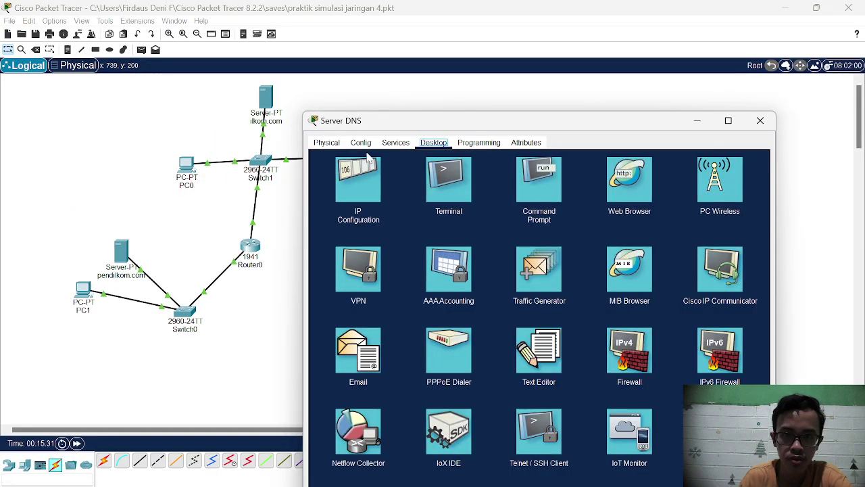
pyautogui.click(394, 144)
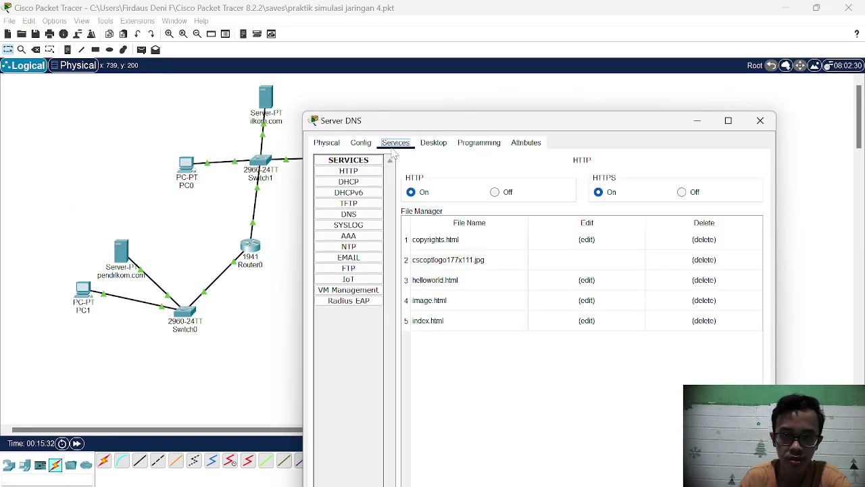
pyautogui.click(356, 216)
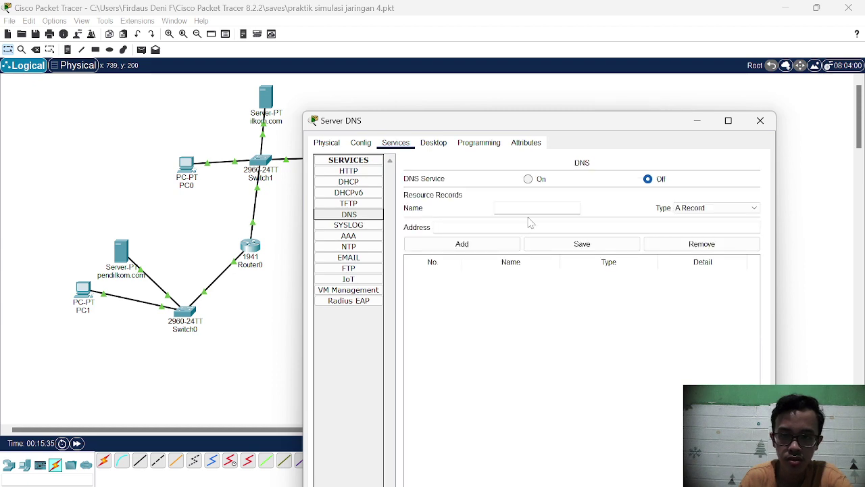
pyautogui.click(528, 179)
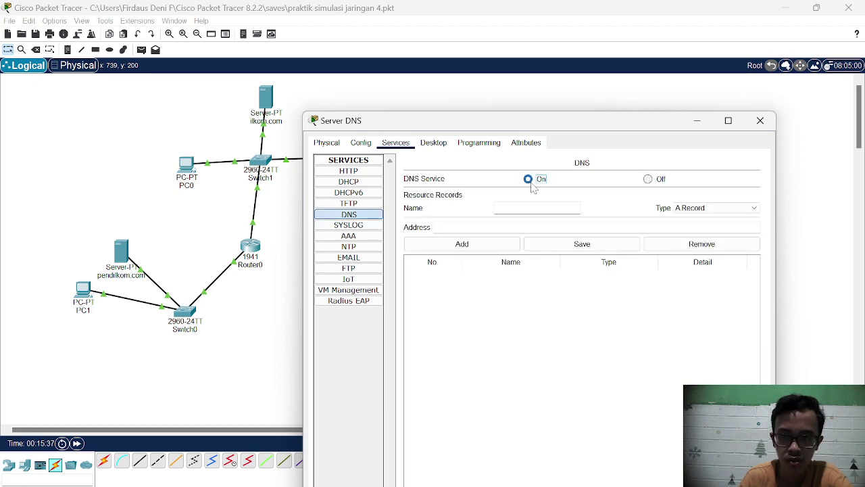
# Add an A record to Server DNS that maps the name ilkom.com to the address 192.168.20.2
pyautogui.hotkey('alt', 'Tab')
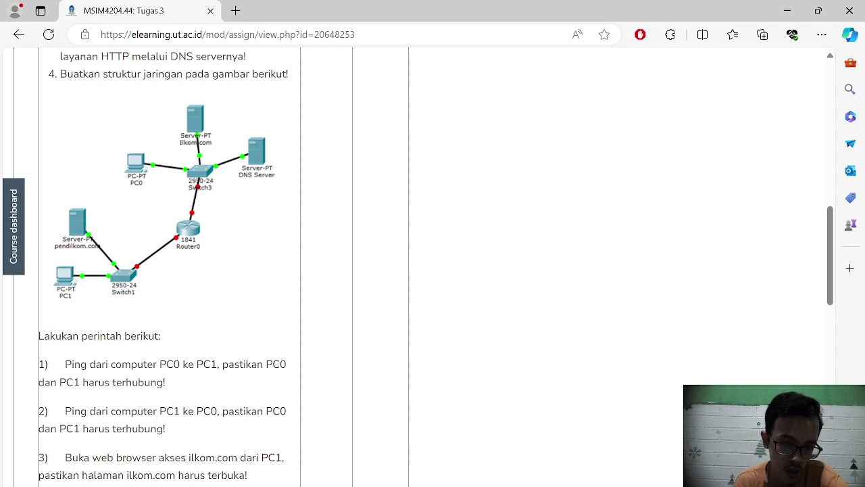
pyautogui.hotkey('alt', 'Tab')
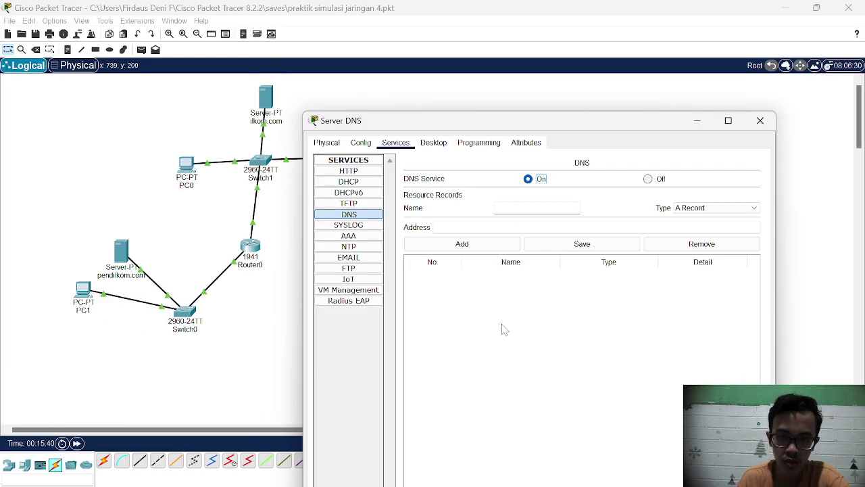
pyautogui.click(530, 208)
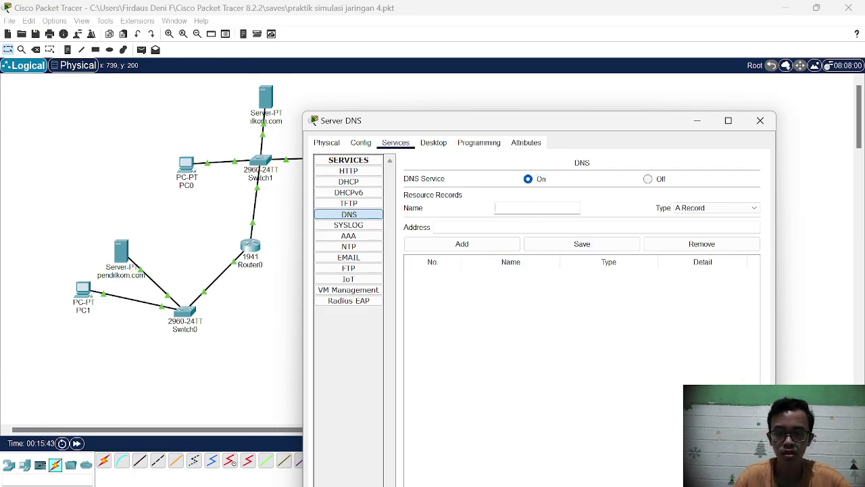
pyautogui.write('ilkom')
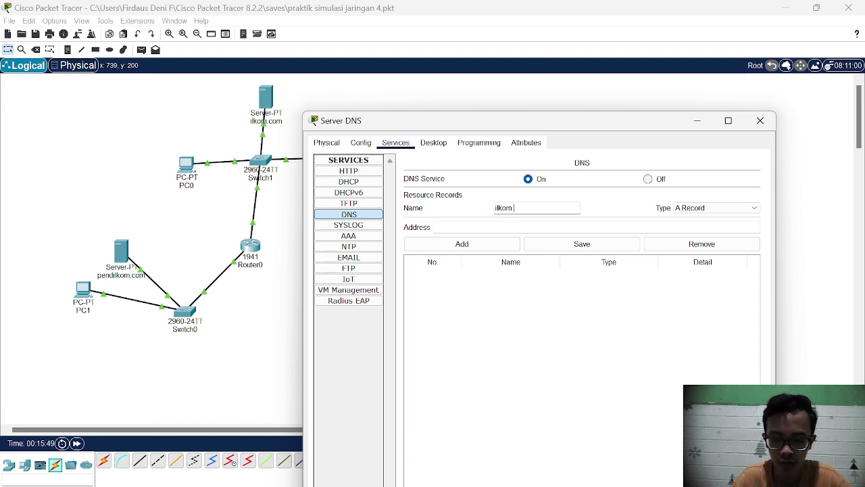
pyautogui.write('.com')
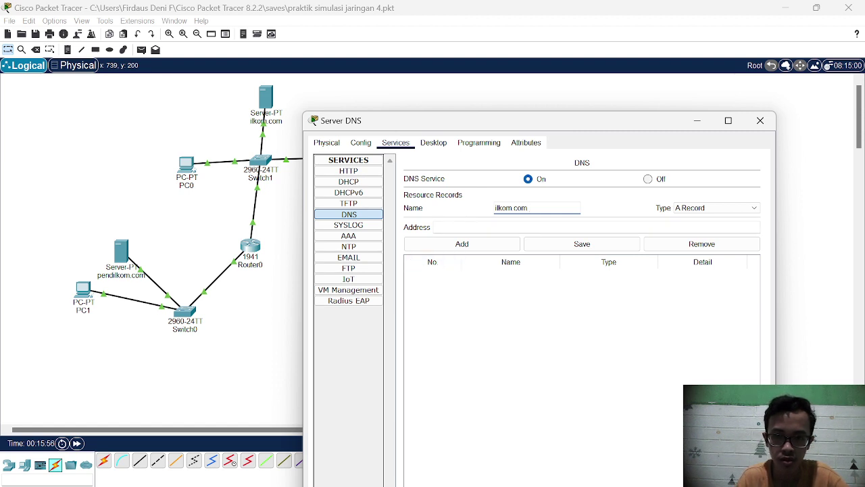
pyautogui.click(451, 242)
pyautogui.write('1')
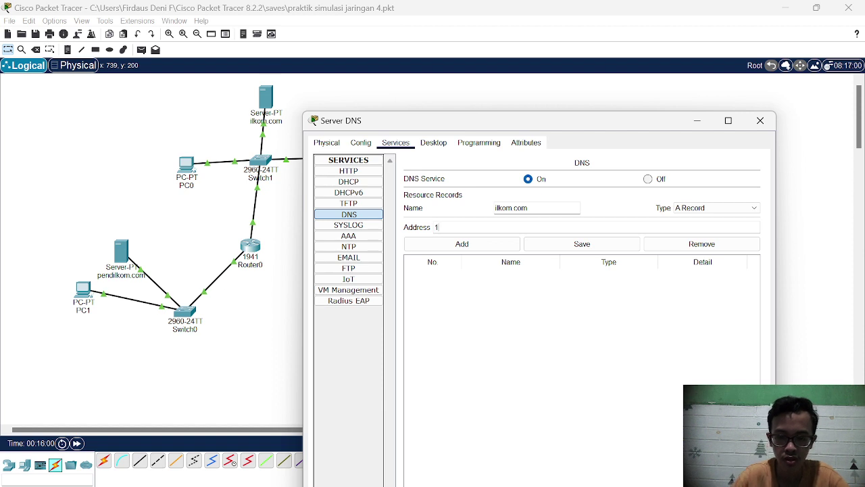
pyautogui.write('92.1')
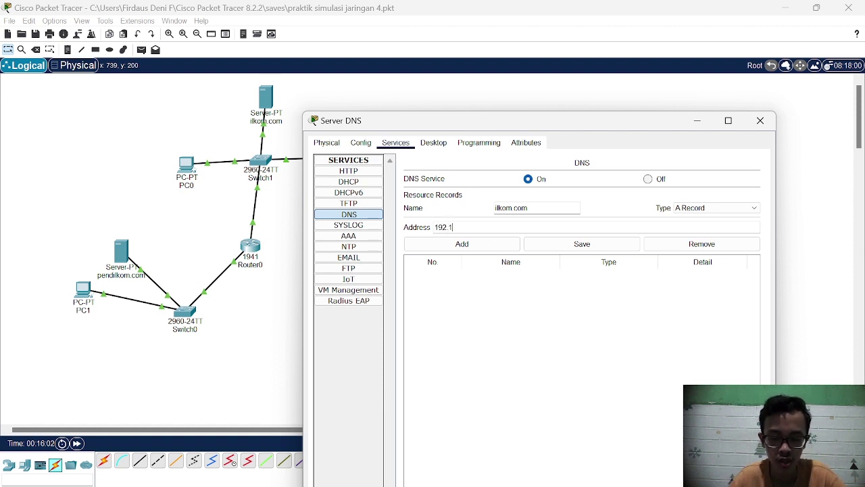
pyautogui.write('68.20.2')
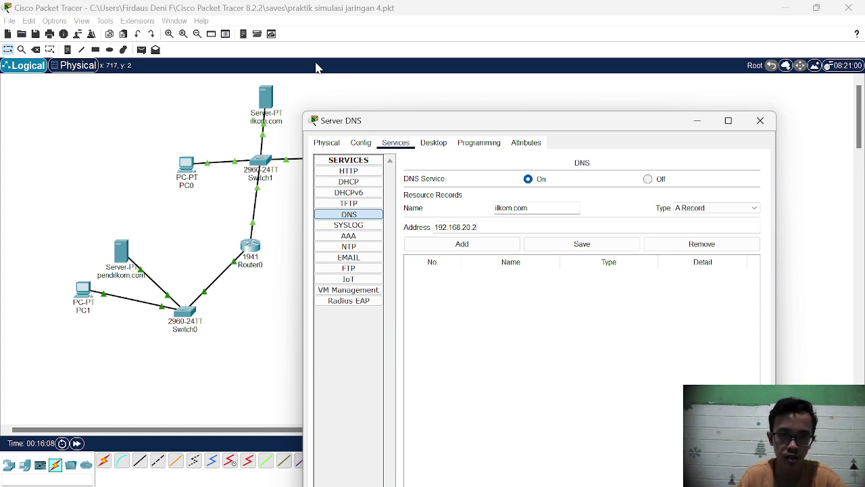
pyautogui.click(464, 245)
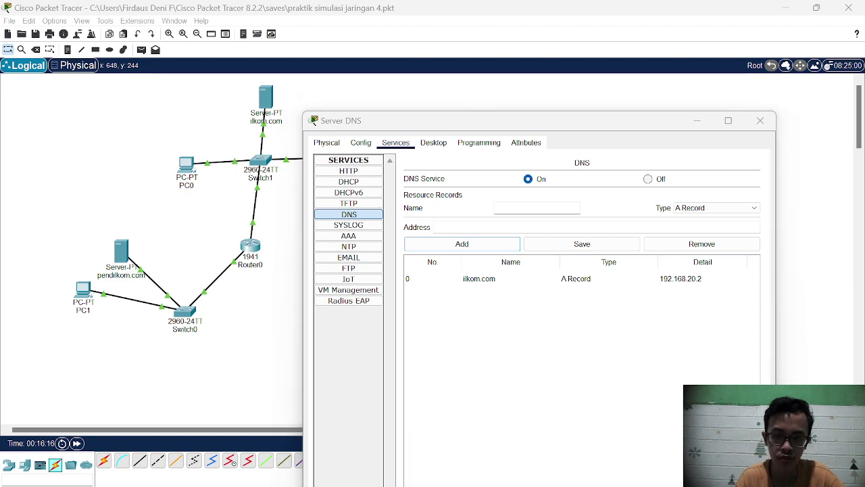
# Recheck the task 4 instructions on the Tugas 3 page in the browser, and close the Server DNS window in Packet Tracer
pyautogui.hotkey('alt', 'Tab')
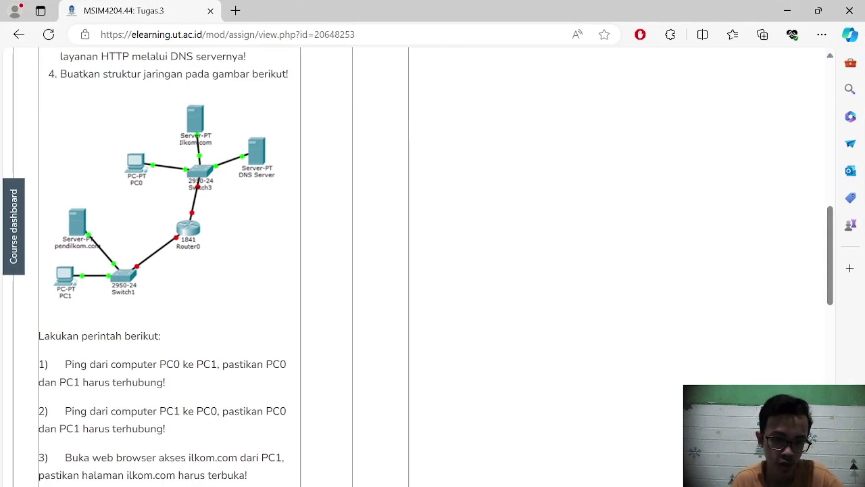
pyautogui.hotkey('alt', 'Tab')
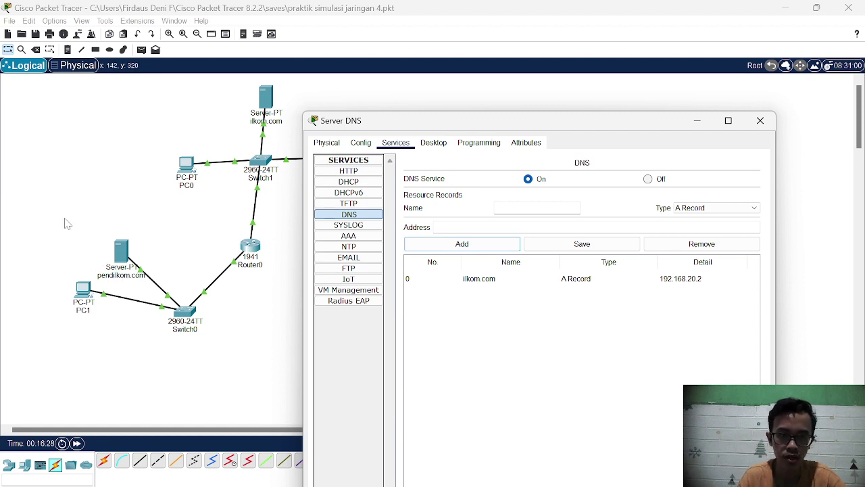
pyautogui.hotkey('alt', 'F4')
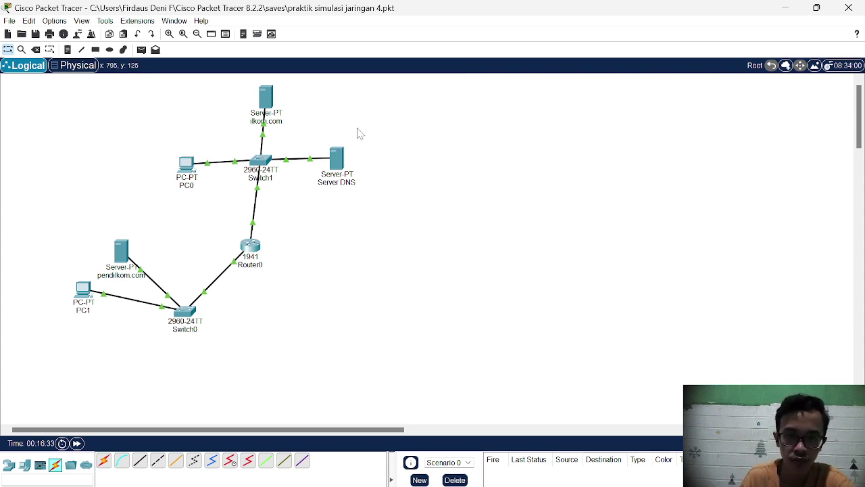
# Set PC1's DNS server to 192.168.20.3 in its static IP configuration and close PC1's window
pyautogui.click(83, 290)
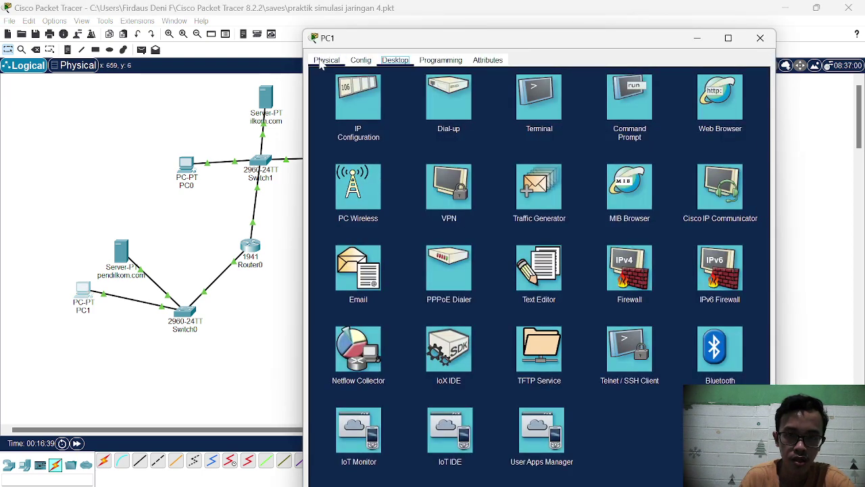
pyautogui.click(368, 99)
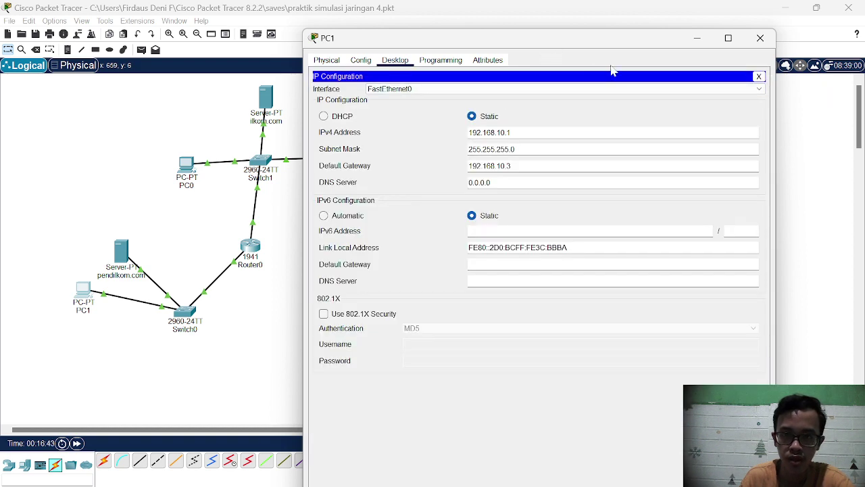
pyautogui.moveTo(573, 44); pyautogui.dragTo(672, 41)
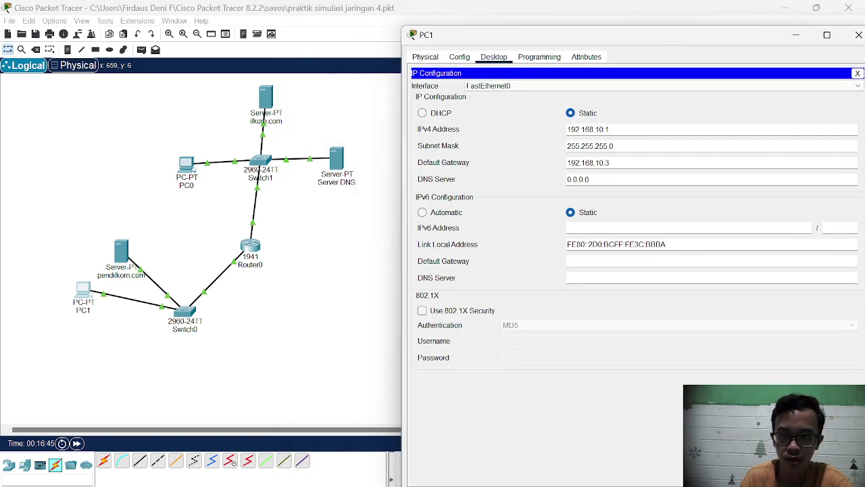
pyautogui.press('BackSpace')
pyautogui.press('BackSpace')
pyautogui.press('BackSpace')
pyautogui.press('BackSpace')
pyautogui.press('BackSpace')
pyautogui.press('BackSpace')
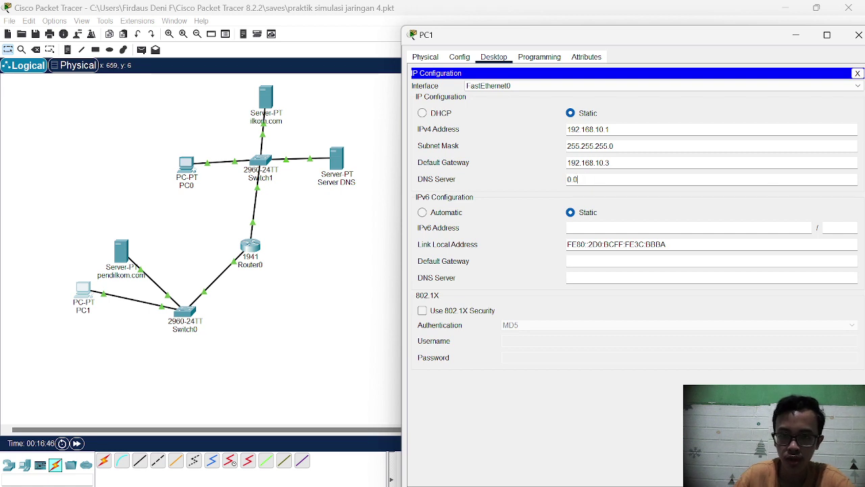
pyautogui.press('BackSpace')
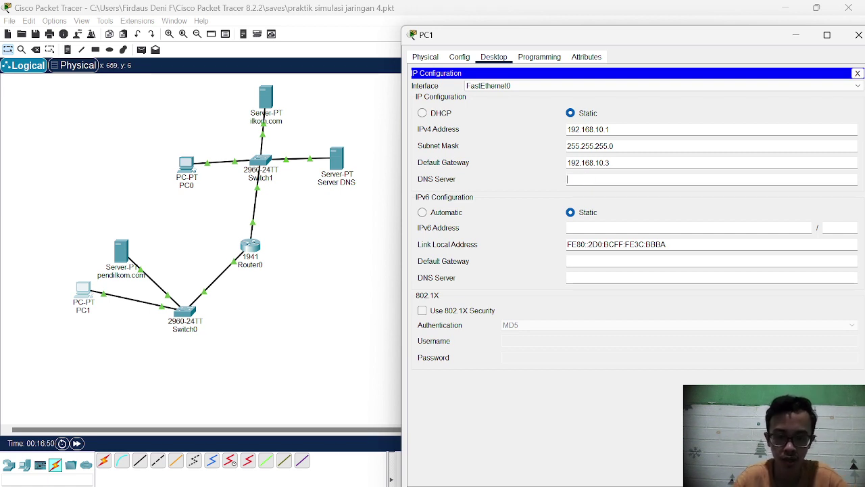
pyautogui.write('1')
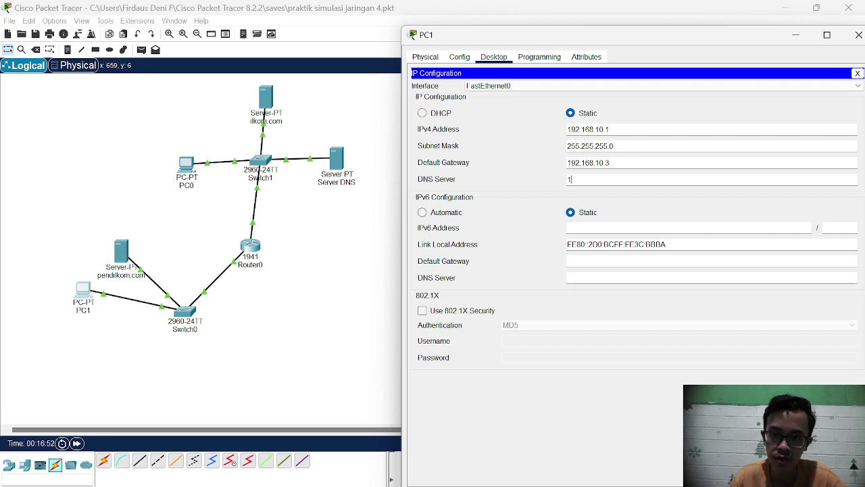
pyautogui.write('92')
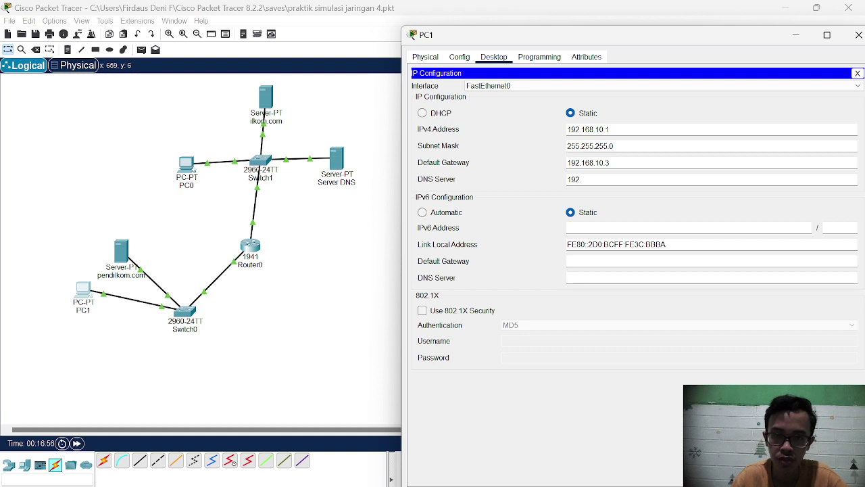
pyautogui.write('.168')
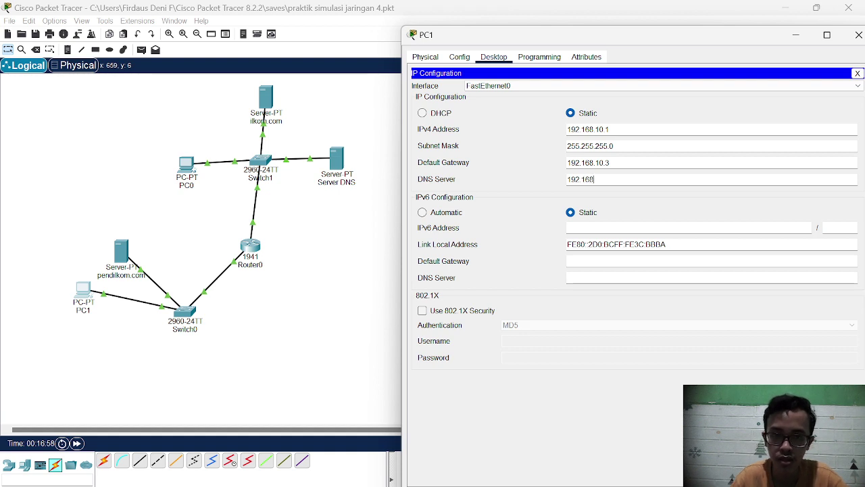
pyautogui.write('.20.3')
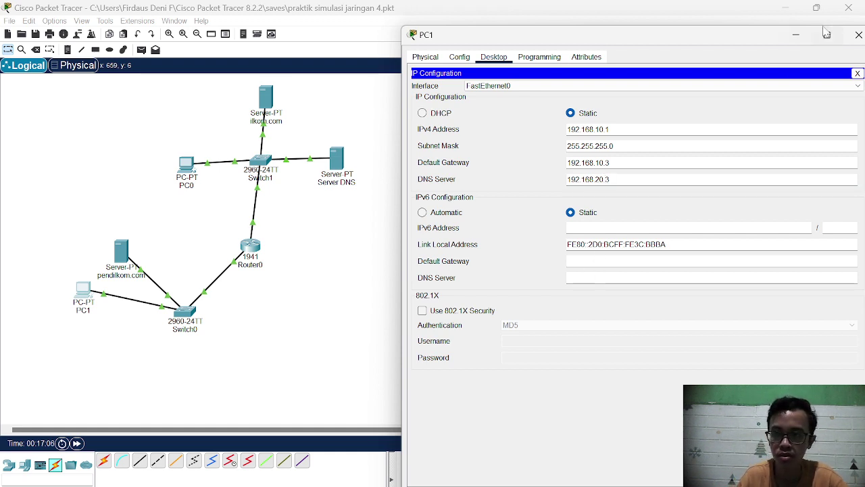
pyautogui.click(858, 39)
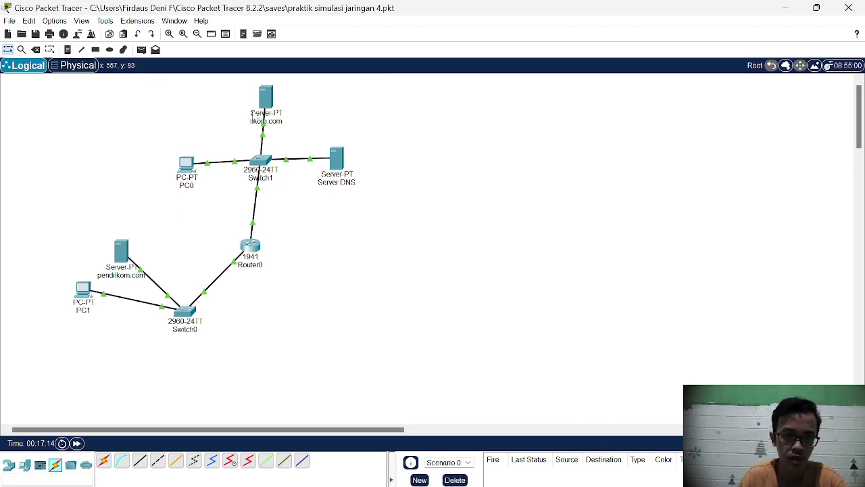
# Browse to ilkom.com in PC1's Web Browser, load the page, and close PC1's window
pyautogui.click(82, 294)
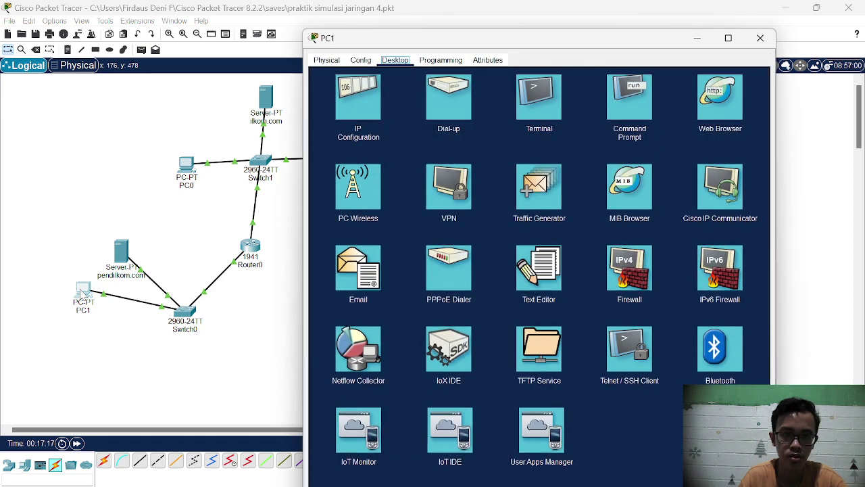
pyautogui.click(719, 100)
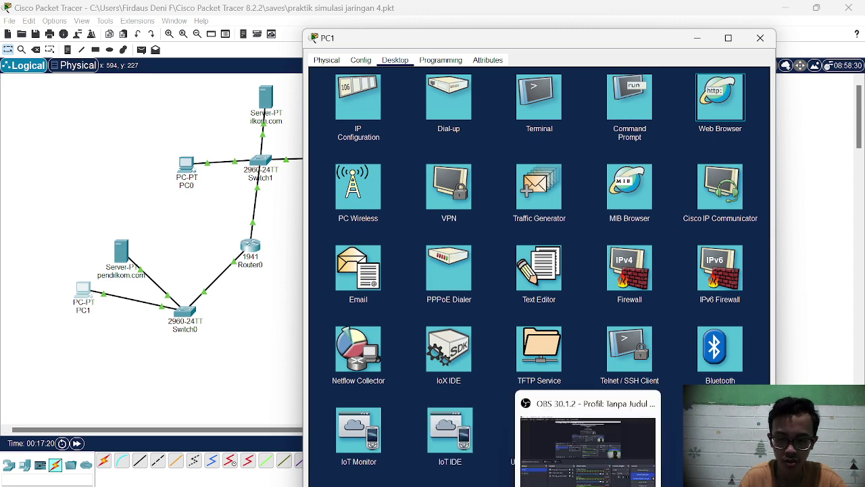
pyautogui.click(539, 442)
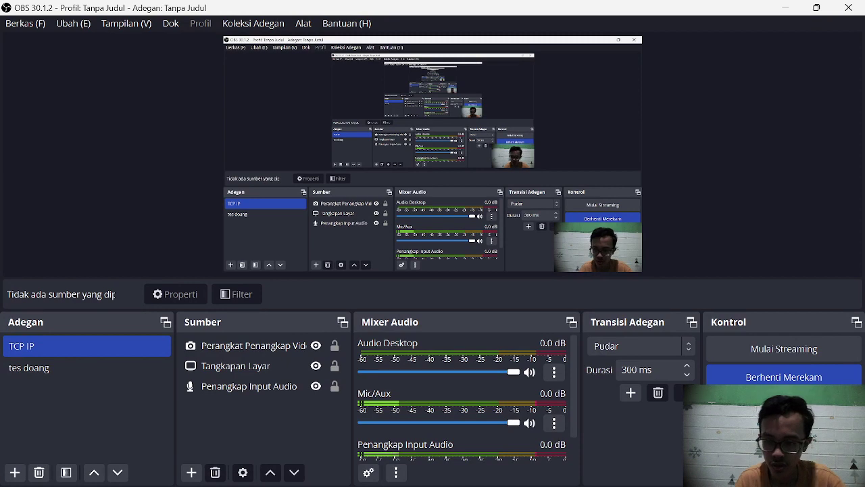
pyautogui.click(539, 486)
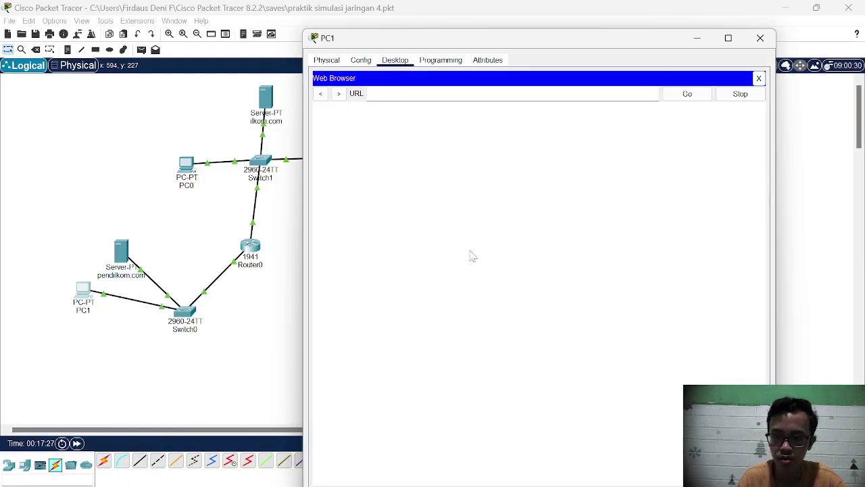
pyautogui.click(412, 94)
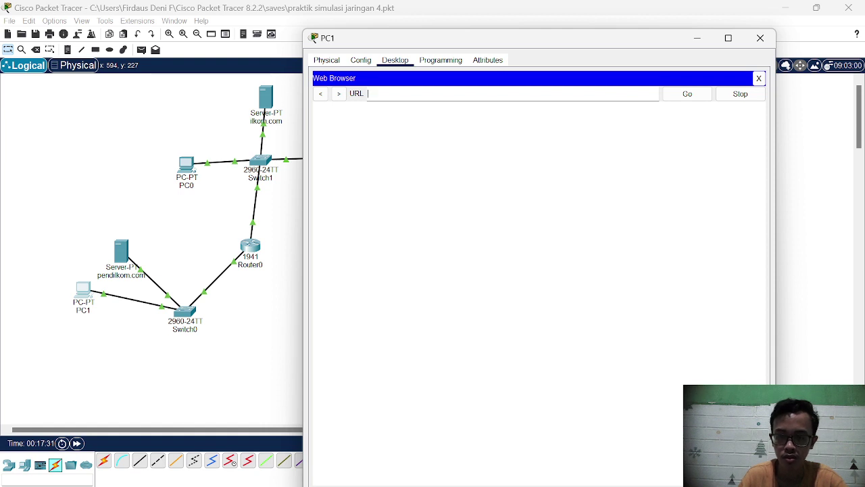
pyautogui.write('ilkom')
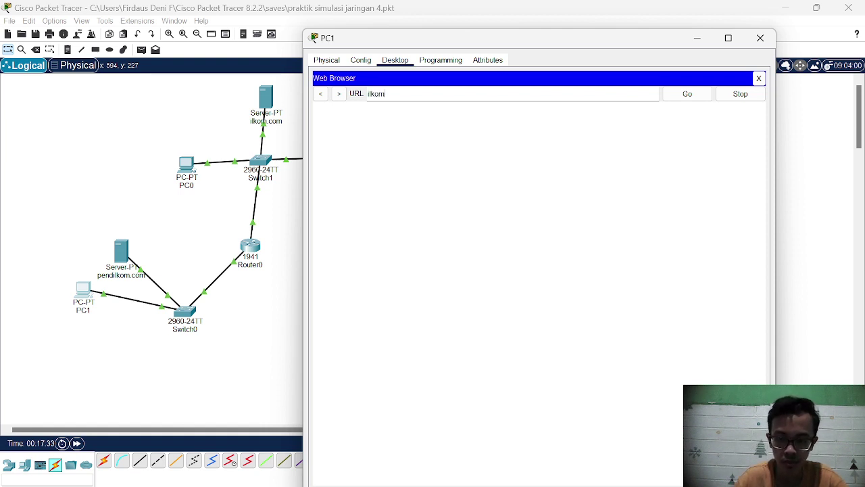
pyautogui.write('.com')
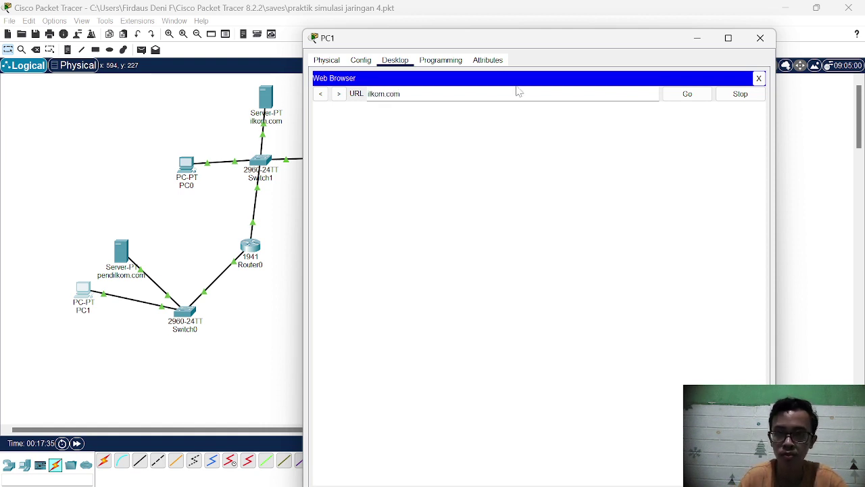
pyautogui.click(678, 96)
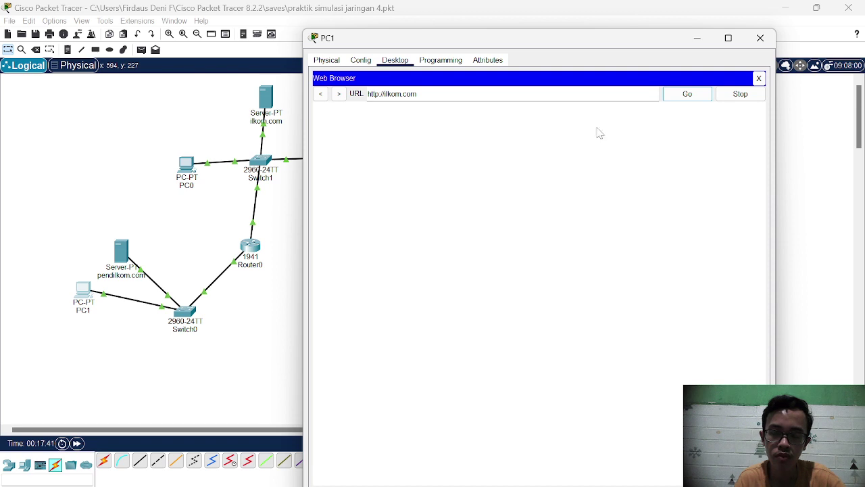
pyautogui.click(686, 95)
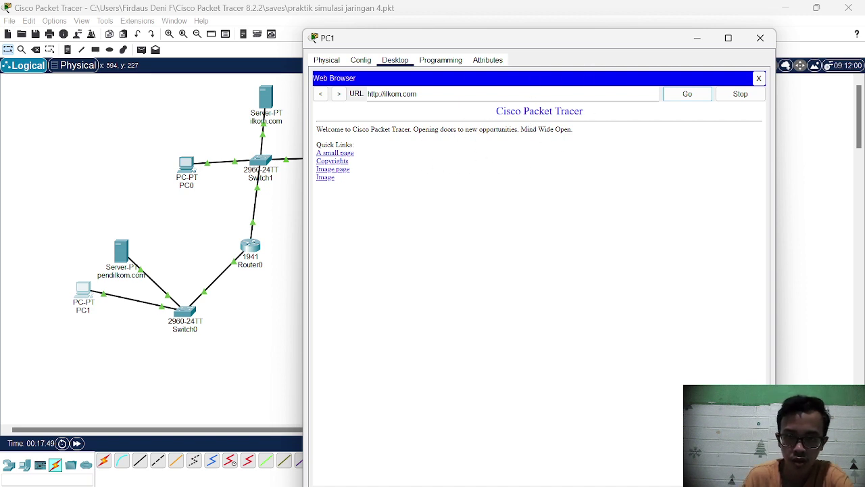
pyautogui.click(774, 36)
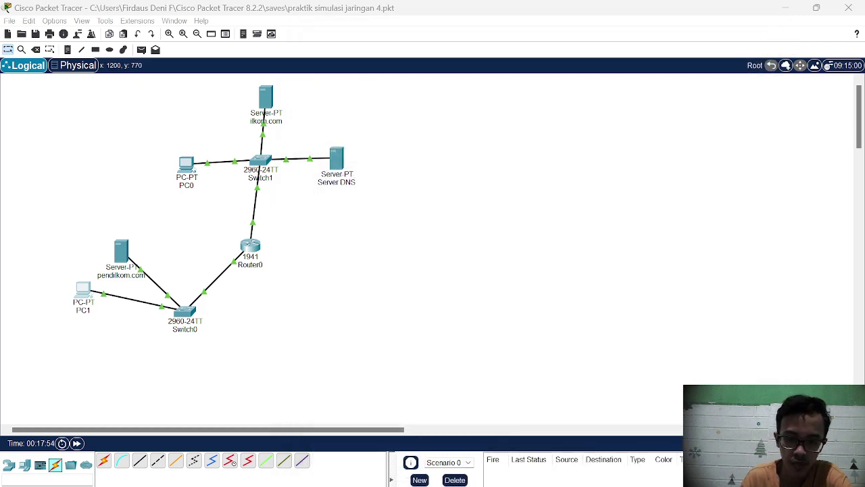
# Review the pendilkom.com browsing instruction for PC0 on the Tugas 3 page in the browser, and return to Packet Tracer
pyautogui.hotkey('alt', 'Tab')
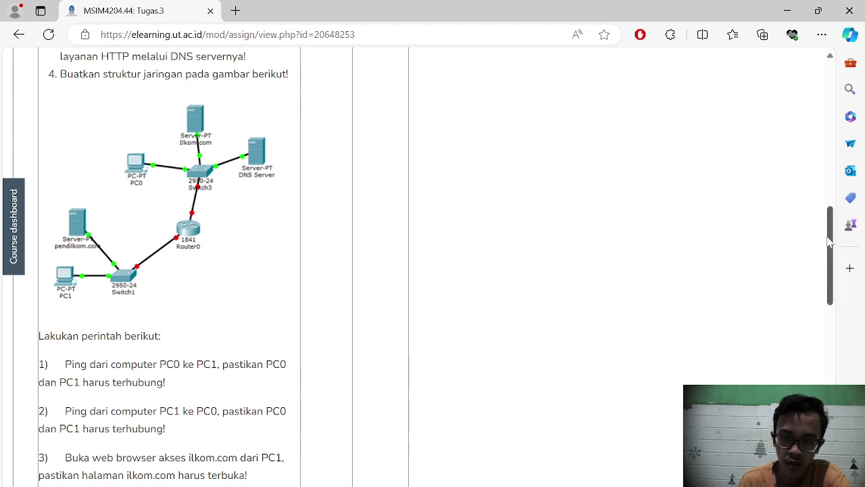
pyautogui.moveTo(831, 242); pyautogui.dragTo(824, 277)
pyautogui.scroll(-1, 823, 277)
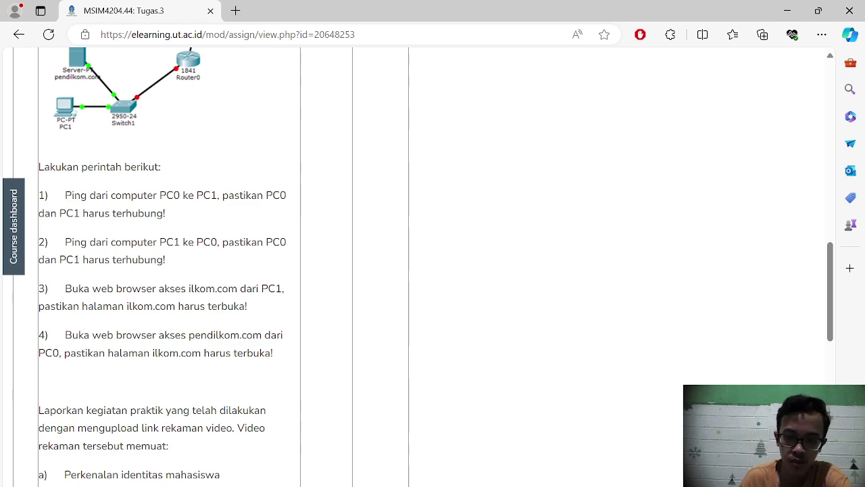
pyautogui.hotkey('alt', 'Tab')
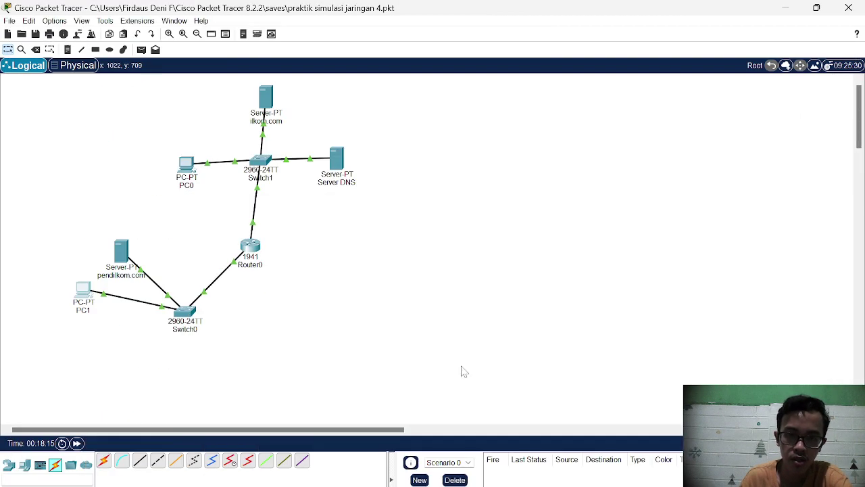
# Add an A record to Server DNS that maps pendilkom.com to the address 192.168.20.3, and close the server's window
pyautogui.click(333, 165)
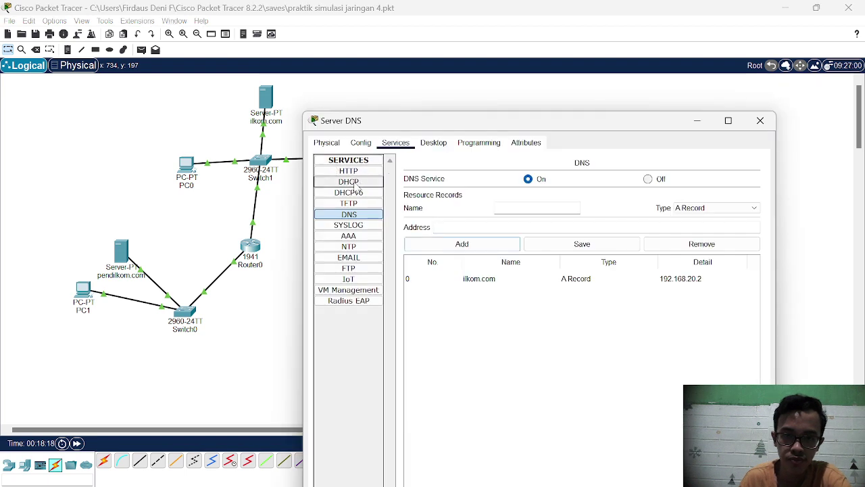
pyautogui.click(349, 216)
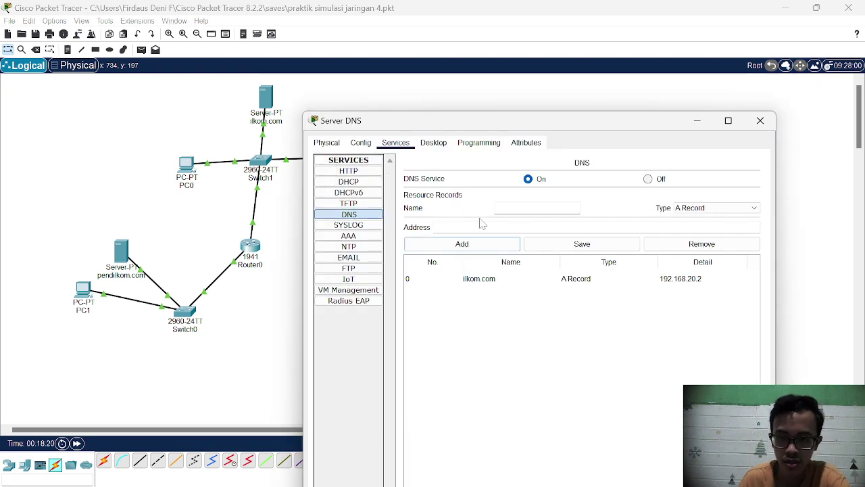
pyautogui.click(497, 207)
pyautogui.write('p')
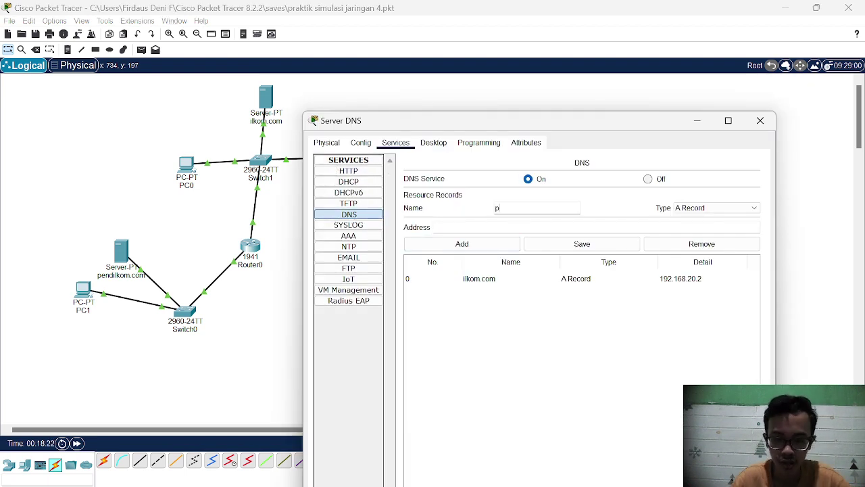
pyautogui.write('endilkom')
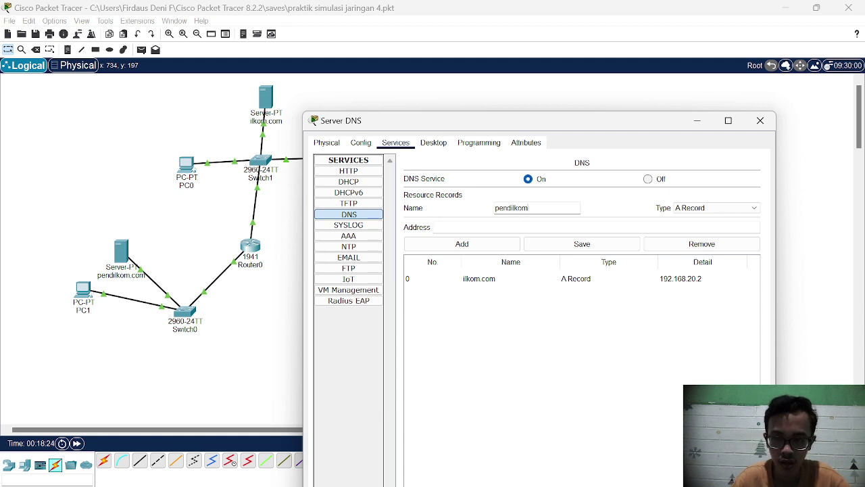
pyautogui.write('.com')
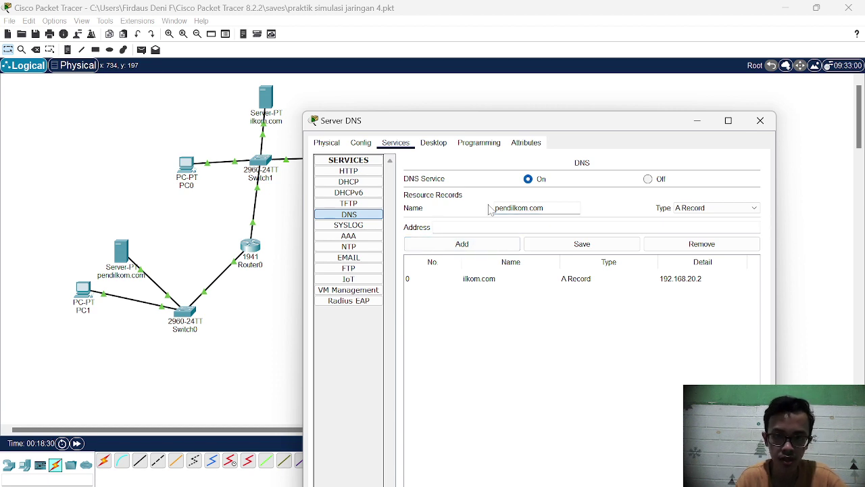
pyautogui.press('Tab')
pyautogui.write('19')
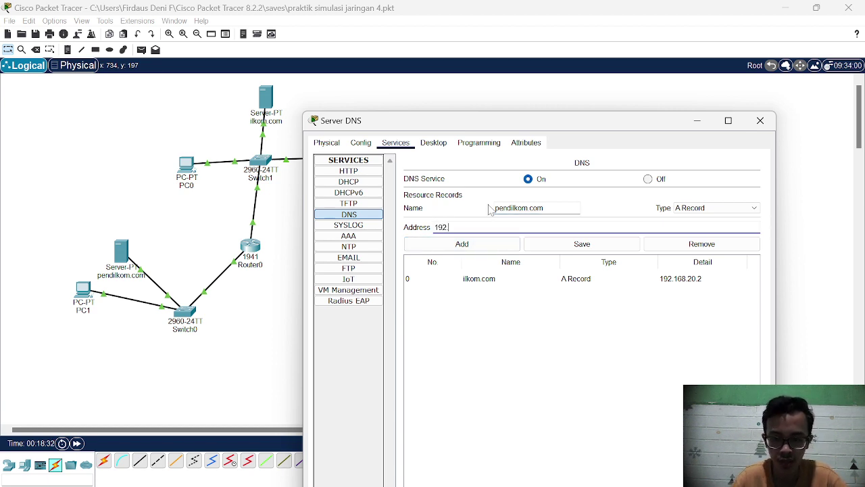
pyautogui.write('2.168.')
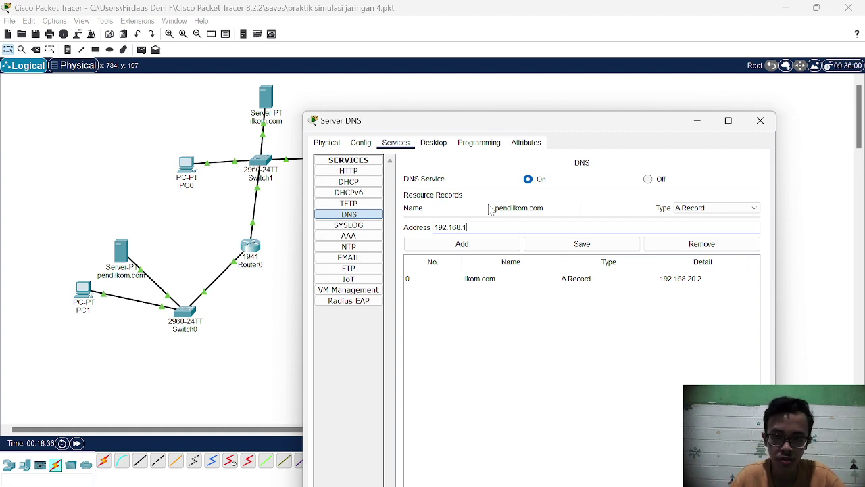
pyautogui.write('20')
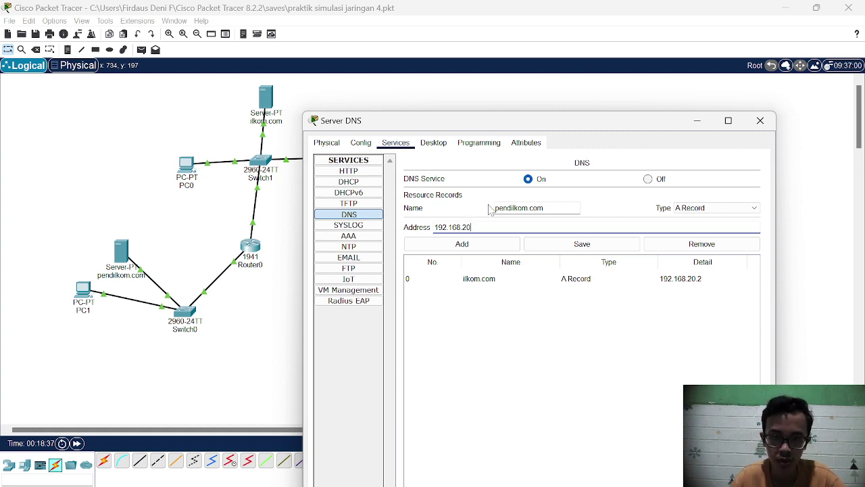
pyautogui.write('.')
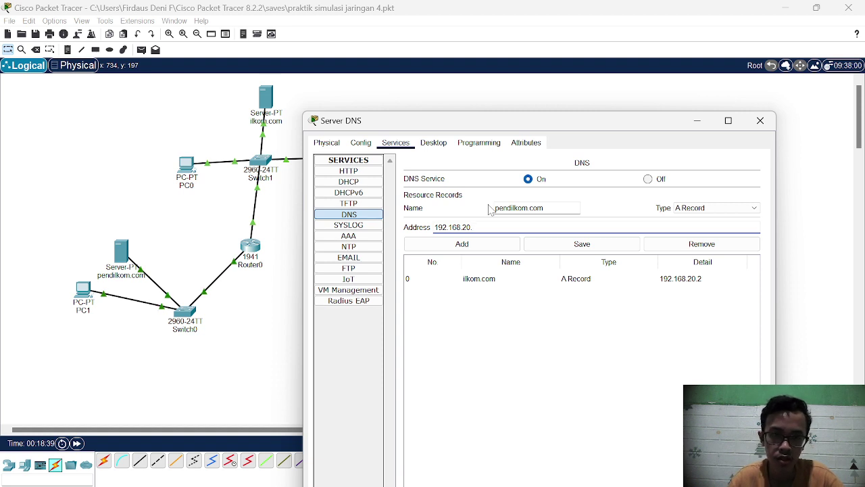
pyautogui.write('3')
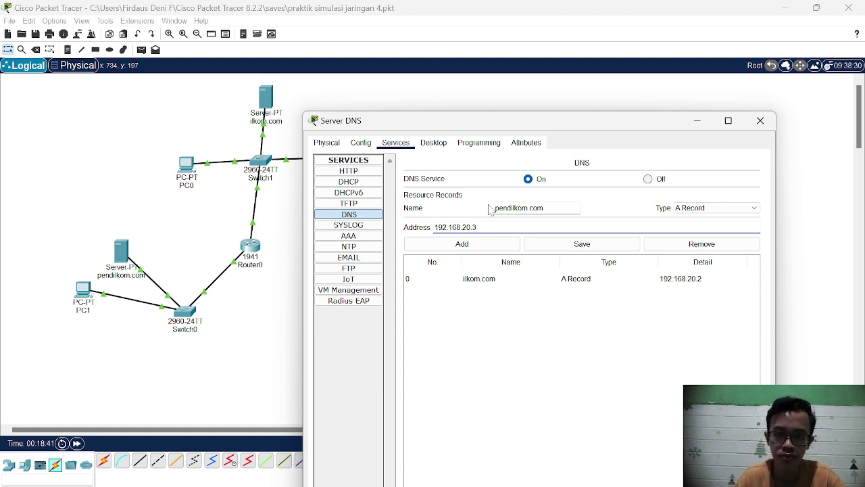
pyautogui.click(474, 253)
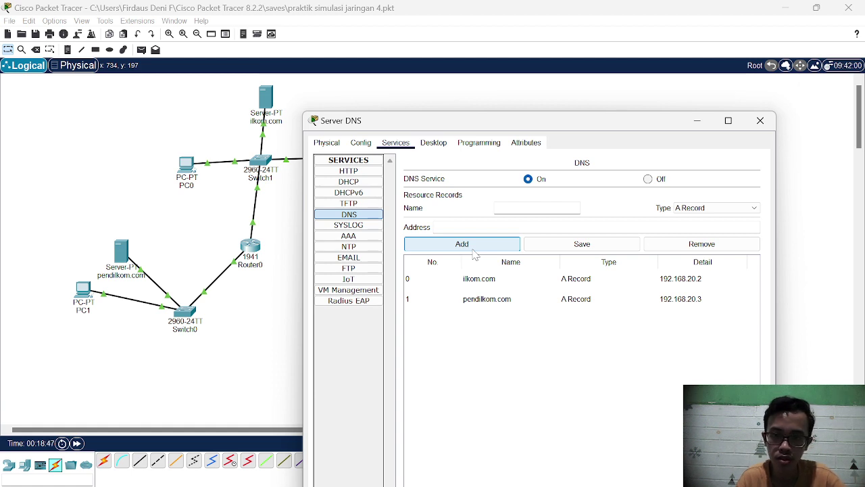
pyautogui.click(753, 127)
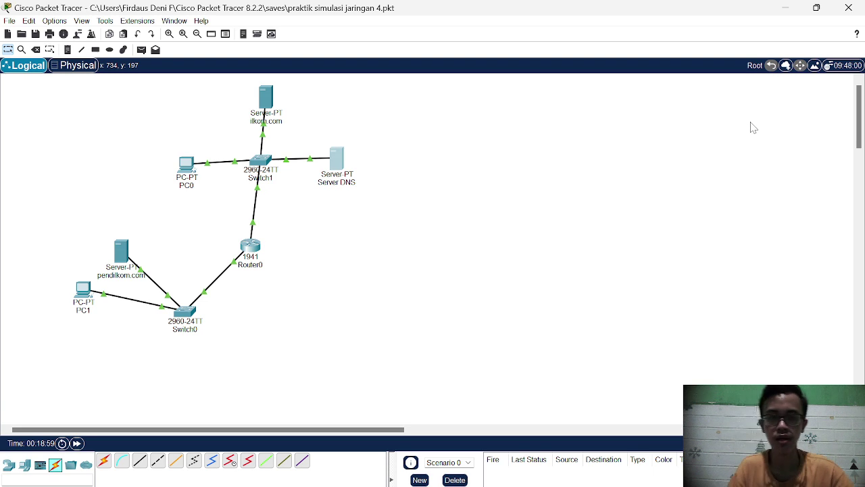
# Set PC0's DNS server to 192.168.20.3 in its static IP configuration and close PC0's window
pyautogui.click(191, 167)
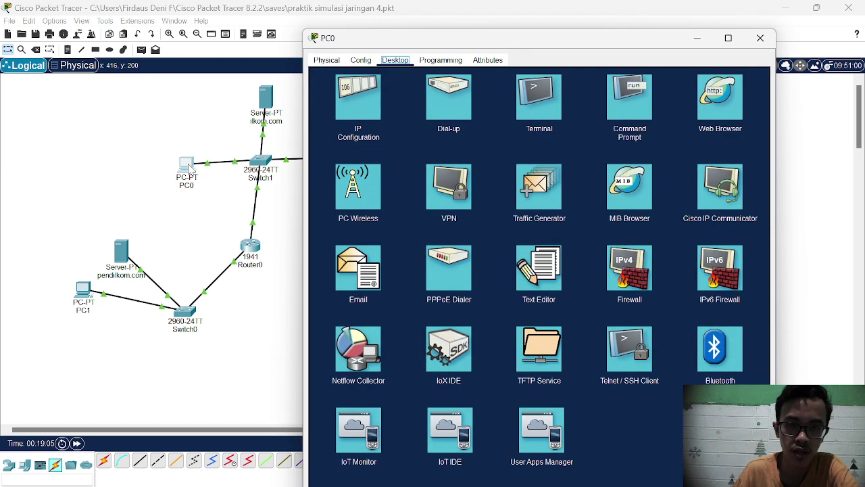
pyautogui.click(371, 103)
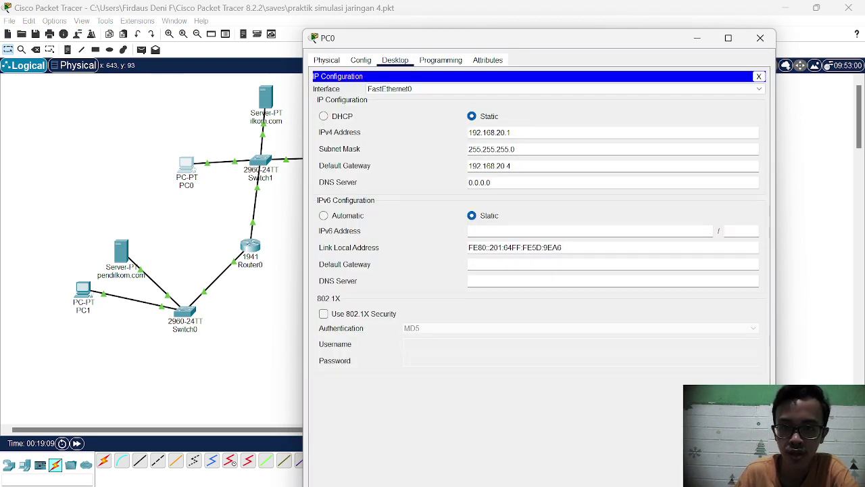
pyautogui.press('BackSpace')
pyautogui.press('BackSpace')
pyautogui.press('BackSpace')
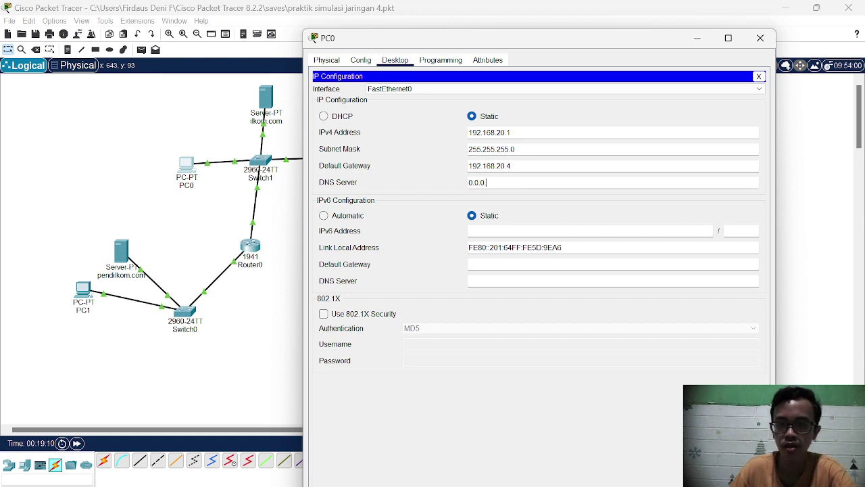
pyautogui.press('BackSpace')
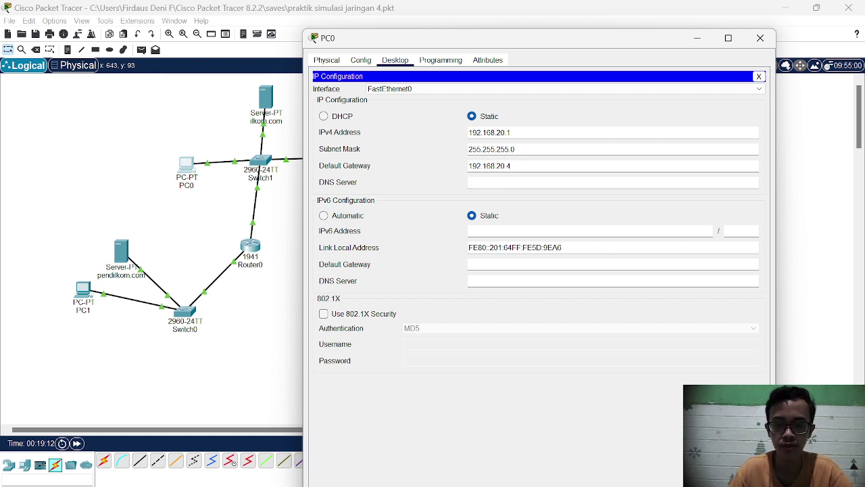
pyautogui.write('19')
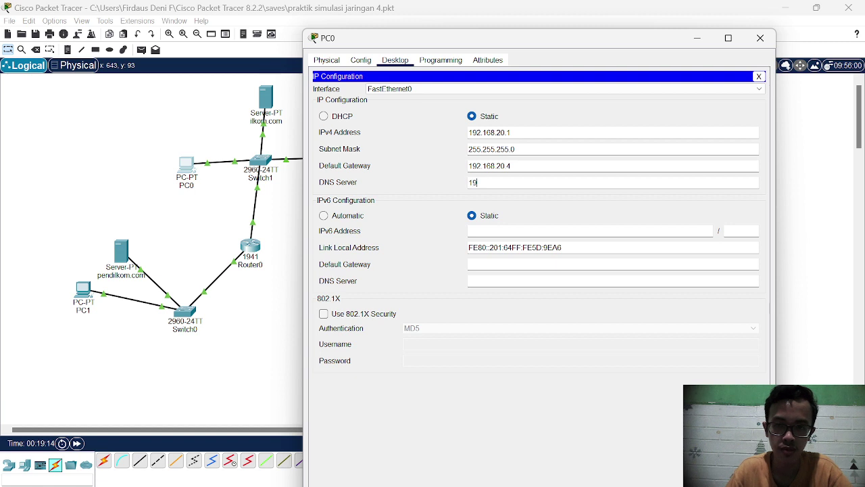
pyautogui.write('2.1')
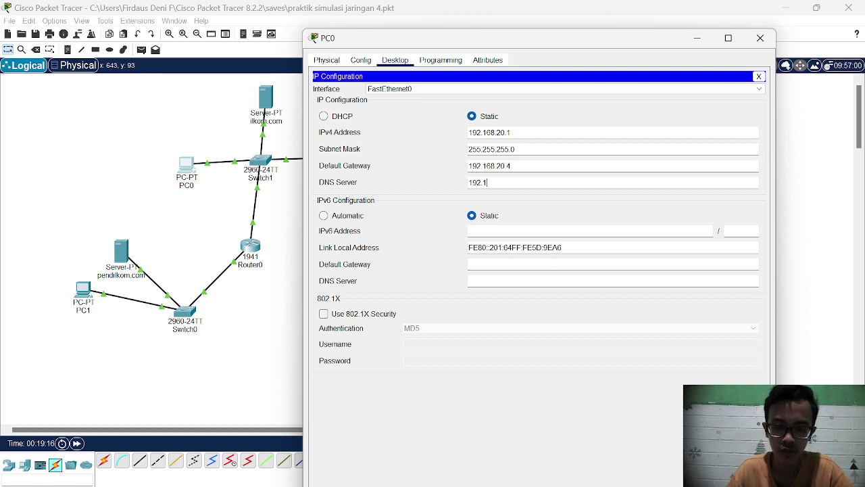
pyautogui.write('68.')
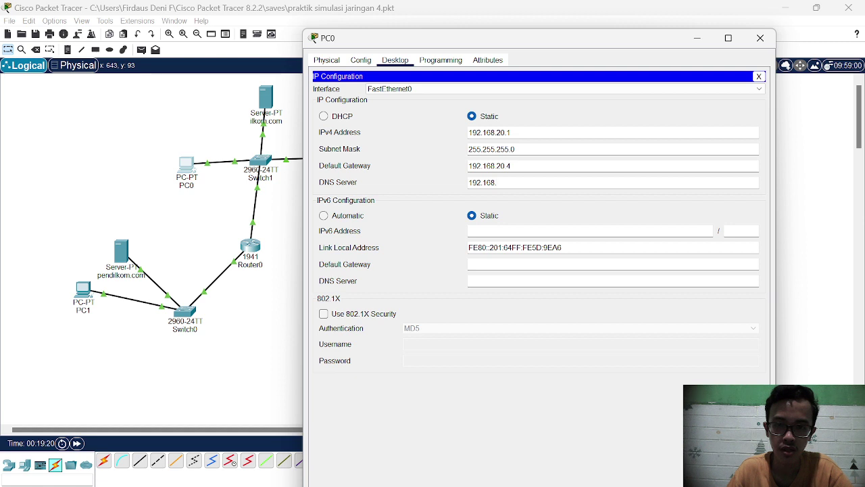
pyautogui.write('20...')
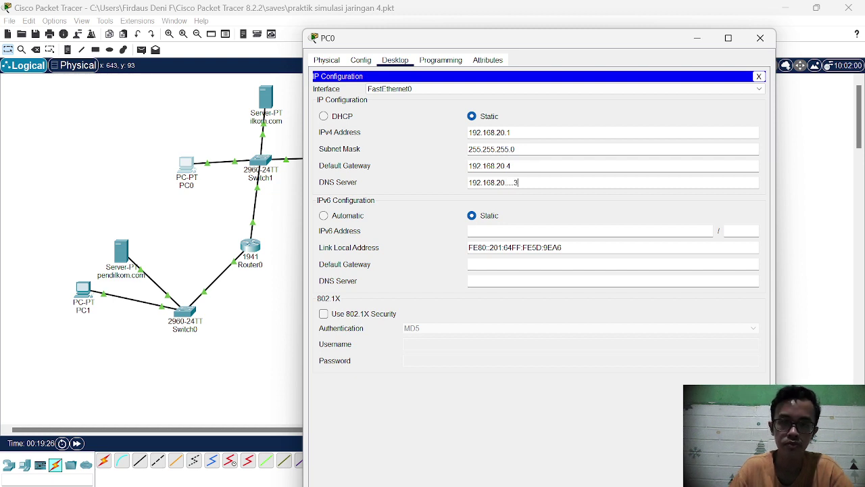
pyautogui.write('.3')
pyautogui.press('BackSpace')
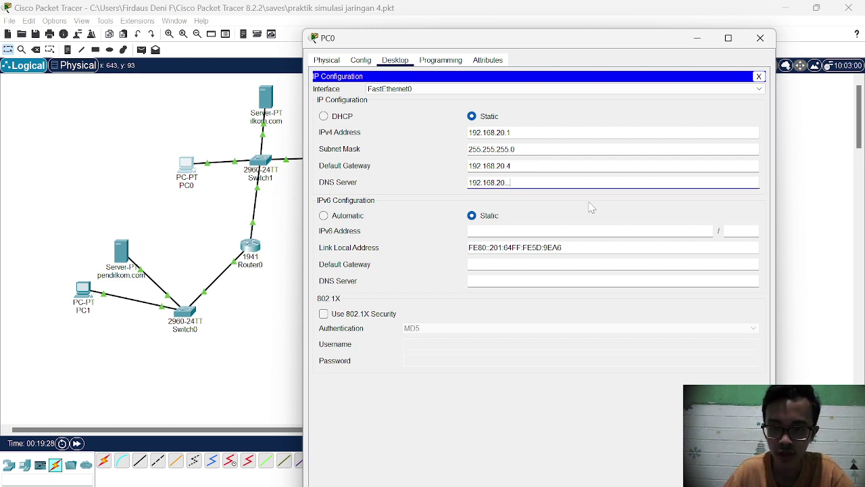
pyautogui.write('3')
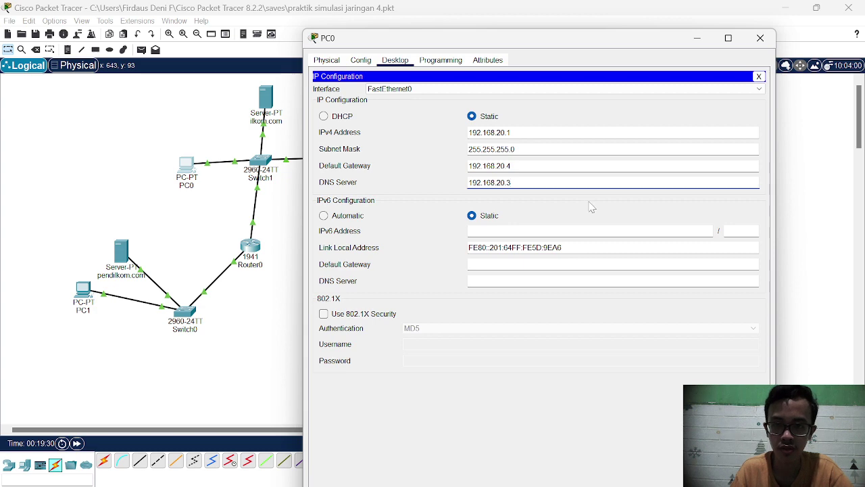
pyautogui.press('Return')
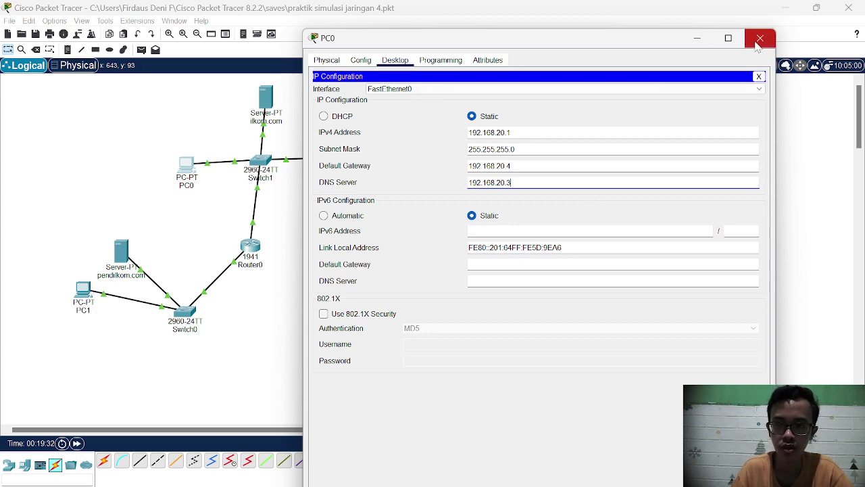
pyautogui.click(760, 38)
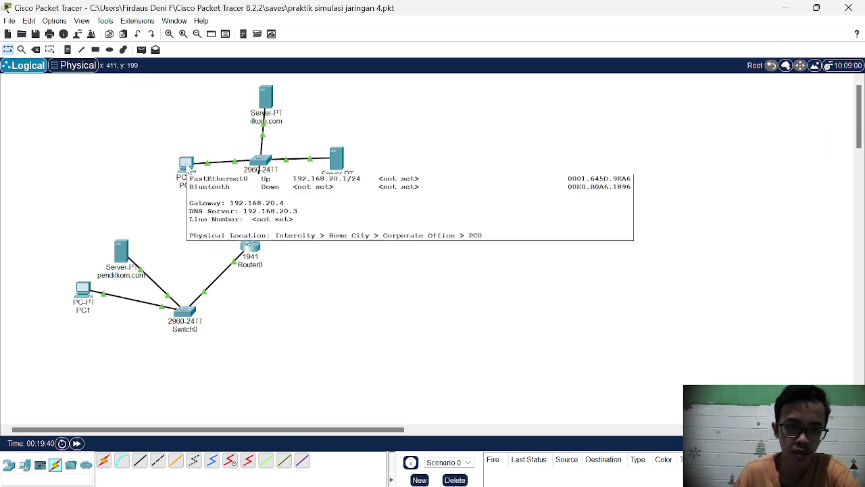
# Browse to pendilkom.com in PC0's Web Browser, load the page, and close PC0's window
pyautogui.click(187, 170)
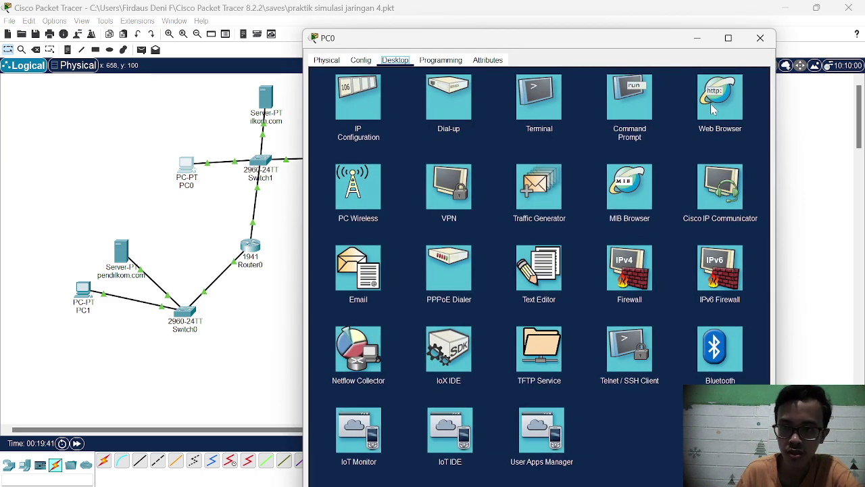
pyautogui.click(719, 107)
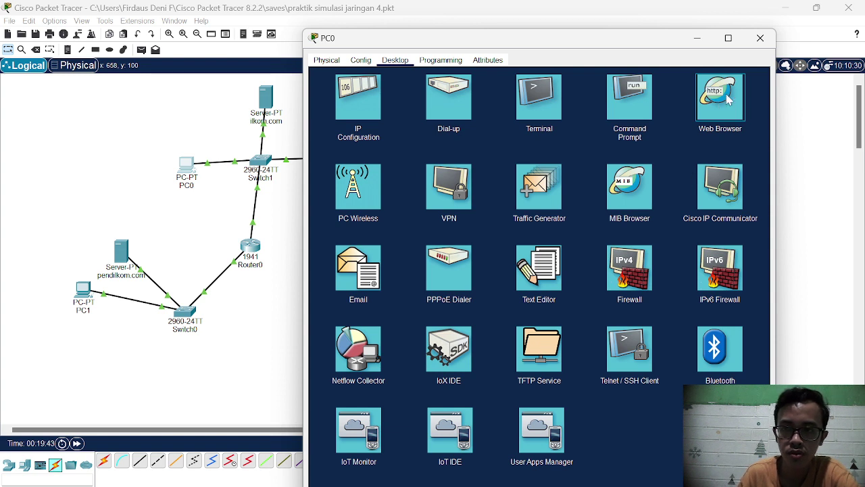
pyautogui.click(729, 100)
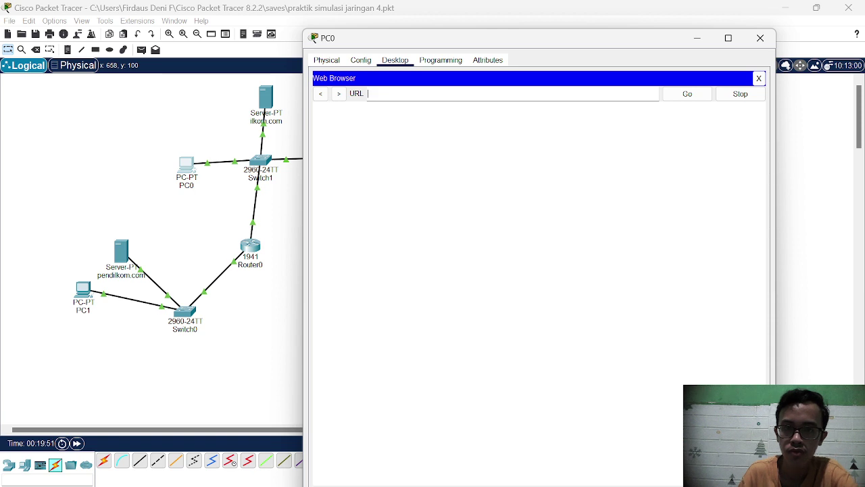
pyautogui.write('1')
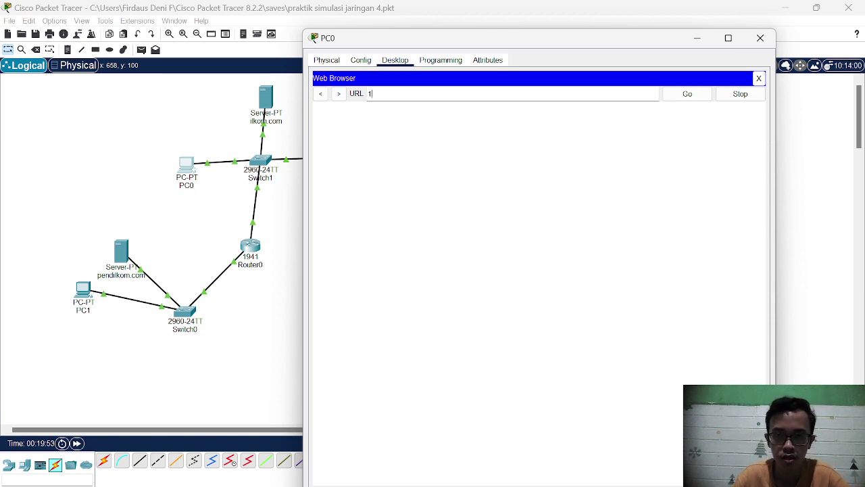
pyautogui.write('9')
pyautogui.press('BackSpace')
pyautogui.press('BackSpace')
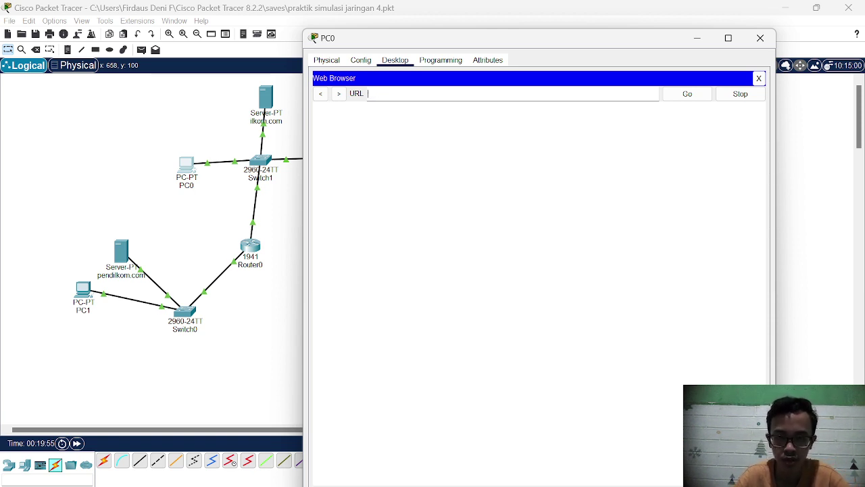
pyautogui.write('pendi')
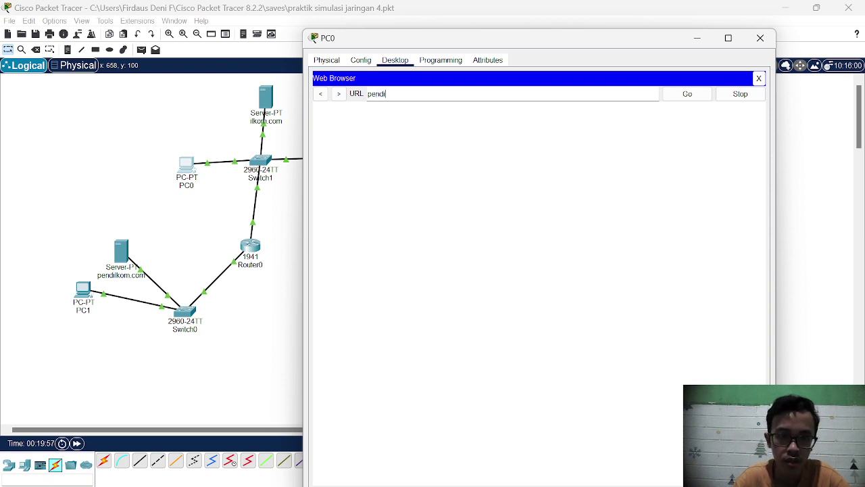
pyautogui.write('lko')
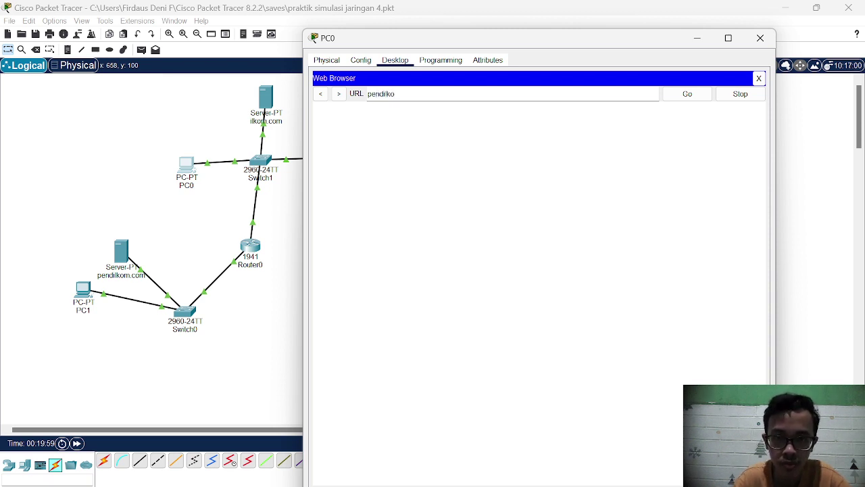
pyautogui.write('m.com')
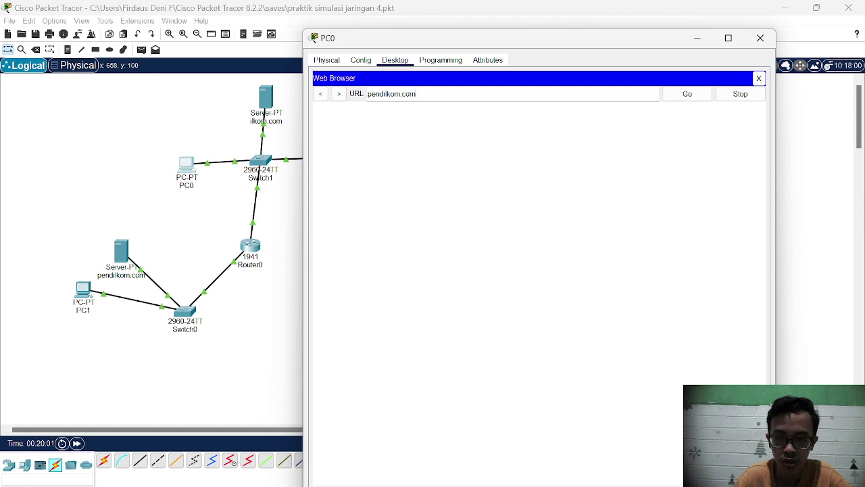
pyautogui.click(676, 96)
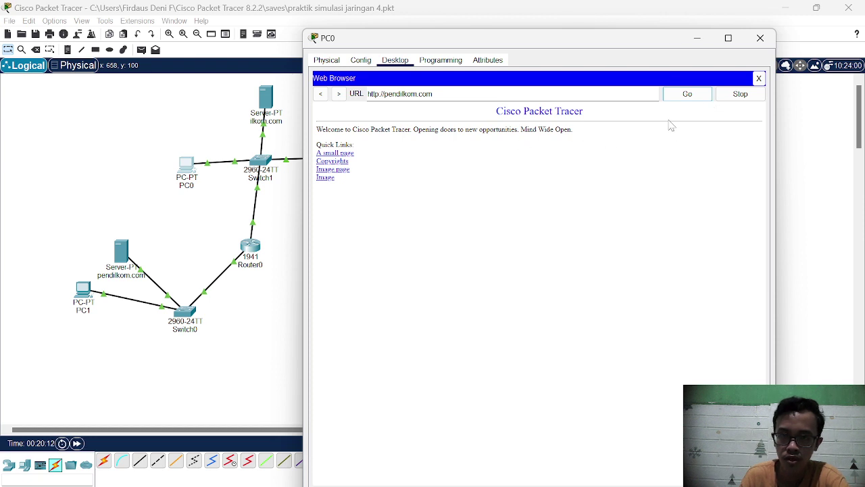
pyautogui.click(761, 40)
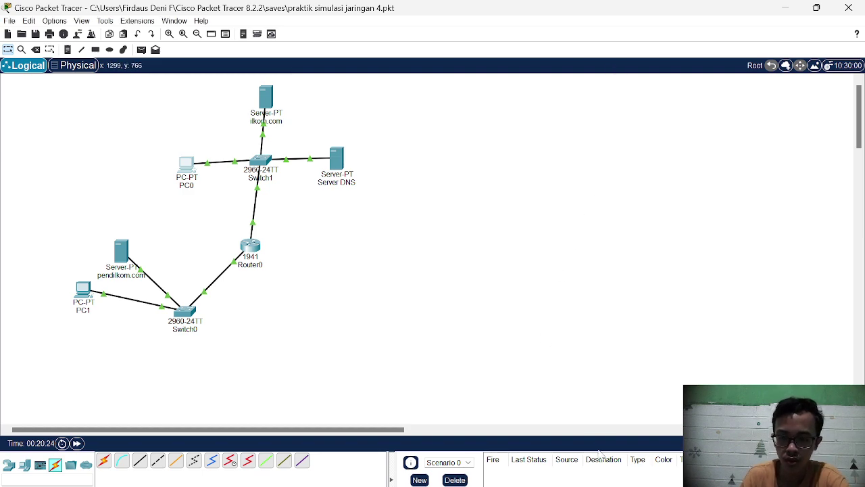
# Review the task 4 instructions and network diagram on the Tugas 3 page in the browser, and return to Packet Tracer
pyautogui.click(555, 432)
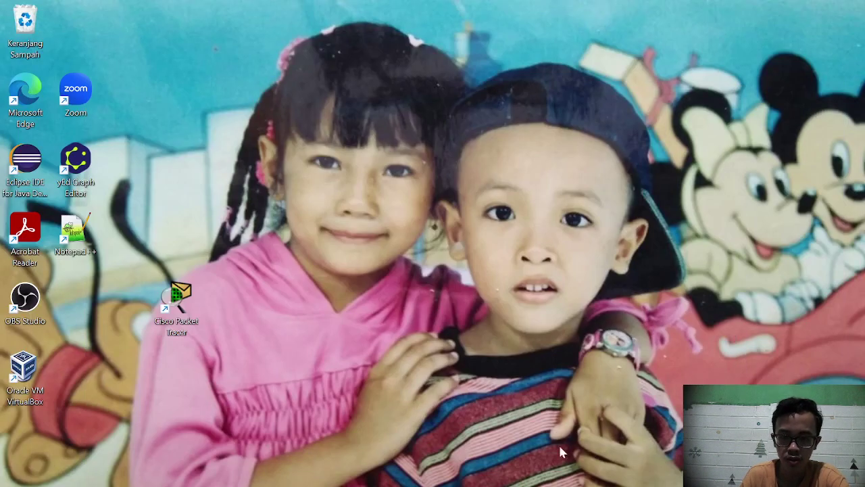
pyautogui.click(558, 439)
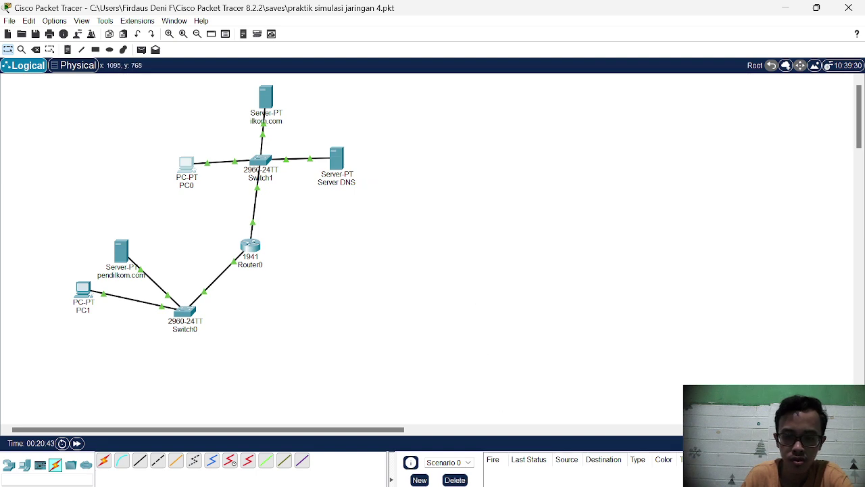
pyautogui.click(498, 486)
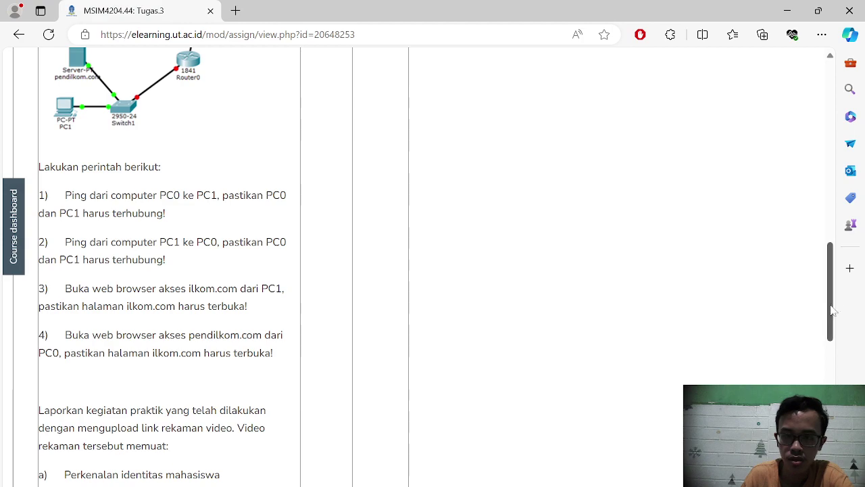
pyautogui.moveTo(832, 315); pyautogui.dragTo(864, 257)
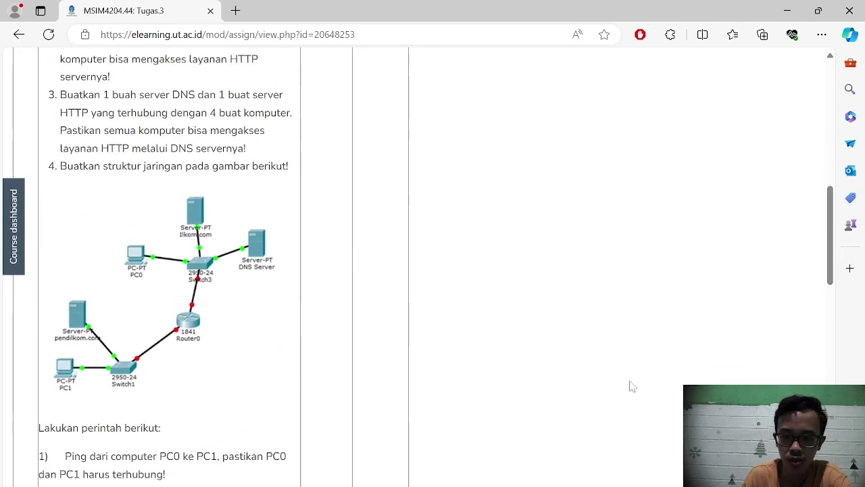
pyautogui.hotkey('alt', 'Tab')
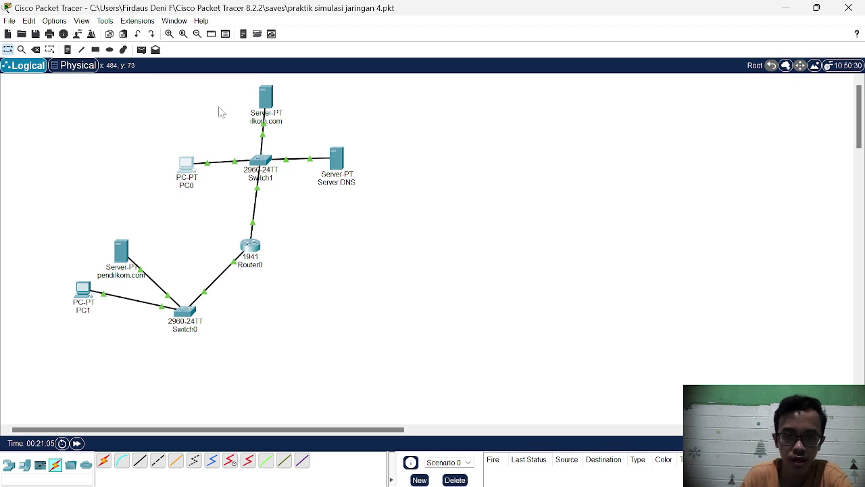
# Open the Save As dialog for the network file praktik simulasi jaringan 4, and switch to OBS Studio
pyautogui.click(9, 20)
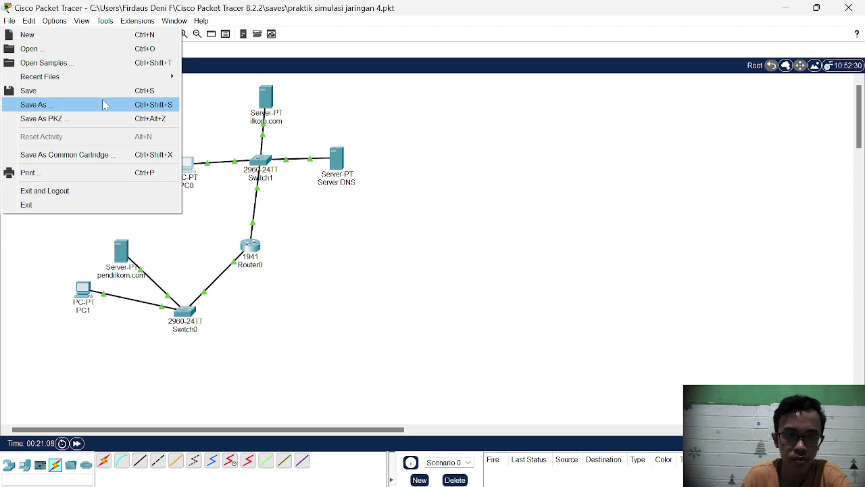
pyautogui.click(156, 106)
pyautogui.press('Return')
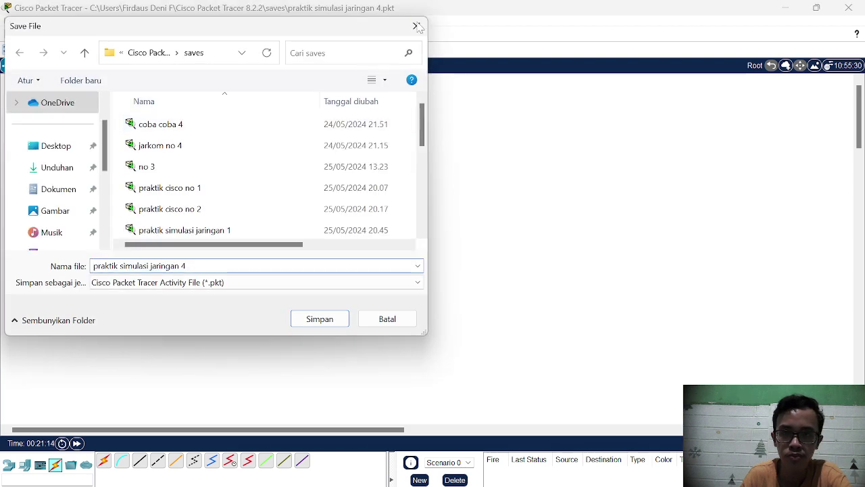
pyautogui.hotkey('alt', 'Tab')
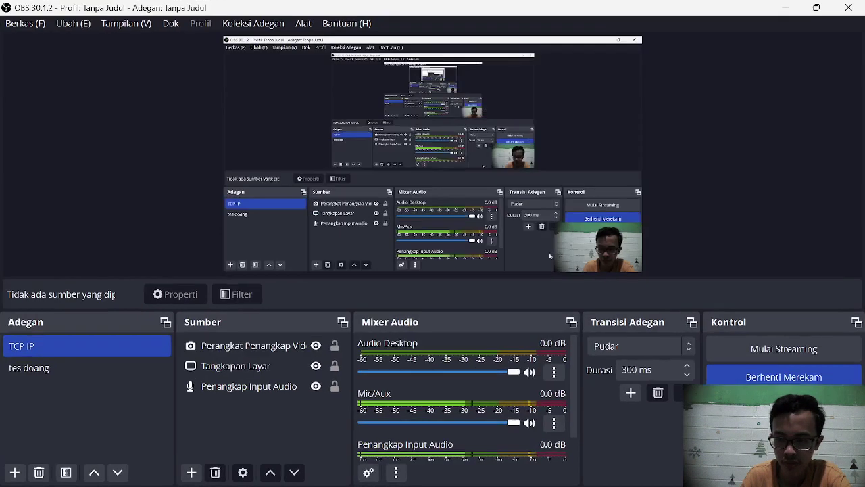